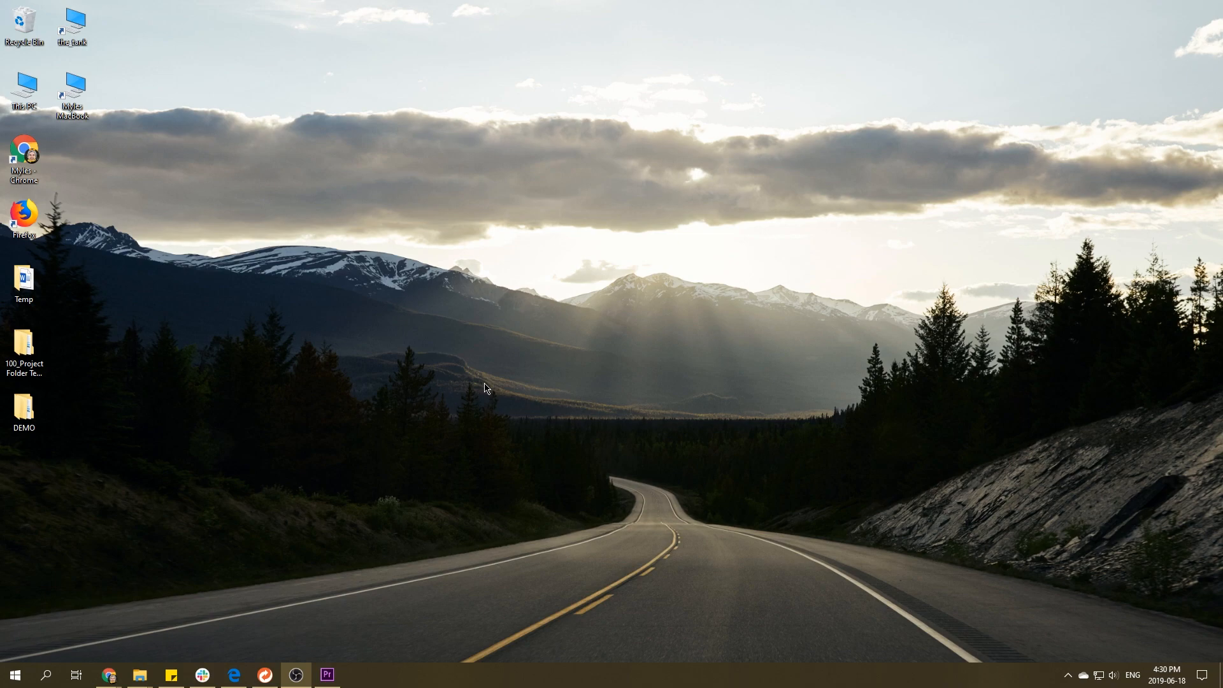
- Switch to Premiere Pro, then bring the Chrome window with the Bensound royalty-free jazz page in front of it
left_click(327, 675)
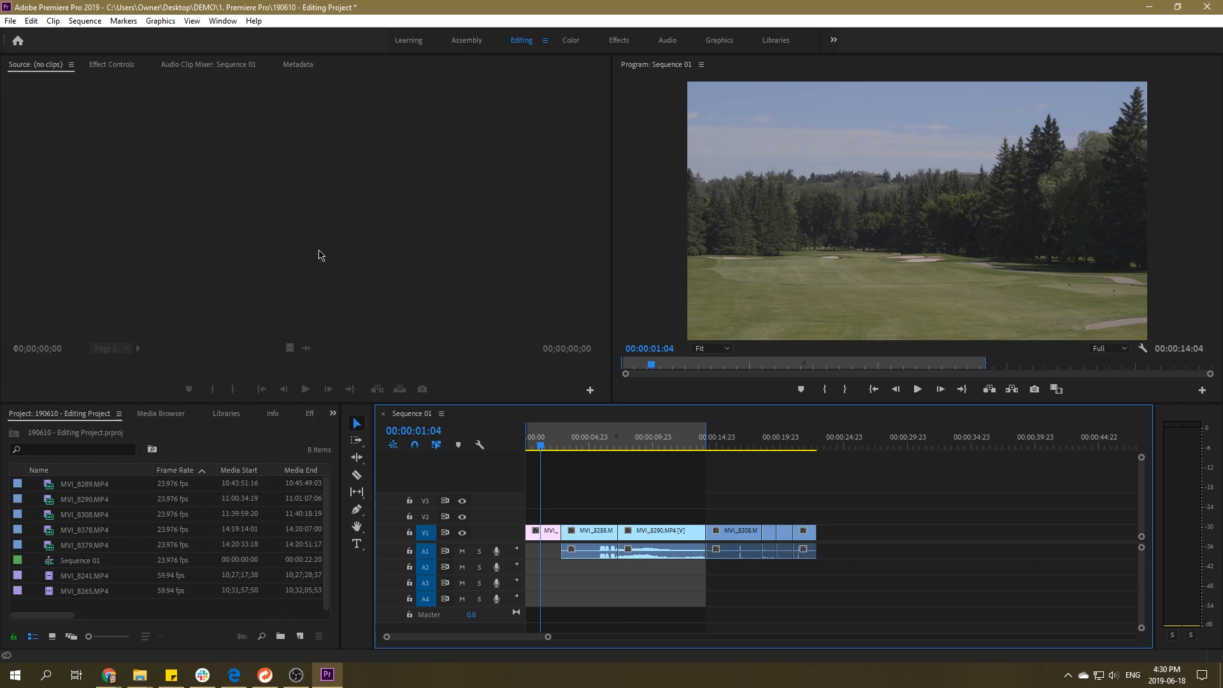
mouse_move(109, 676)
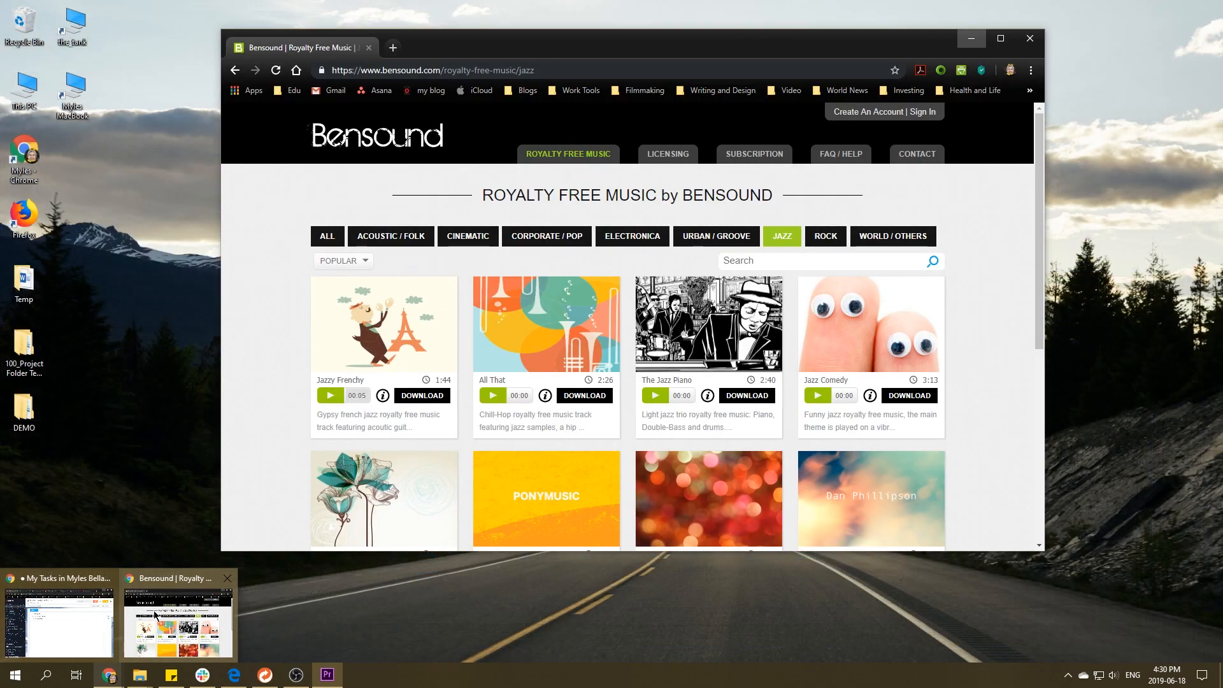
left_click(159, 621)
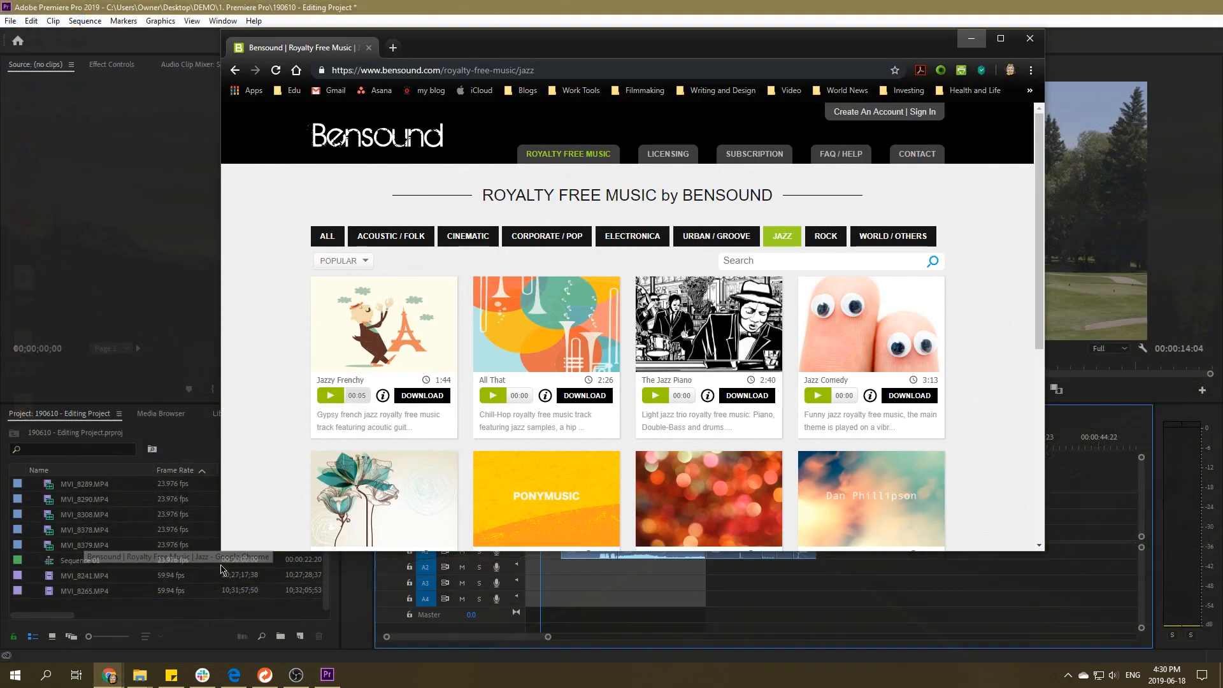
left_click_drag(512, 50, 469, 96)
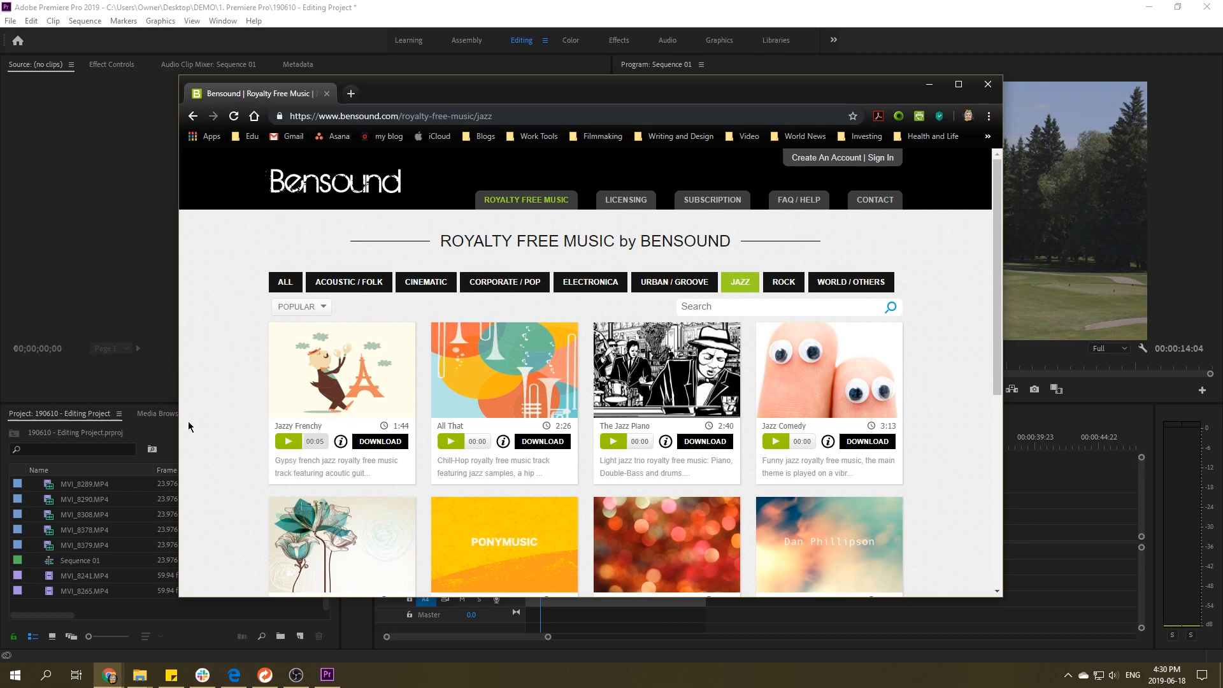
- Download the Jazzy Frenchy track under the FREE Creative Commons License and close the license dialog
left_click(379, 442)
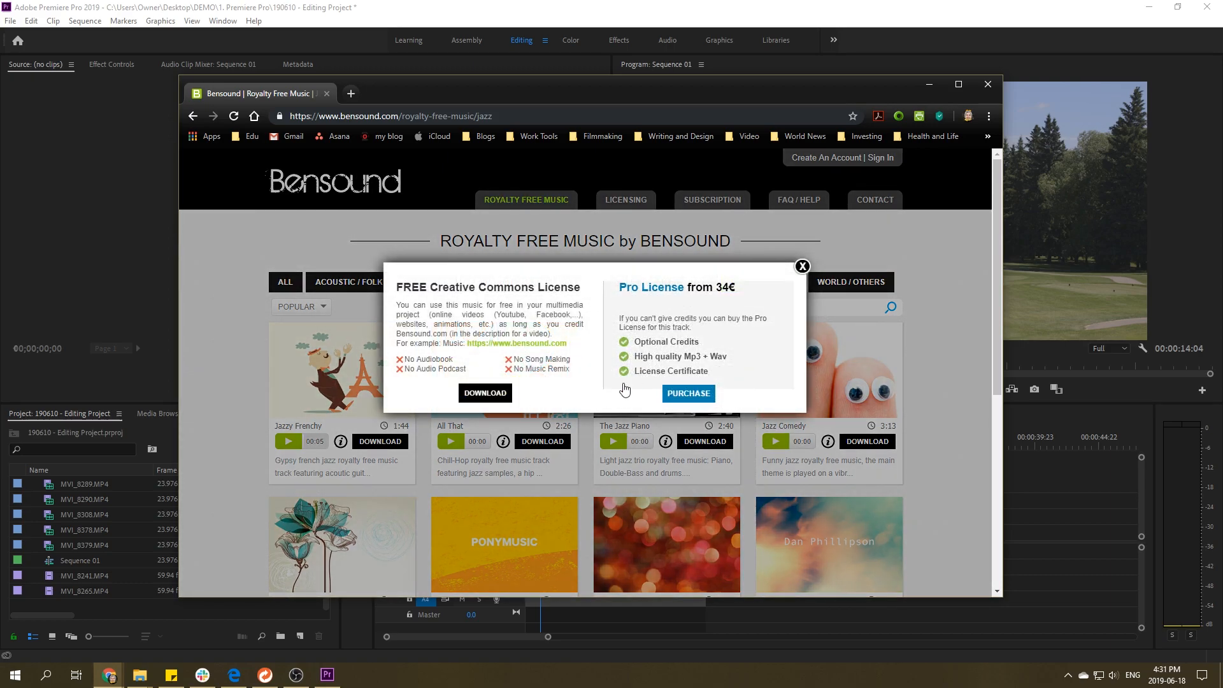
left_click_drag(409, 288, 572, 281)
left_click(563, 284)
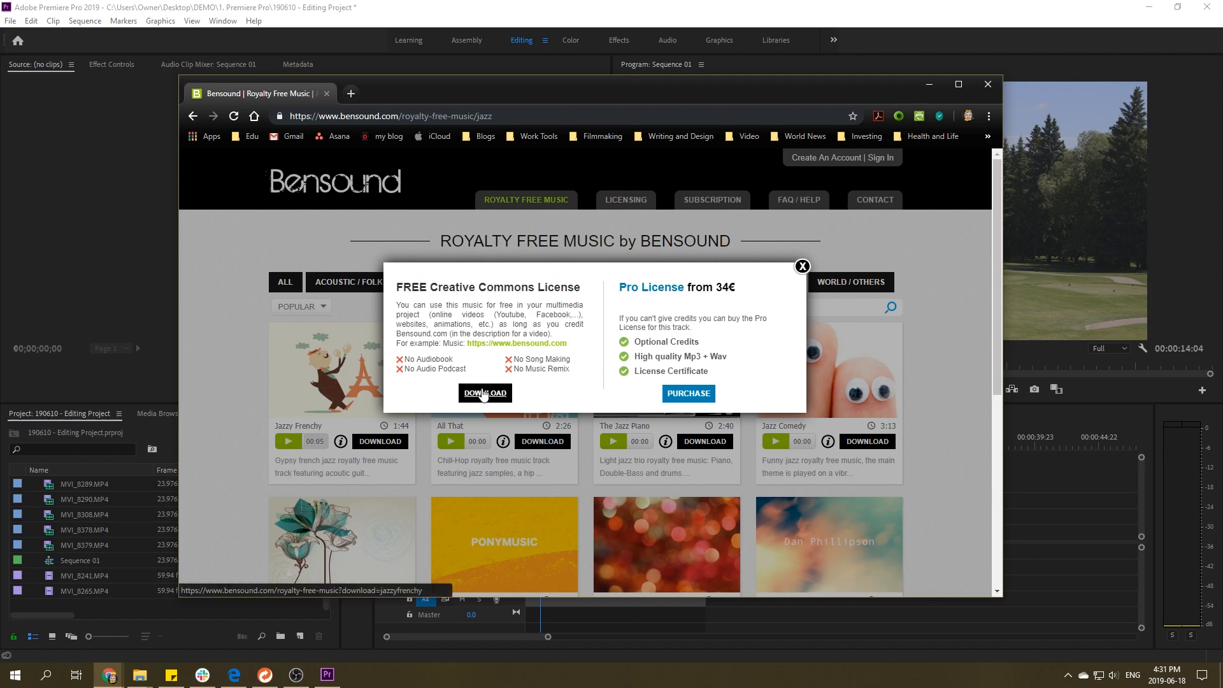
left_click(484, 394)
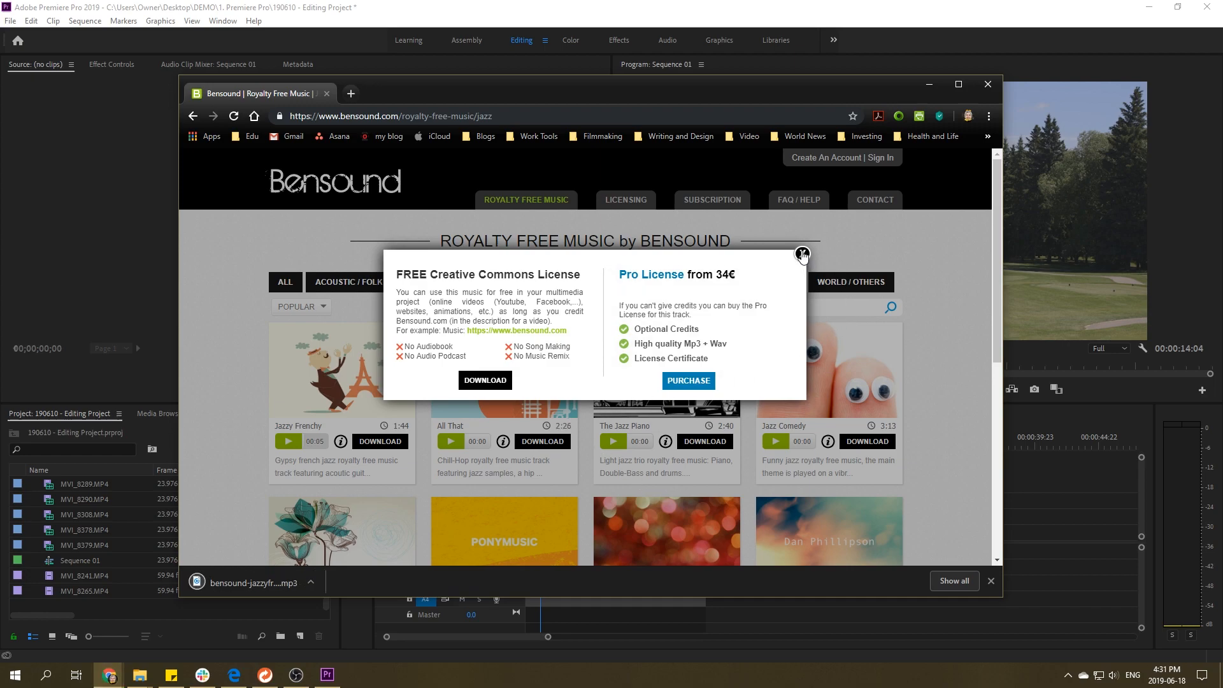
left_click(803, 255)
- Show the downloaded bensound-jazzyfrenchy MP3 in its folder and cut the file
left_click(314, 585)
left_click(338, 542)
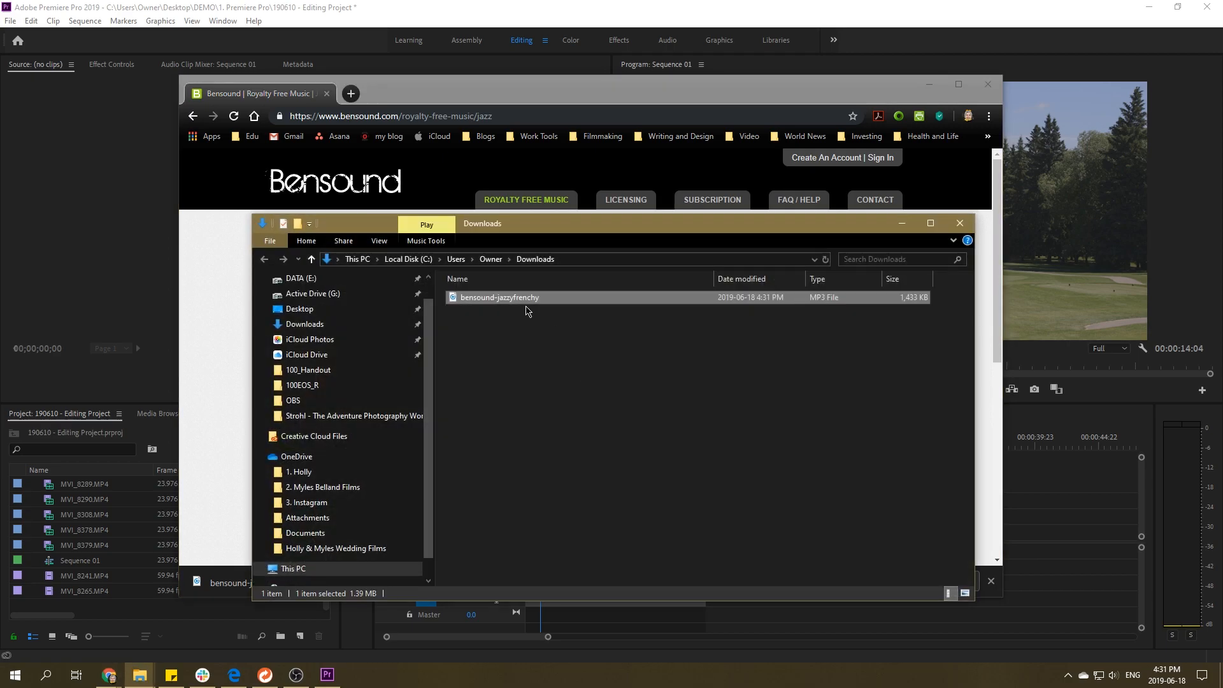
right_click(510, 298)
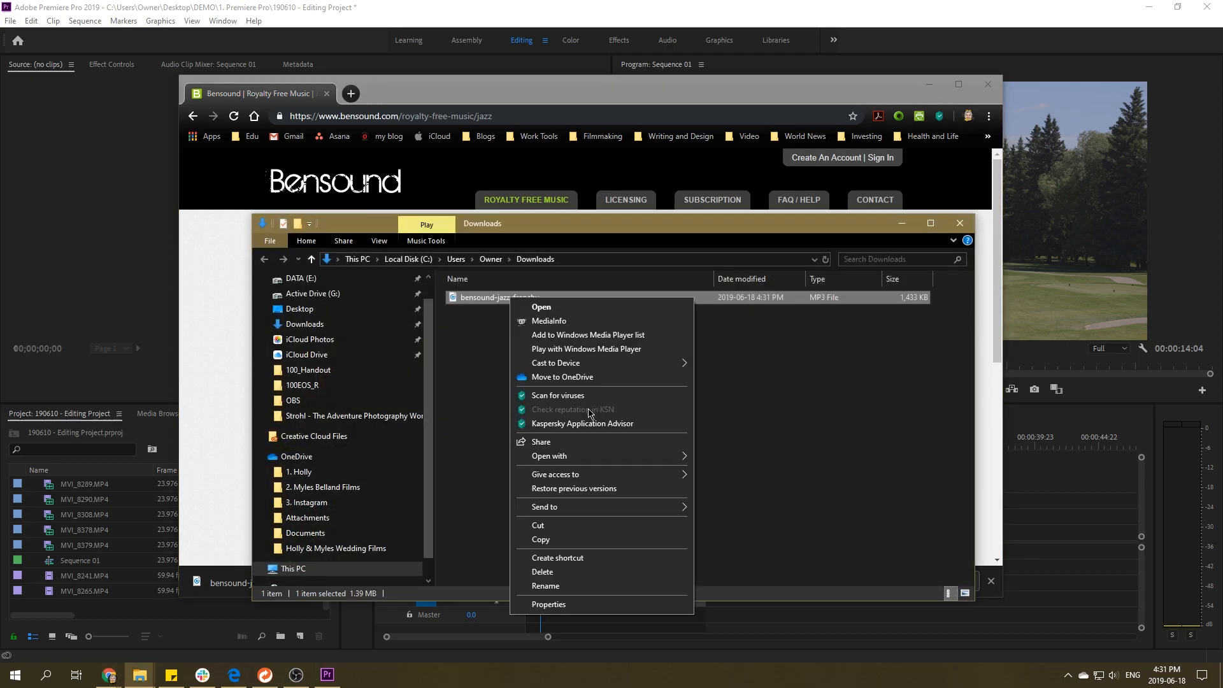
left_click(567, 525)
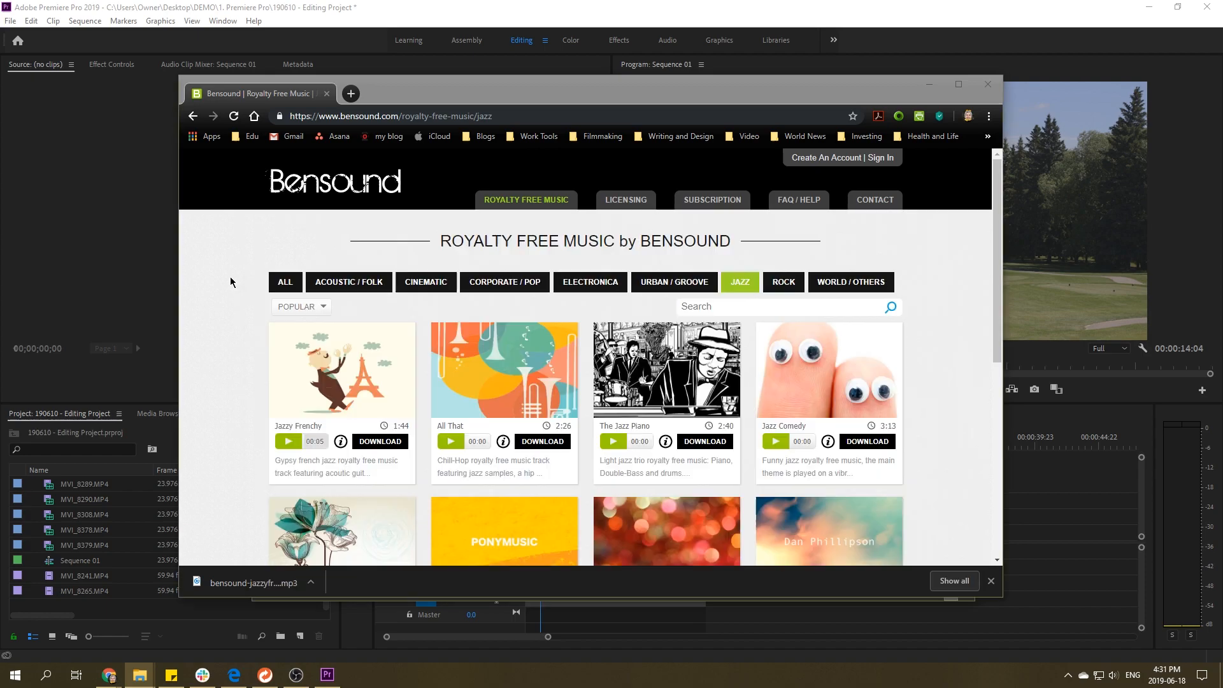
- Minimize the browser and Downloads windows to get back to the Premiere Pro project
left_click(230, 282)
left_click(929, 84)
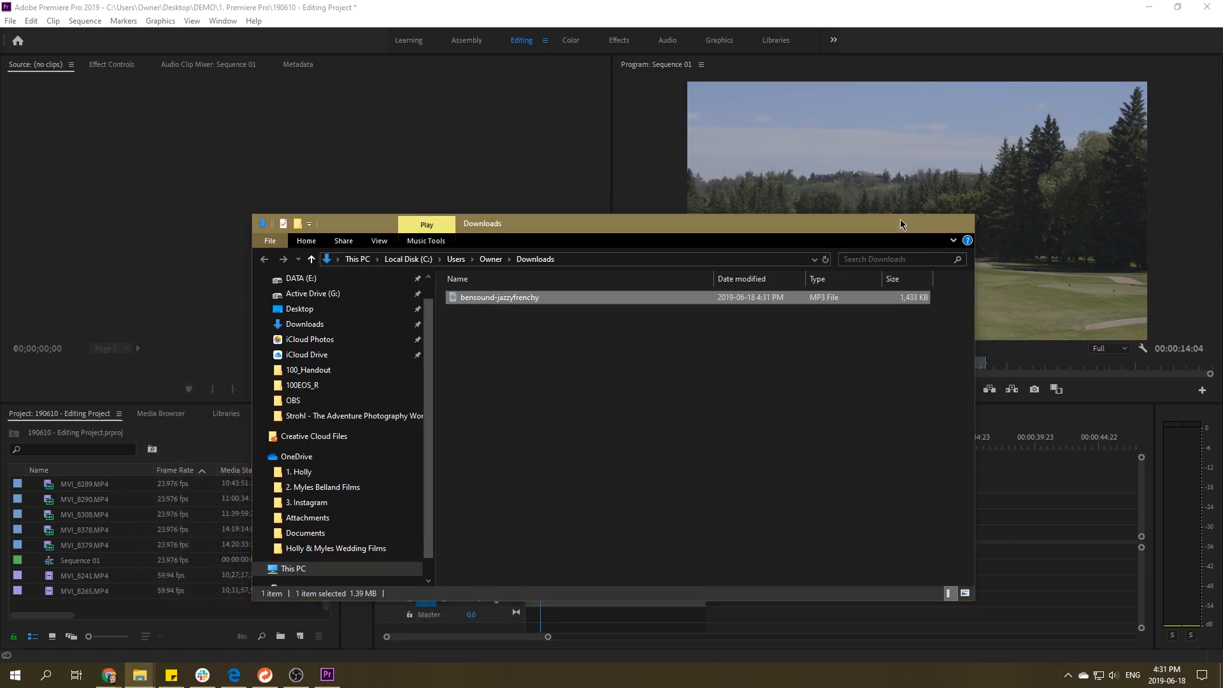
left_click(901, 224)
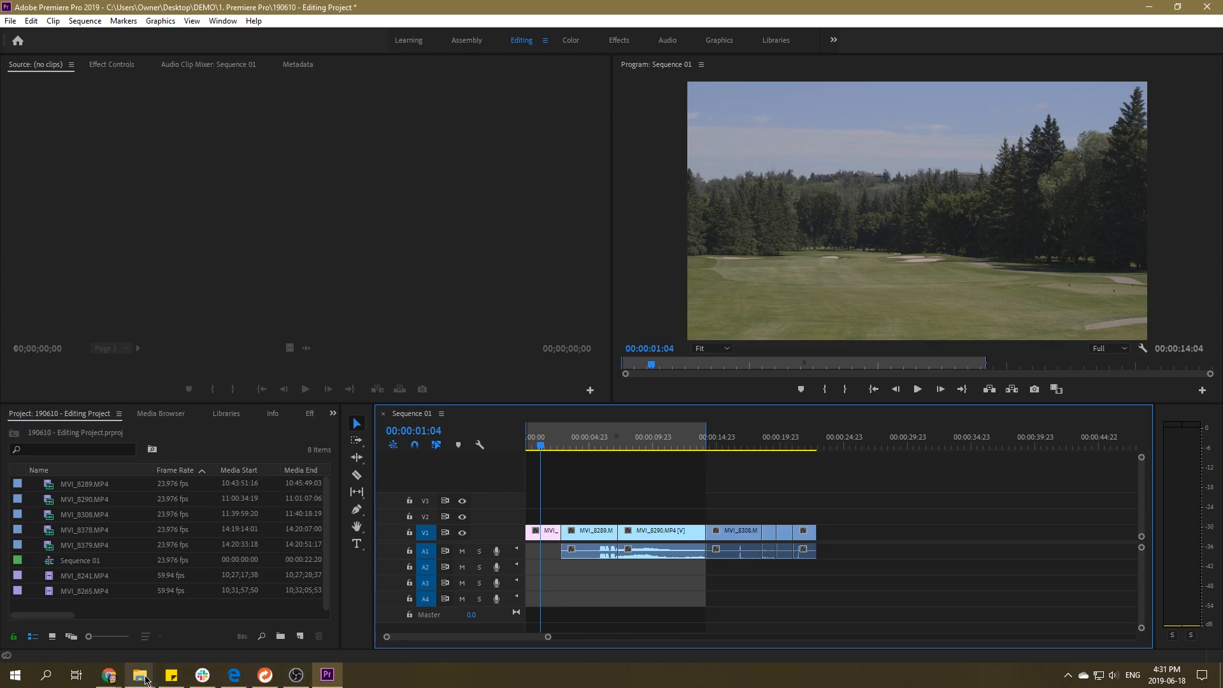
- Switch to the File Explorer window of the 1. Premiere Pro folder and go up to the DEMO folder
mouse_move(146, 679)
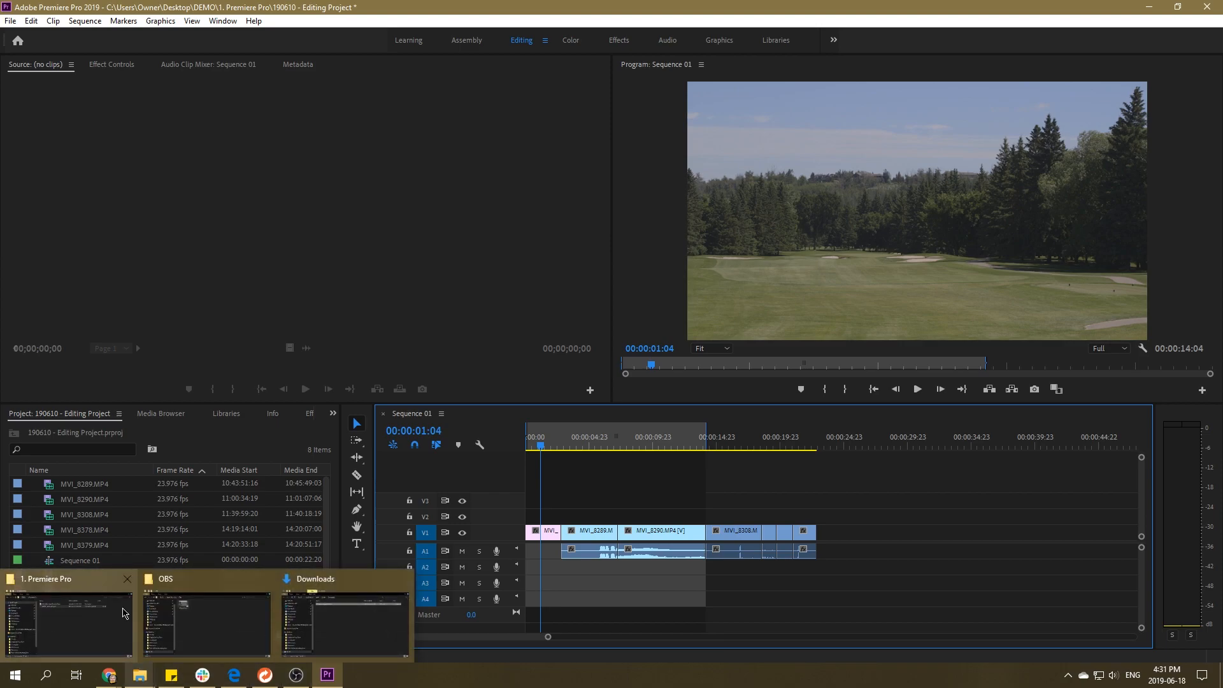
left_click(105, 618)
left_click(495, 345)
left_click(306, 210)
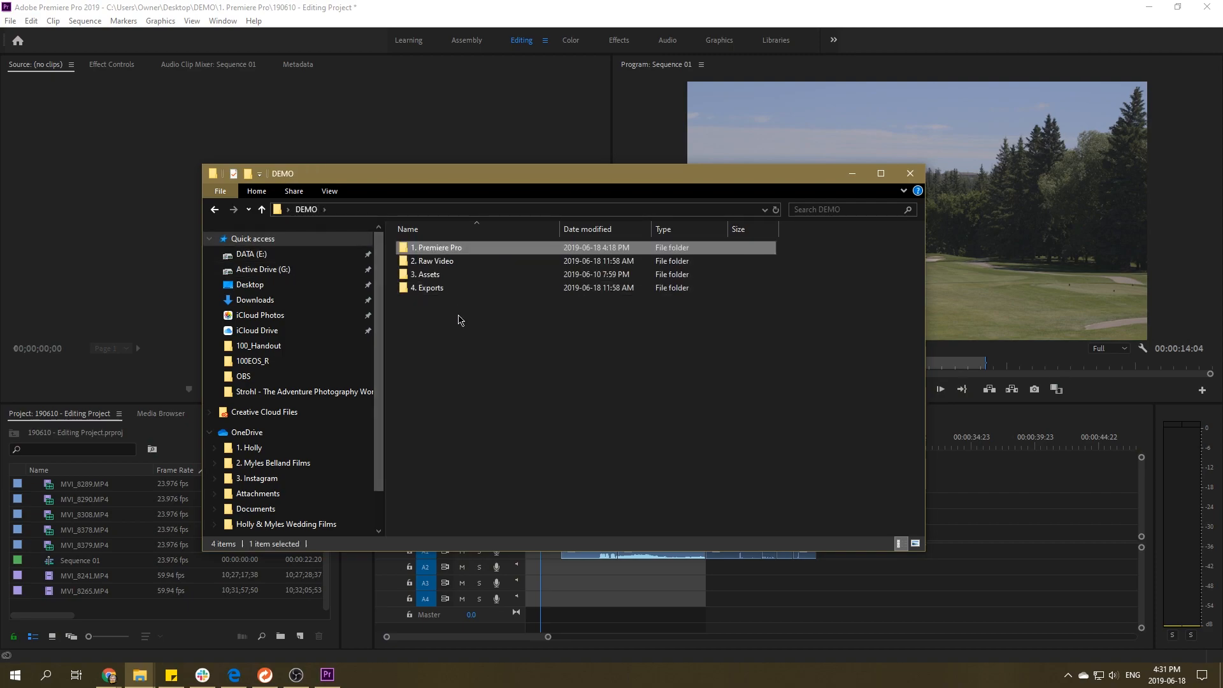
left_click(463, 394)
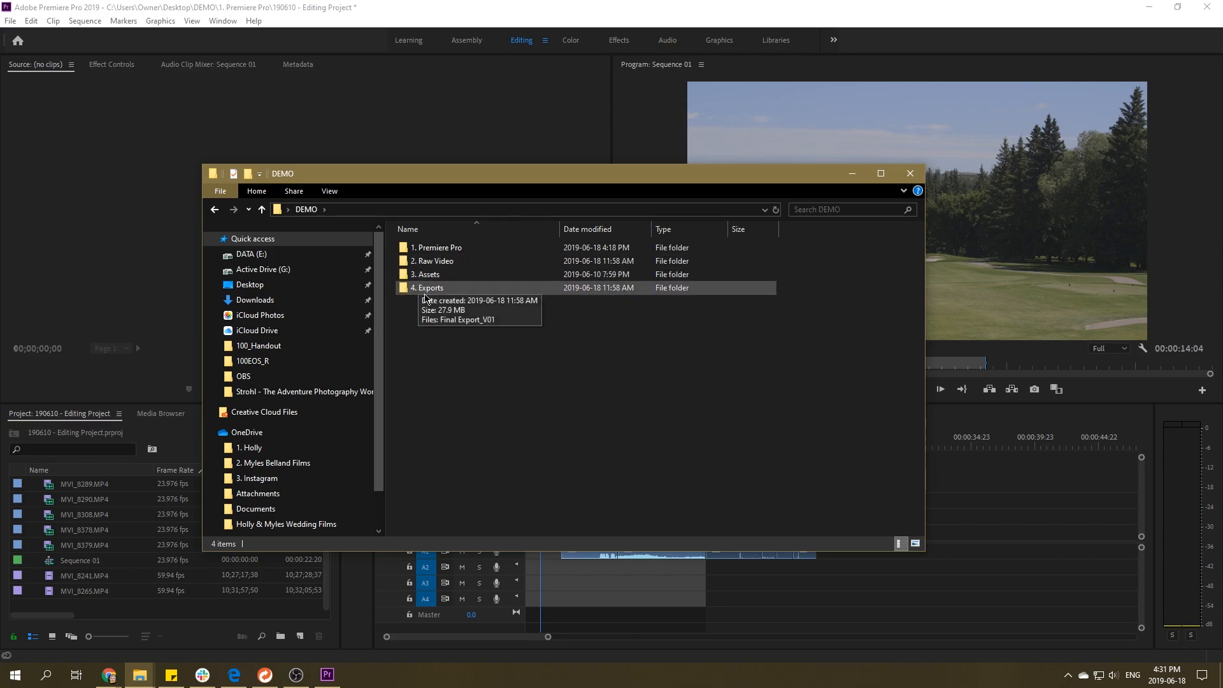
- Move the bensound-jazzyfrenchy MP3 from Downloads into the 3. Assets folder of DEMO
left_click(306, 300)
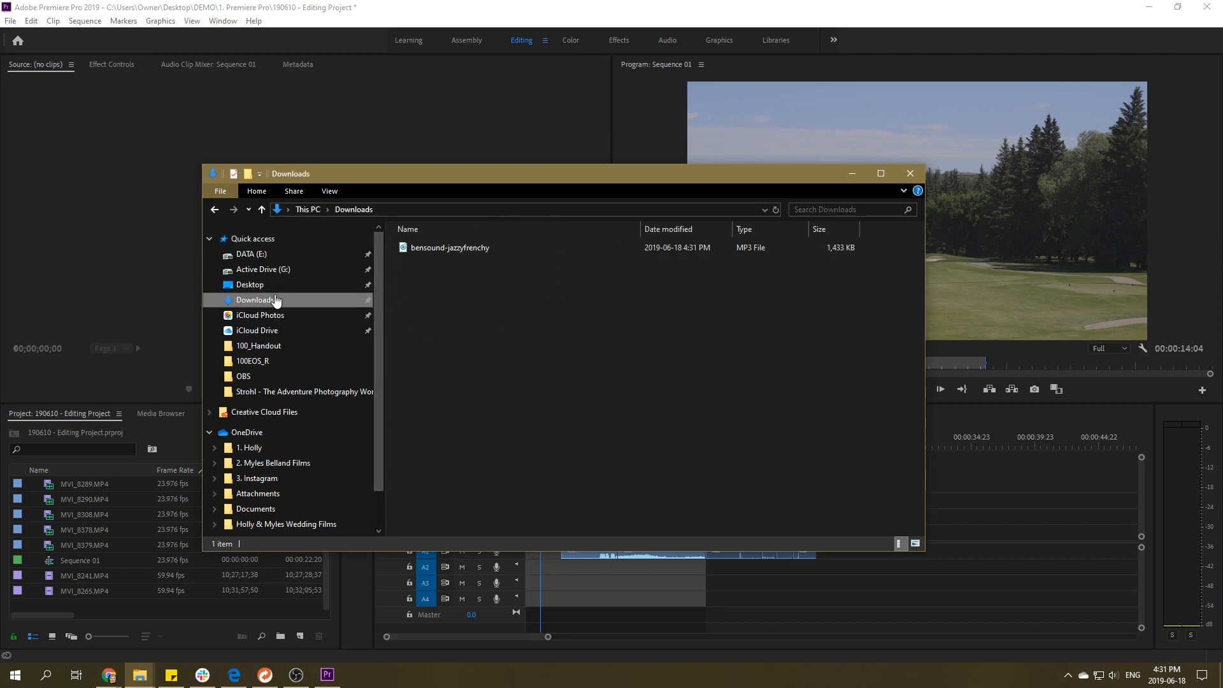
left_click(444, 253)
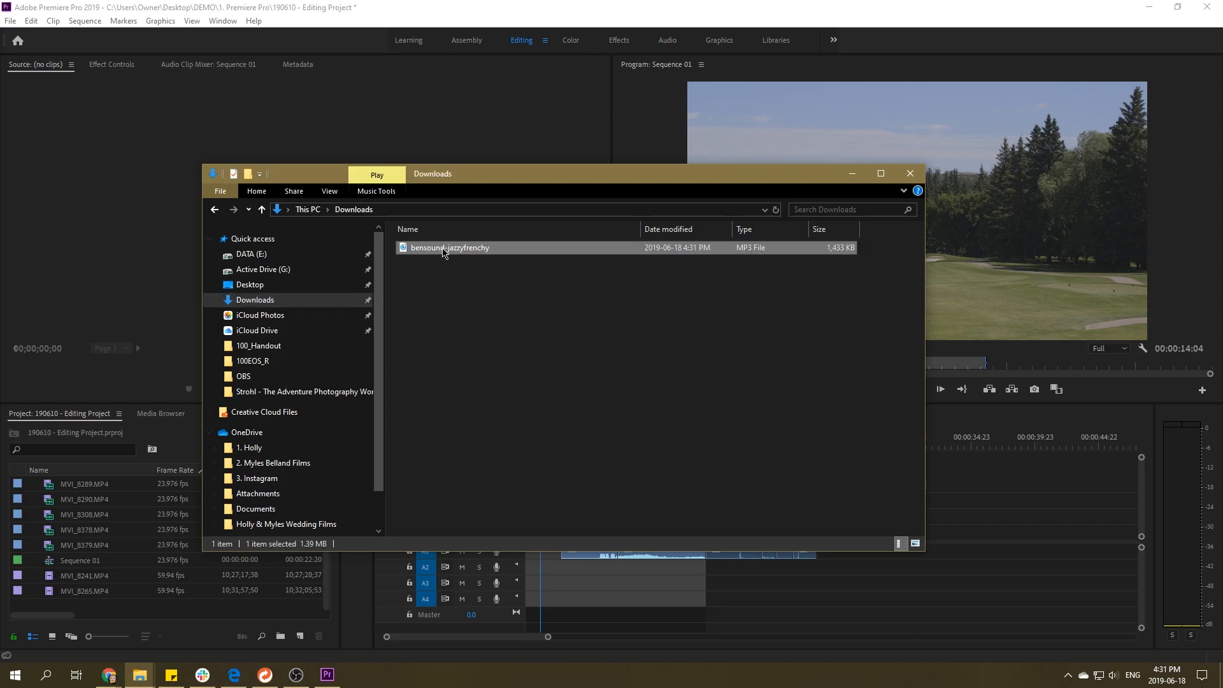
right_click(443, 252)
left_click(483, 477)
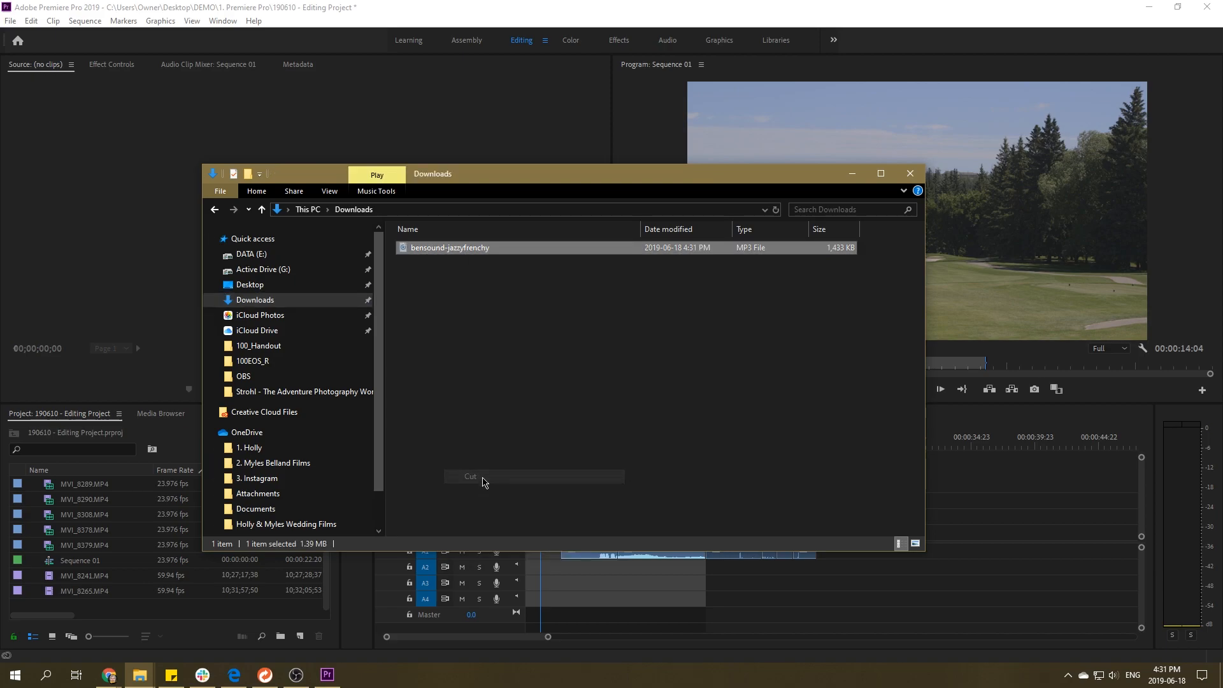
left_click(215, 210)
double_click(428, 275)
right_click(432, 268)
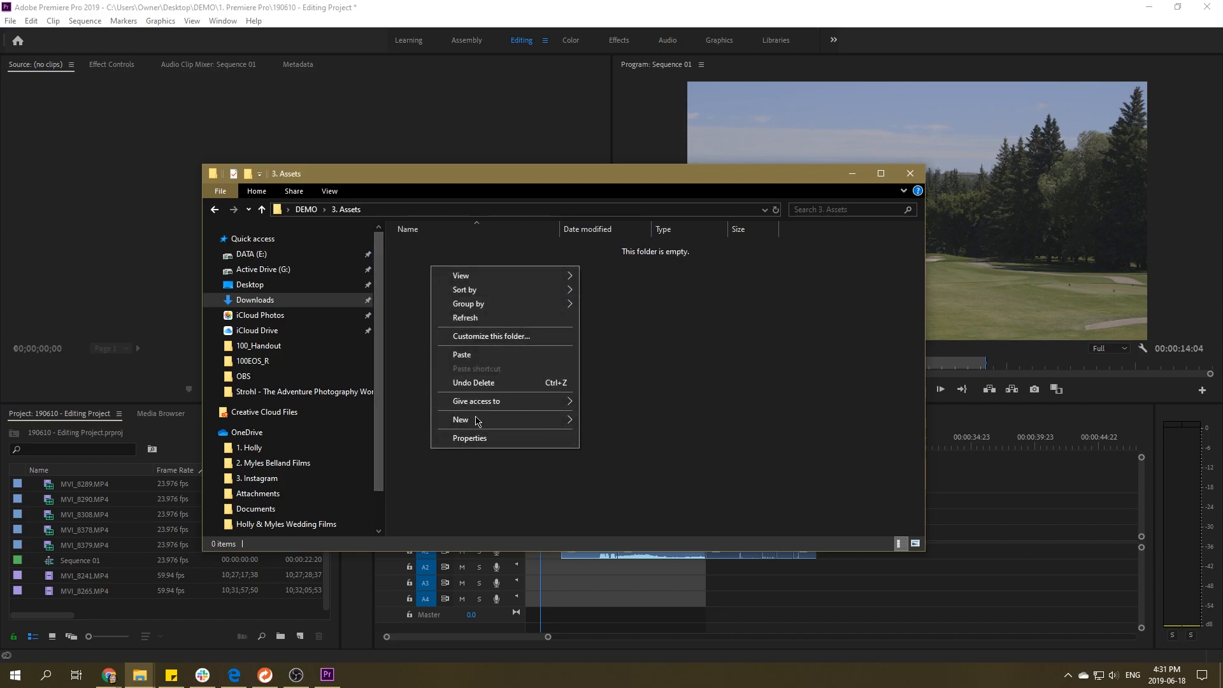
left_click(488, 355)
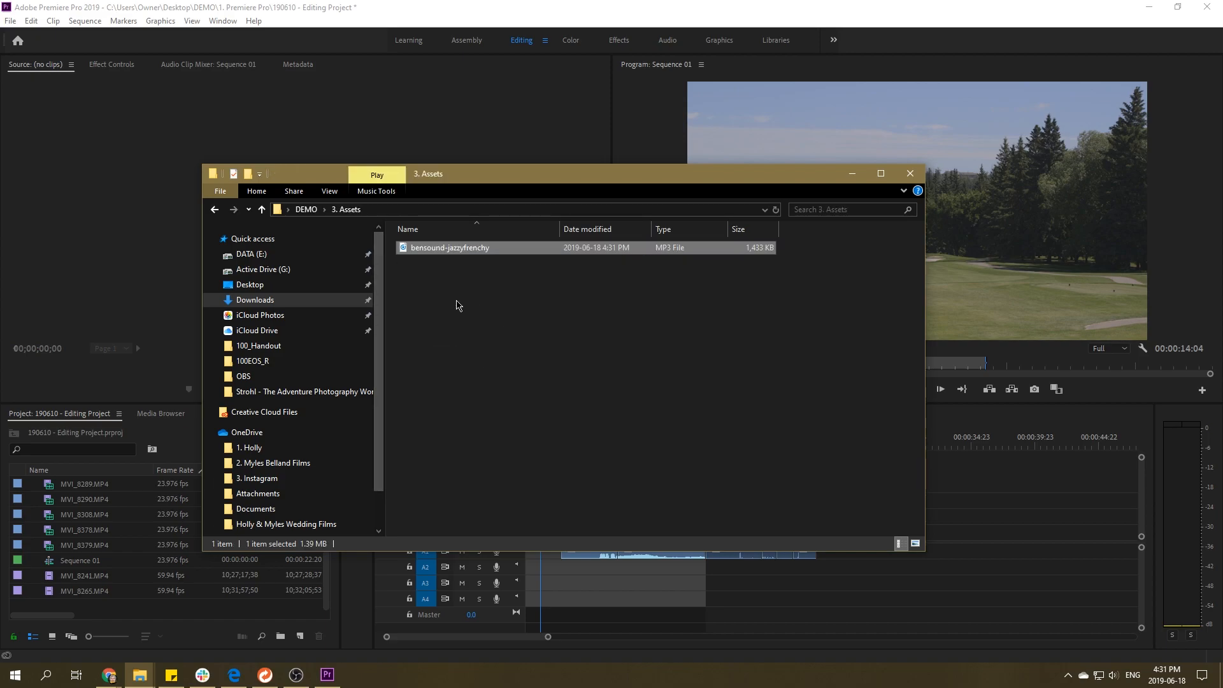
left_click(420, 248)
left_click(463, 280)
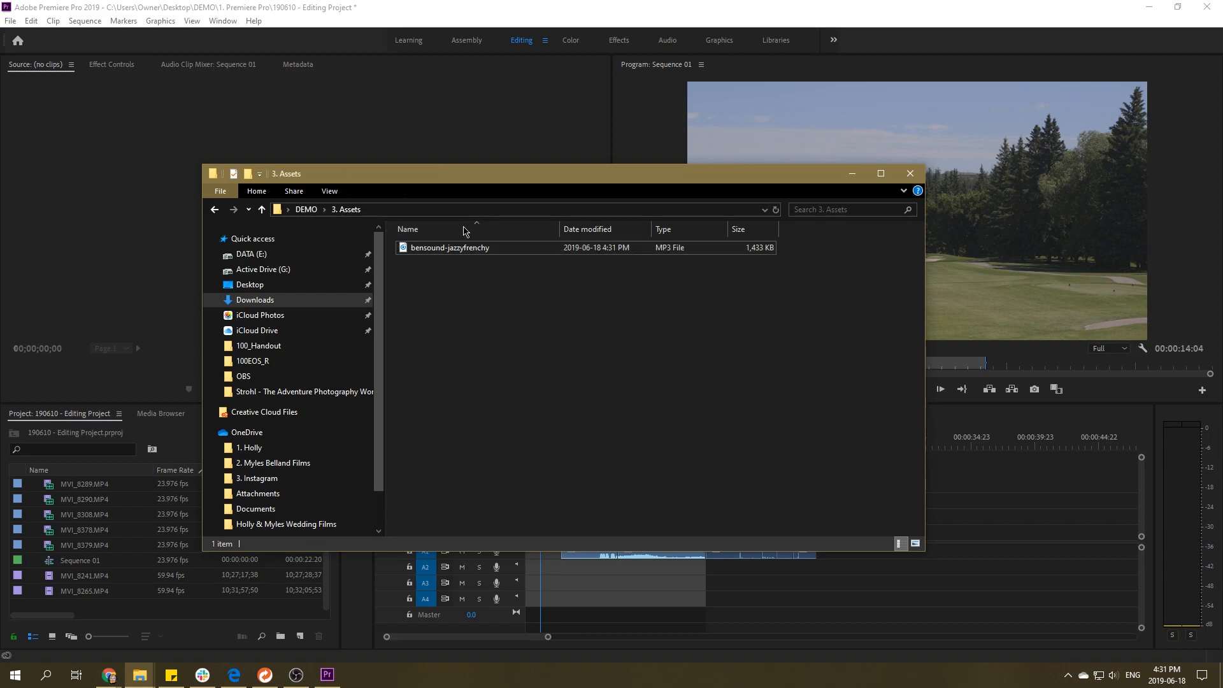
- Return to Premiere Pro, go through the clips in the project and open MVI_8378.MP4 in the Source Monitor
left_click_drag(453, 181, 580, 208)
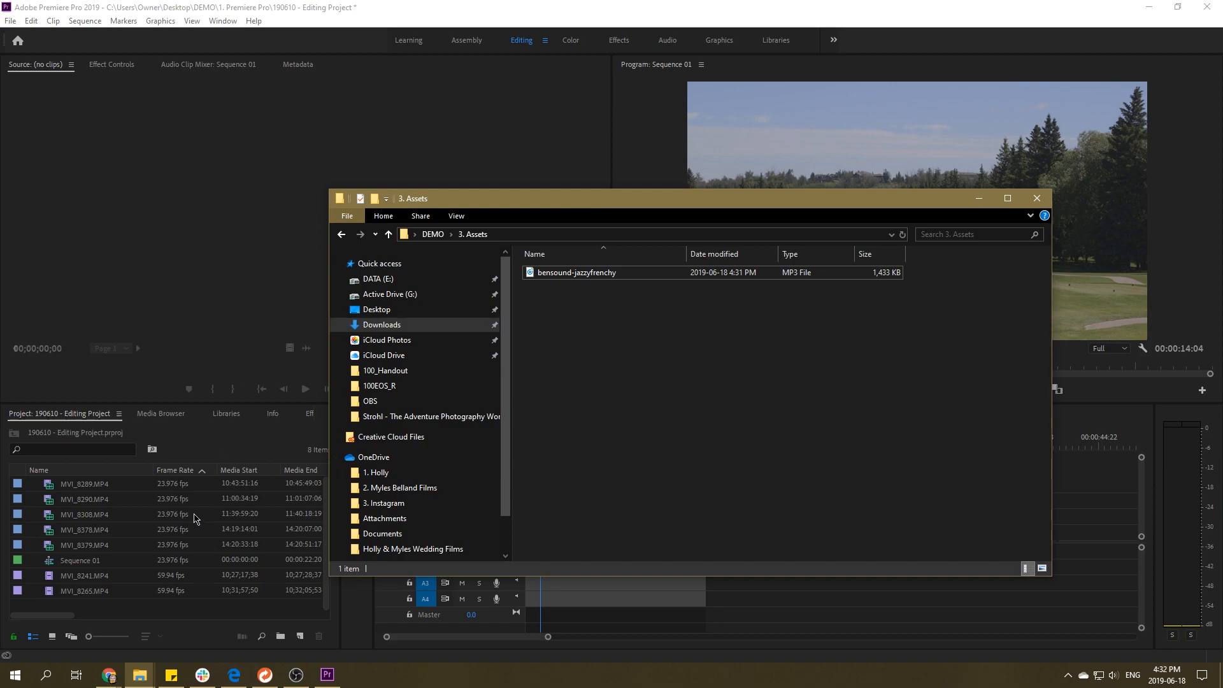
left_click(198, 221)
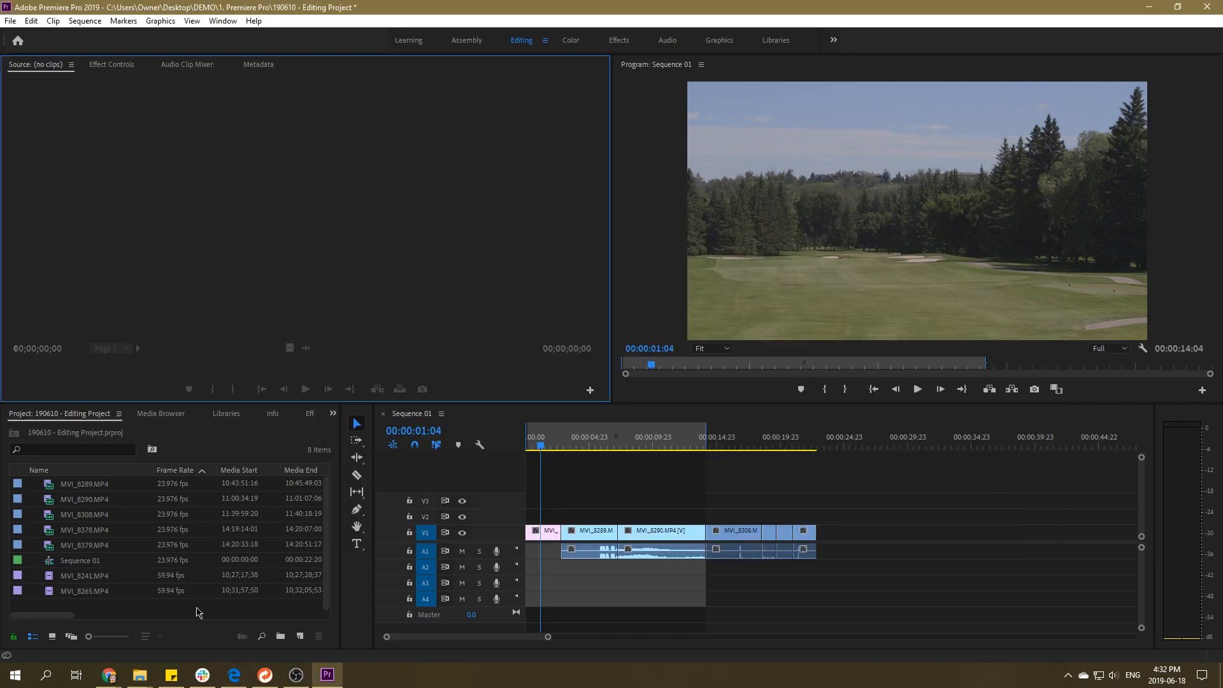
left_click(70, 488)
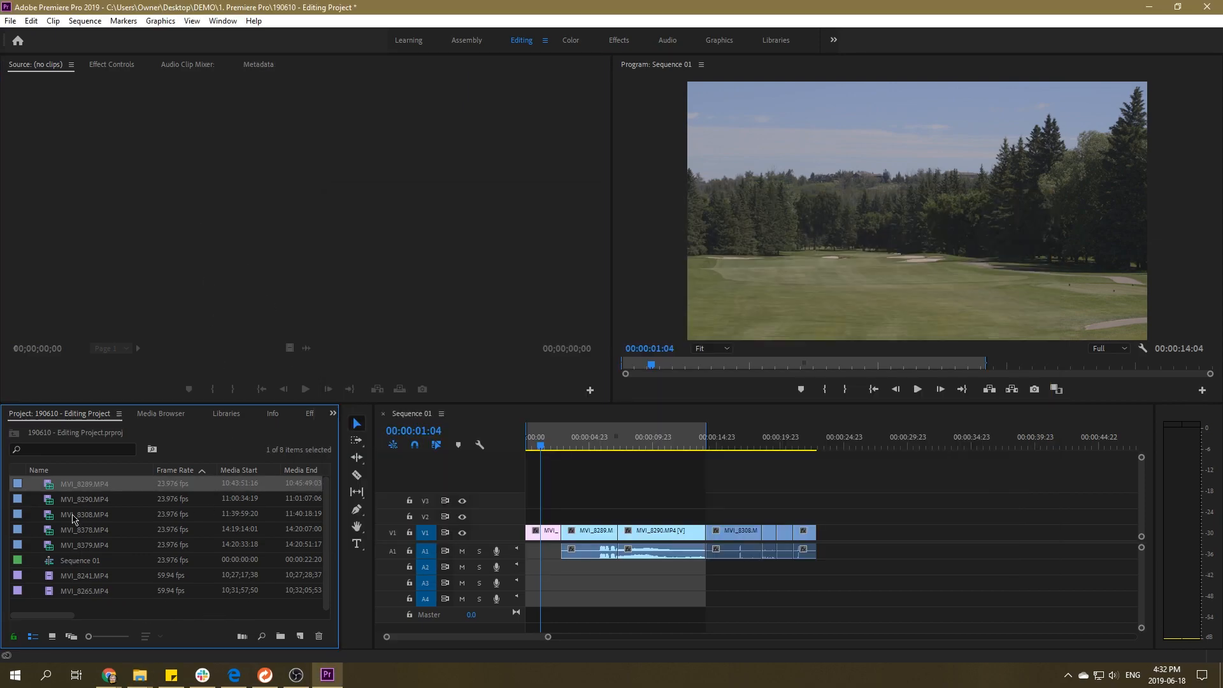
left_click(73, 500)
left_click(83, 517)
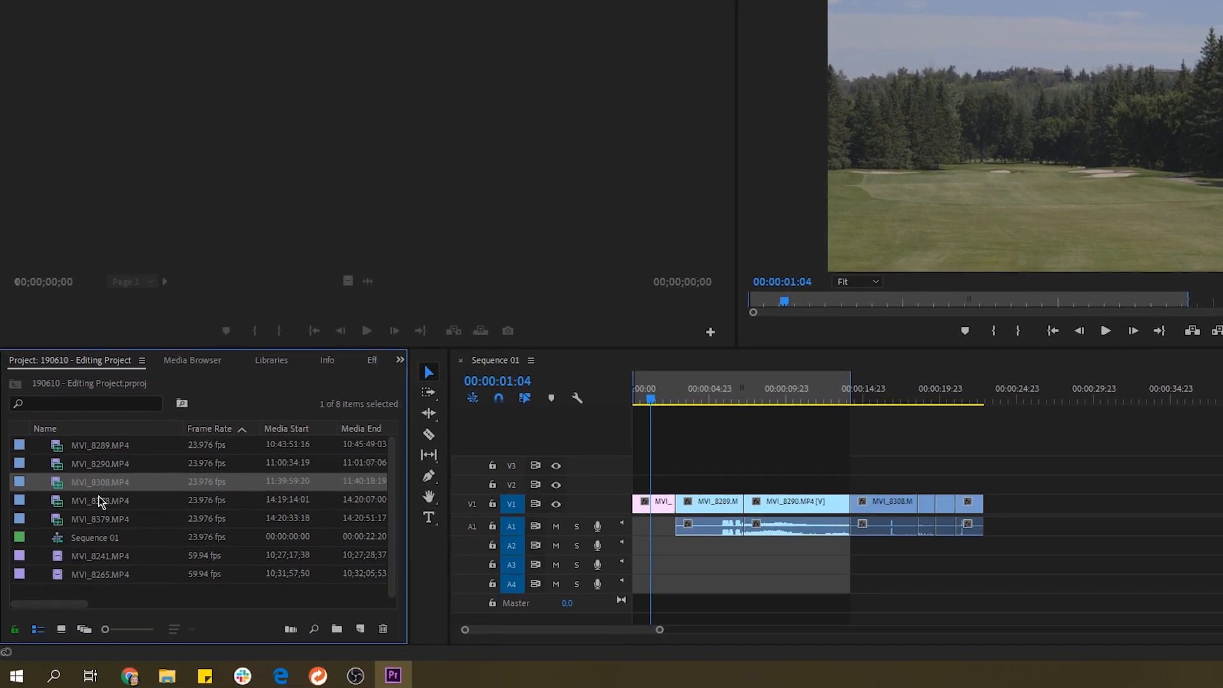
left_click(83, 532)
left_click(108, 497)
double_click(62, 487)
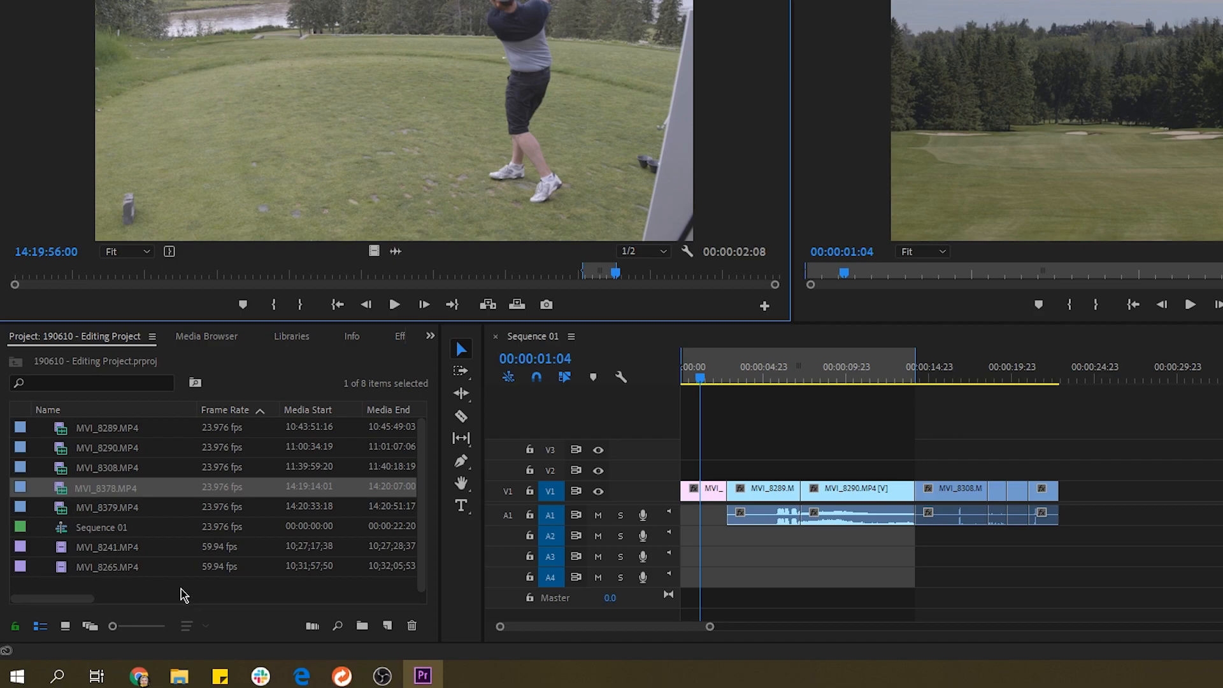
- Create a new bin named Music in the project
right_click(132, 584)
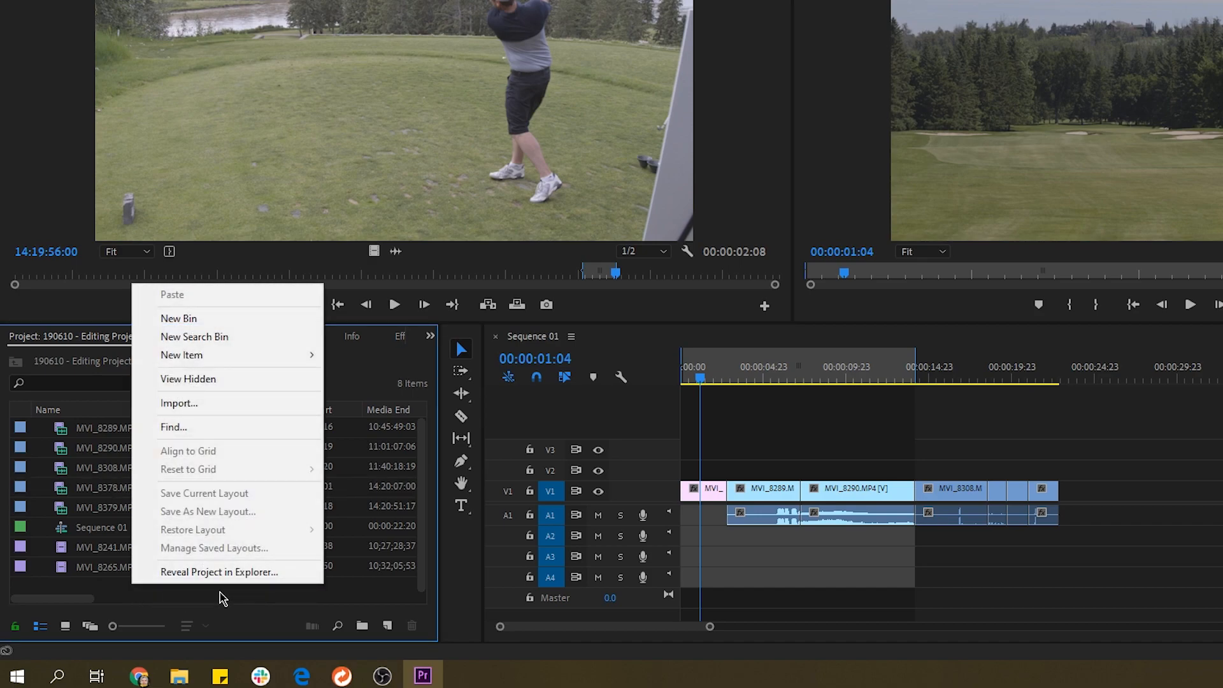
left_click(346, 594)
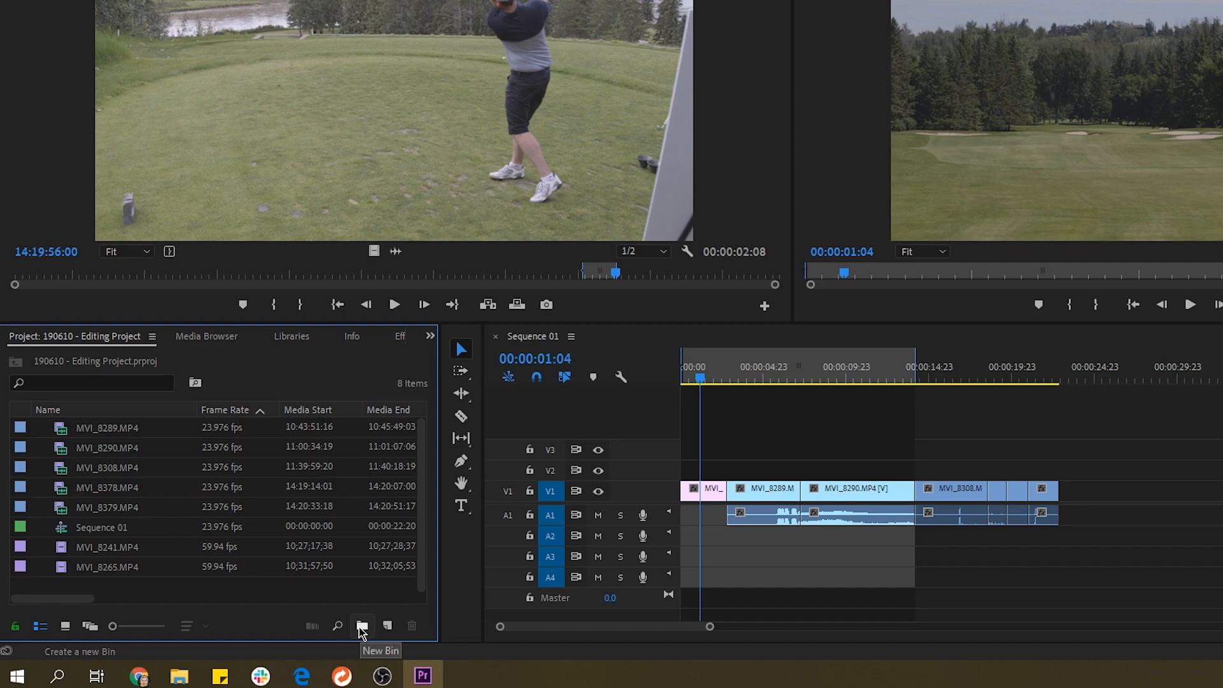
right_click(163, 588)
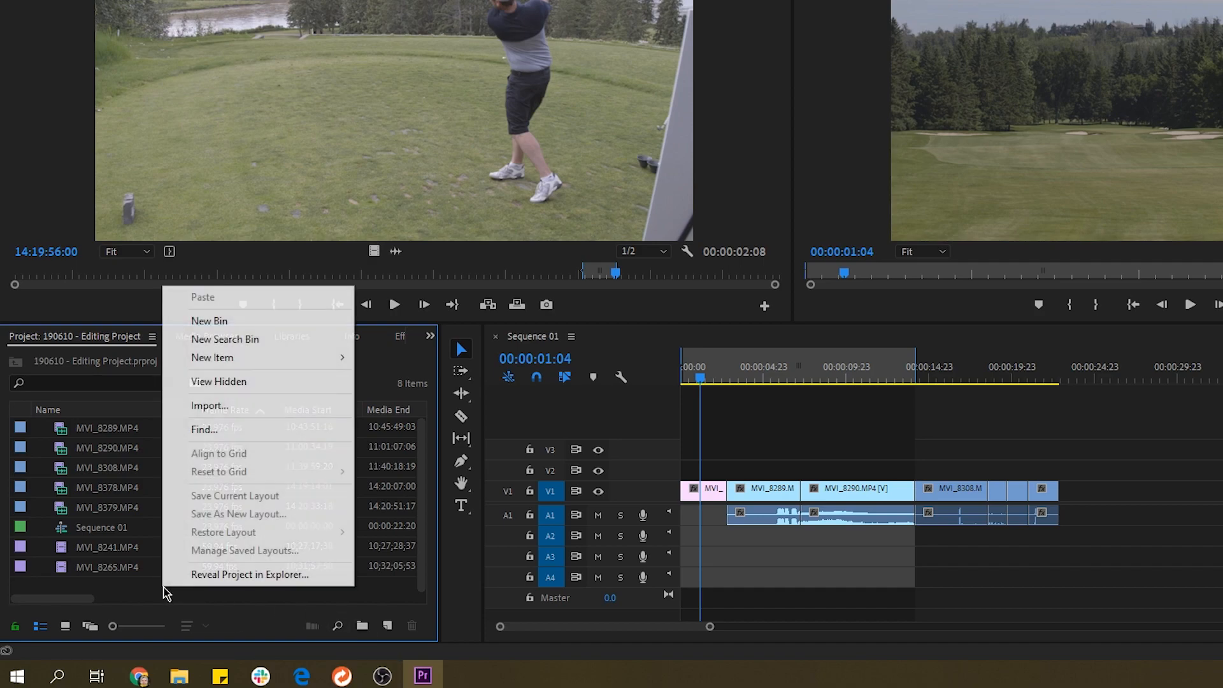
left_click(233, 322)
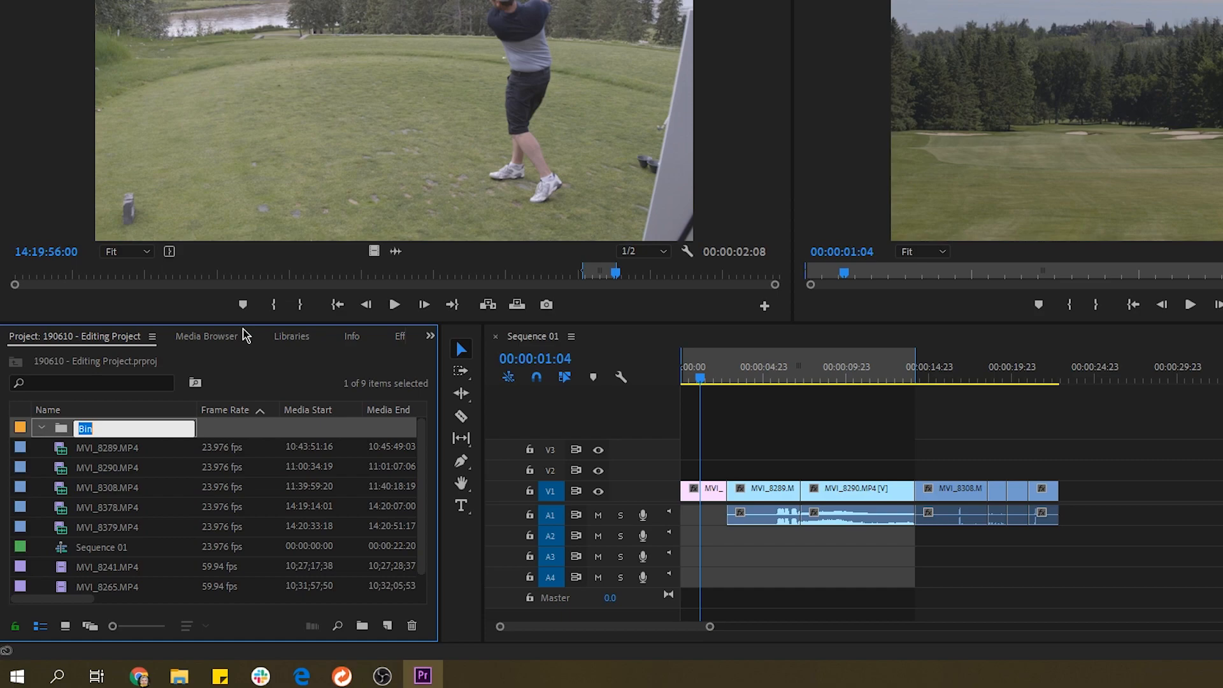
type("Mus")
key("Tab")
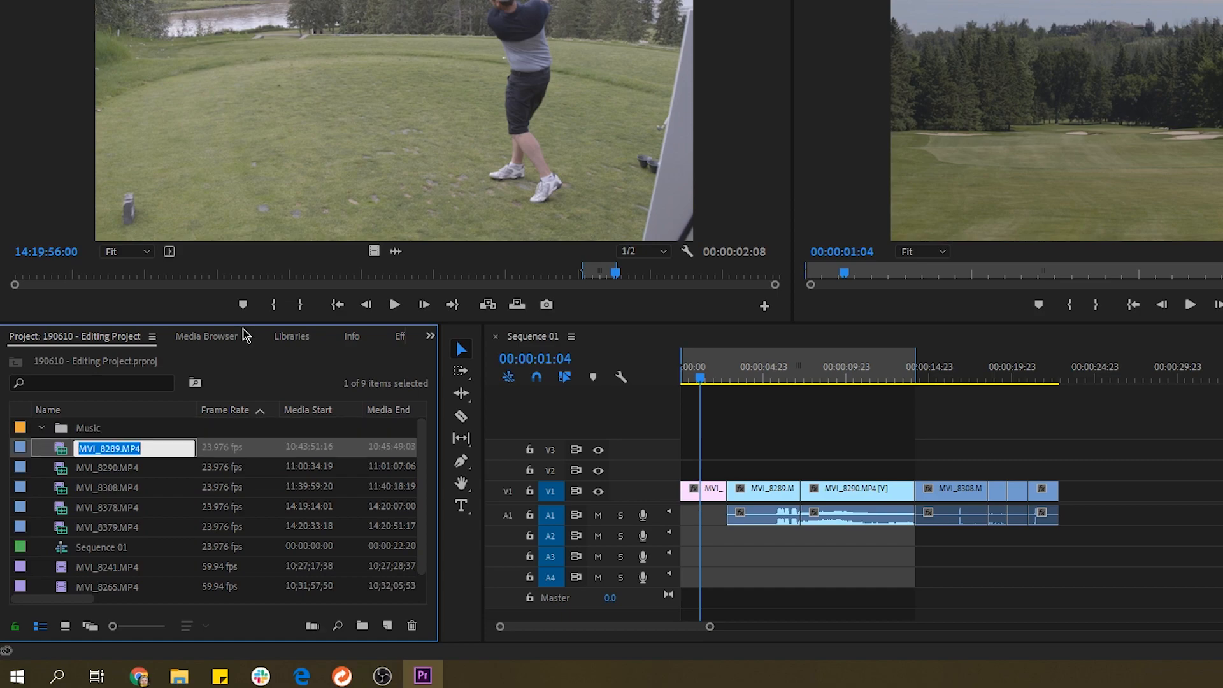
- Create another bin named Video Files in the project
left_click(362, 626)
type("Video")
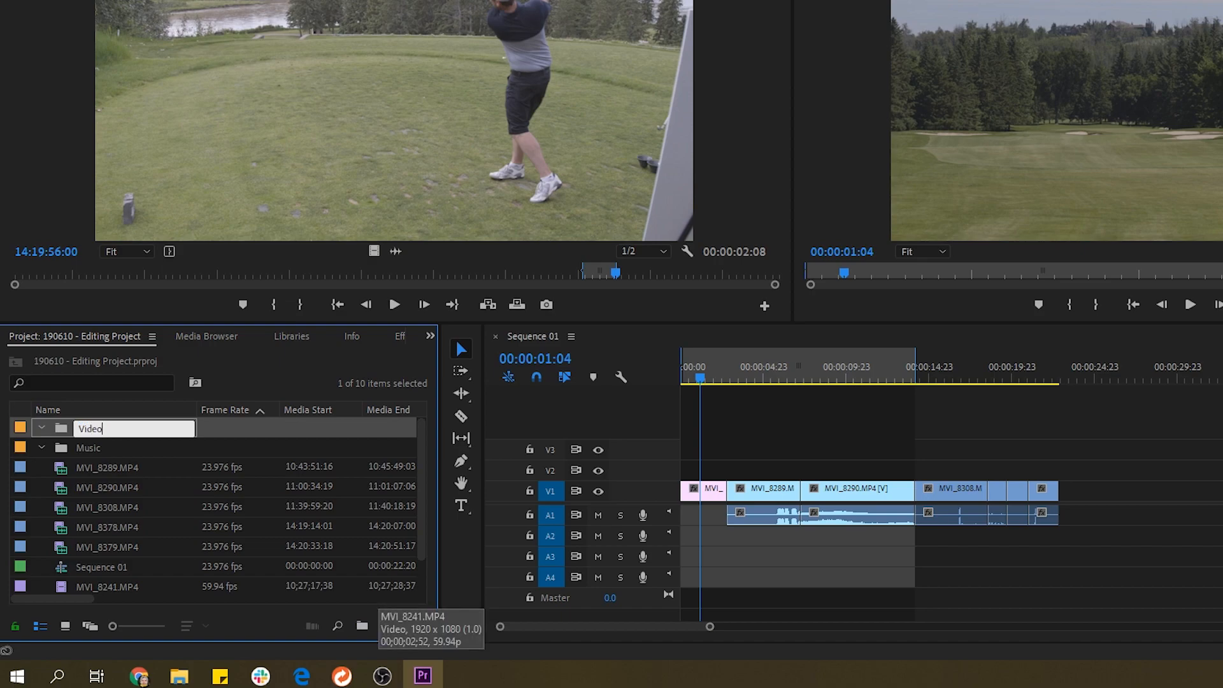
type(" Files")
key("Tab")
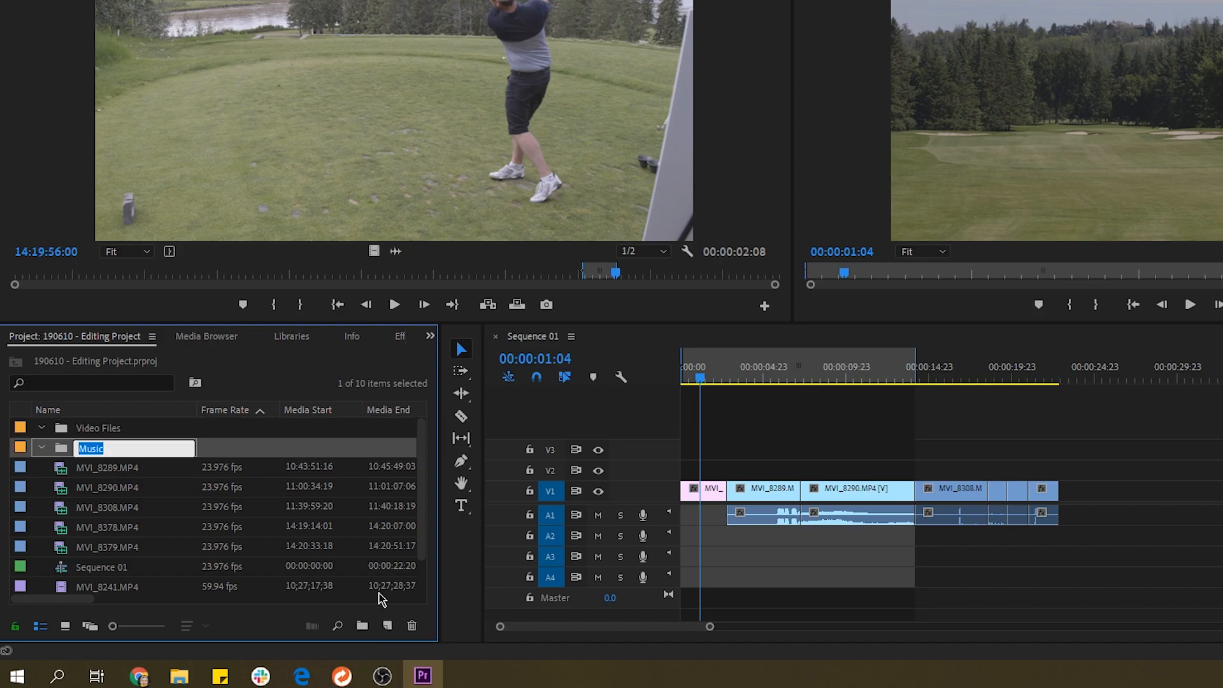
- Move the five clips MVI_8289.MP4 through MVI_8379.MP4 into the Video Files bin
left_click(70, 472)
left_click(63, 552, "shift")
left_click_drag(63, 553, 70, 428)
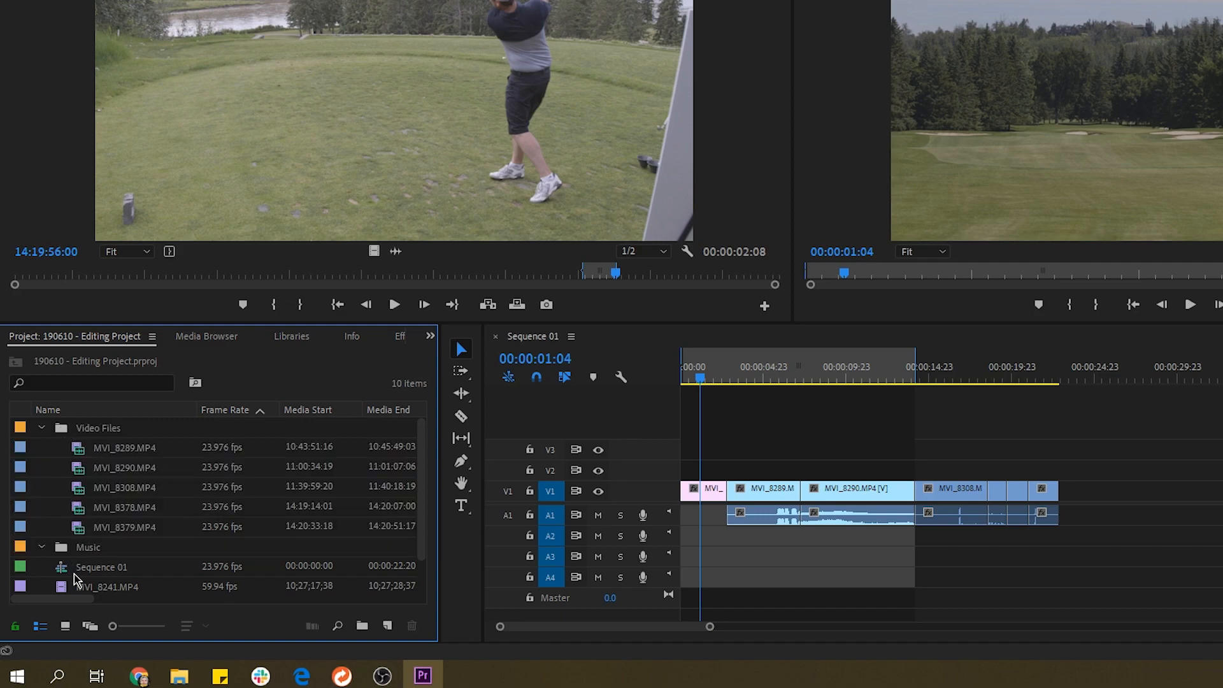
- Move the two remaining loose clips, MVI_8241.MP4 and the one below it, into the Video Files bin and collapse the bin
scroll(77, 580, "down", 1)
left_click(71, 547)
left_click(95, 566, "shift")
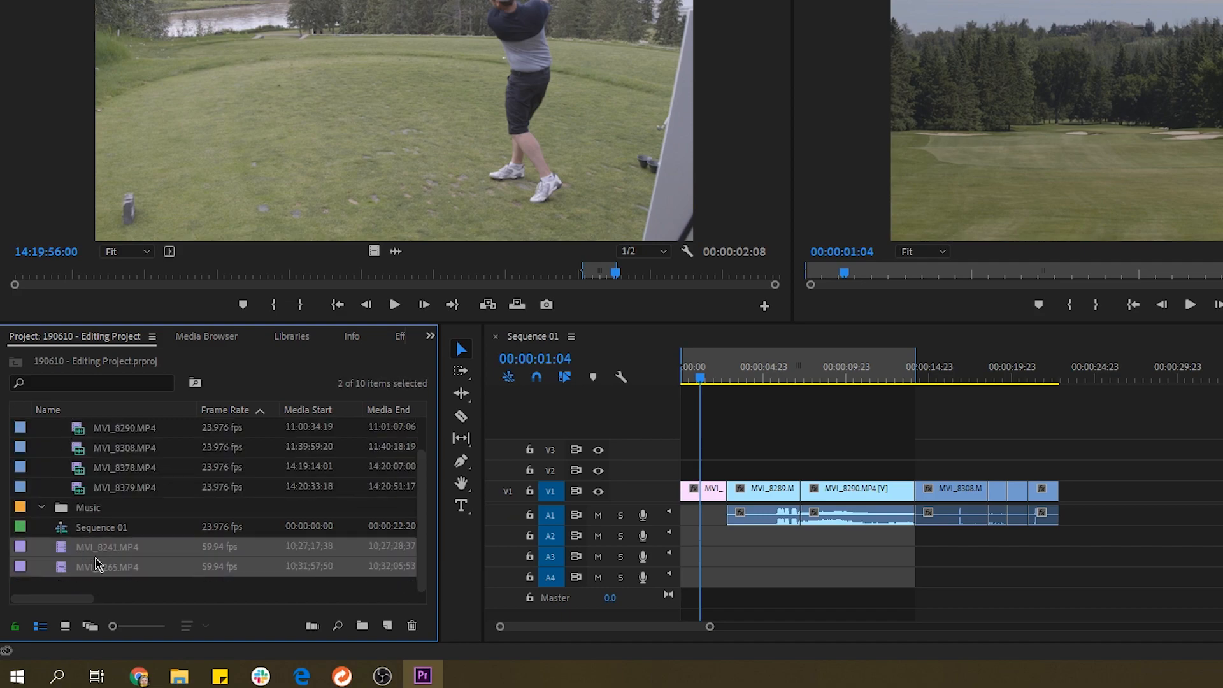
scroll(94, 563, "up", 1)
left_click_drag(108, 584, 99, 430)
left_click(42, 430)
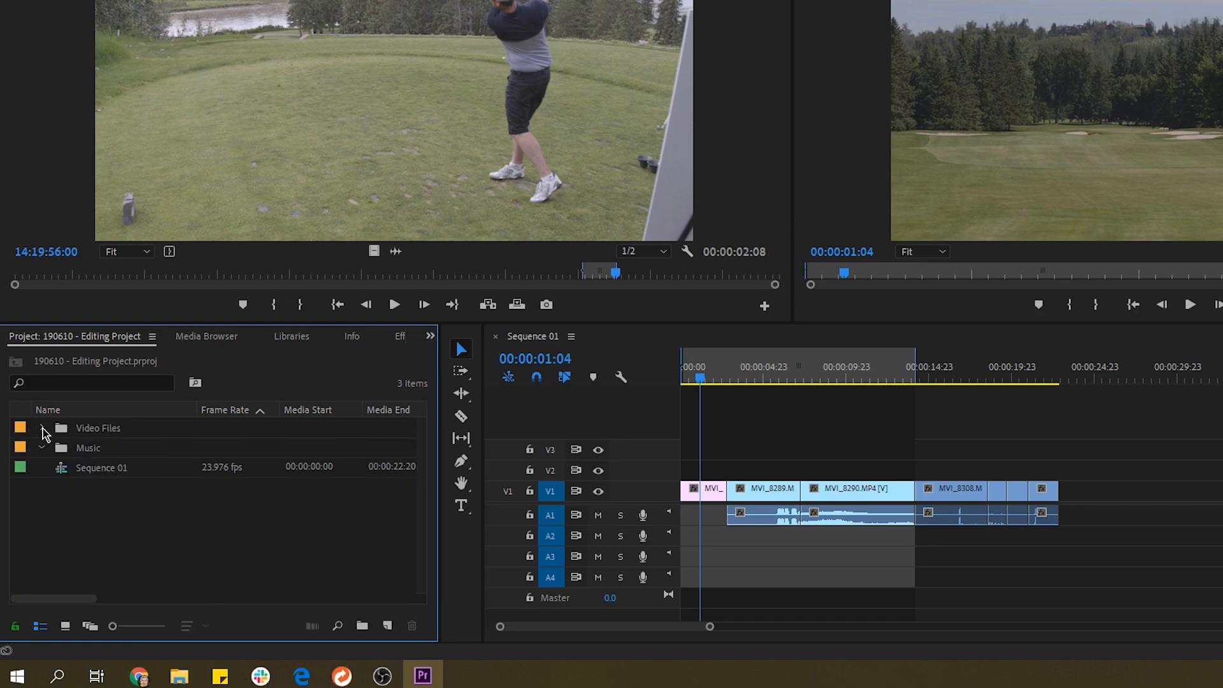
- Create a new bin named Sequences at the root of the project
right_click(70, 513)
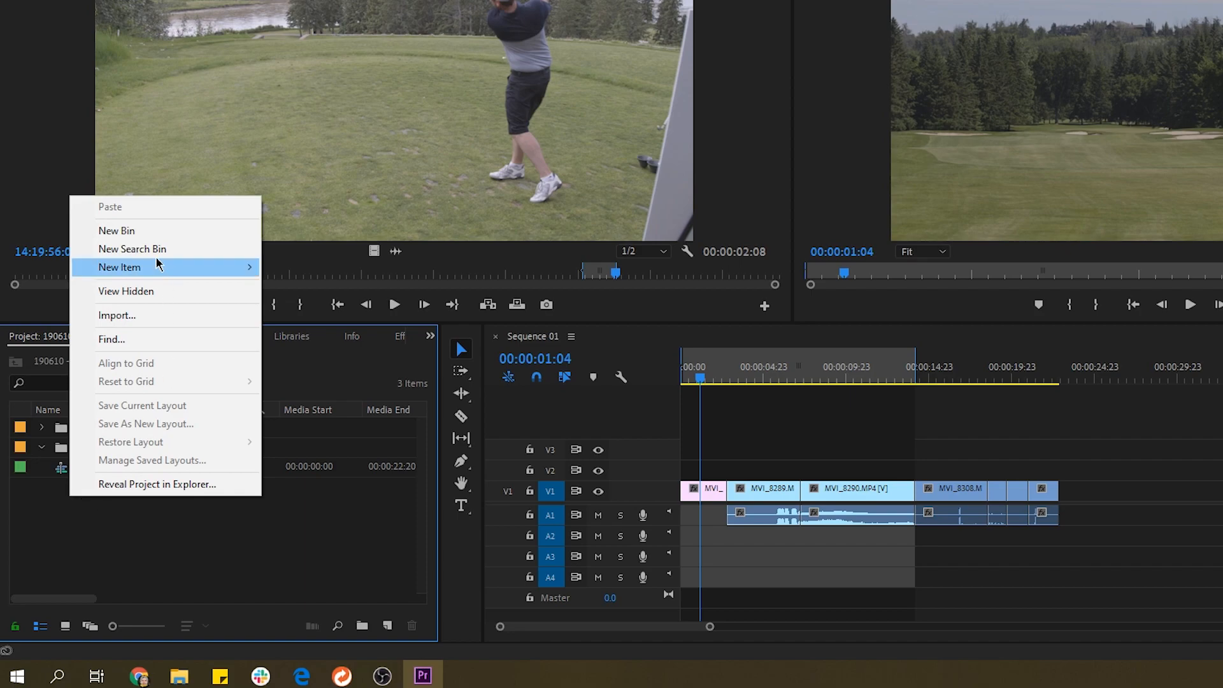
left_click(153, 230)
type("Sequenc")
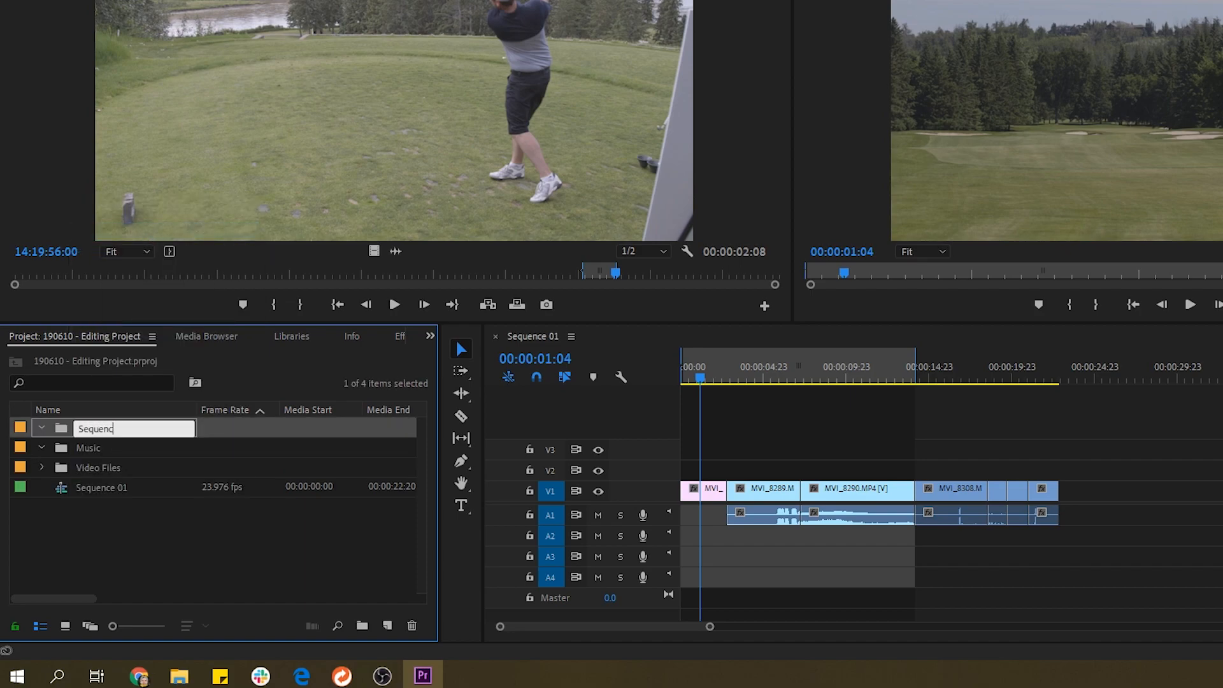
type("es")
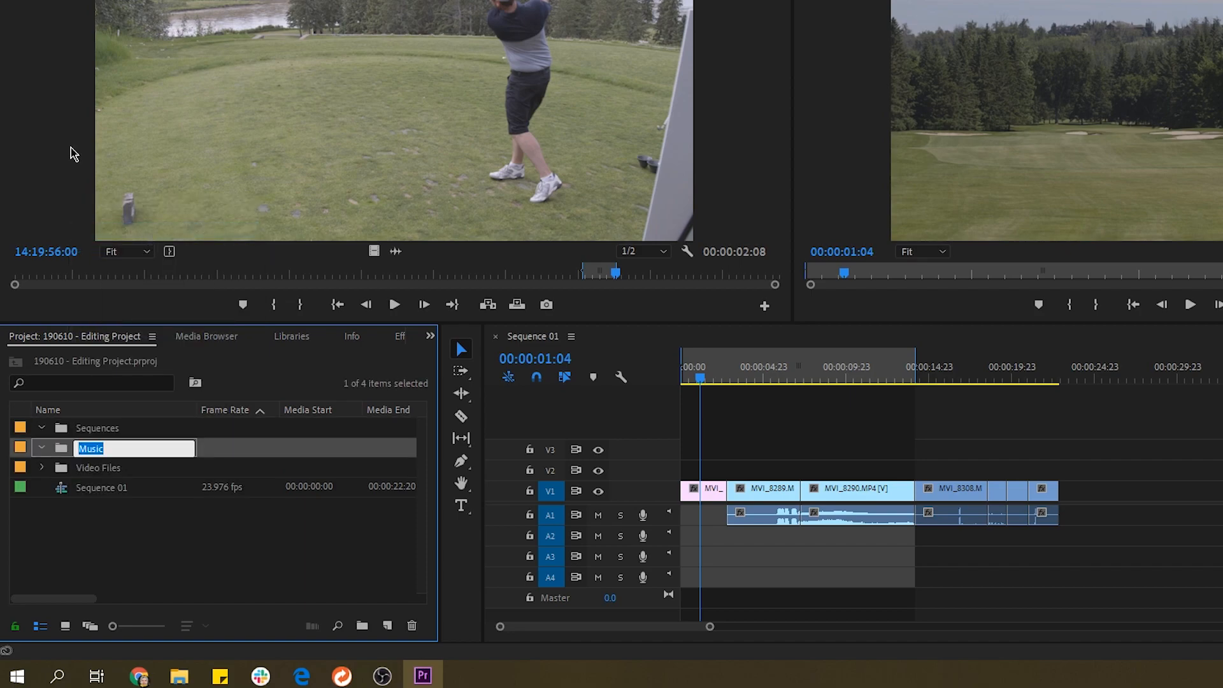
left_click(159, 548)
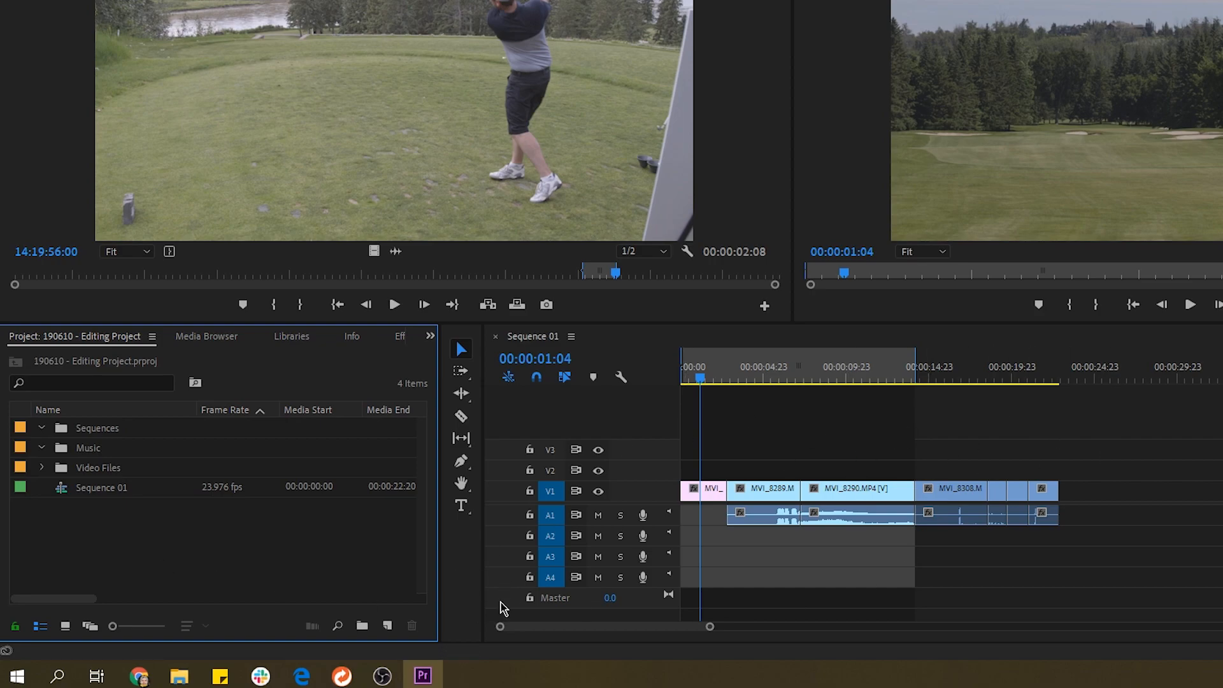
- Move Sequence 01 into the Sequences bin and collapse the Sequences and Music bins
left_click_drag(61, 496, 80, 430)
left_click(44, 427)
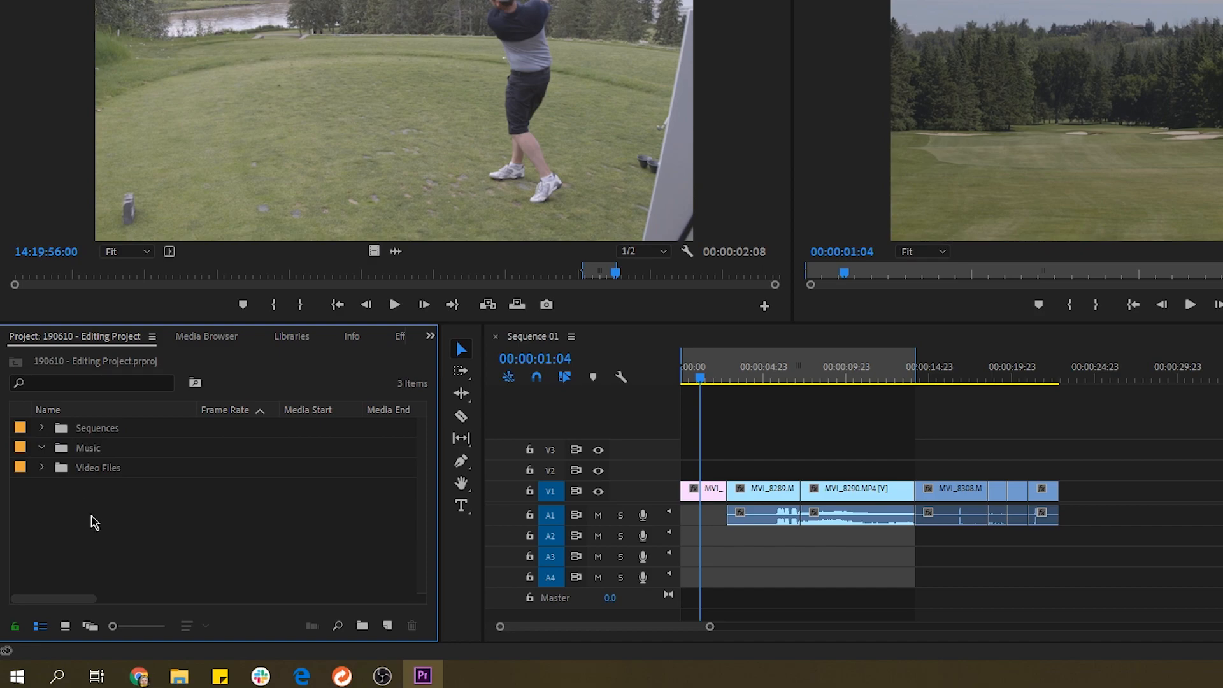
left_click(42, 449)
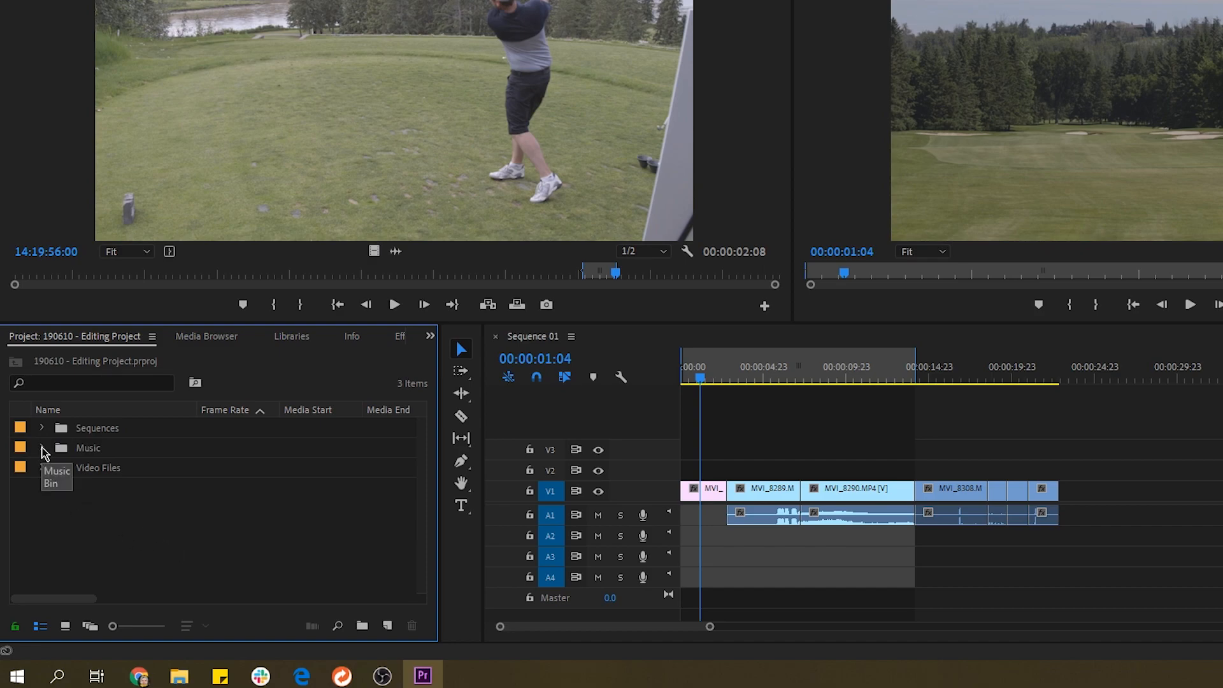
- Open the Music bin and the Sequences bin, each as its own panel alongside the project
left_click(65, 626)
left_click(36, 627)
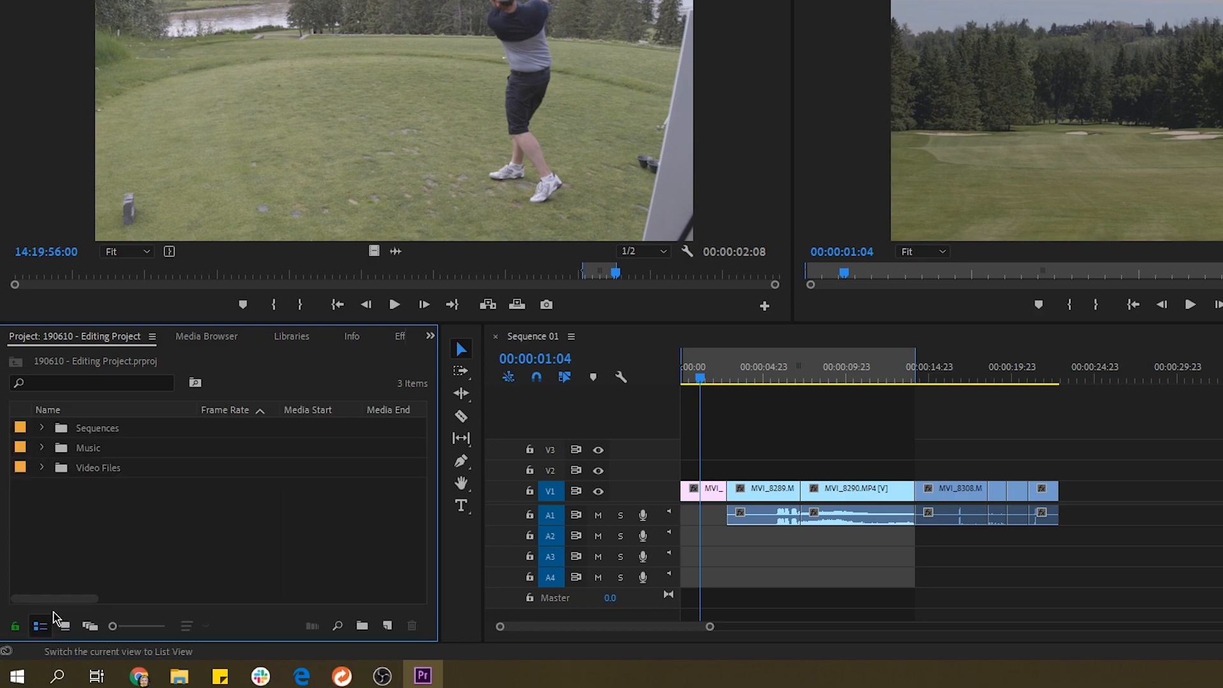
left_click(70, 454)
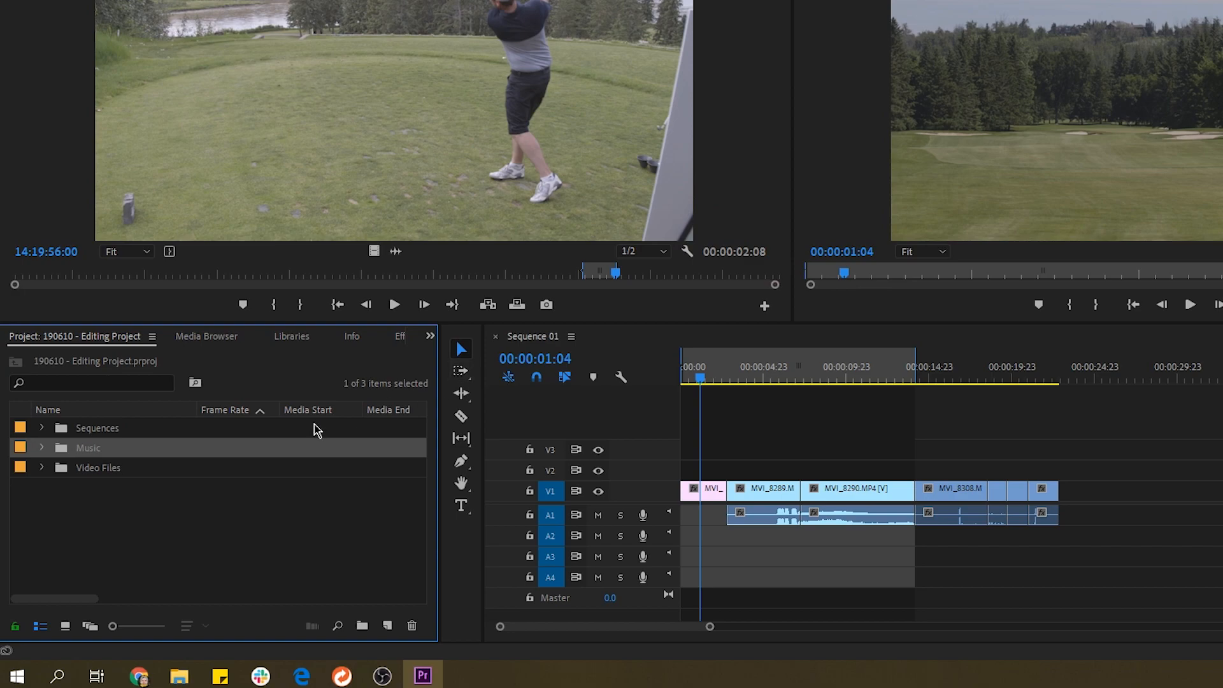
double_click(62, 454)
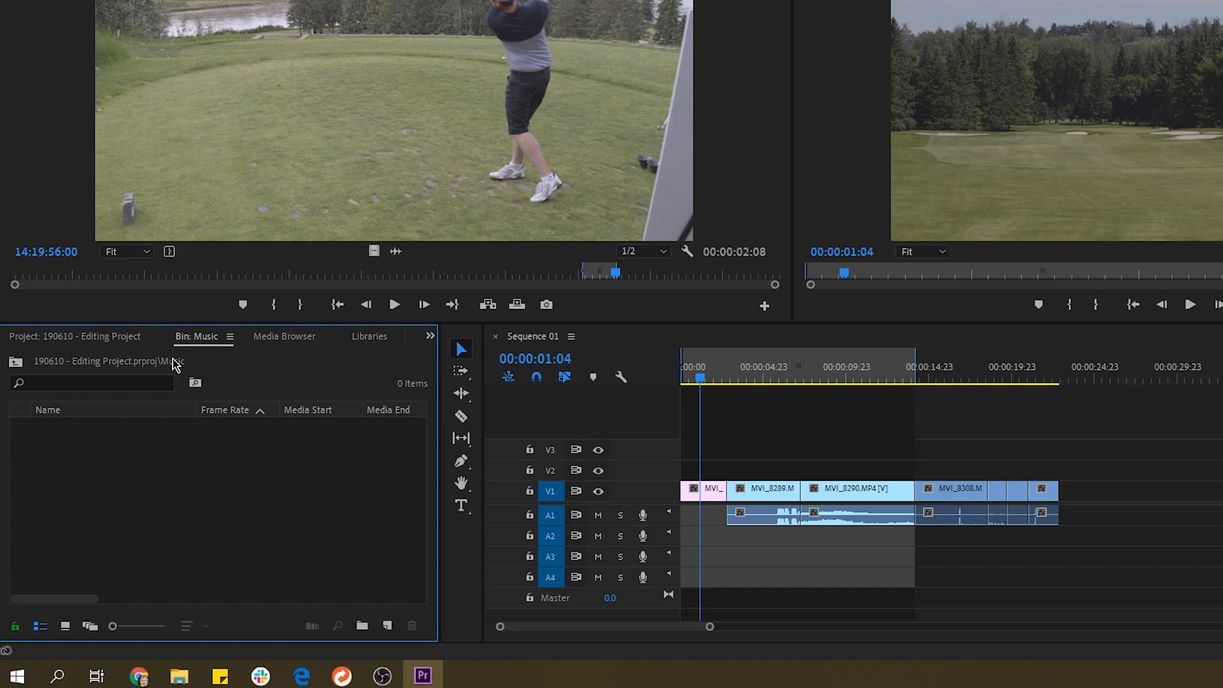
left_click(105, 334)
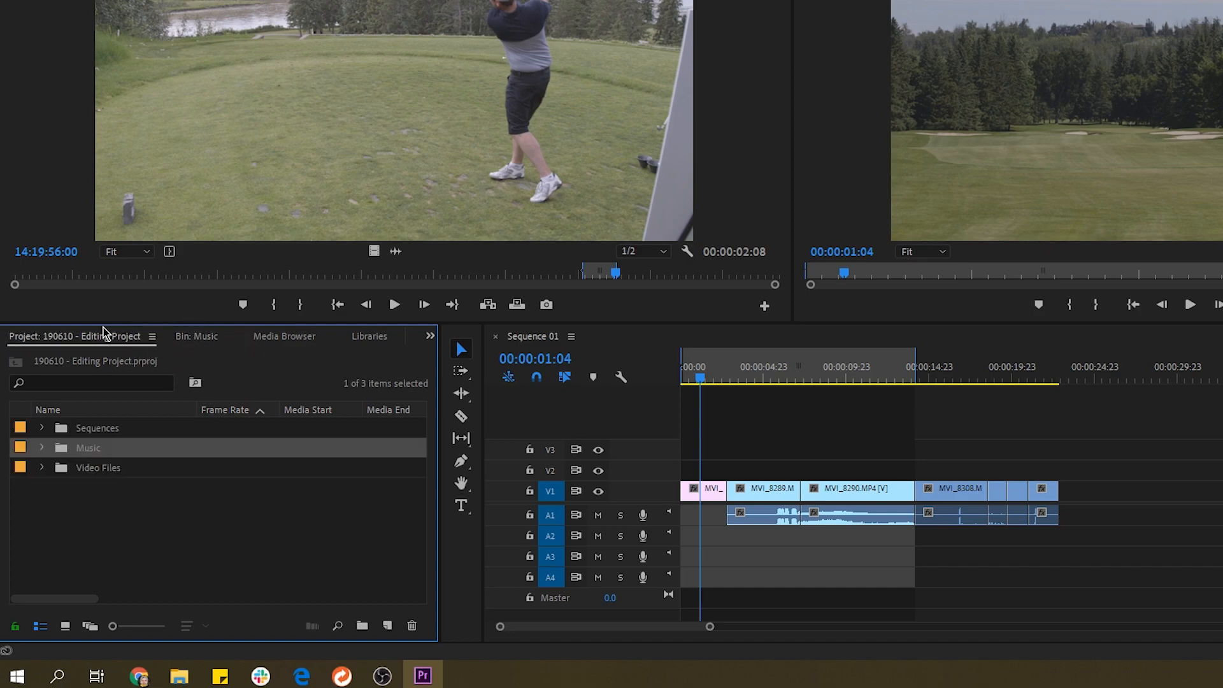
double_click(62, 430)
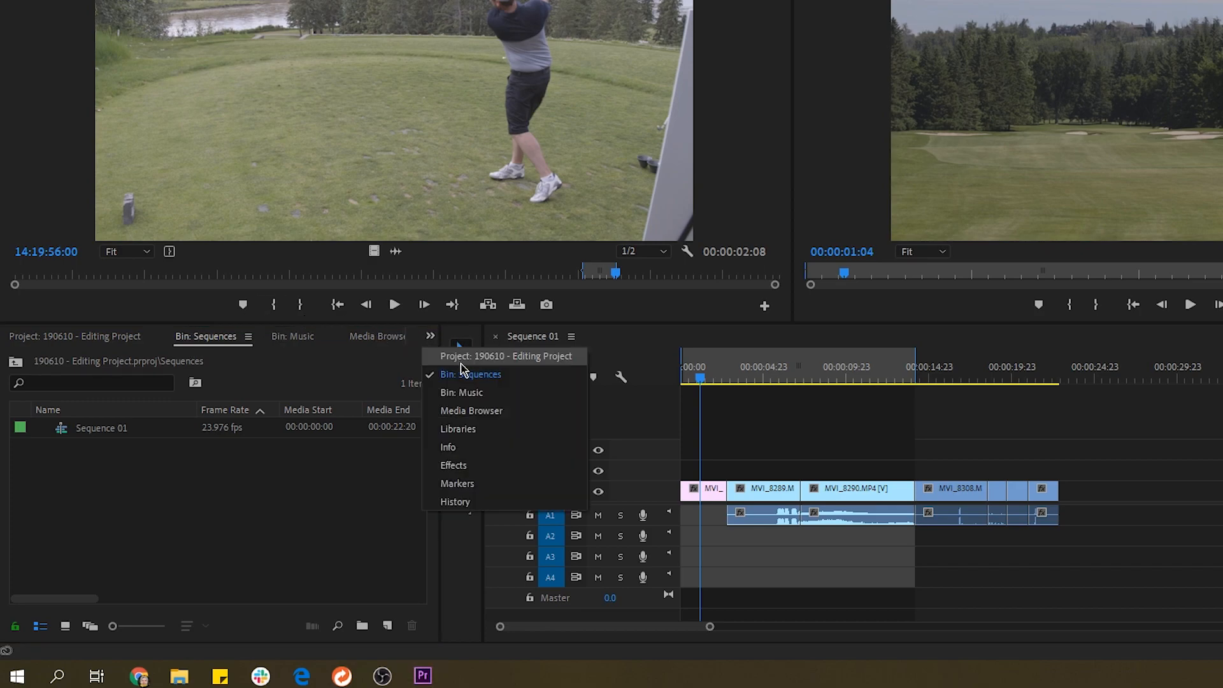
- Close the Sequences bin panel
left_click(432, 338)
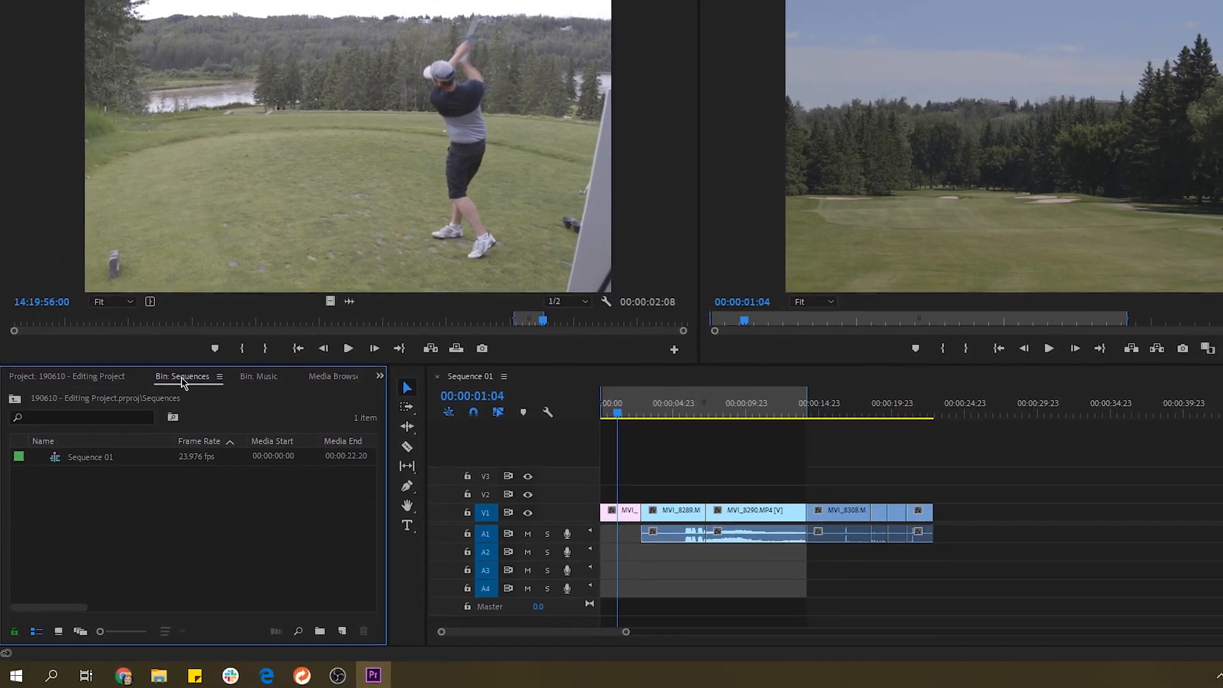
right_click(206, 342)
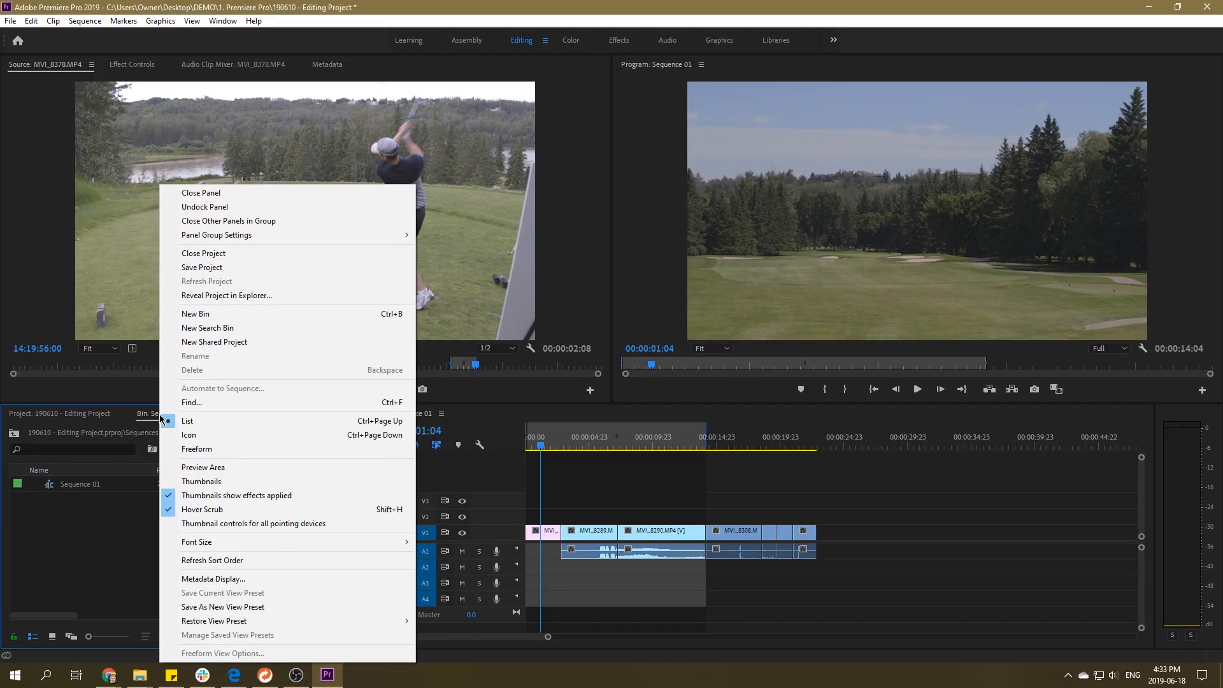
left_click(224, 194)
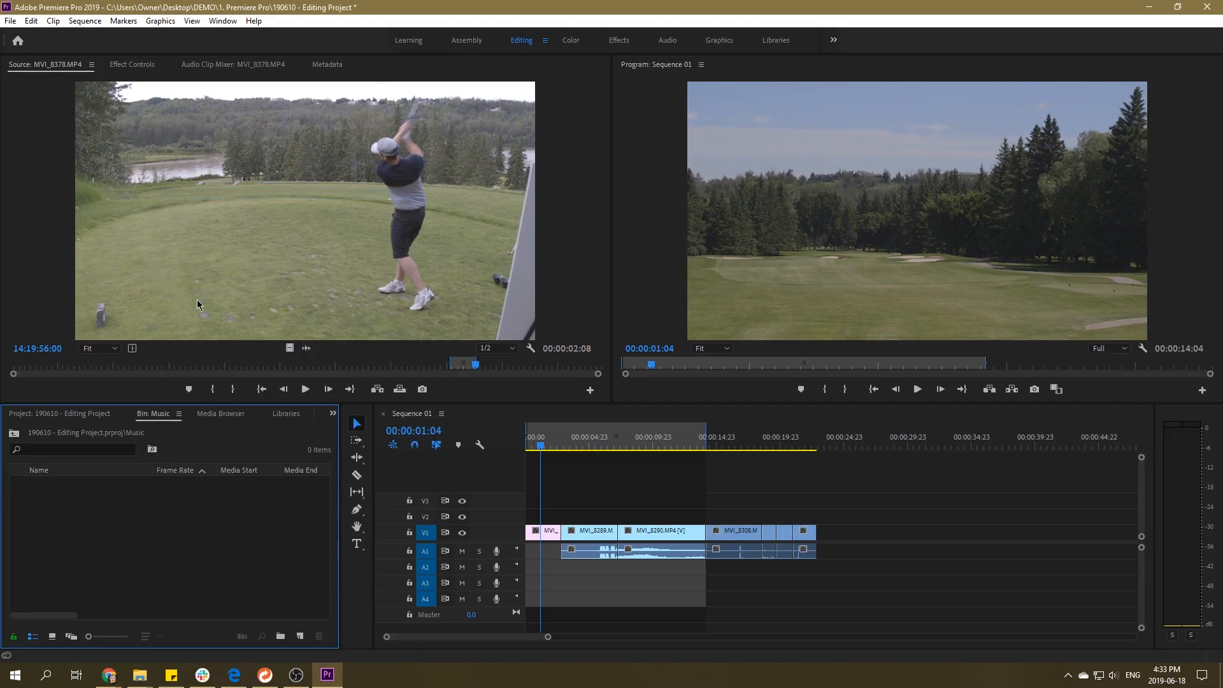
- Undock the Music bin into a floating window, dock it back with the project panel and reorder it within the group
mouse_move(153, 418)
left_mouse_down()
mouse_move(196, 290)
mouse_move(235, 89)
mouse_move(211, 96)
mouse_move(255, 83)
mouse_move(481, 242)
mouse_move(918, 210)
mouse_move(118, 404)
mouse_move(148, 417)
left_mouse_up()
right_click(145, 417)
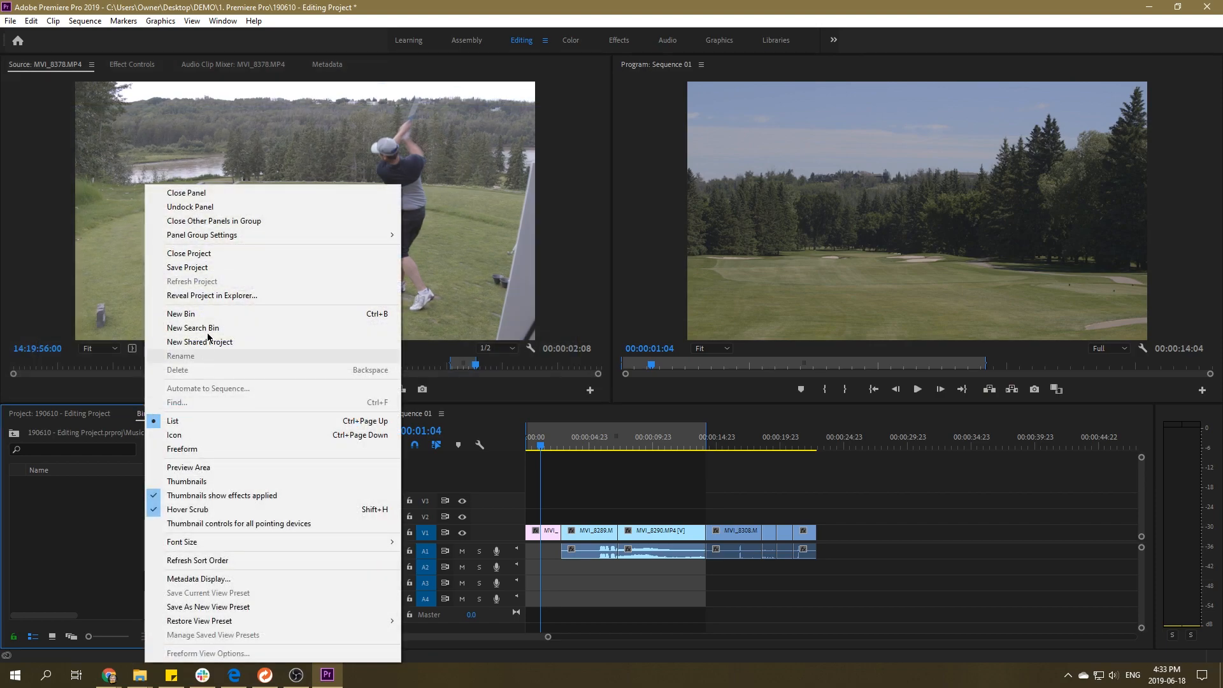
left_click(162, 207)
left_click_drag(164, 405, 365, 231)
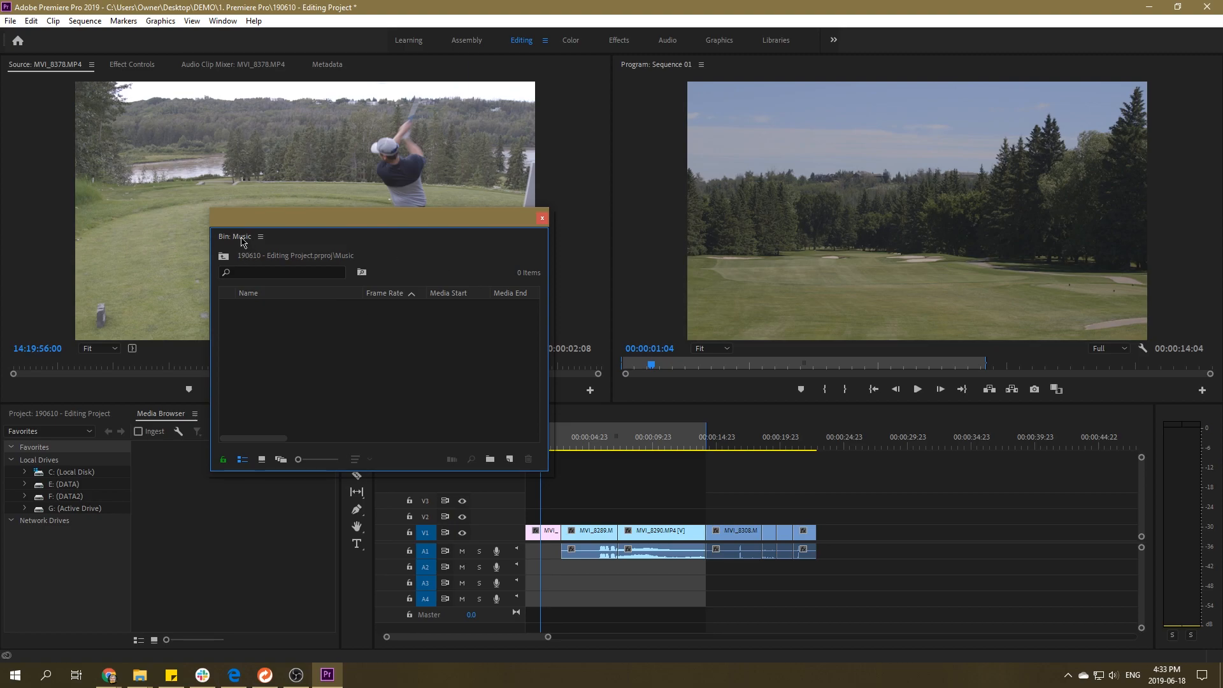
left_click_drag(240, 247, 150, 441)
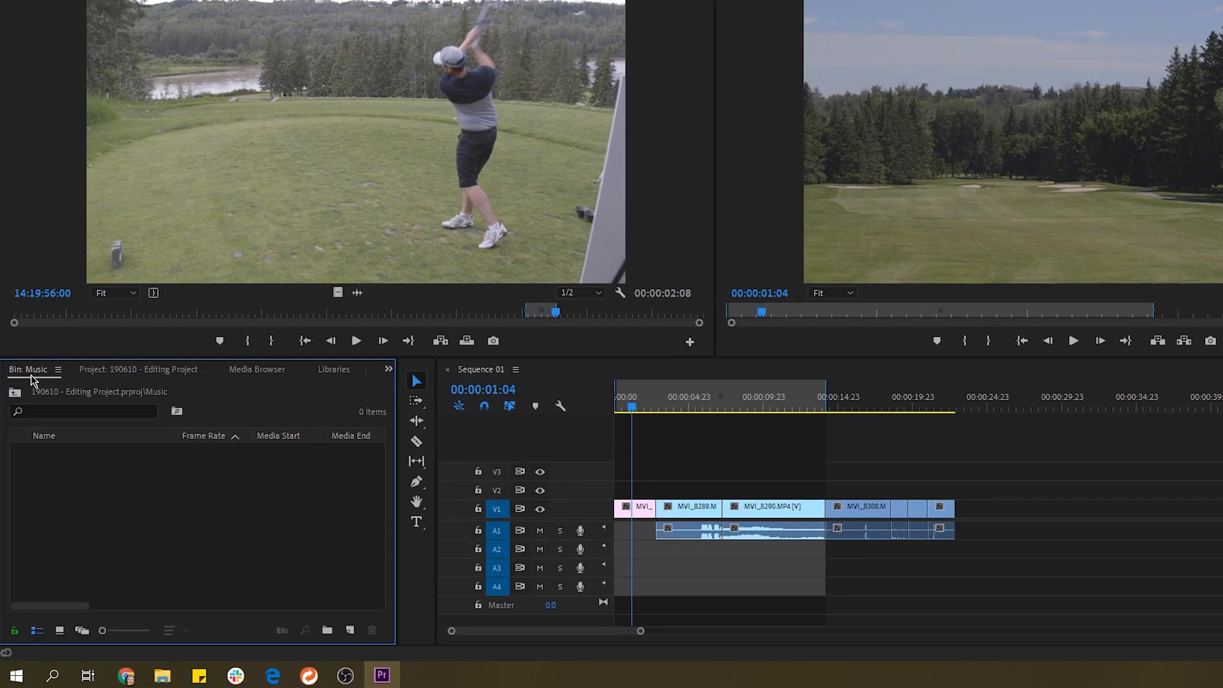
left_click_drag(30, 400, 150, 400)
- Return to the project root and check the contents of the Sequences bin in place
left_click(93, 337)
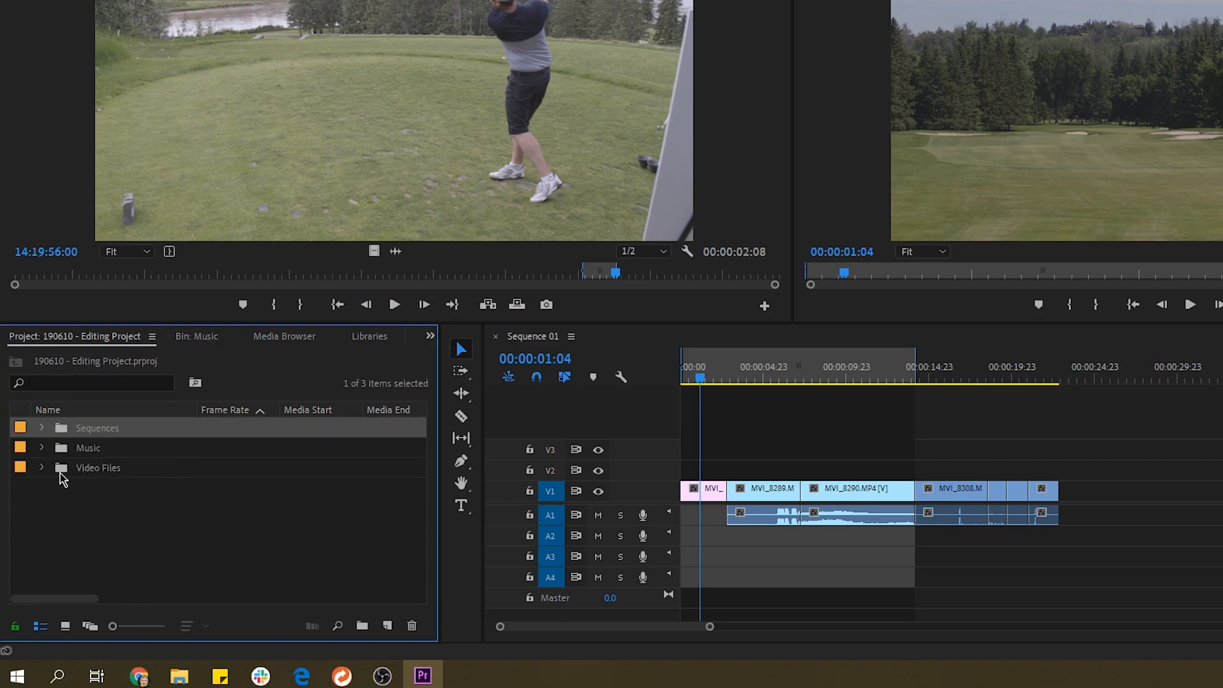
left_click(42, 429)
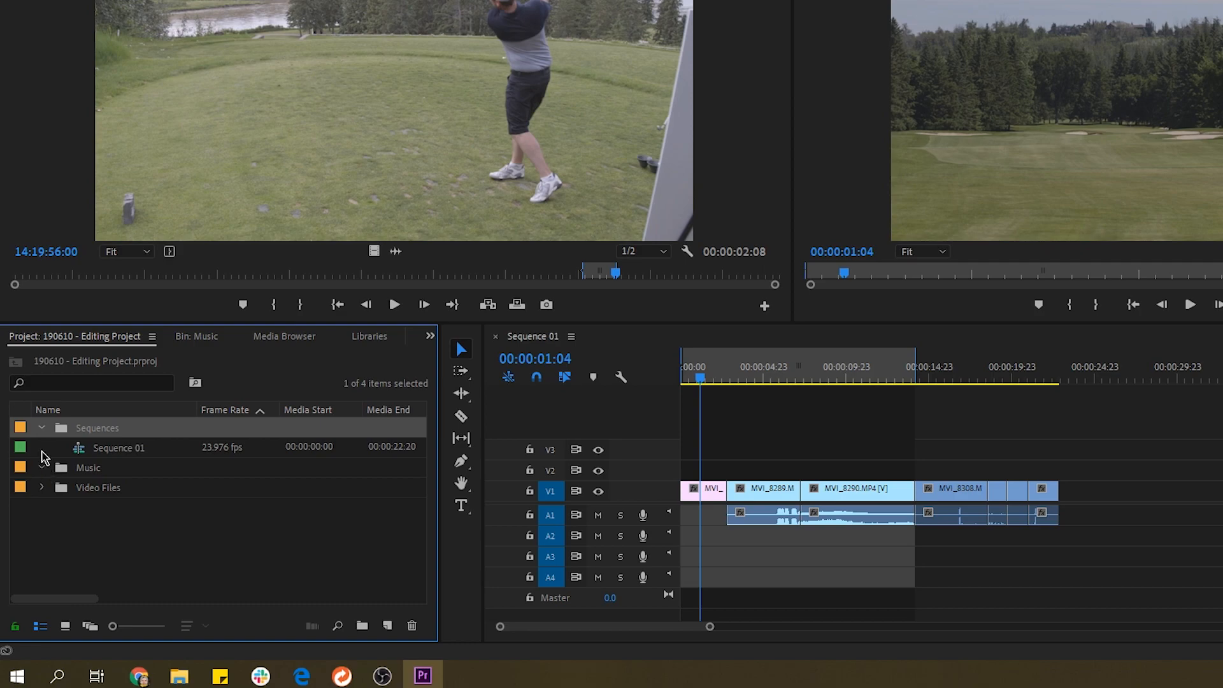
left_click(42, 428)
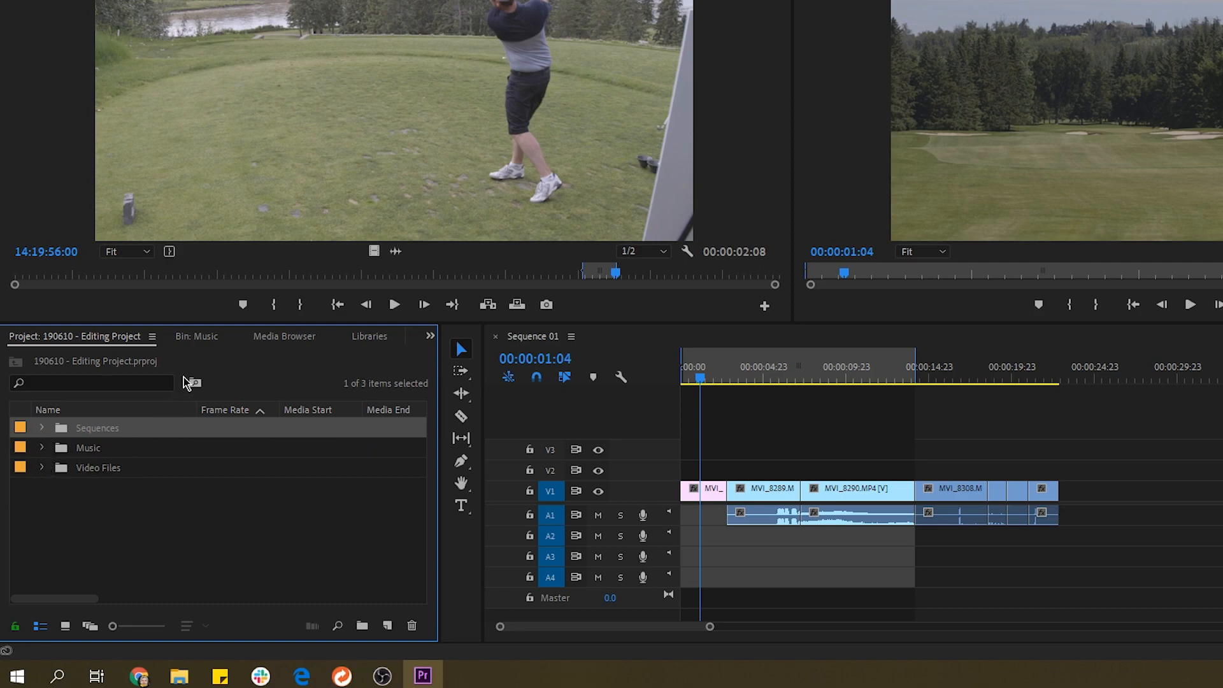
- Close the Music bin panel and return to the project root
left_click(199, 338)
right_click(199, 342)
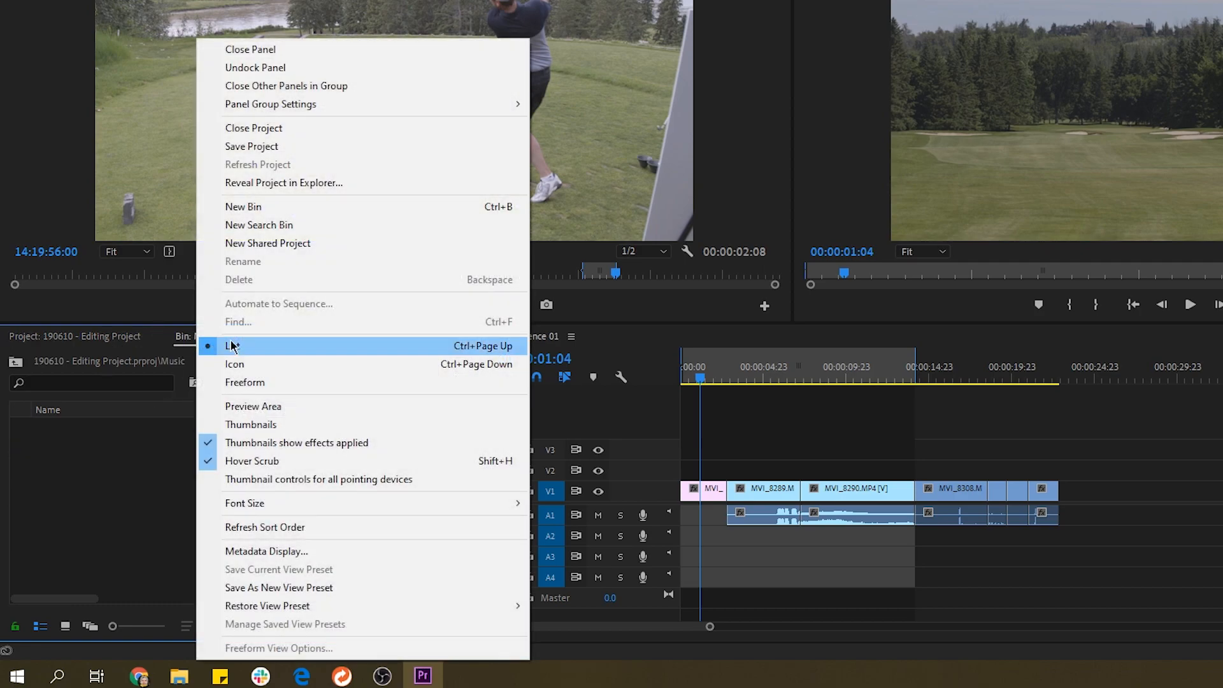
left_click(293, 44)
left_click(96, 338)
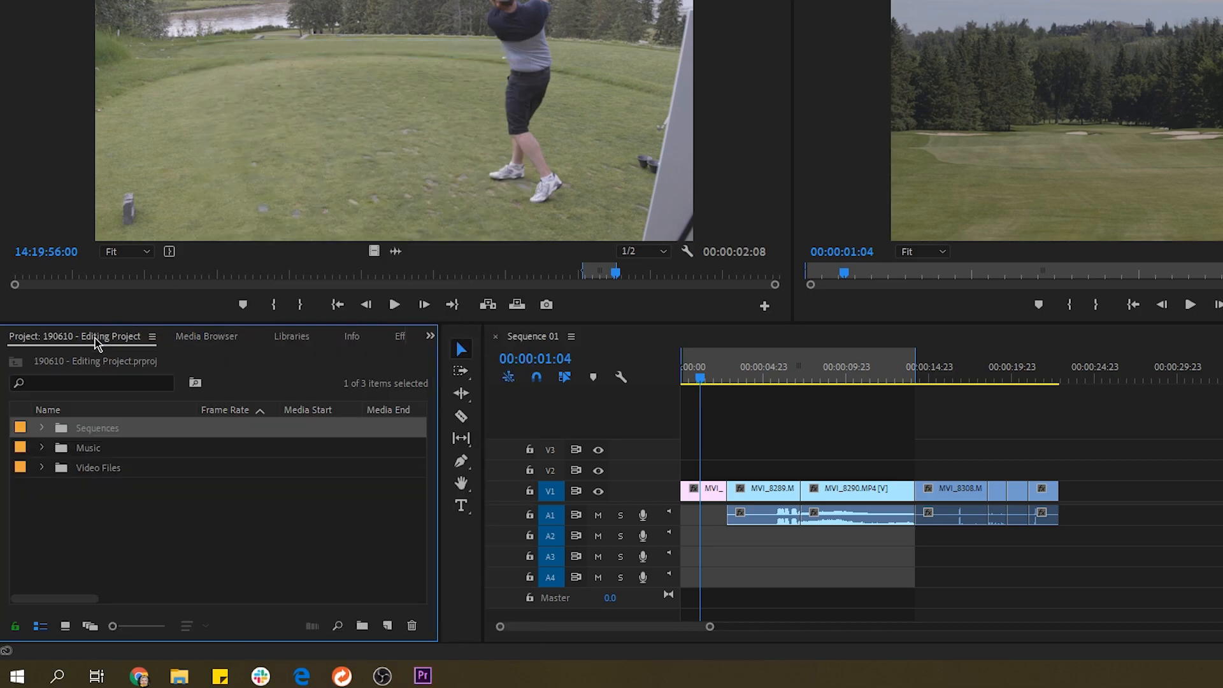
- Import bensound-jazzyfrenchy.mp3 from the 3. Assets folder in DEMO on the Desktop and move it into the Music bin
double_click(96, 519)
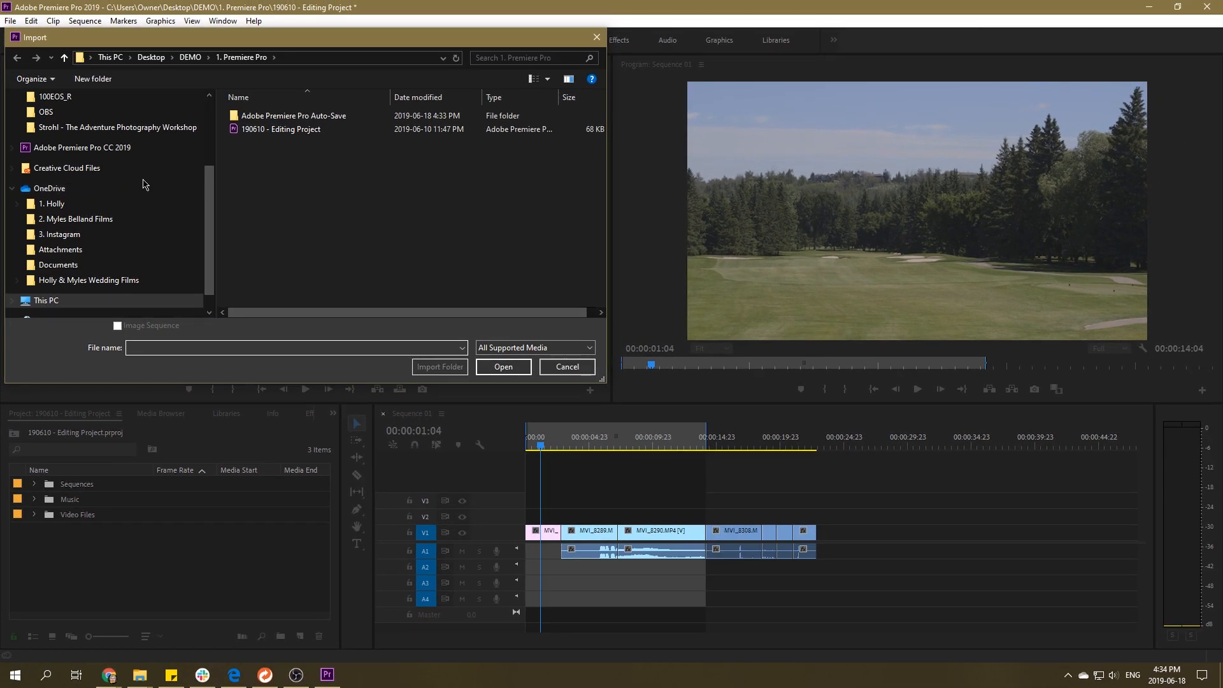
scroll(208, 188, "up", 3)
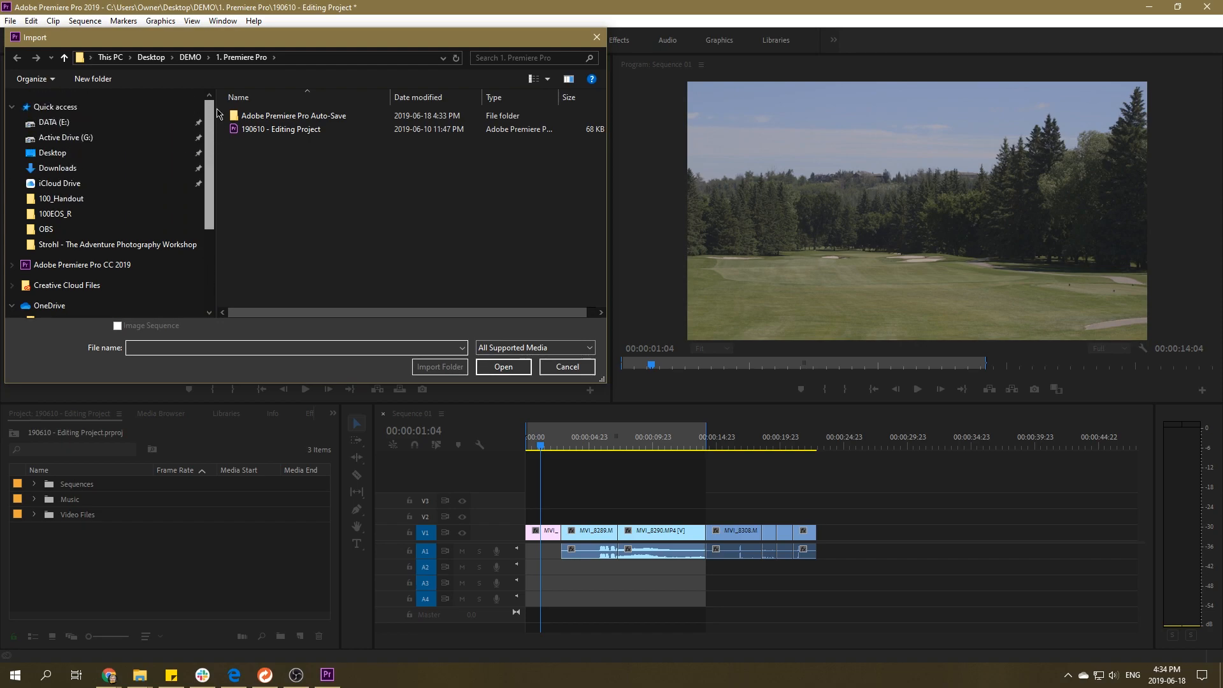
left_click(52, 153)
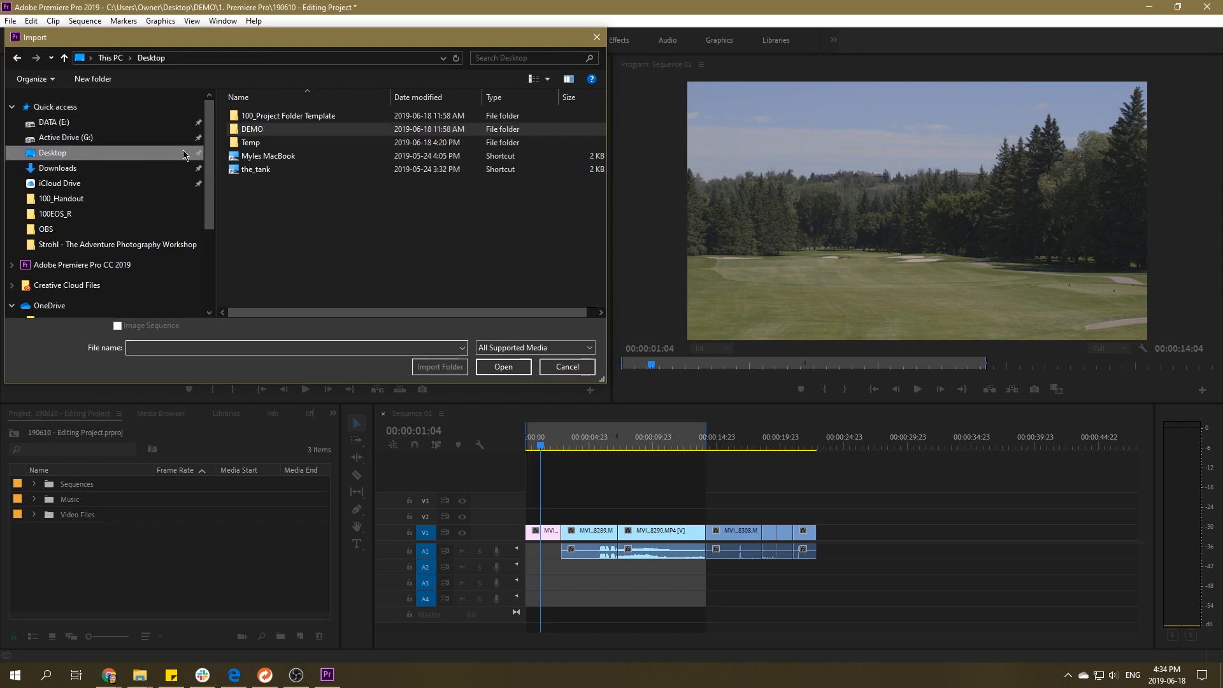
double_click(255, 132)
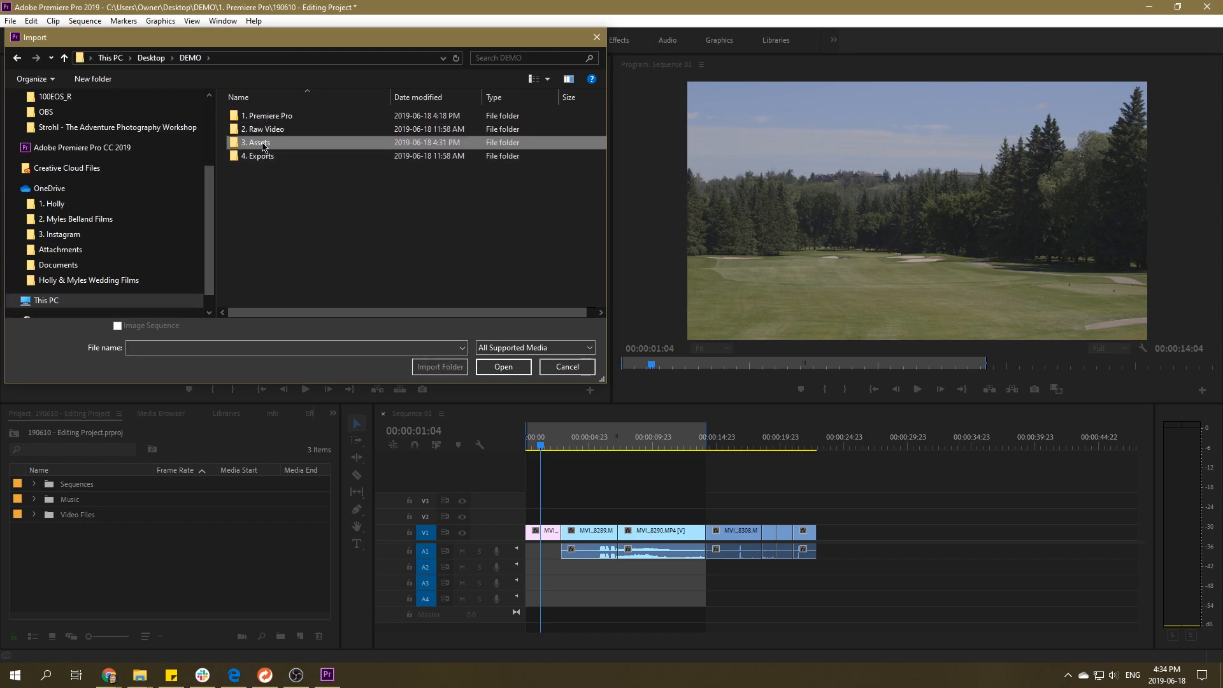
double_click(265, 143)
left_click(269, 119)
left_click(513, 374)
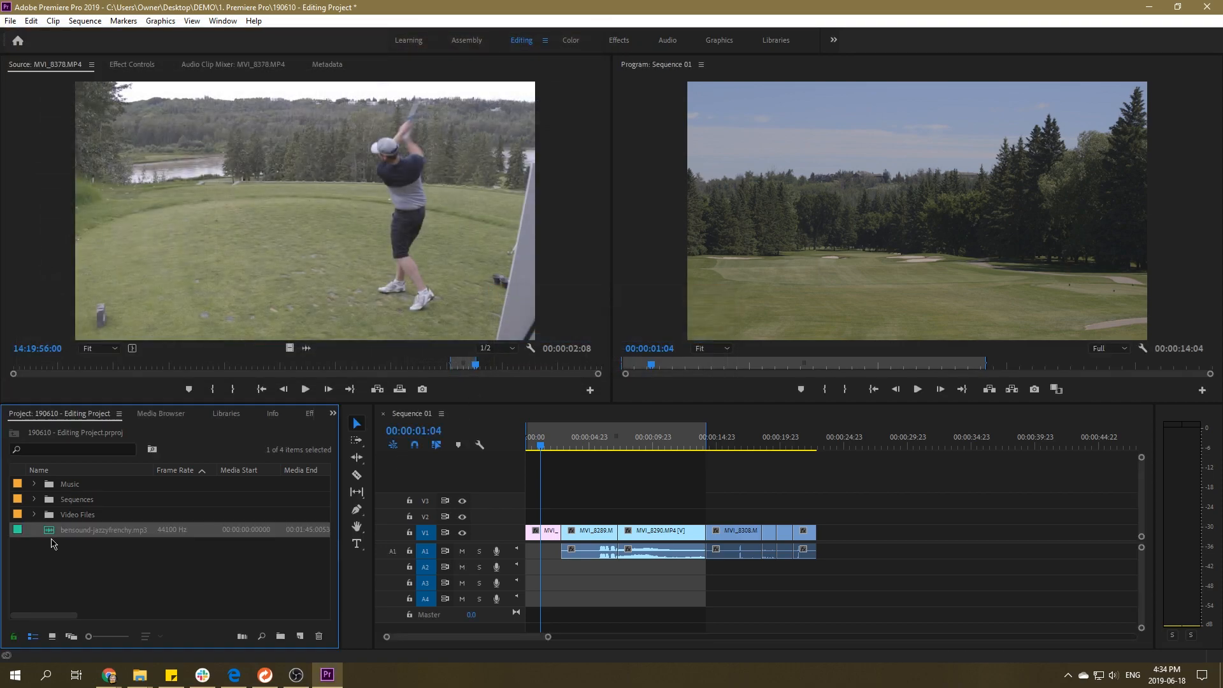
left_click_drag(51, 492, 56, 485)
left_click(34, 484)
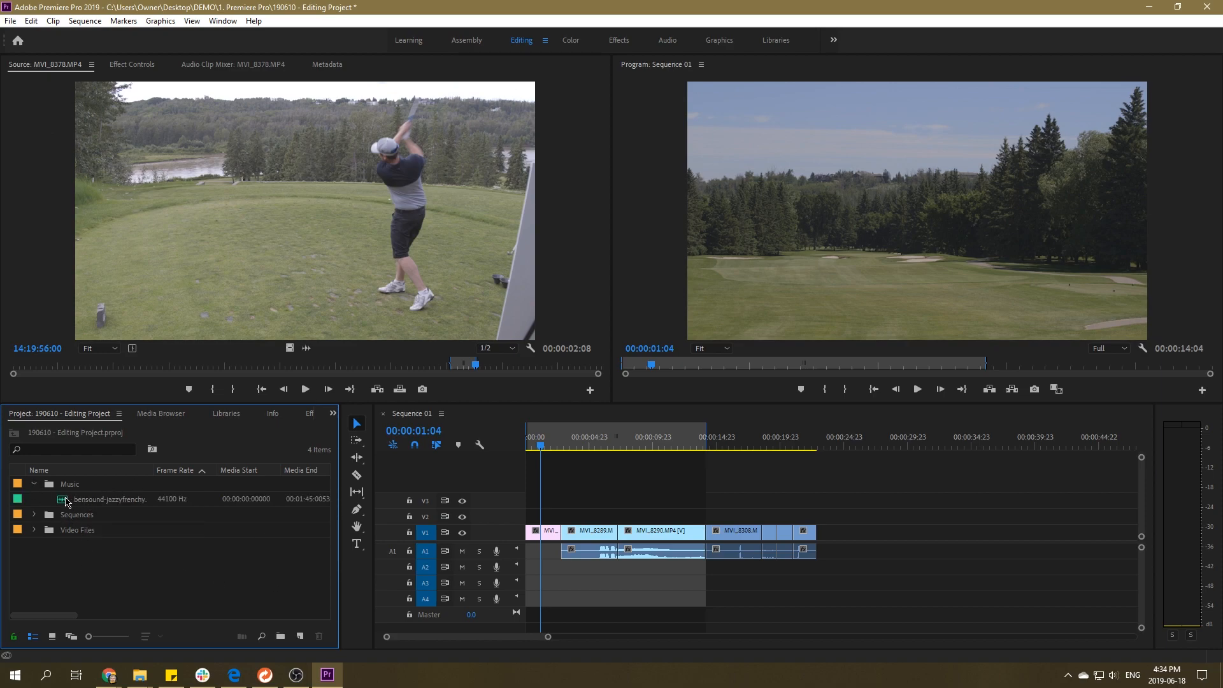
- Place the bensound-jazzyfrenchy music on audio track A2, starting at the beginning of Sequence 01
left_click_drag(66, 501, 530, 568)
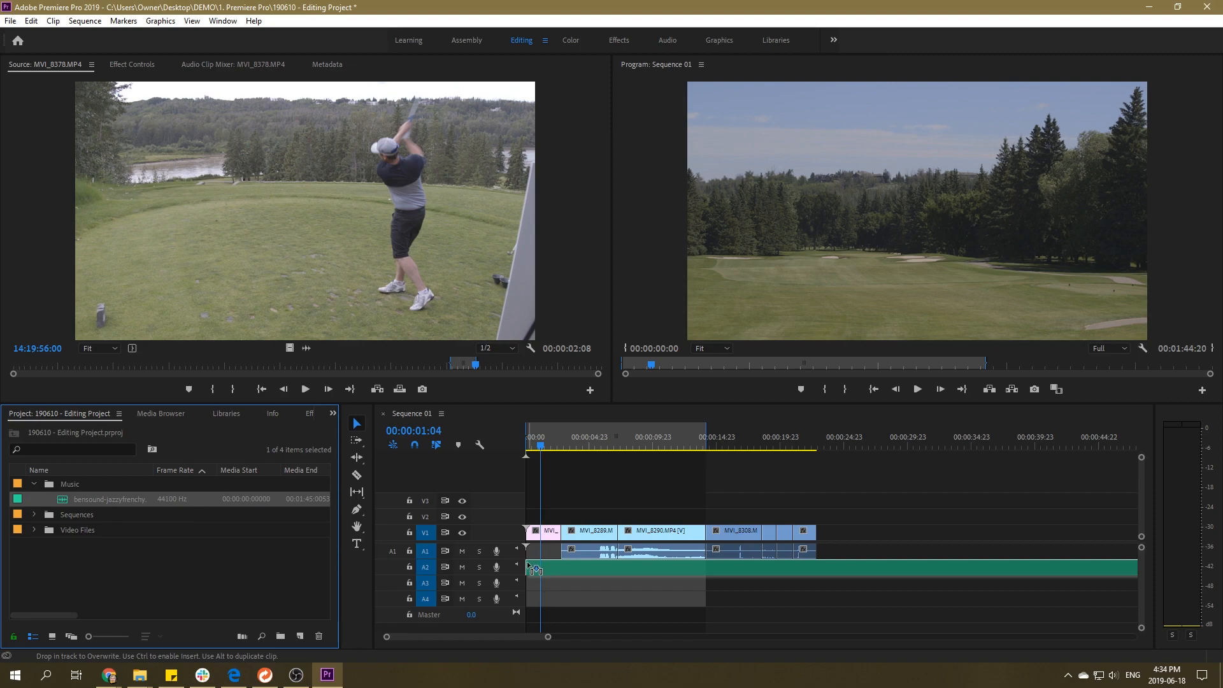
left_click_drag(526, 562, 543, 585)
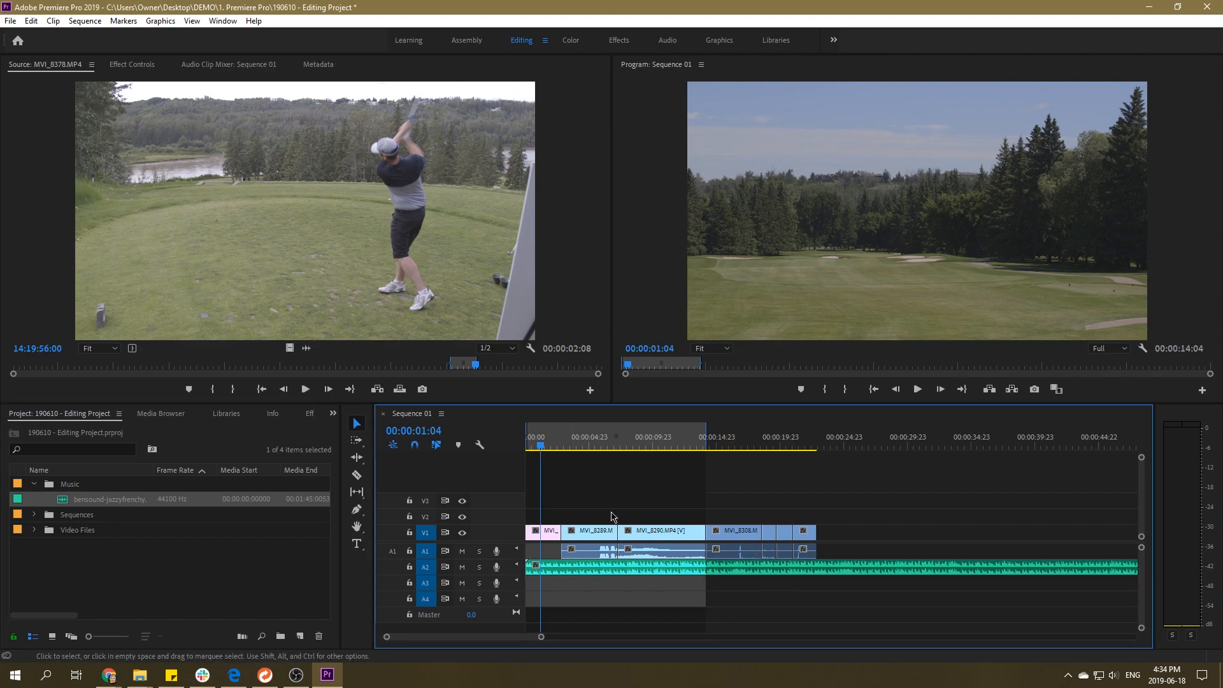
- Play the sequence with the music, stop playback and move the playhead to 00:00:03:17
key("space")
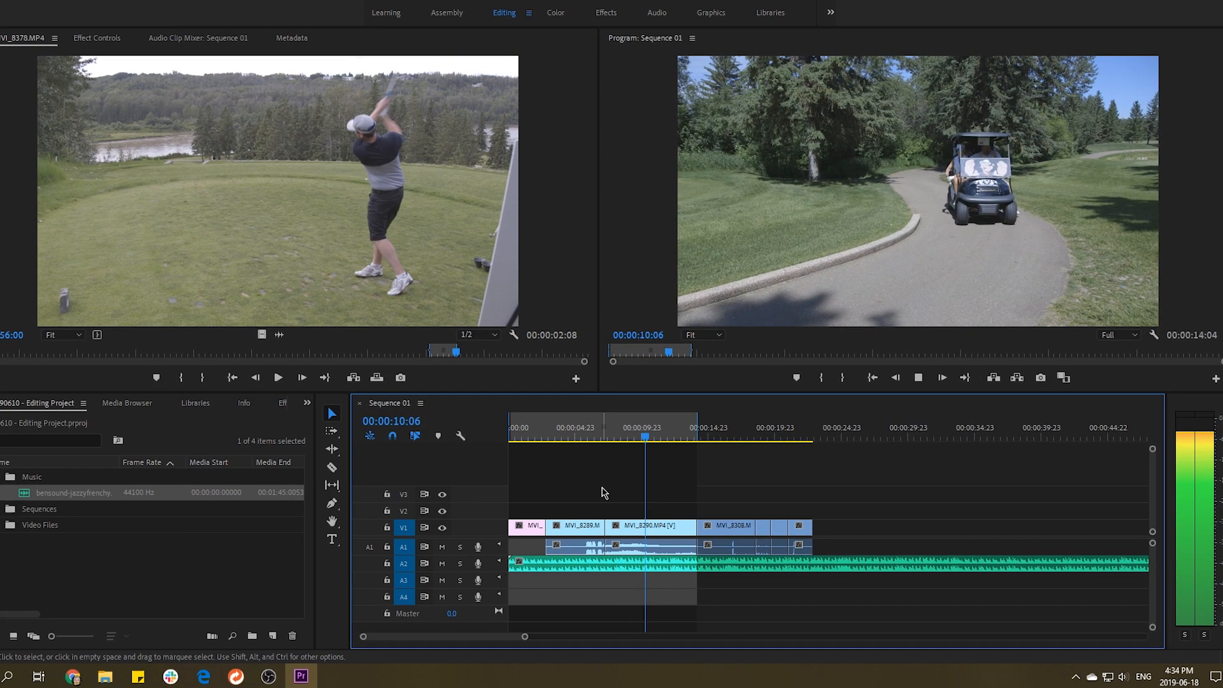
key("space")
left_click_drag(621, 412, 521, 412)
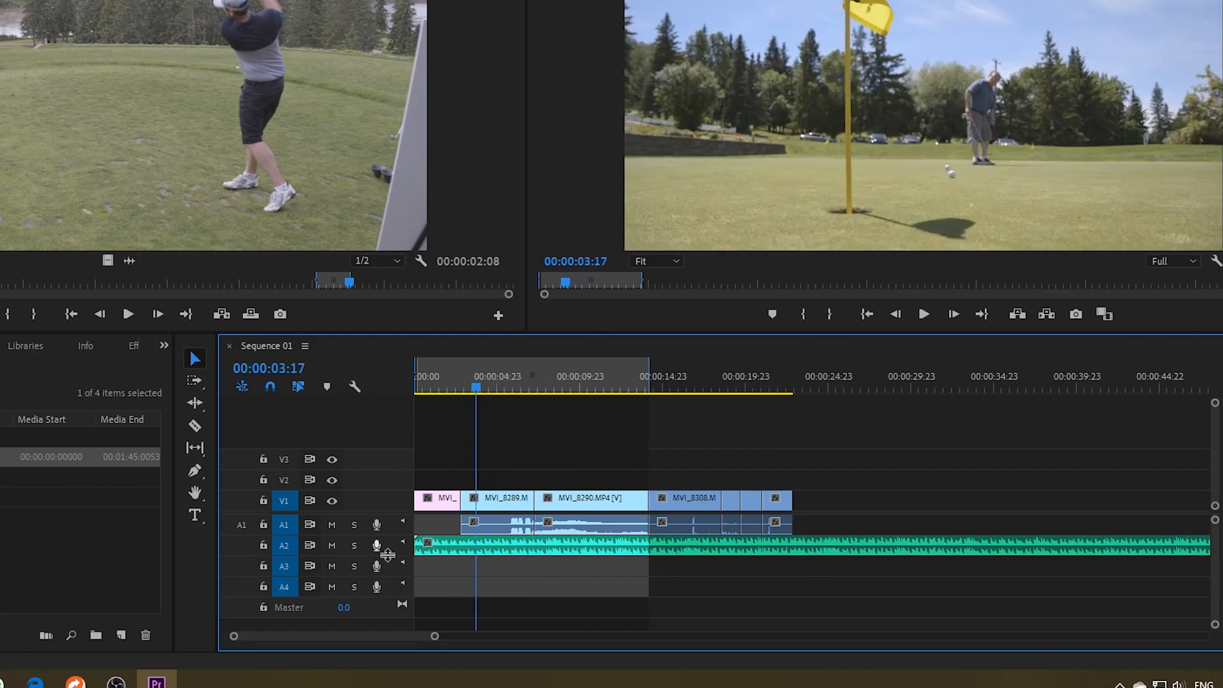
- Increase the height of audio track A2 and video track V1 to show the waveform and clip thumbnails
mouse_move(389, 562)
left_mouse_down()
mouse_move(394, 604)
mouse_move(383, 556)
left_mouse_up()
left_click_drag(385, 556, 387, 593)
left_click_drag(394, 493, 395, 463)
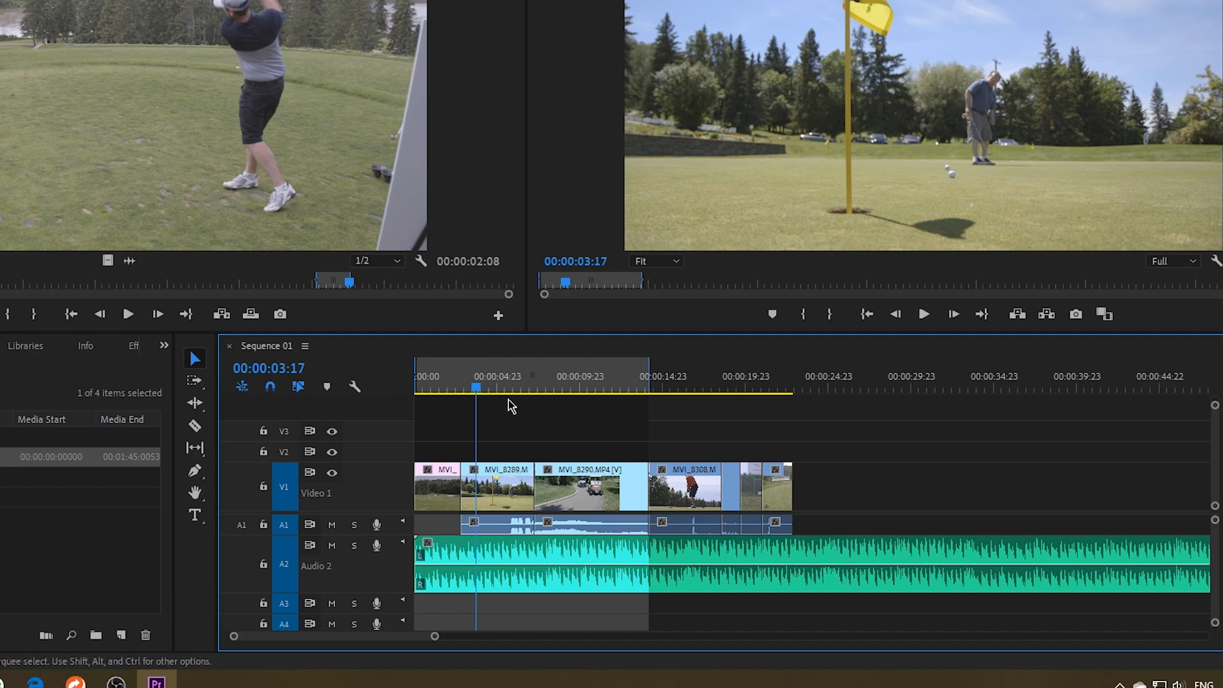
- Cut the bensound-jazzyfrenchy music on A2 at 00:00:02:04 and delete the part before the cut
key("equal")
key("equal")
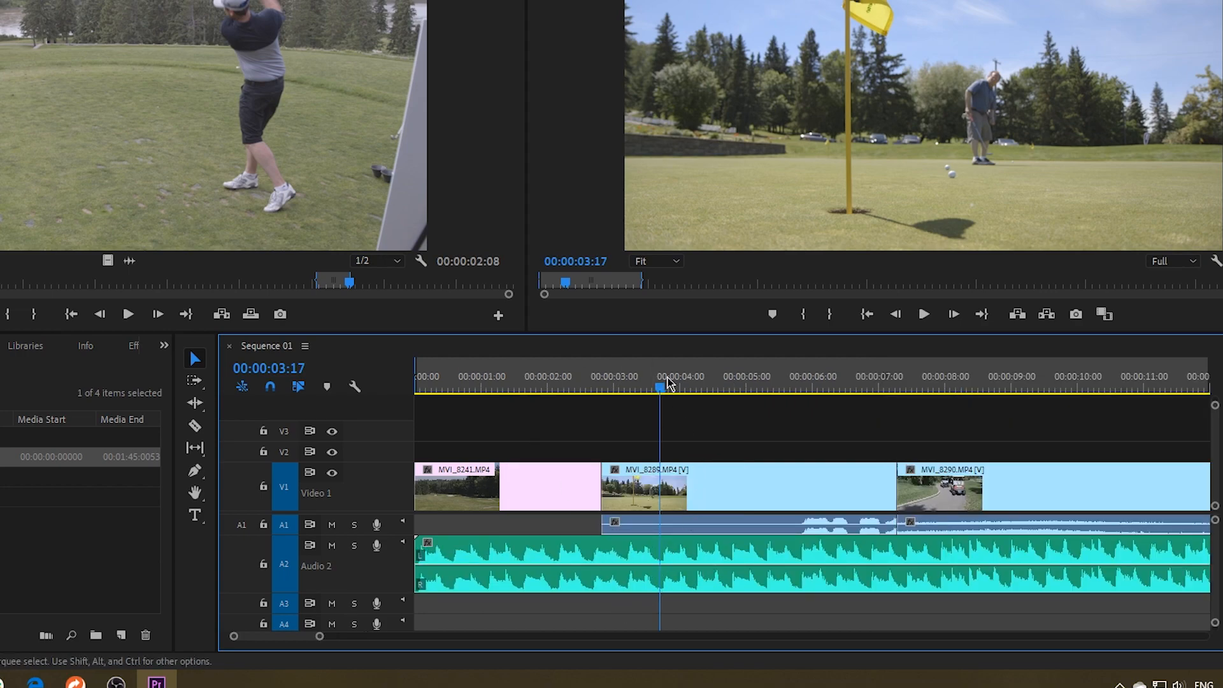
left_click_drag(659, 390, 558, 396)
key("c")
left_click(559, 549)
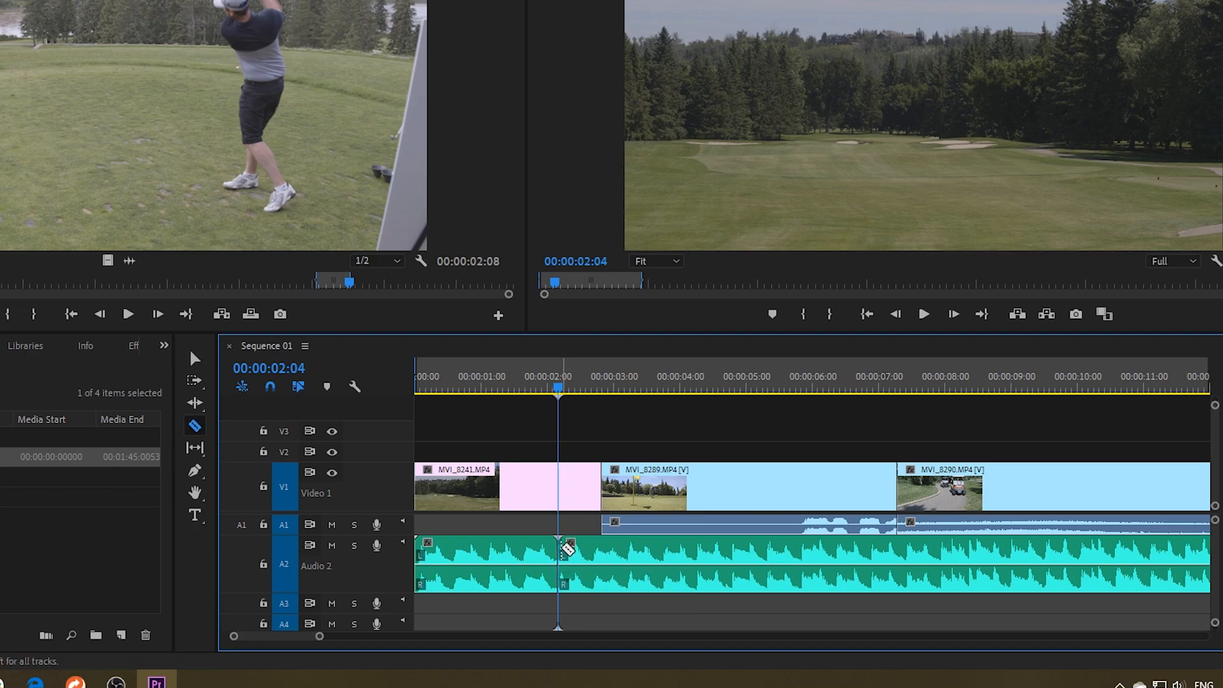
key("v")
left_click(529, 554)
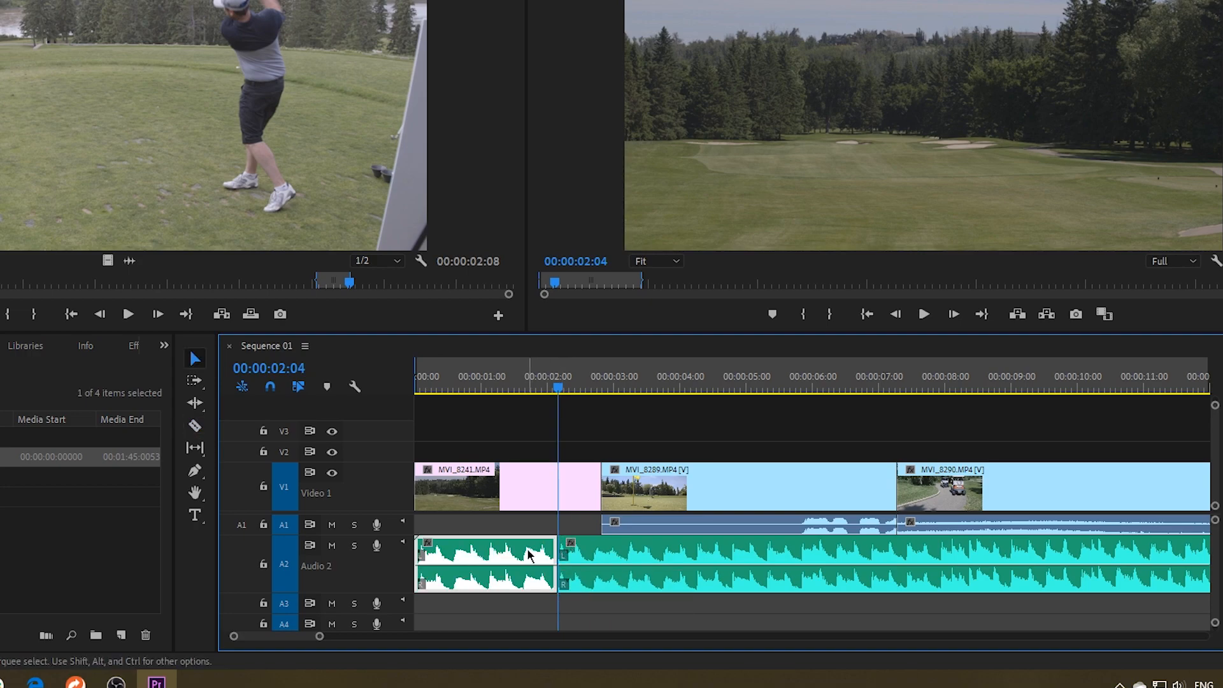
key("Delete")
- Play the sequence from the trimmed start of the music to review how the track comes in
key("space")
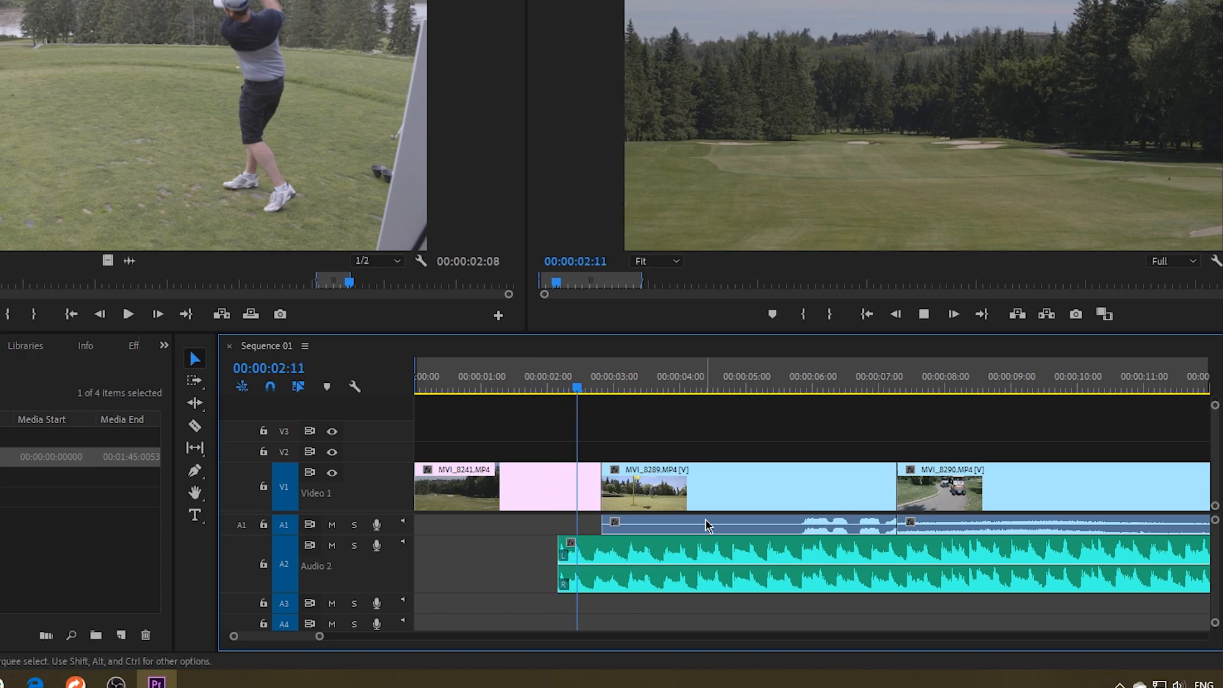
key("space")
left_click_drag(758, 381, 409, 398)
key("backslash")
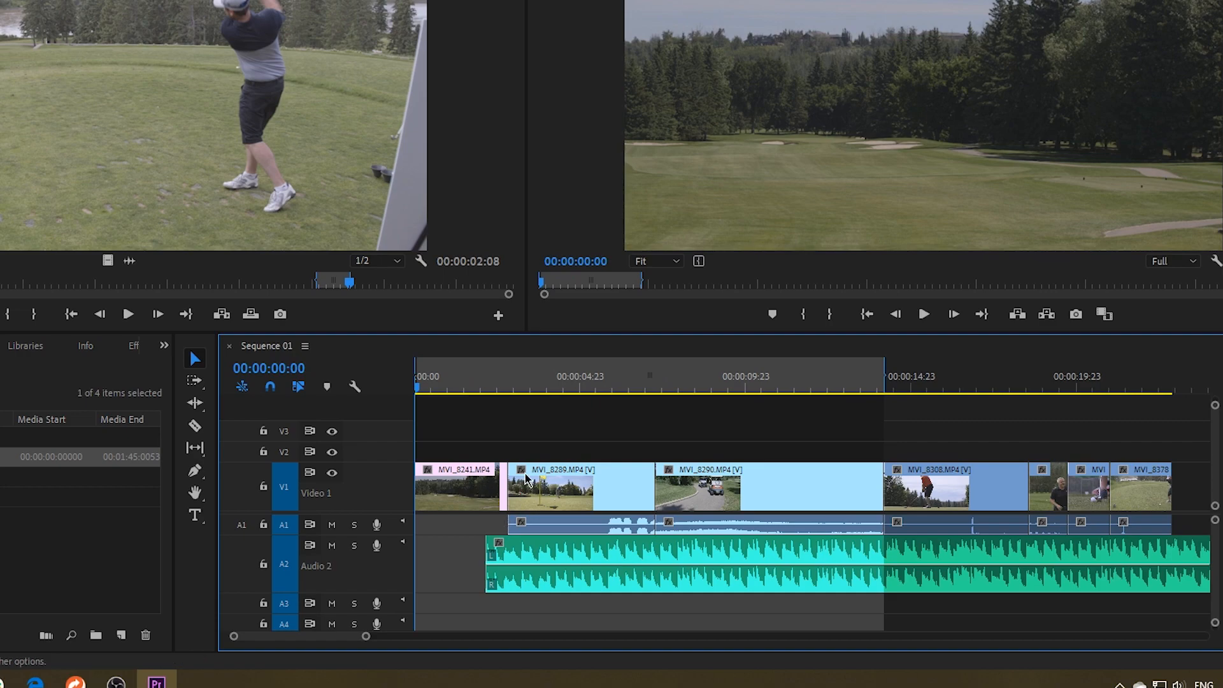
left_click(488, 380)
key("space")
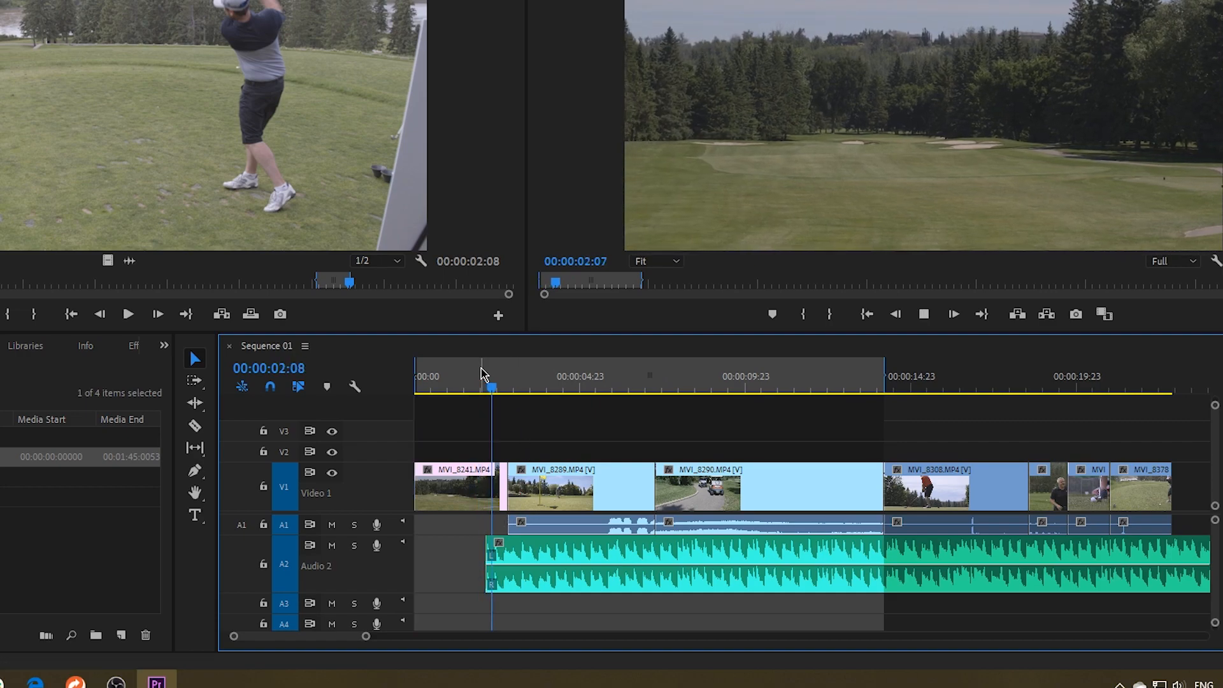
key("space")
- Undo the cut and deletion at the start of the music clip on A2
key("minus")
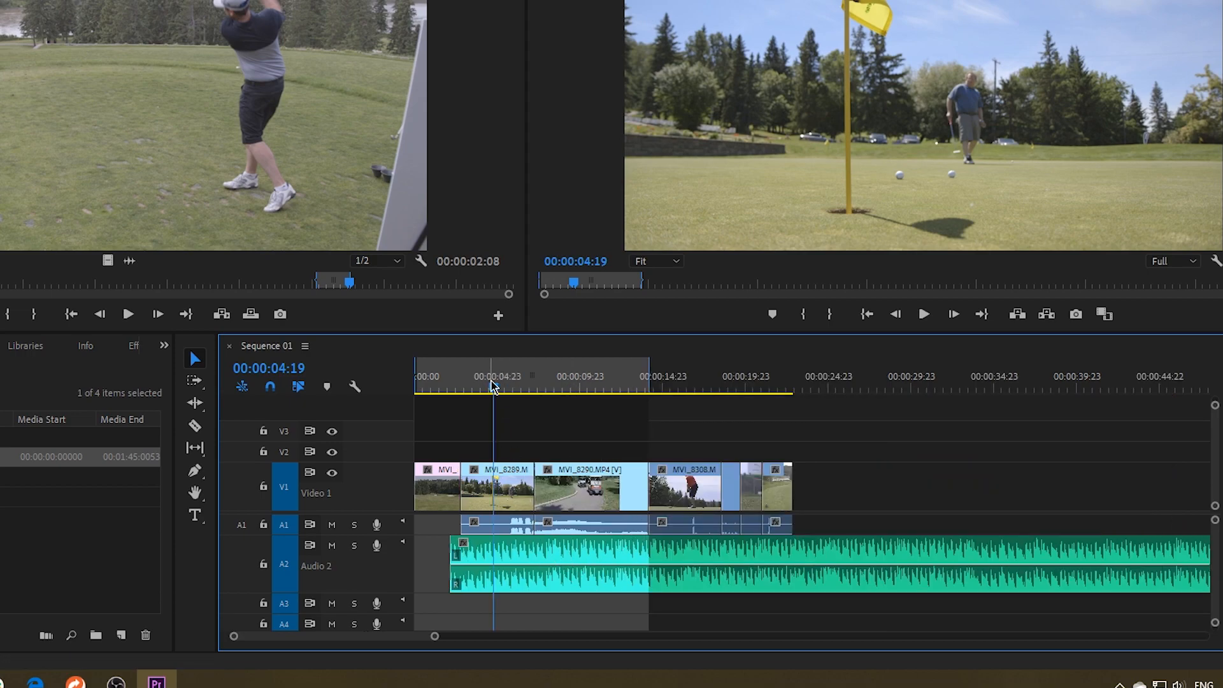
mouse_move(506, 549)
left_mouse_down()
mouse_move(483, 549)
mouse_move(504, 549)
left_mouse_up()
key("ctrl+z")
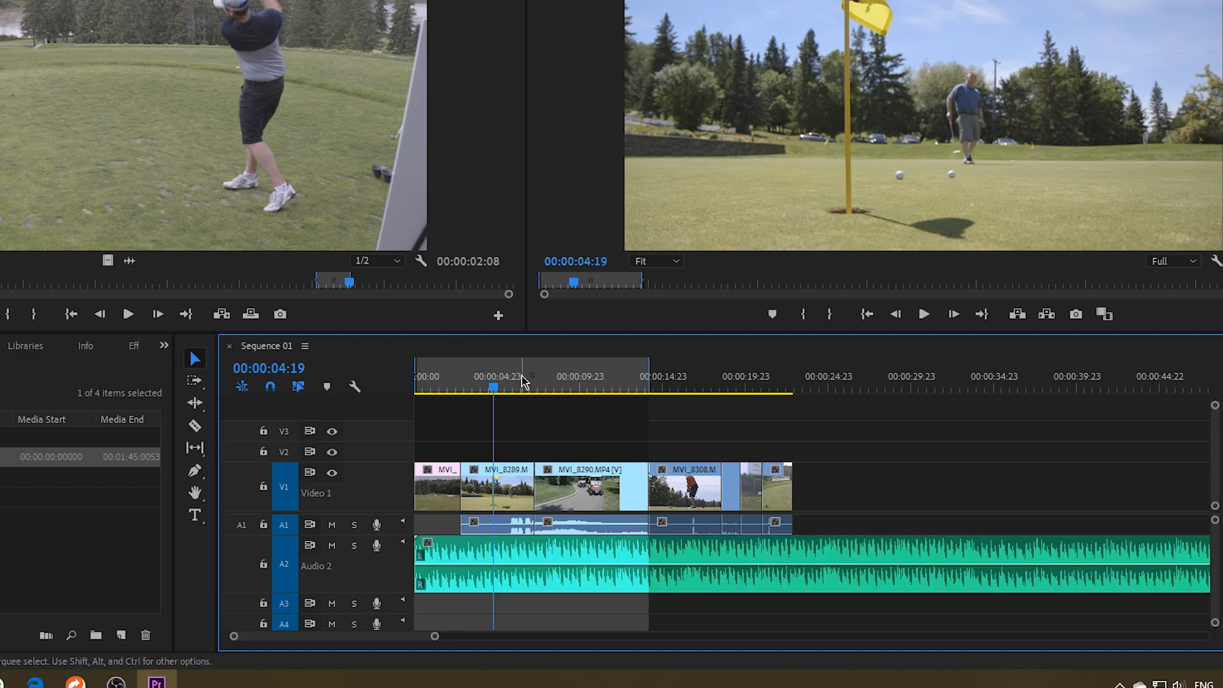
- Apply the default transition to the start of MVI_8241 on V1 and play the sequence from the beginning
left_click_drag(499, 388, 402, 391)
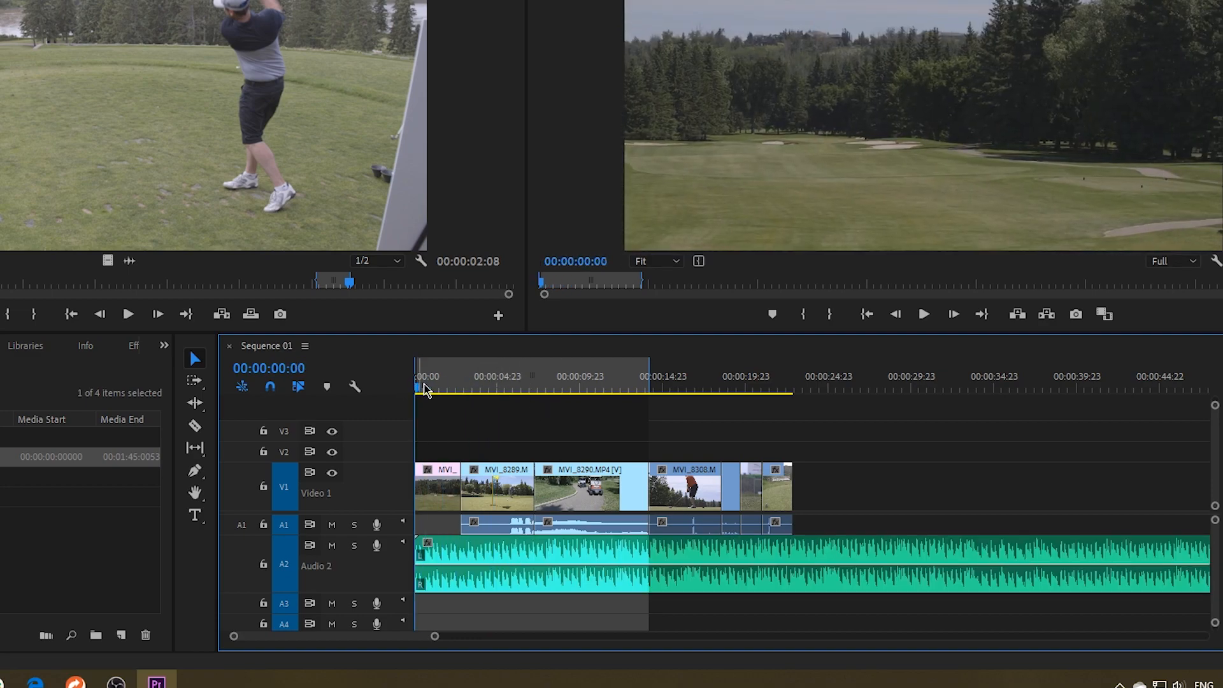
key("equal")
key("equal")
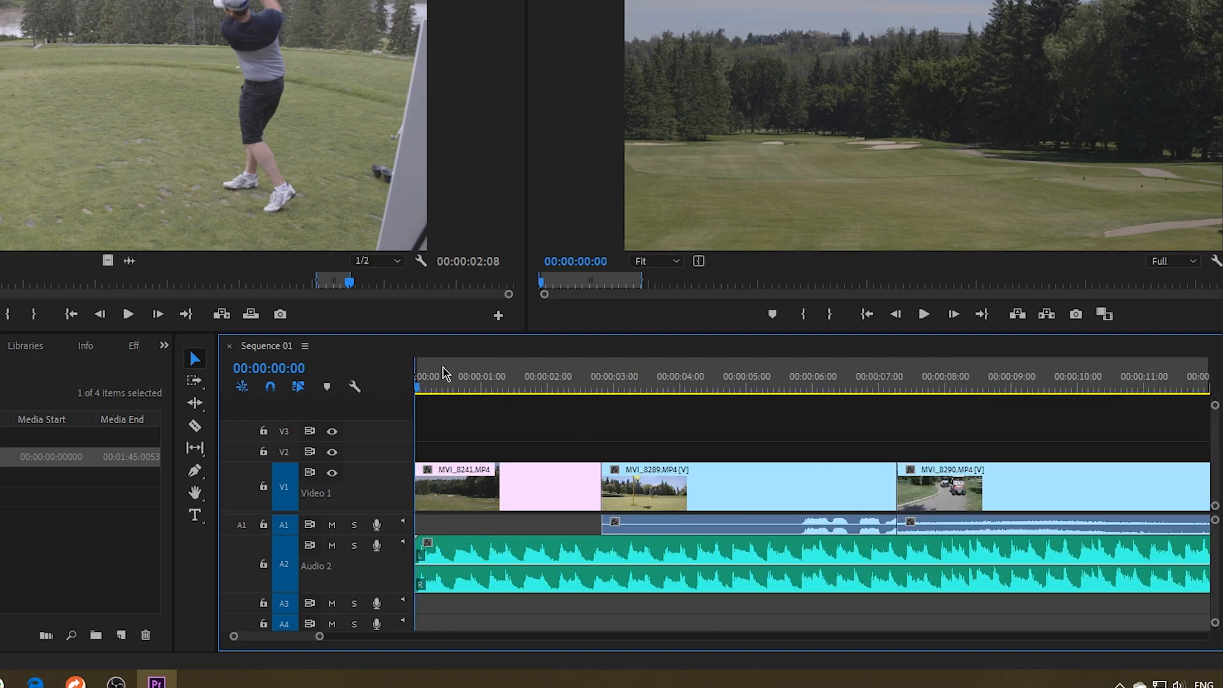
left_click_drag(444, 373, 464, 372)
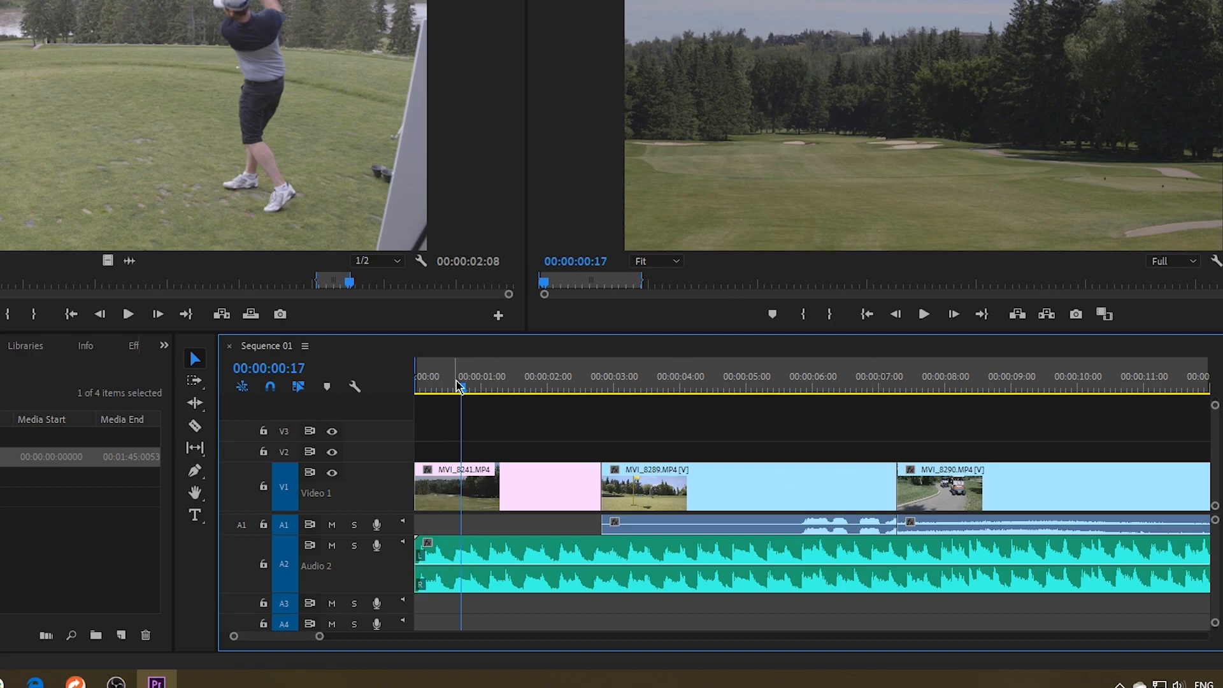
right_click(421, 487)
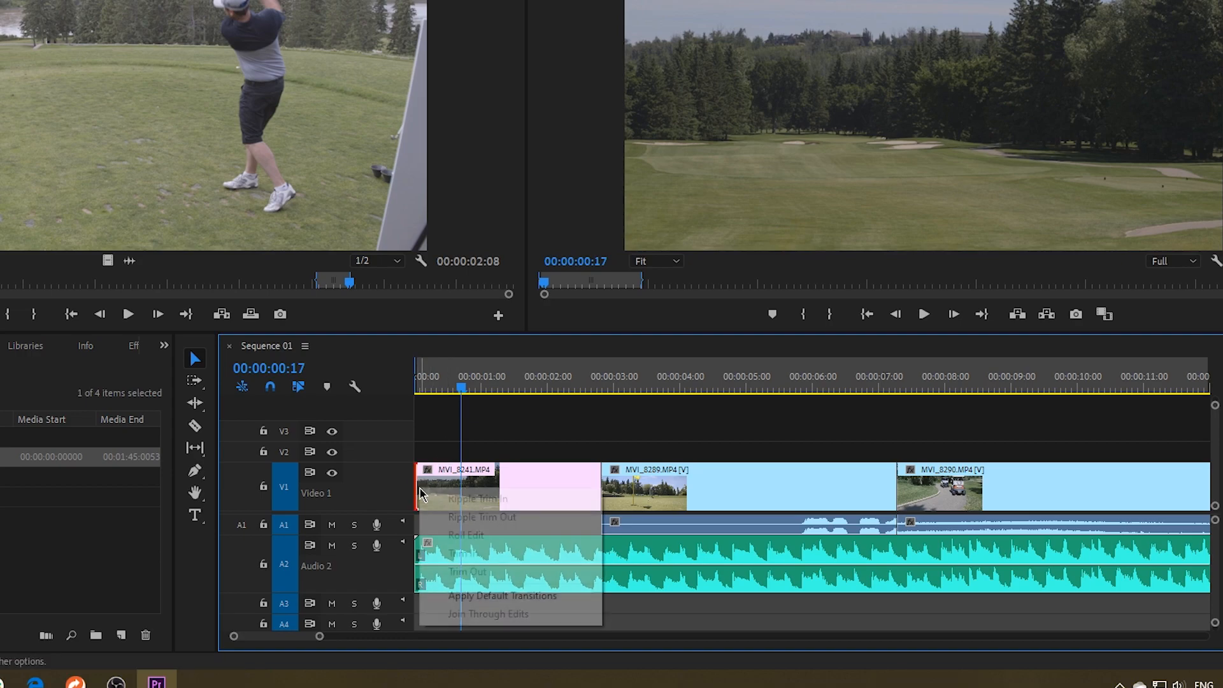
left_click(488, 596)
left_click_drag(461, 388, 403, 388)
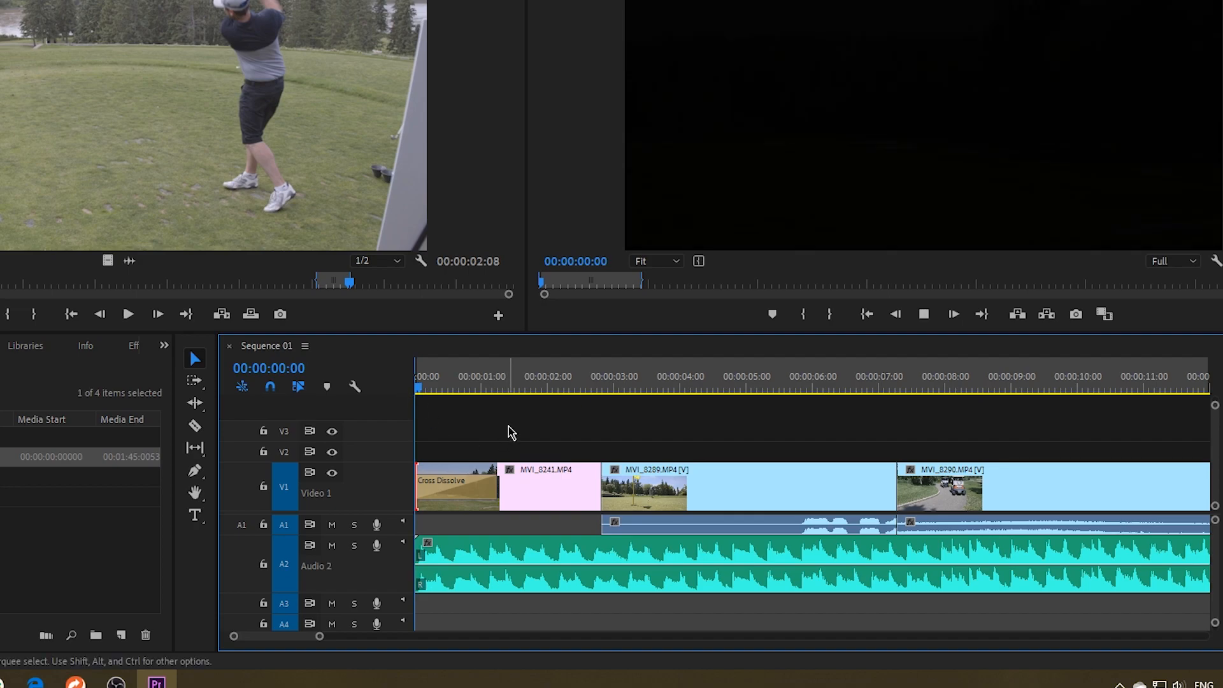
key("space")
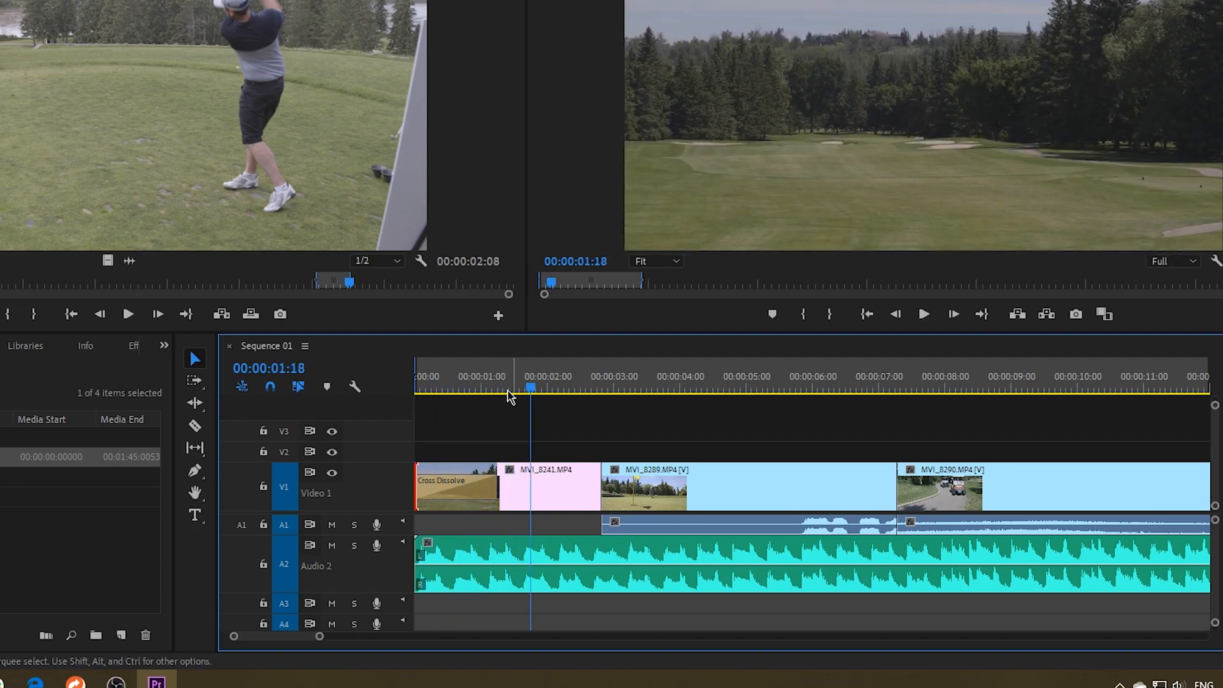
- Apply the default audio transition to the start of the music on A2 and play the sequence from the beginning
right_click(419, 562)
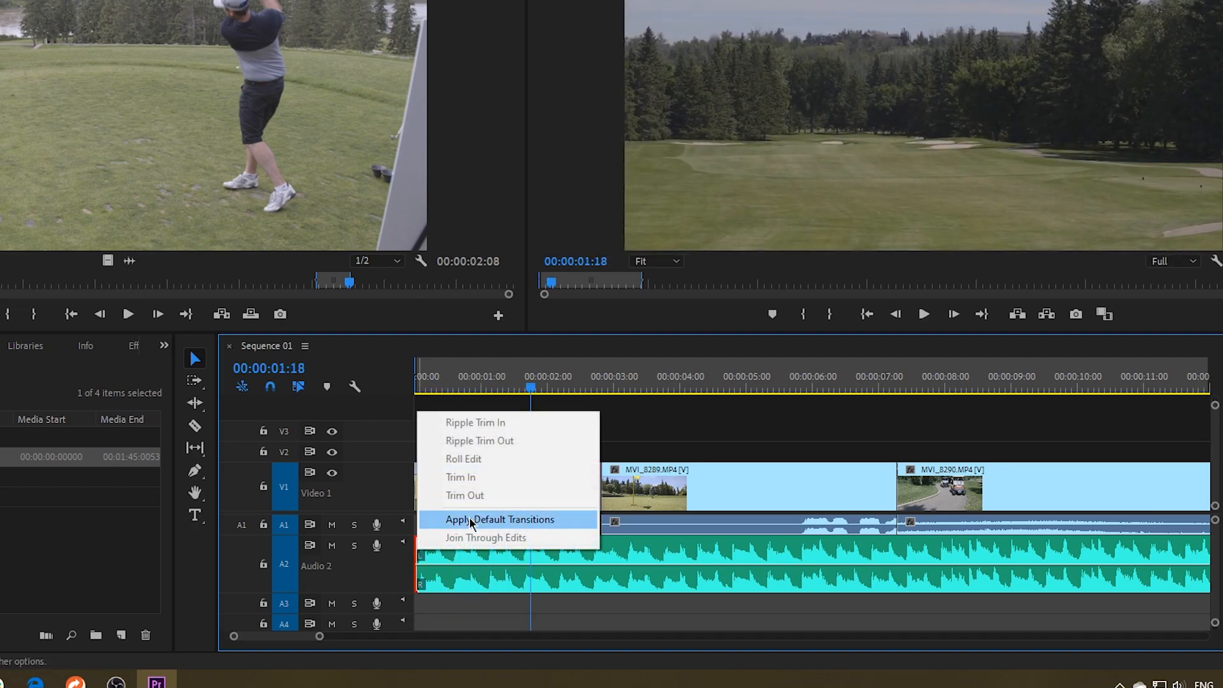
left_click(471, 521)
left_click_drag(456, 382, 409, 382)
key("space")
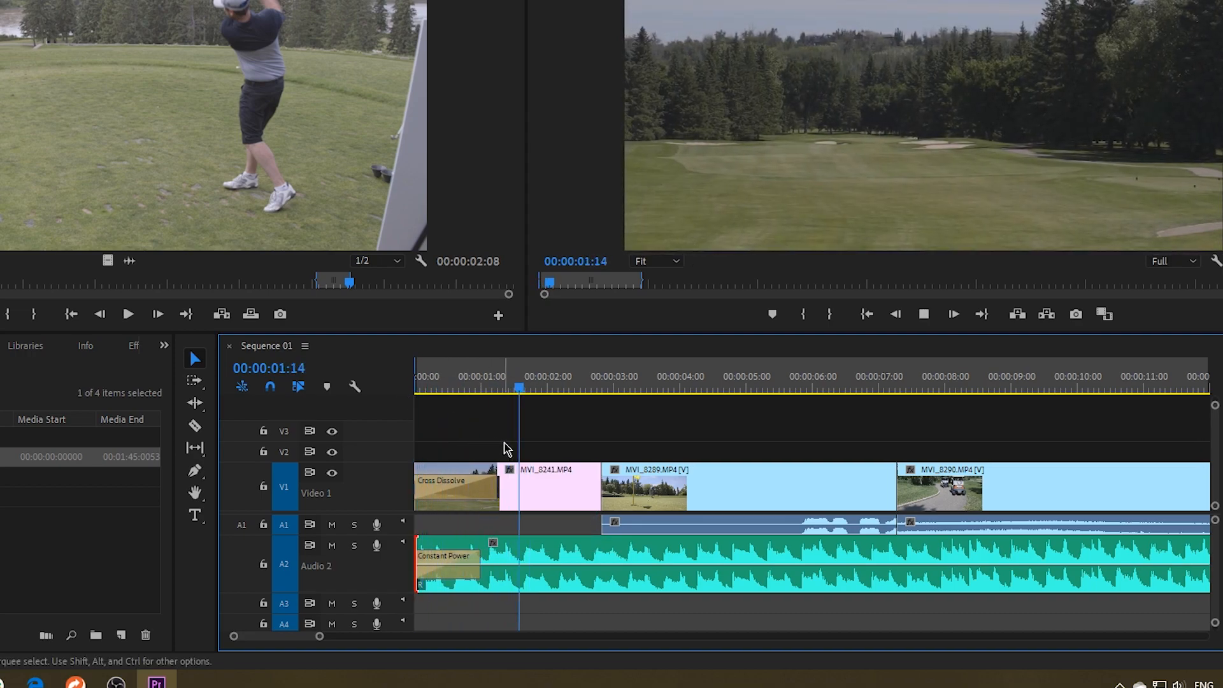
key("space")
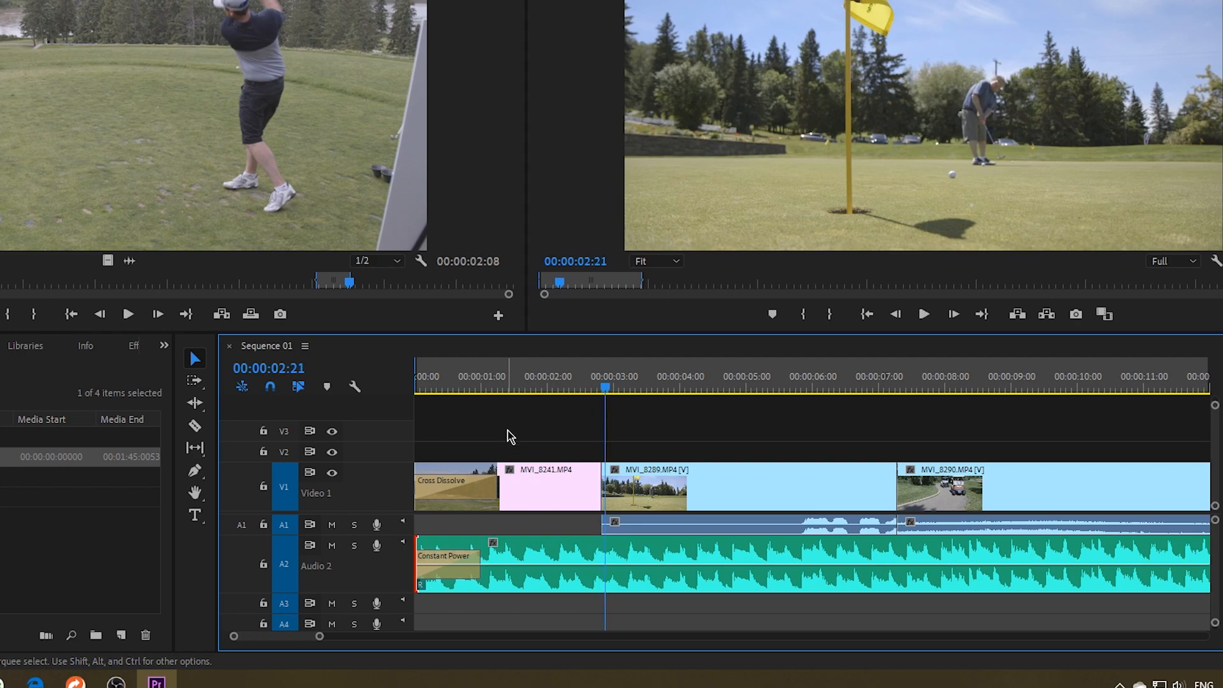
- Shorten the Cross Dissolve at the start of MVI_8241 to 00:00:01:03 and move the playhead to its end
left_click(449, 490)
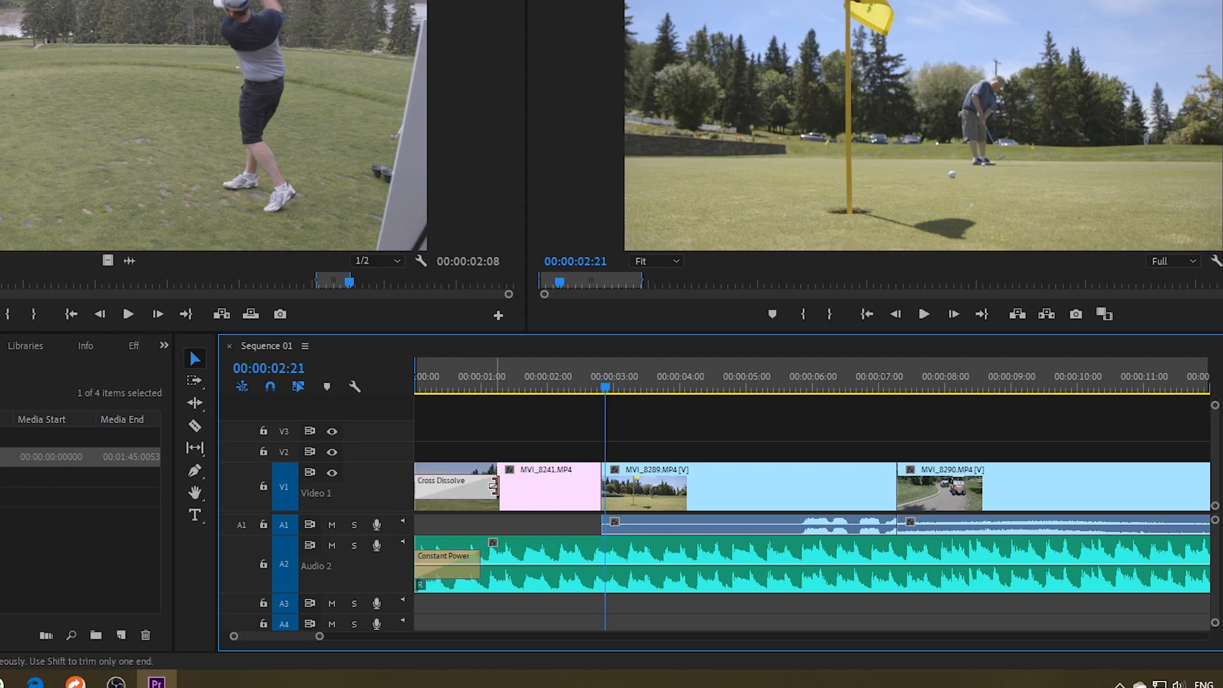
mouse_move(495, 487)
left_mouse_down()
mouse_move(446, 487)
mouse_move(571, 490)
mouse_move(444, 489)
mouse_move(484, 488)
left_mouse_up()
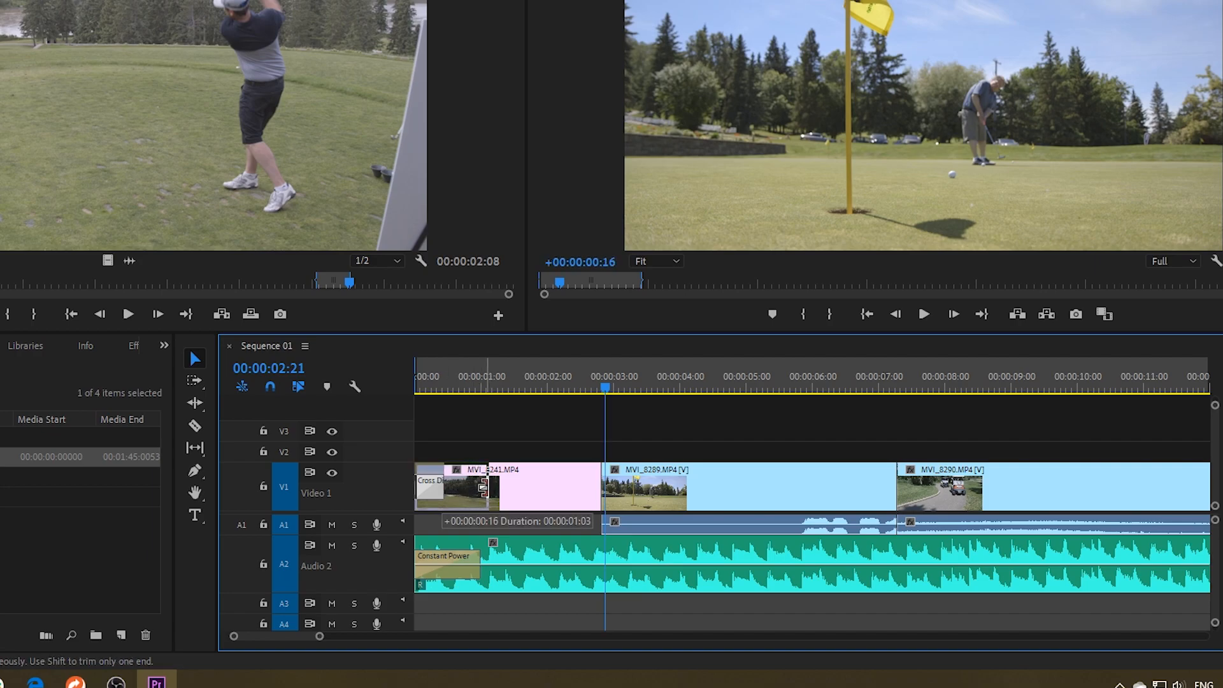
left_click(490, 386)
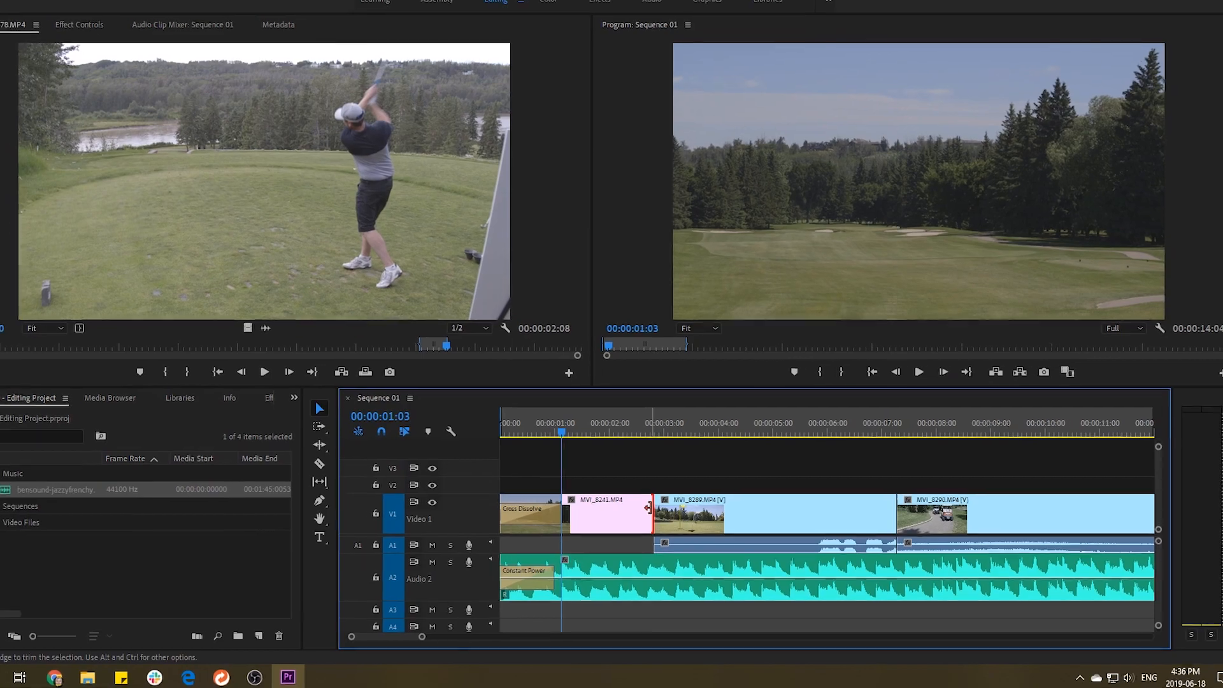
- Apply the default transition at the cut between MVI_8241 and MVI_8289 and play through it from the sequence's beginning
right_click(604, 488)
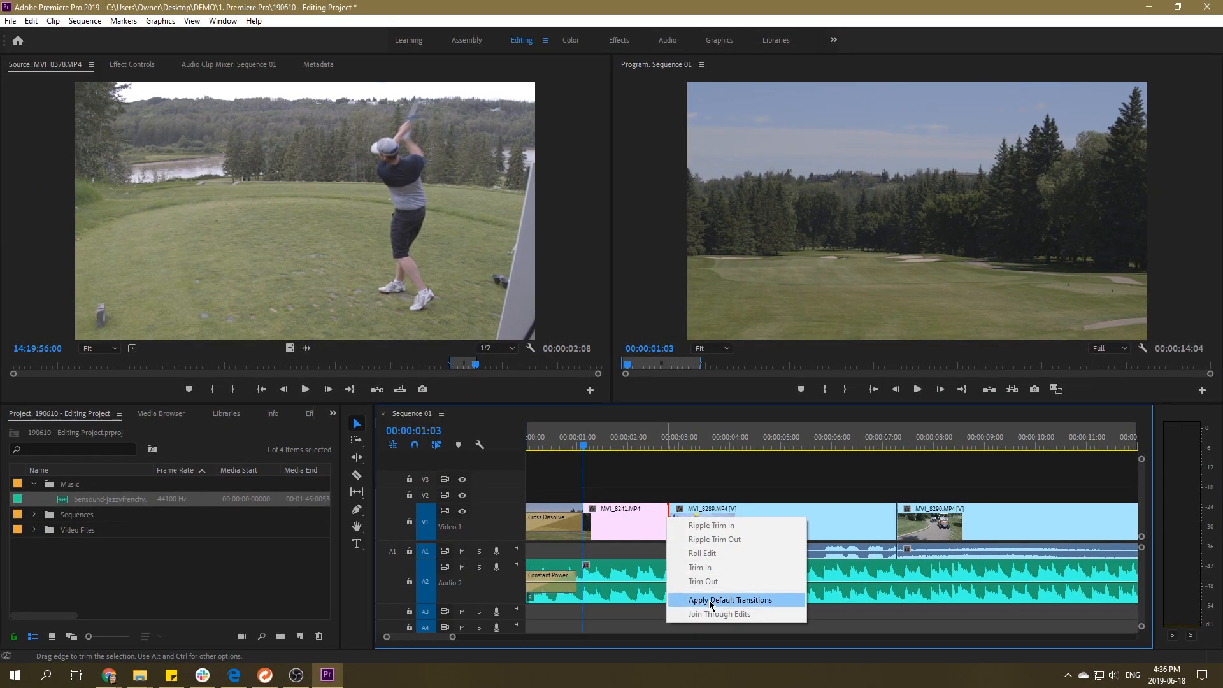
left_click(730, 599)
left_click(513, 440)
key("space")
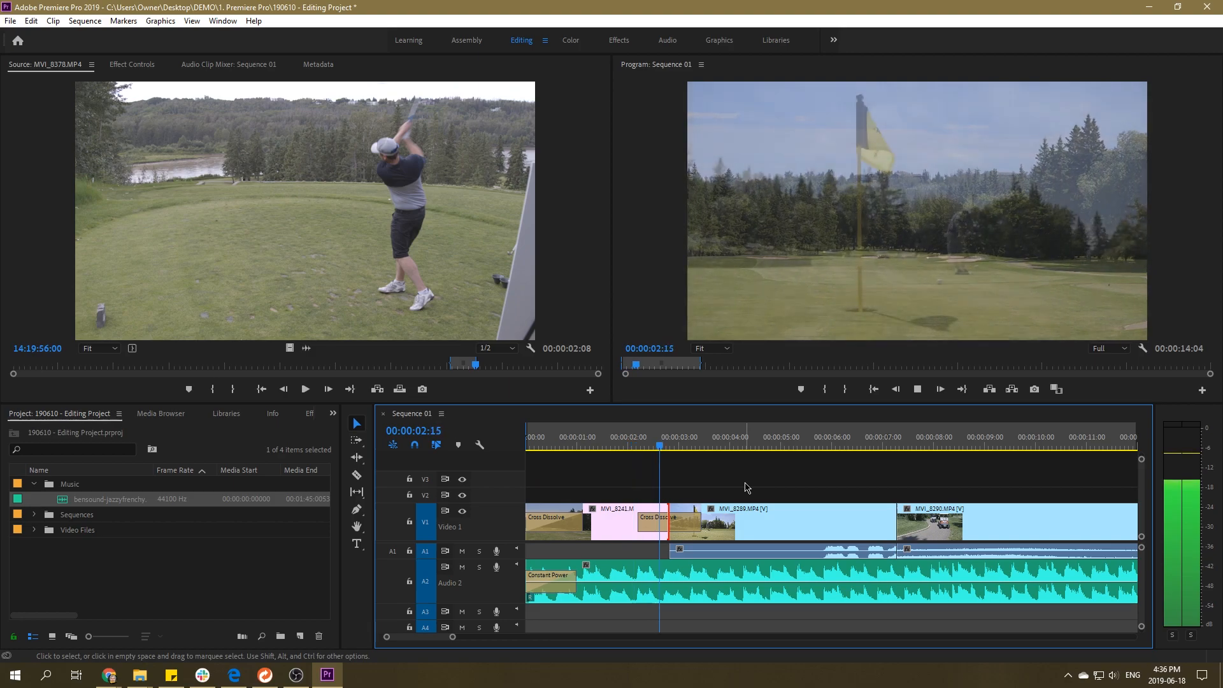
left_click_drag(707, 440, 634, 440)
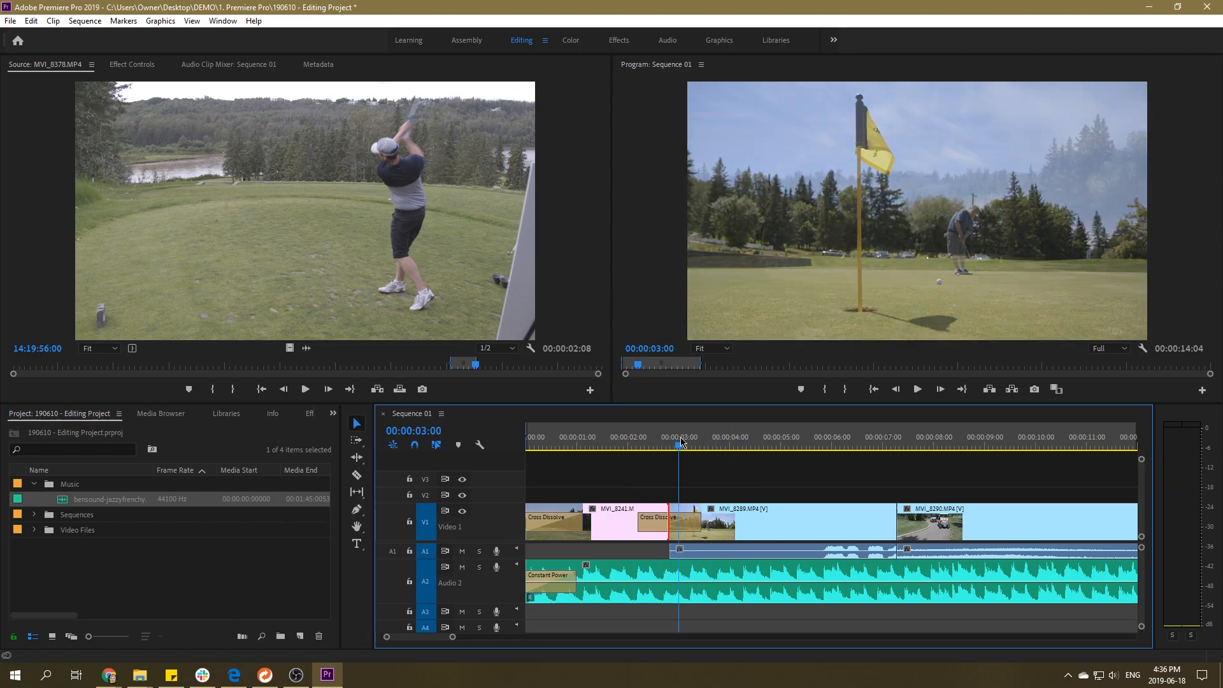
key("space")
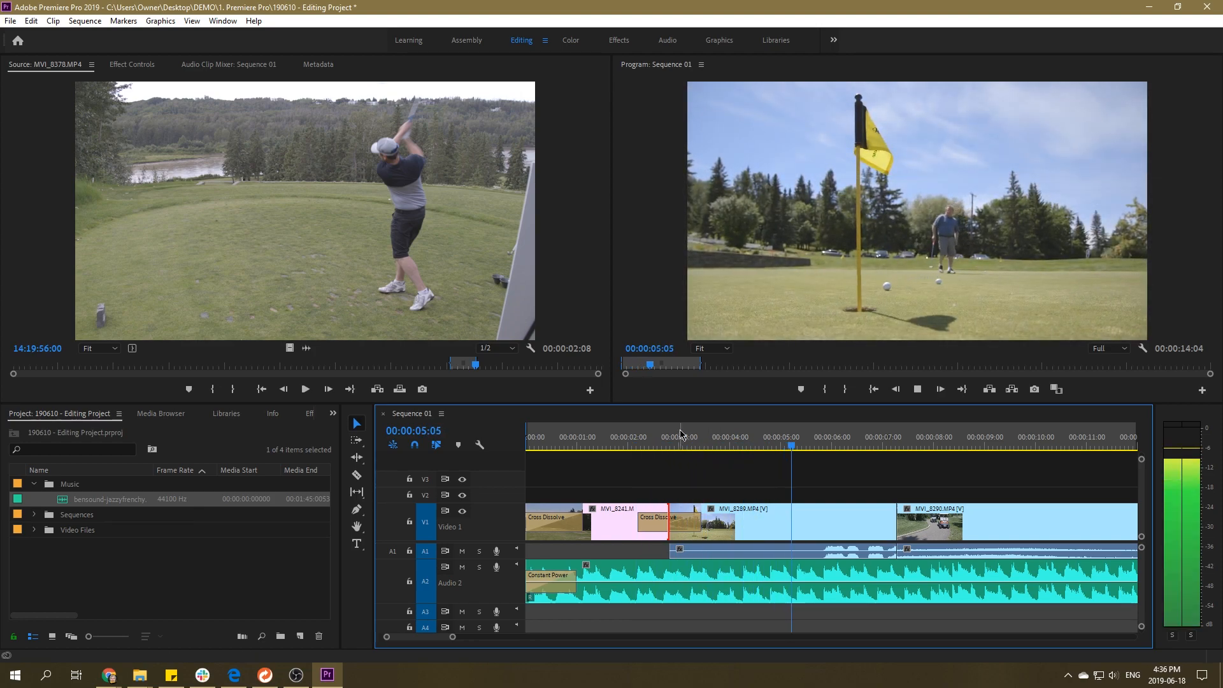
key("space")
- Apply the default transitions at the cut between MVI_8289 and MVI_8290, play through them and return the playhead to 00:00:06:07
right_click(891, 520)
left_click(943, 602)
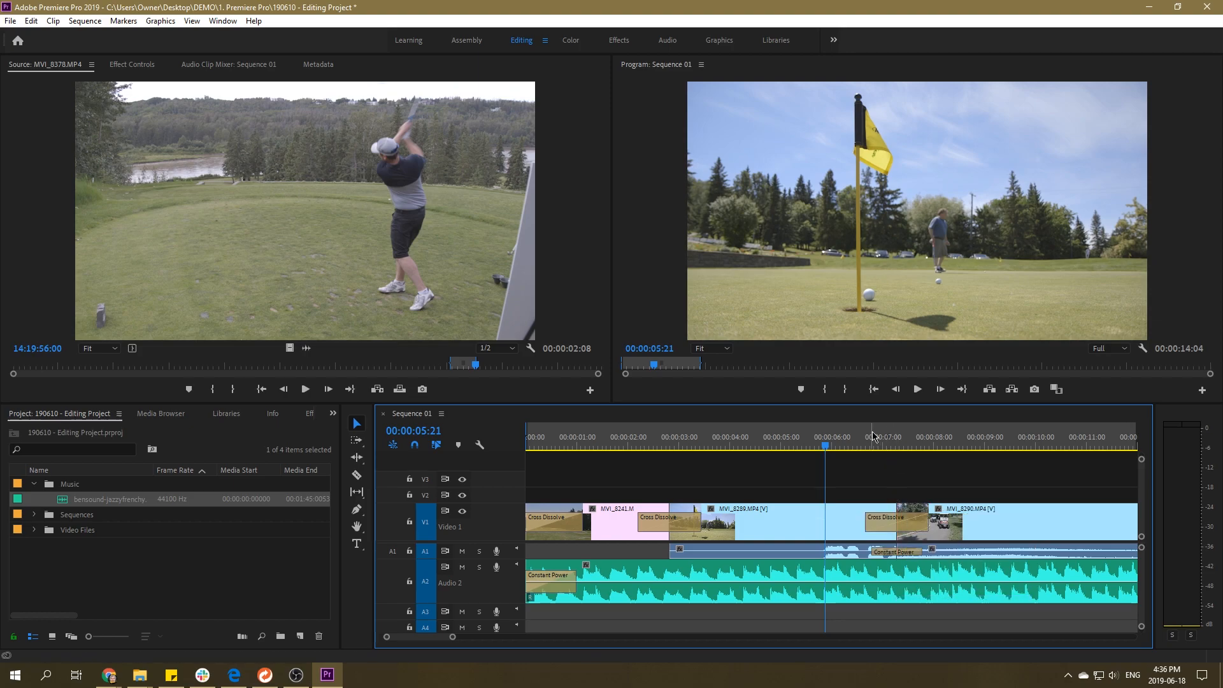
key("space")
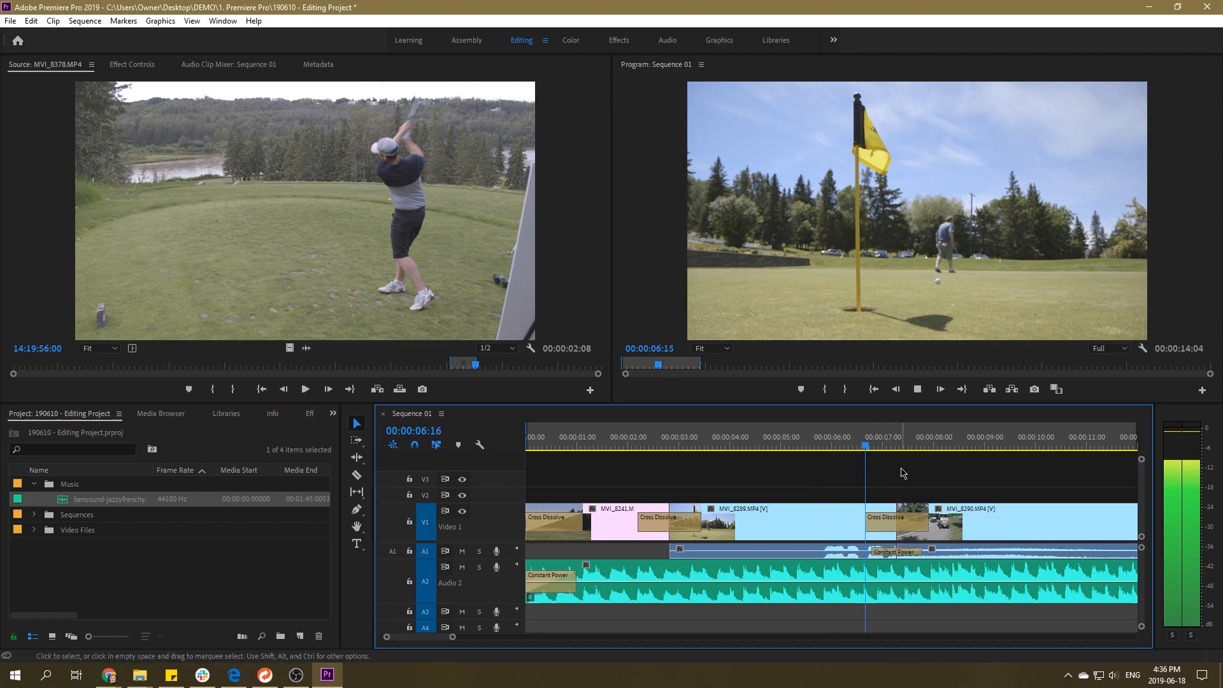
key("space")
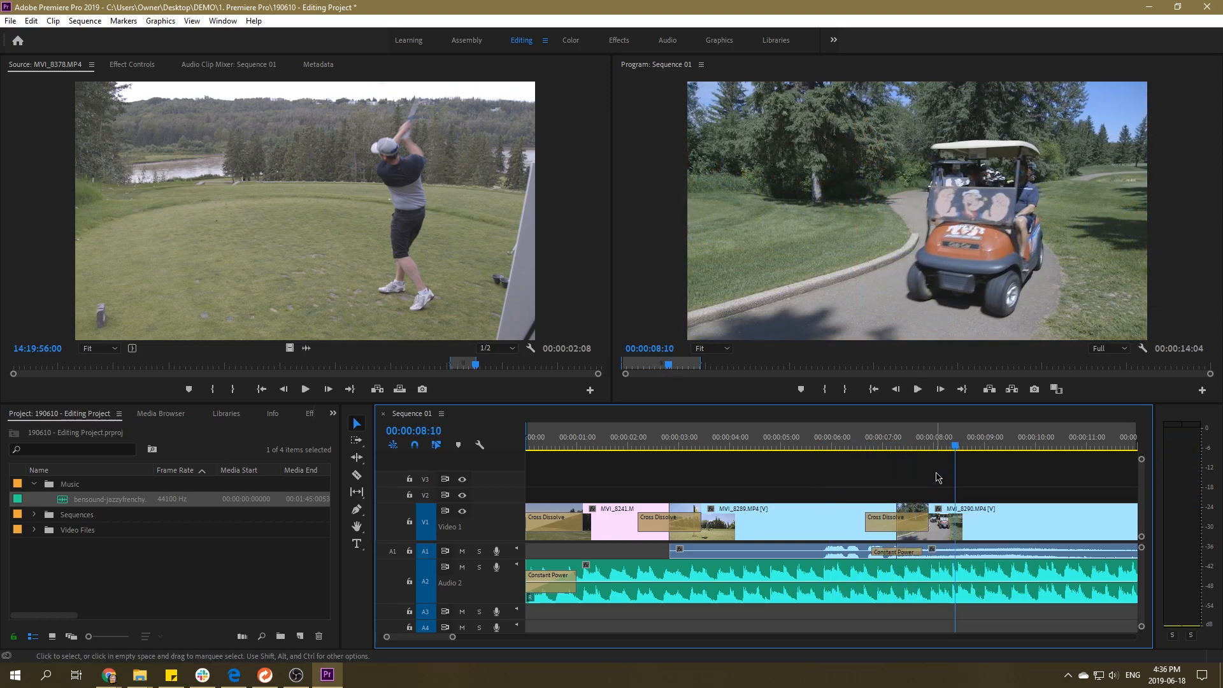
left_click_drag(919, 444, 846, 444)
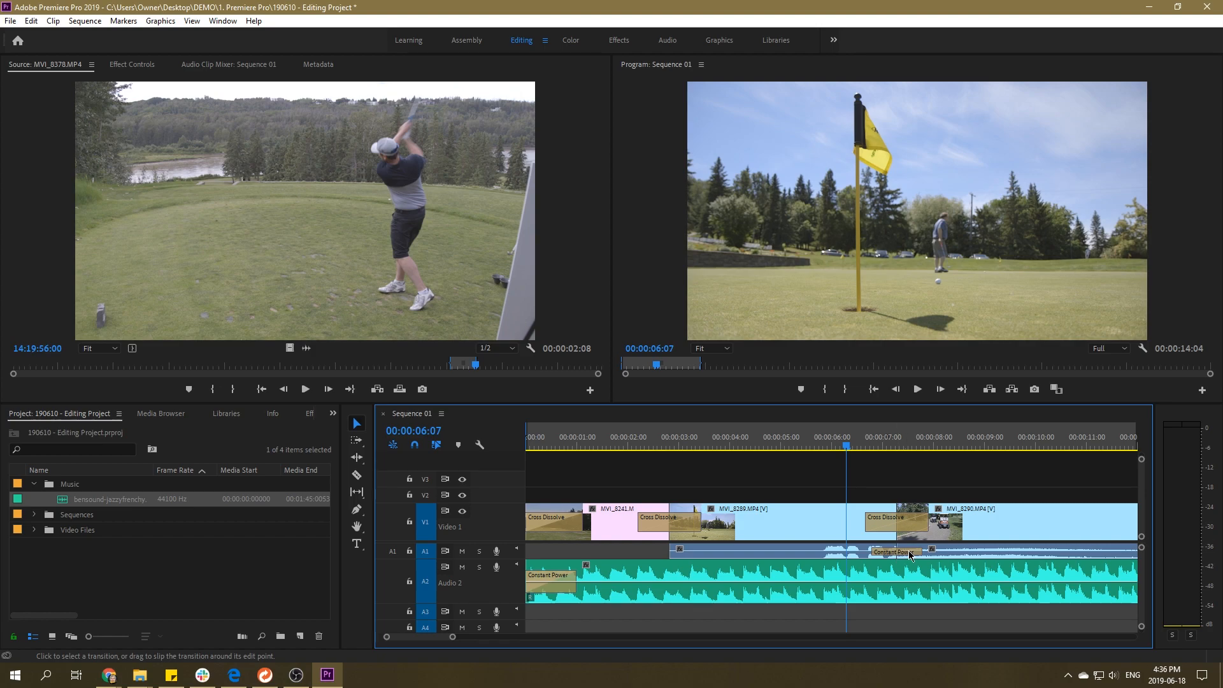
- Select the MVI_8289 and MVI_8290 clips in turn to examine their linked video and audio, then clear the selection
left_click(797, 521)
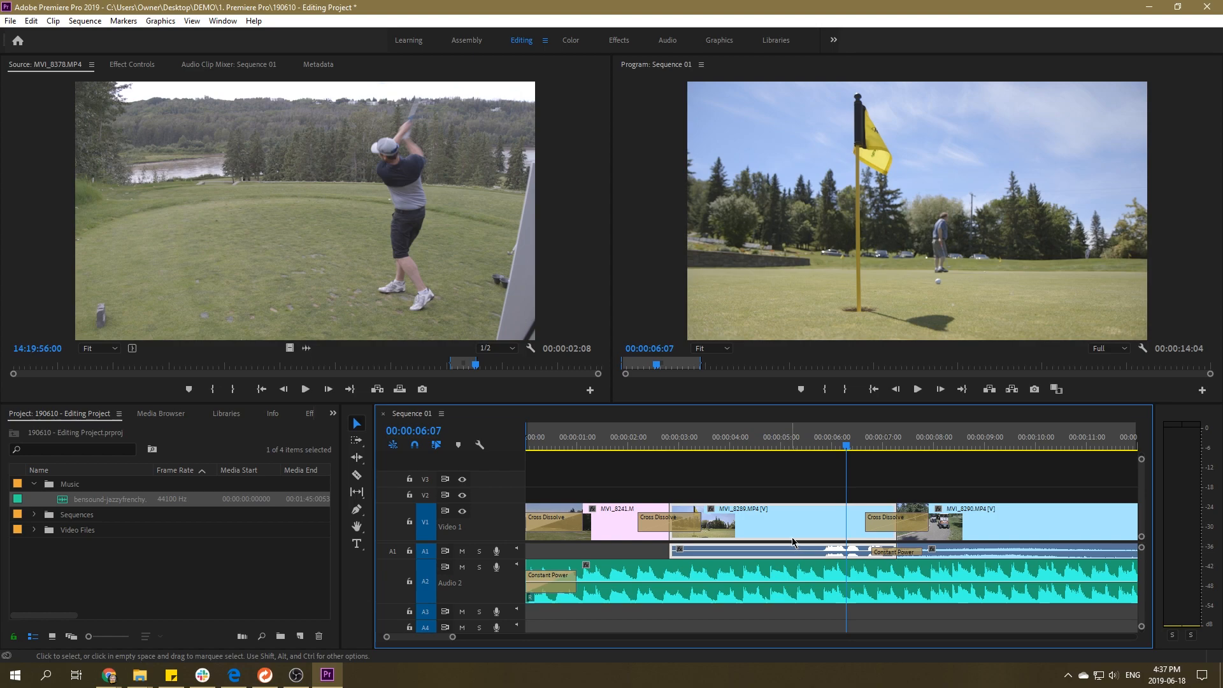
left_click(798, 487)
left_click_drag(771, 481, 797, 555)
left_click(813, 493)
left_click(983, 530)
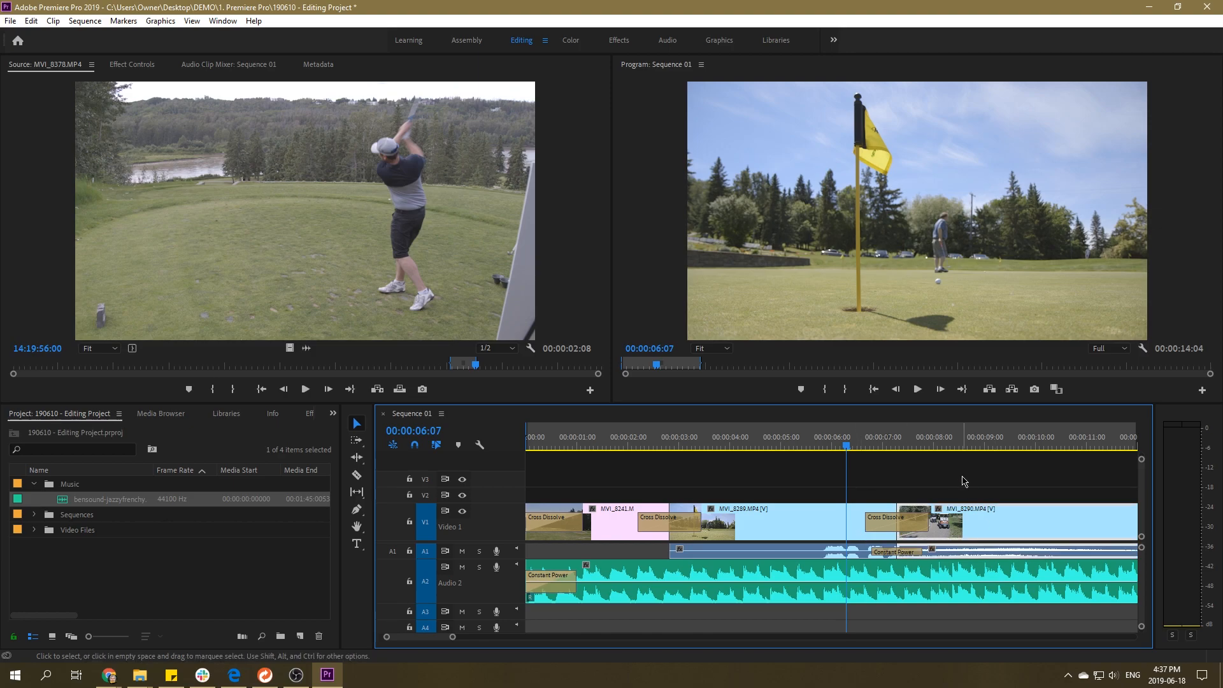
left_click(787, 496)
- Delete the Cross Dissolve and the Constant Power transition between MVI_8289 and MVI_8290
left_click_drag(832, 449, 918, 465)
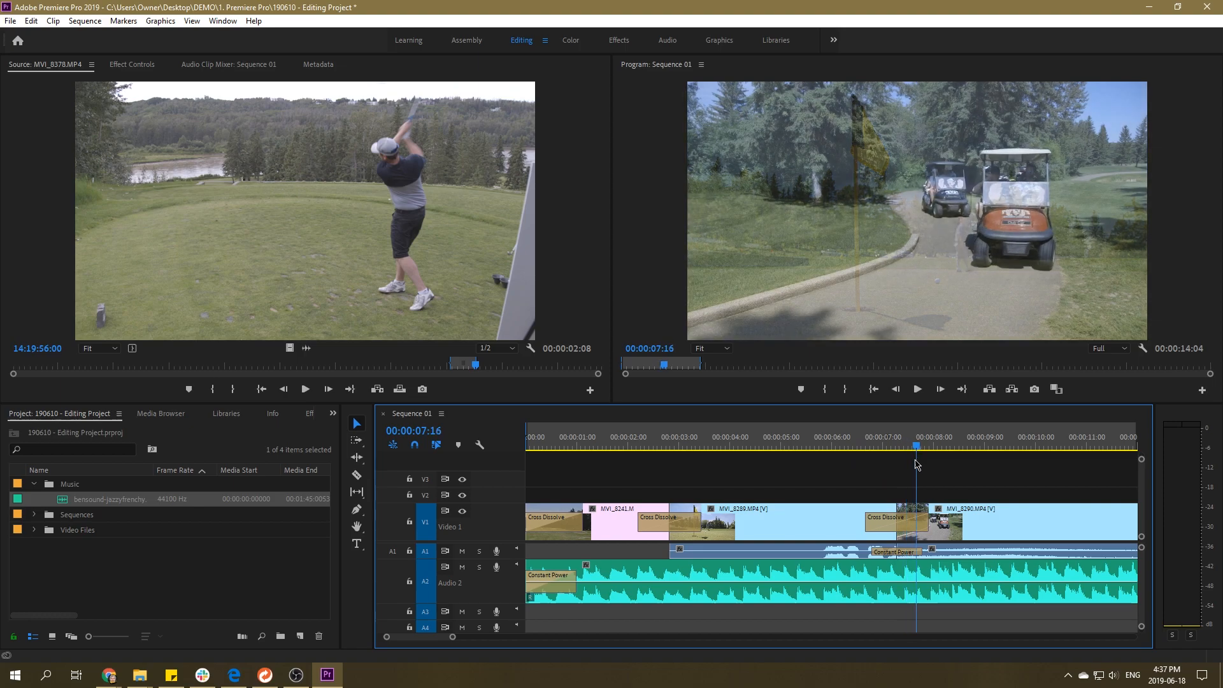
left_click(885, 526)
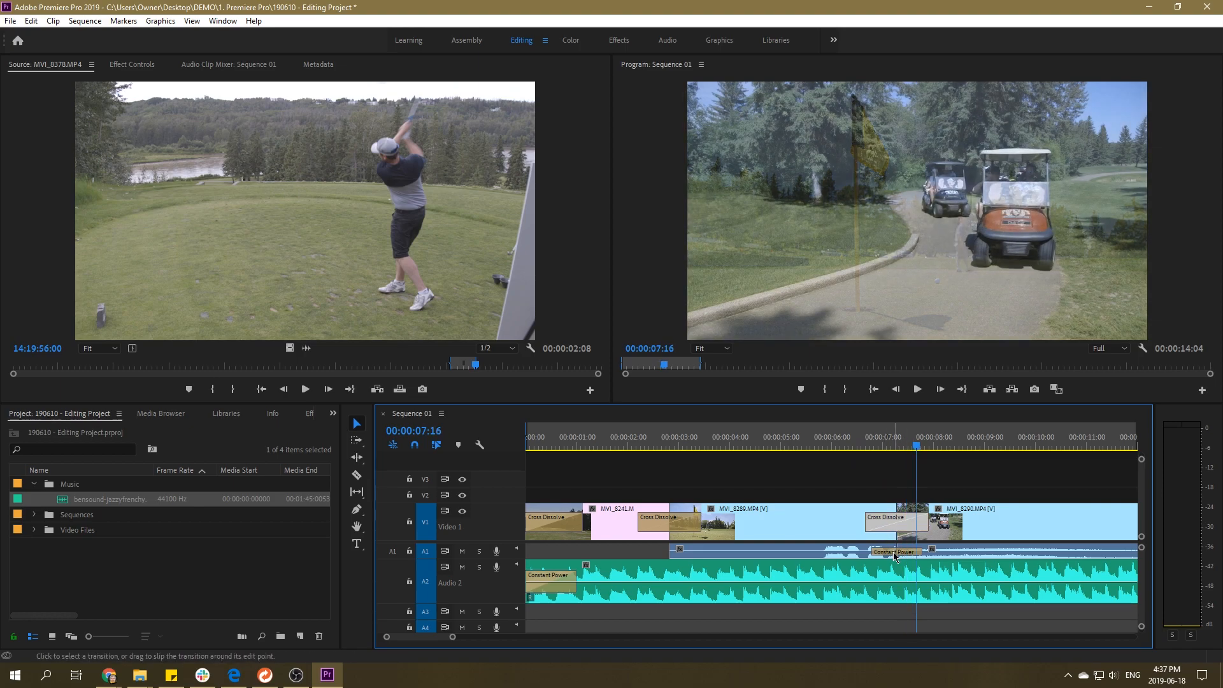
key("Delete")
left_click(893, 553)
key("Delete")
- Reapply the default transitions at the cut between MVI_8289 and MVI_8290 and play from 00:00:06:16
right_click(898, 524)
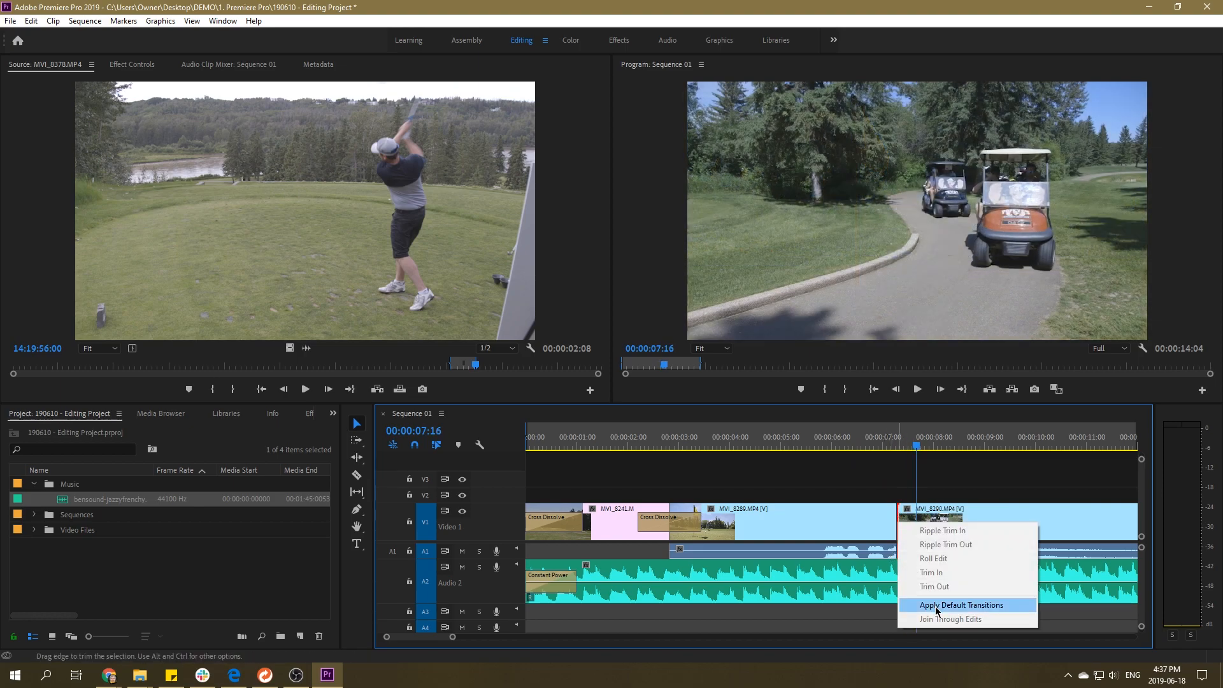
left_click(937, 606)
left_click(867, 449)
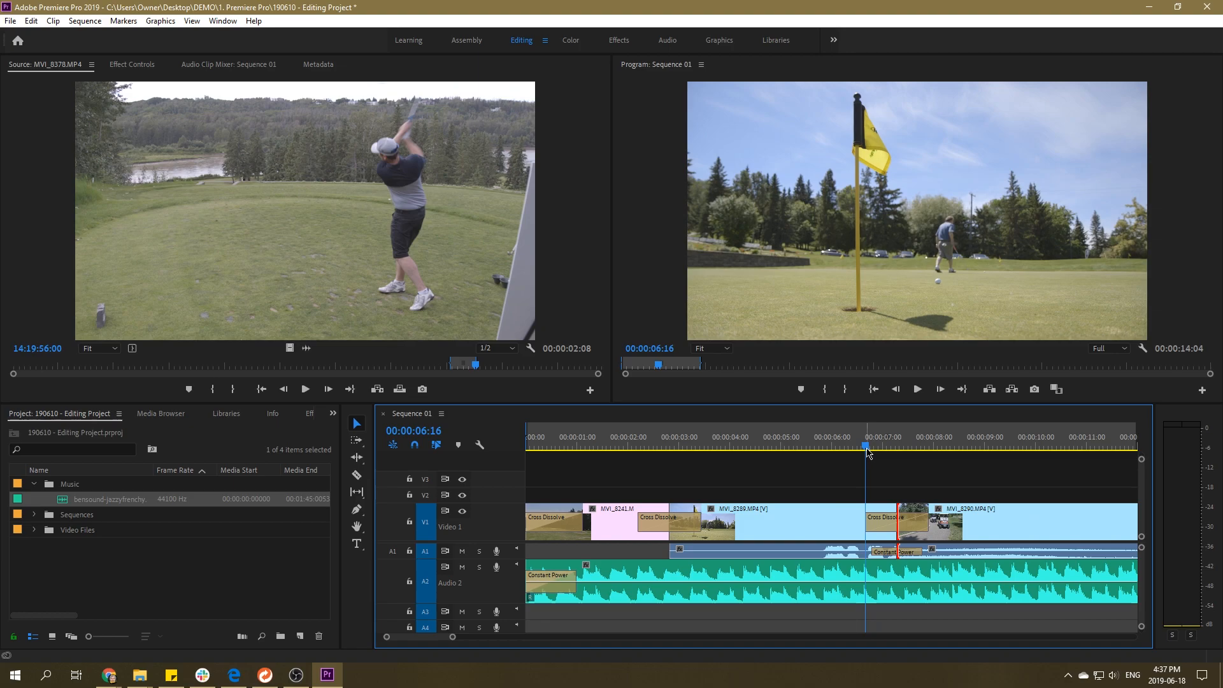
key("space")
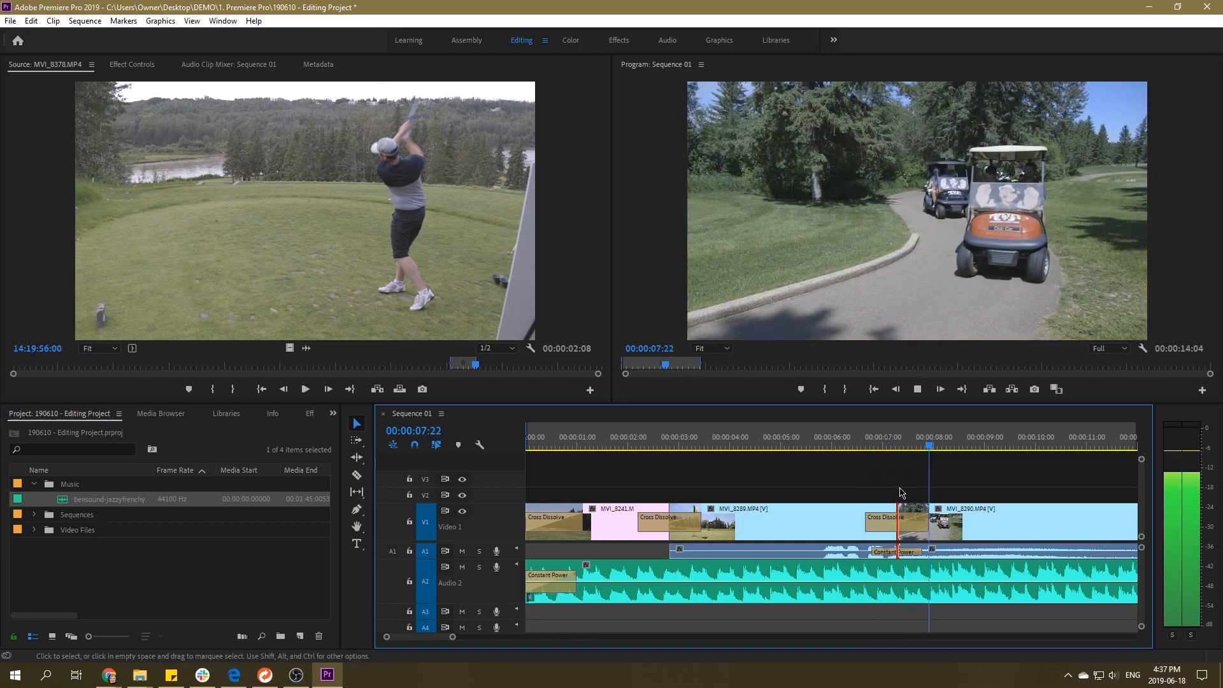
- Stop playback and move the playhead back to 00:00:05:01 within the MVI_8289 clip
key("space")
key("minus")
key("minus")
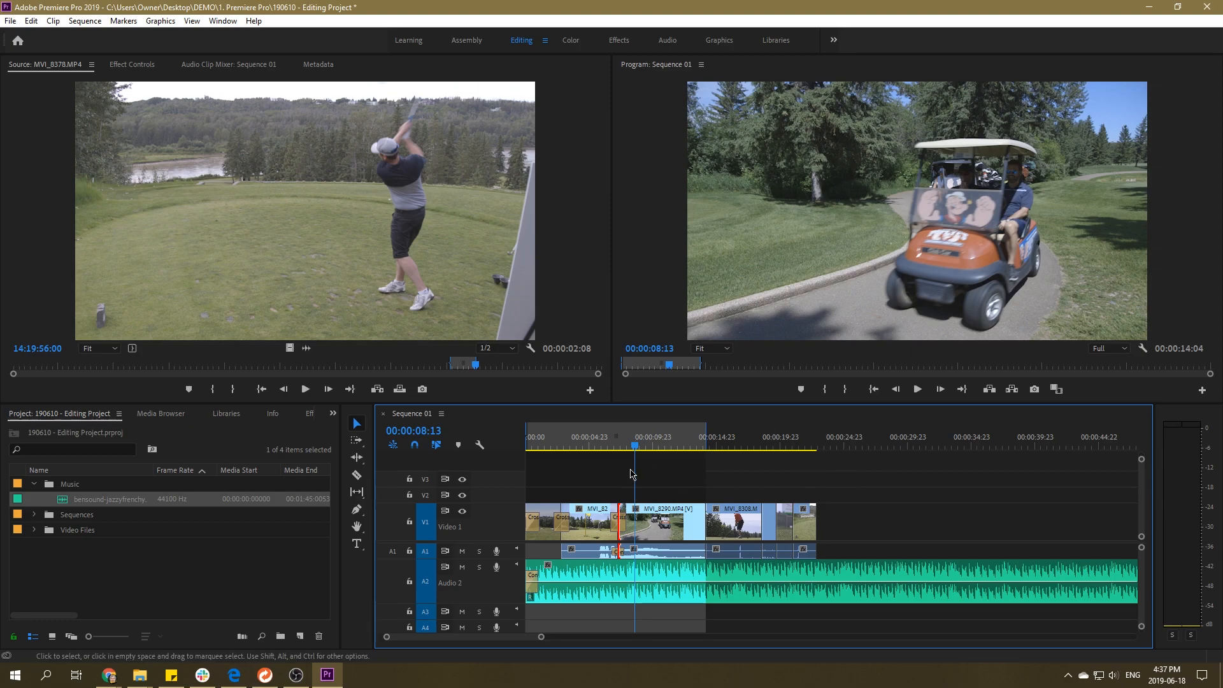
left_click(613, 442)
left_click_drag(615, 442, 590, 444)
key("equal")
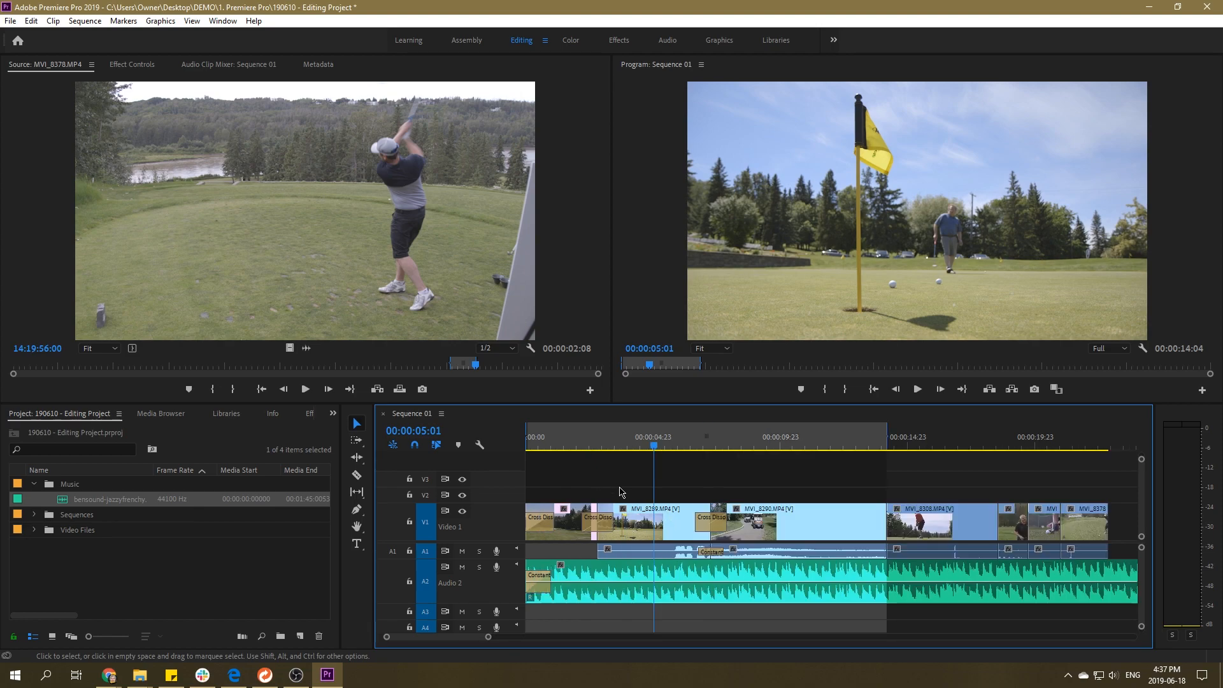
- Find the Iris video transitions among the effects and apply Iris Cross at the cuts before and after MVI_8308
left_click(310, 414)
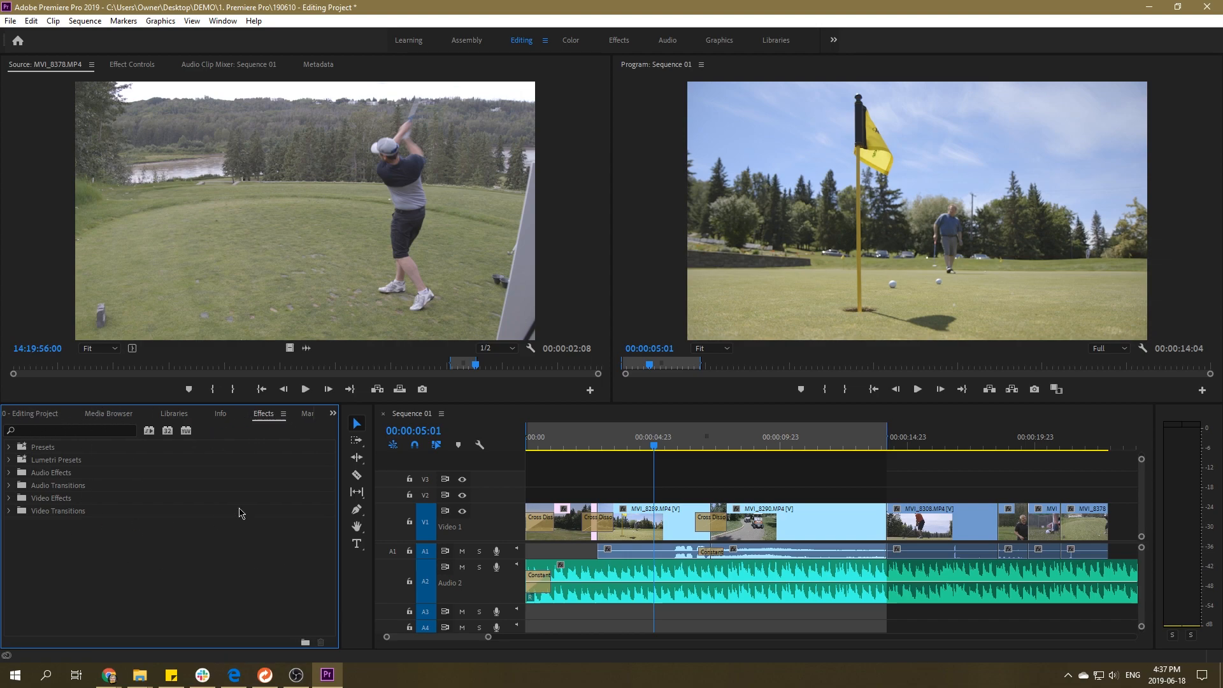
left_click(223, 21)
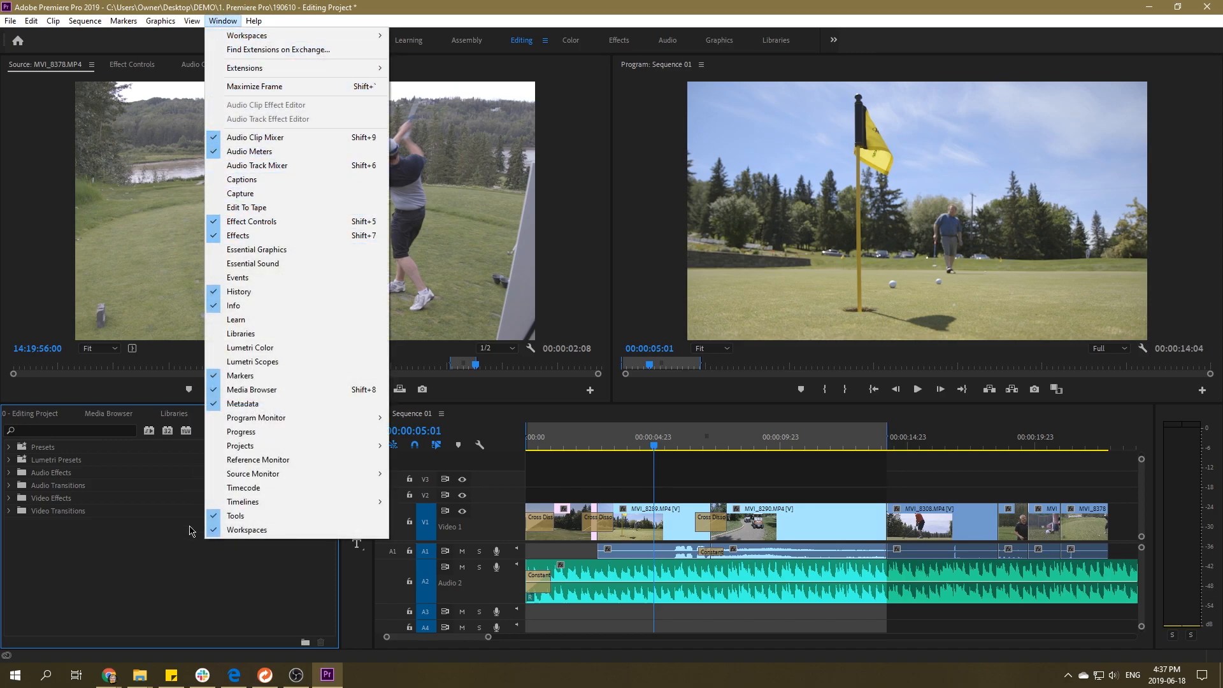
left_click(185, 604)
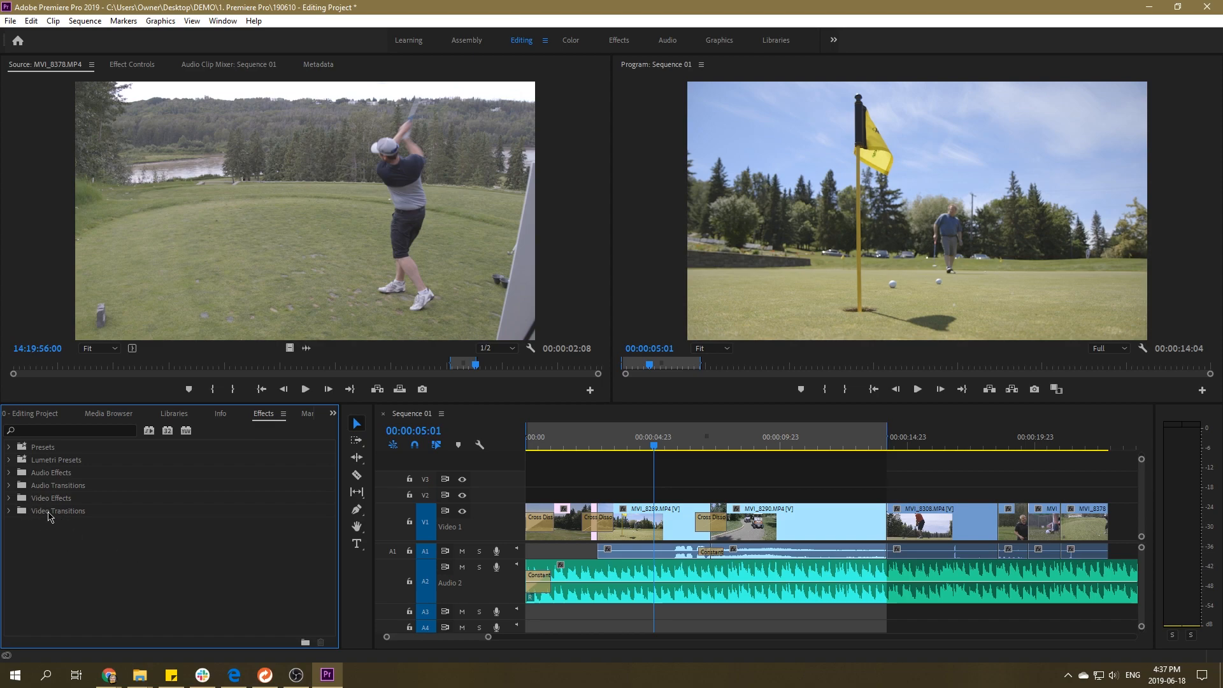
left_click(9, 511)
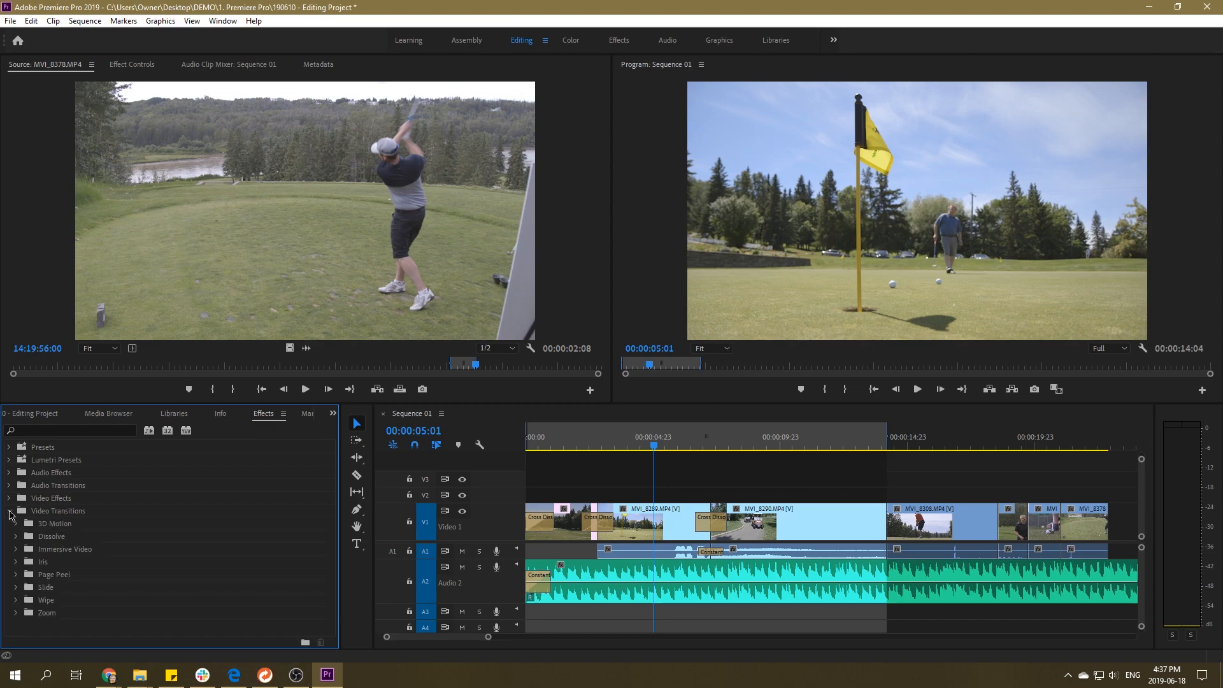
left_click(59, 515)
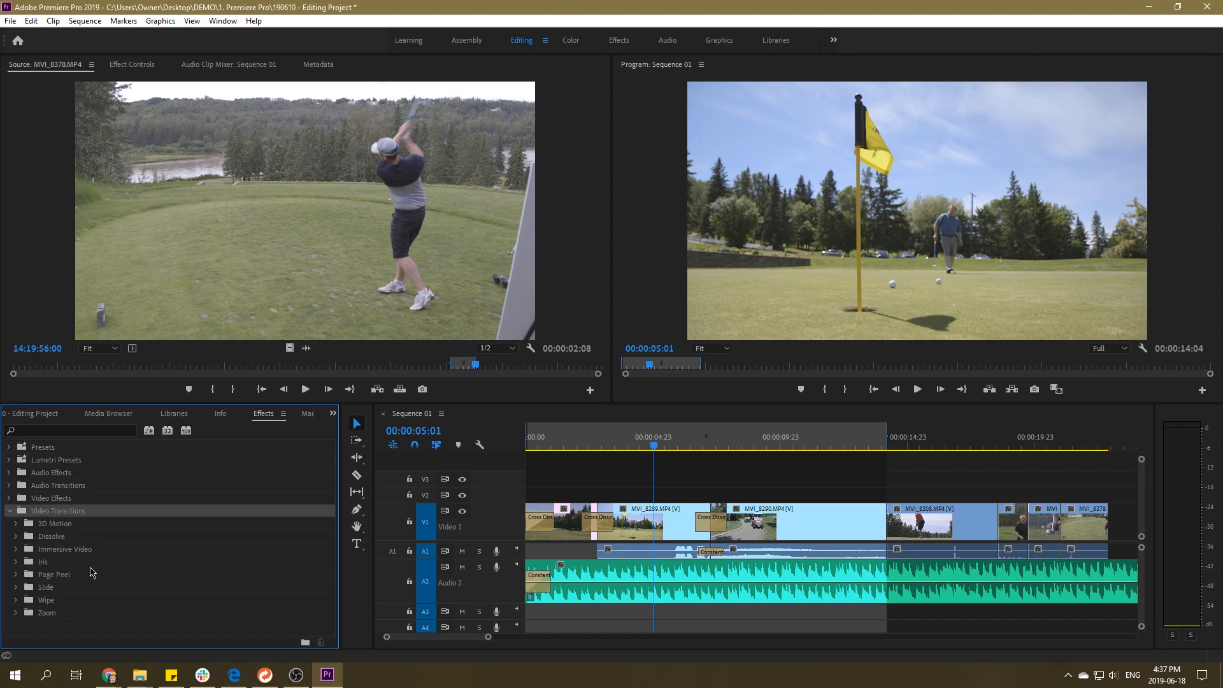
left_click(15, 563)
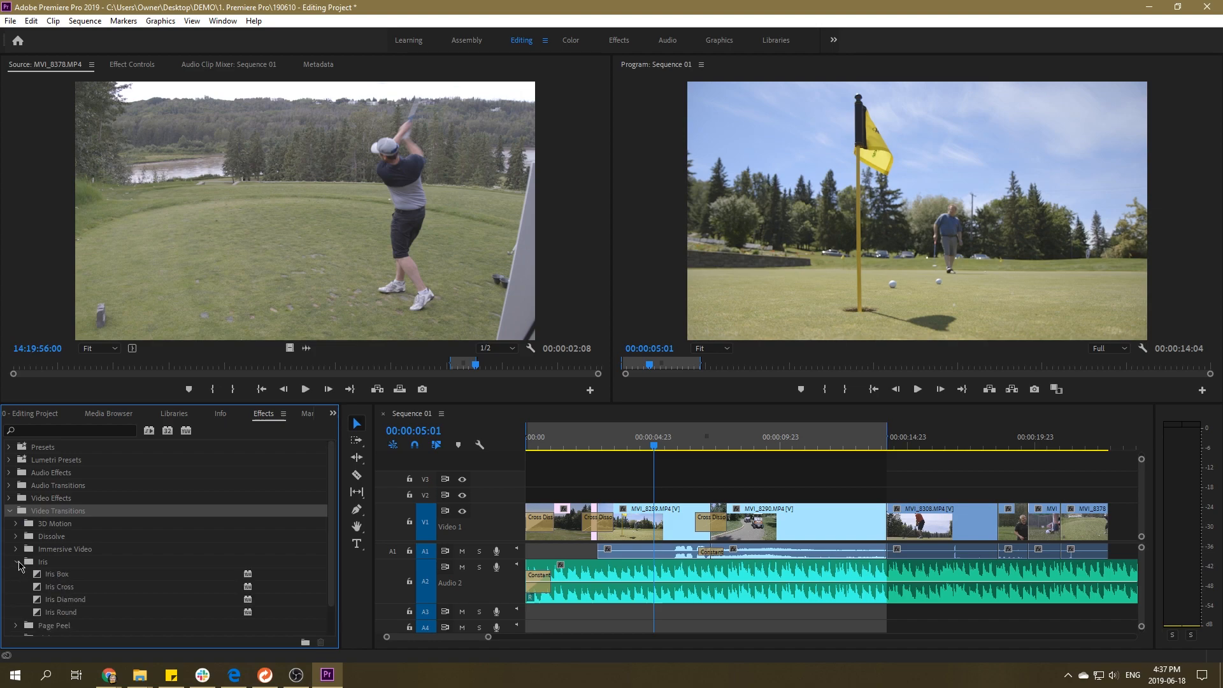
left_click(48, 577)
left_click_drag(47, 591, 886, 524)
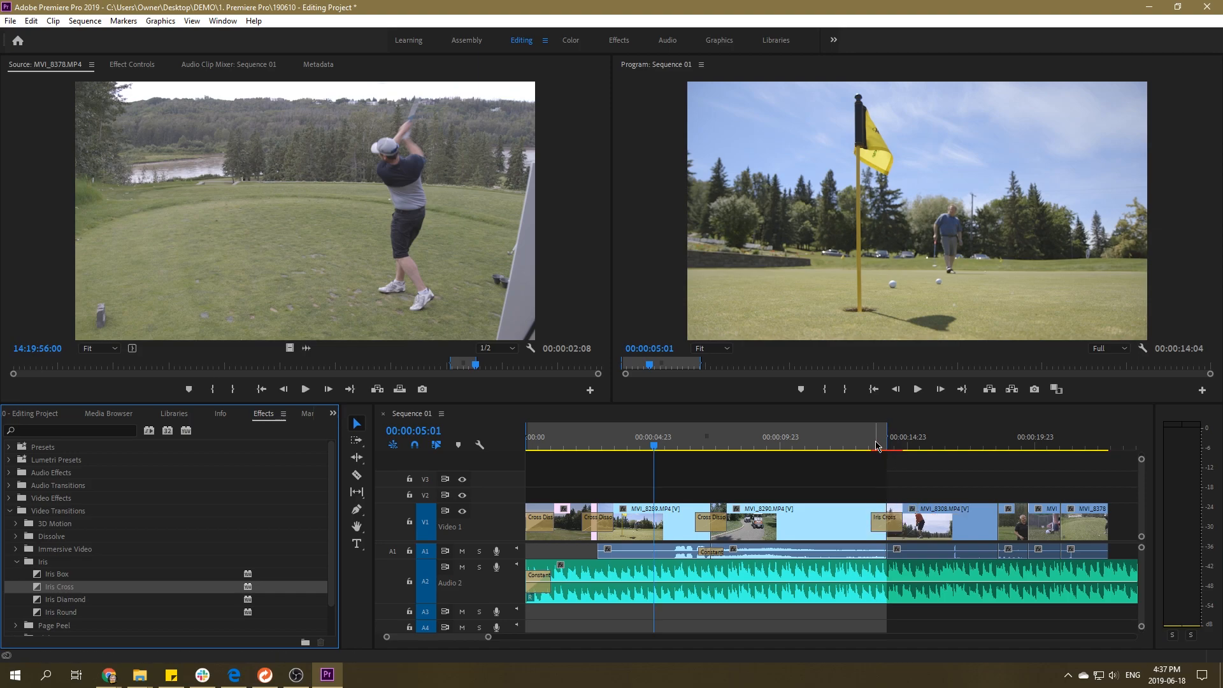
left_click_drag(42, 592, 1007, 531)
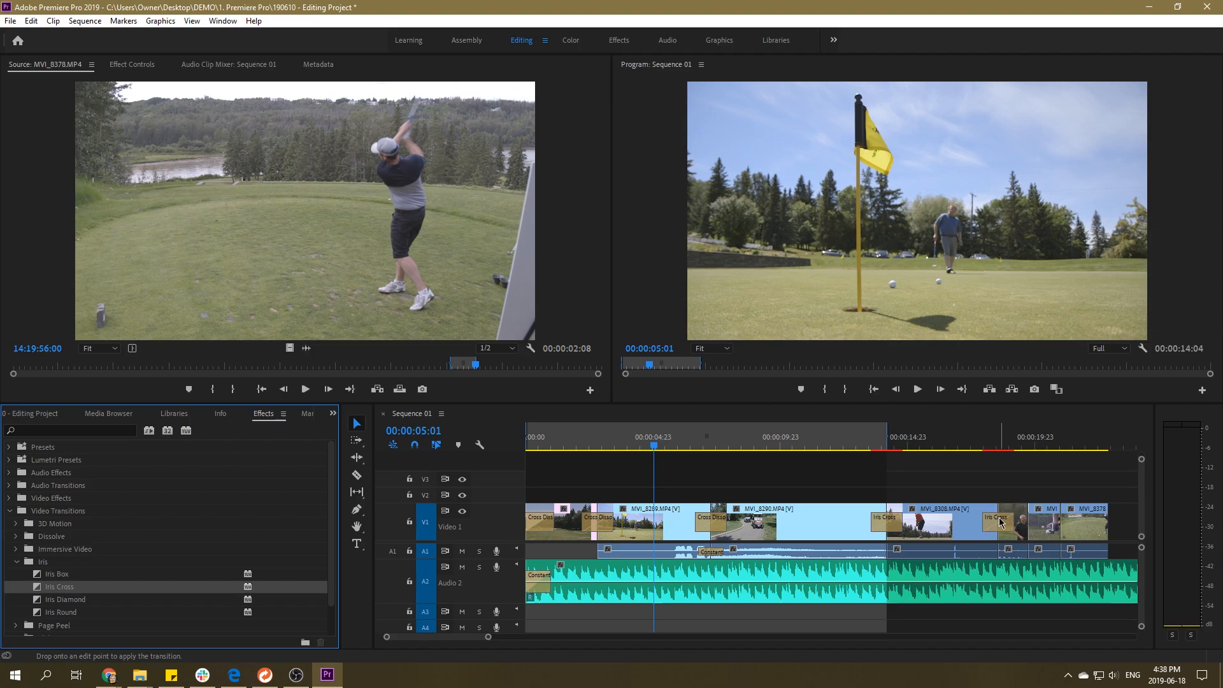
- Play through the Iris Cross transition between MVI_8290 and MVI_8308, starting shortly before the cut
left_click(877, 441)
key("space")
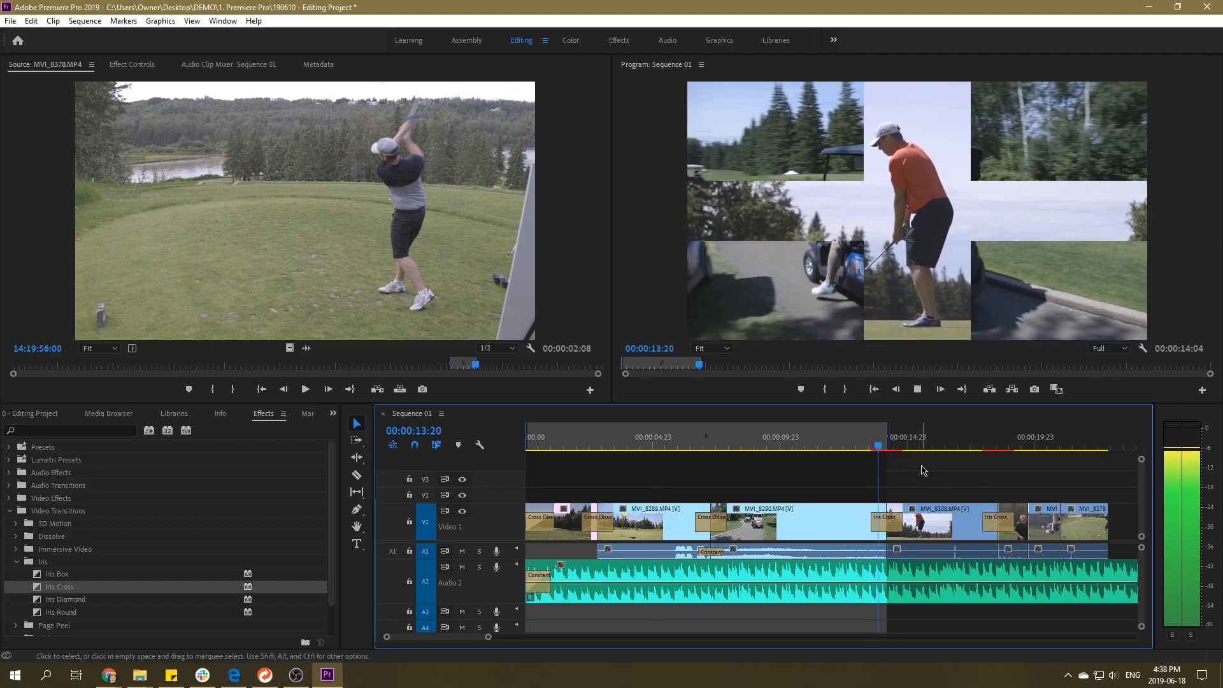
left_click_drag(876, 444, 853, 444)
key("space")
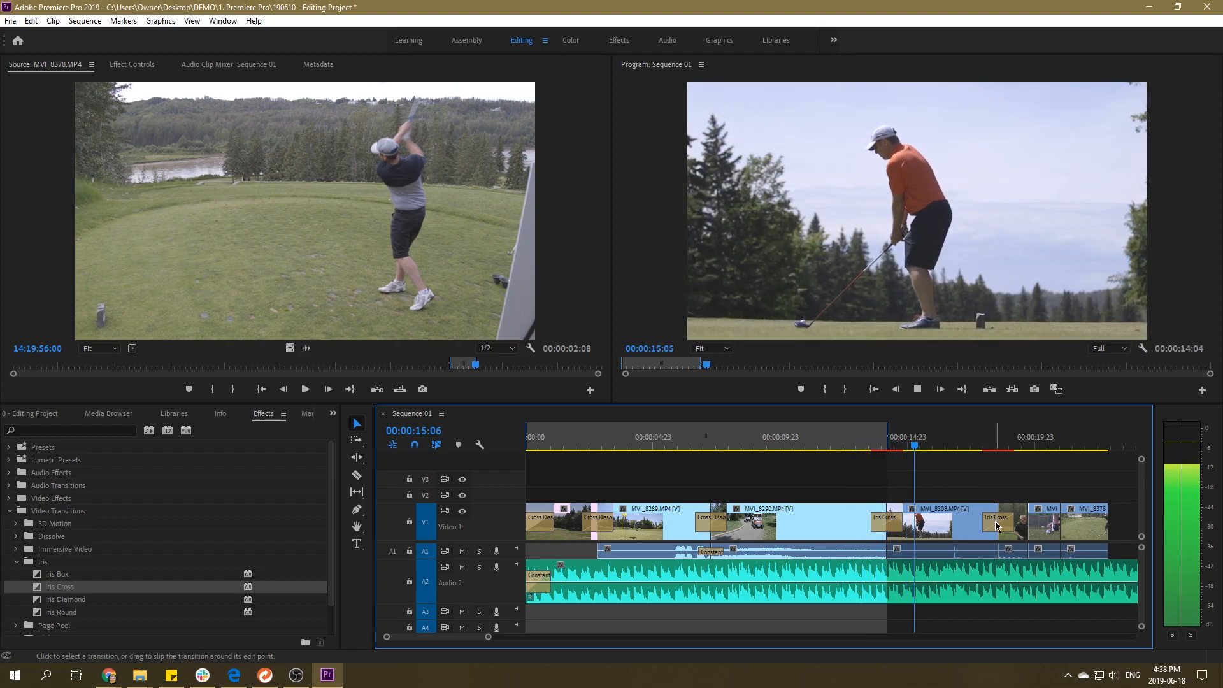
key("space")
- Shift the Iris Cross after MVI_8308 earlier so it ends at the cut, and play through it
left_click_drag(993, 527, 978, 526)
left_click(966, 446)
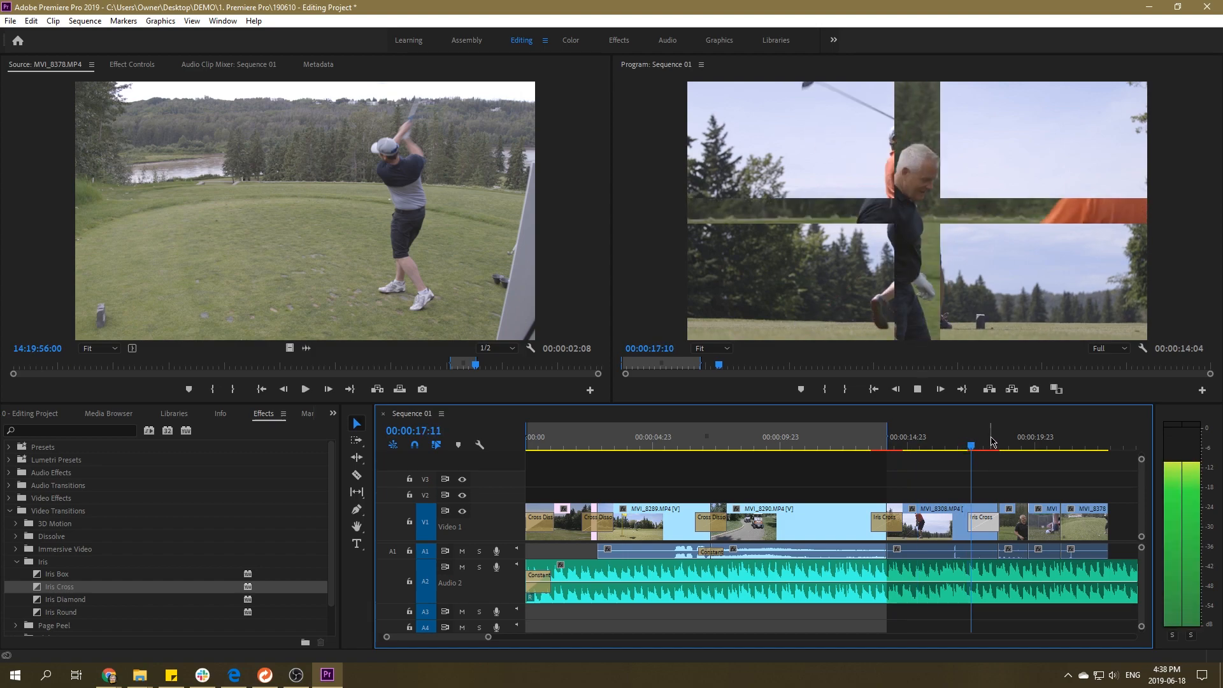
key("space")
- Delete the Iris Cross transition at the end of MVI_8308
left_click(992, 524)
key("Delete")
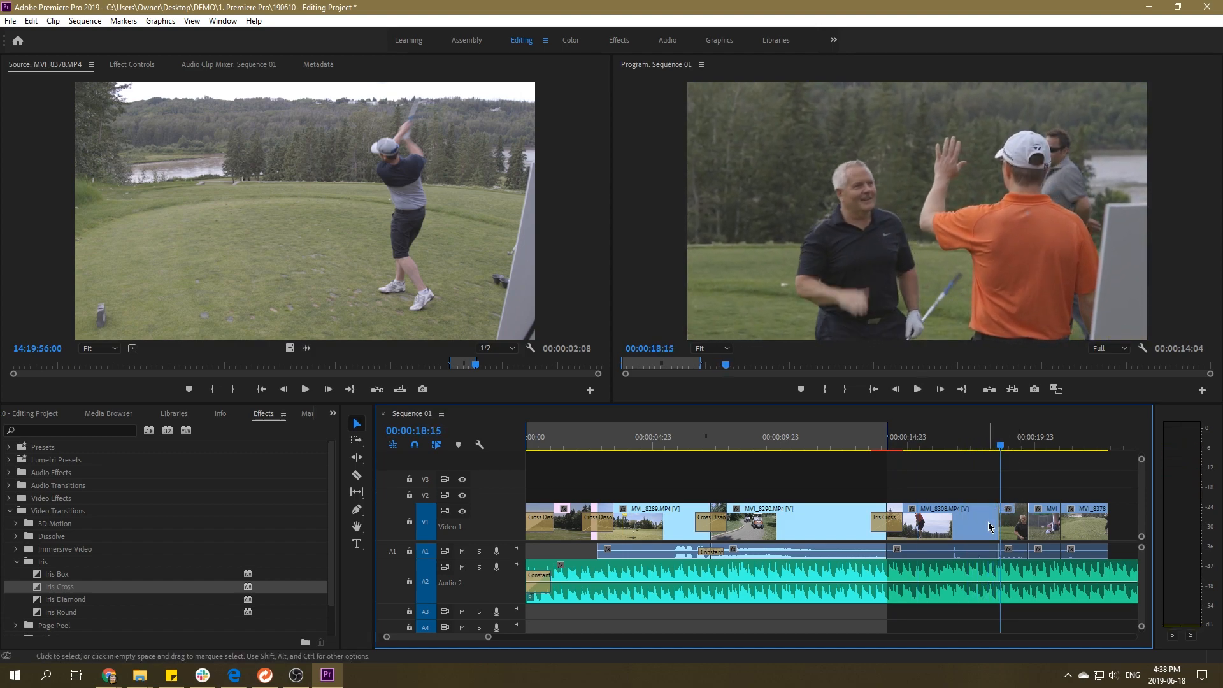
- Browse the Slide video transitions and search the effects for "fade", checking the matching video transitions
left_click(17, 562)
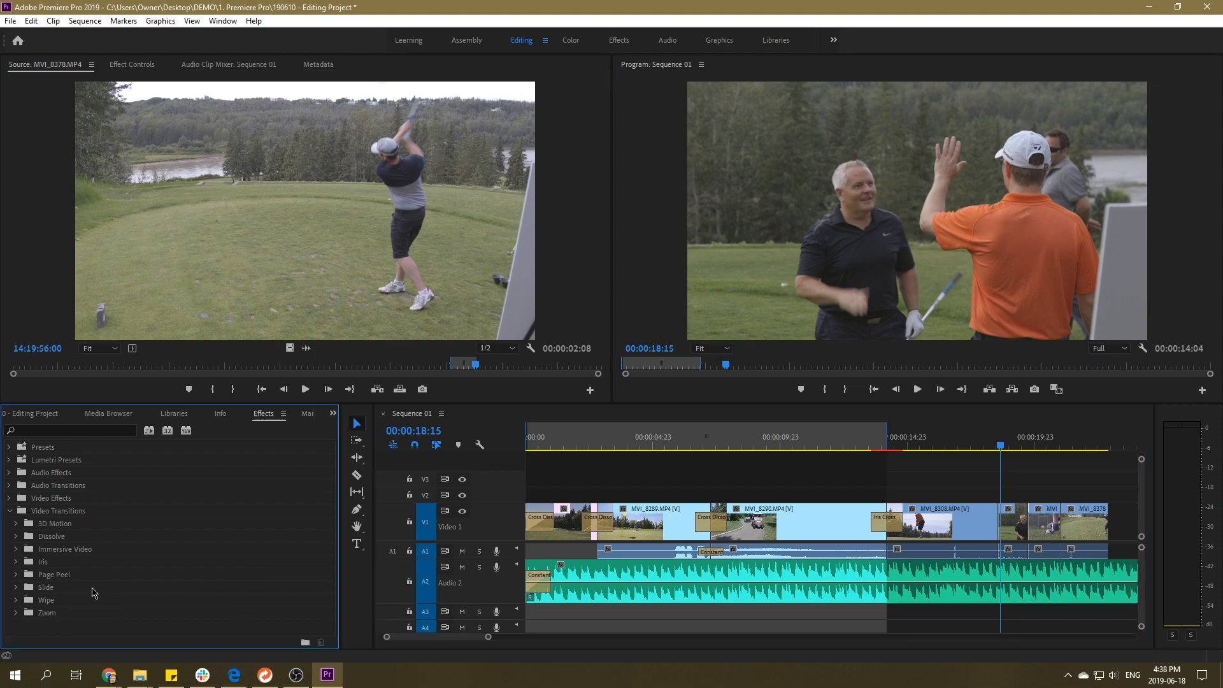
left_click(17, 588)
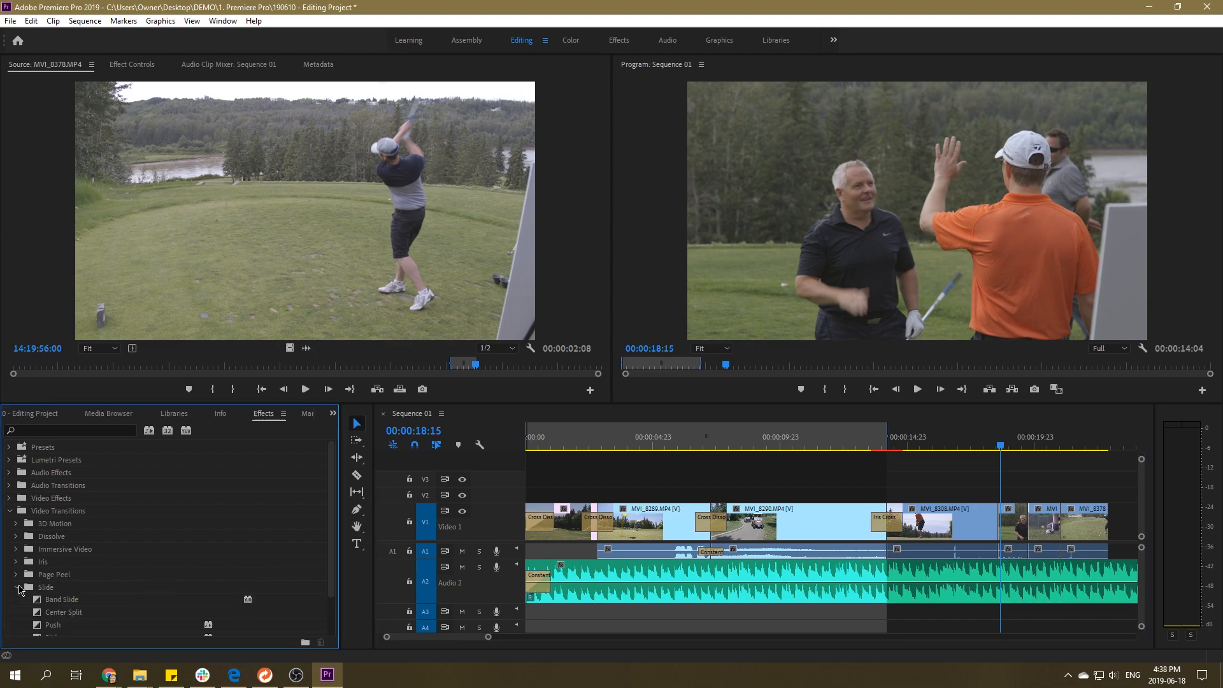
left_click(18, 543)
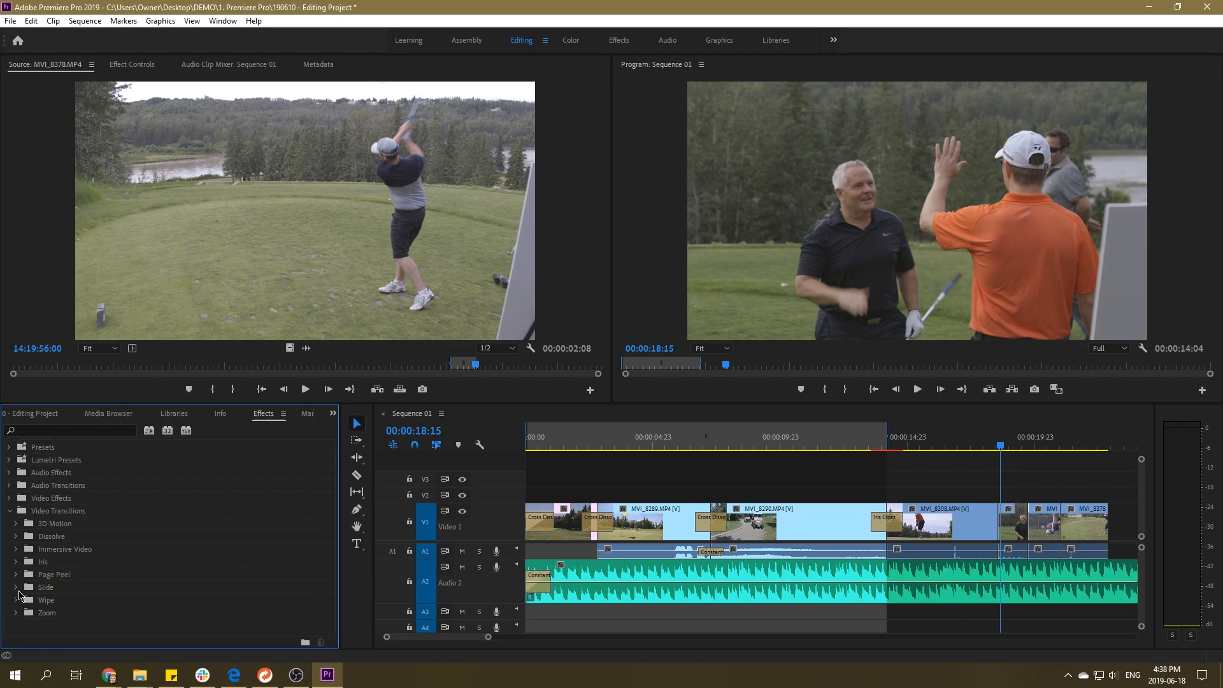
left_click(72, 430)
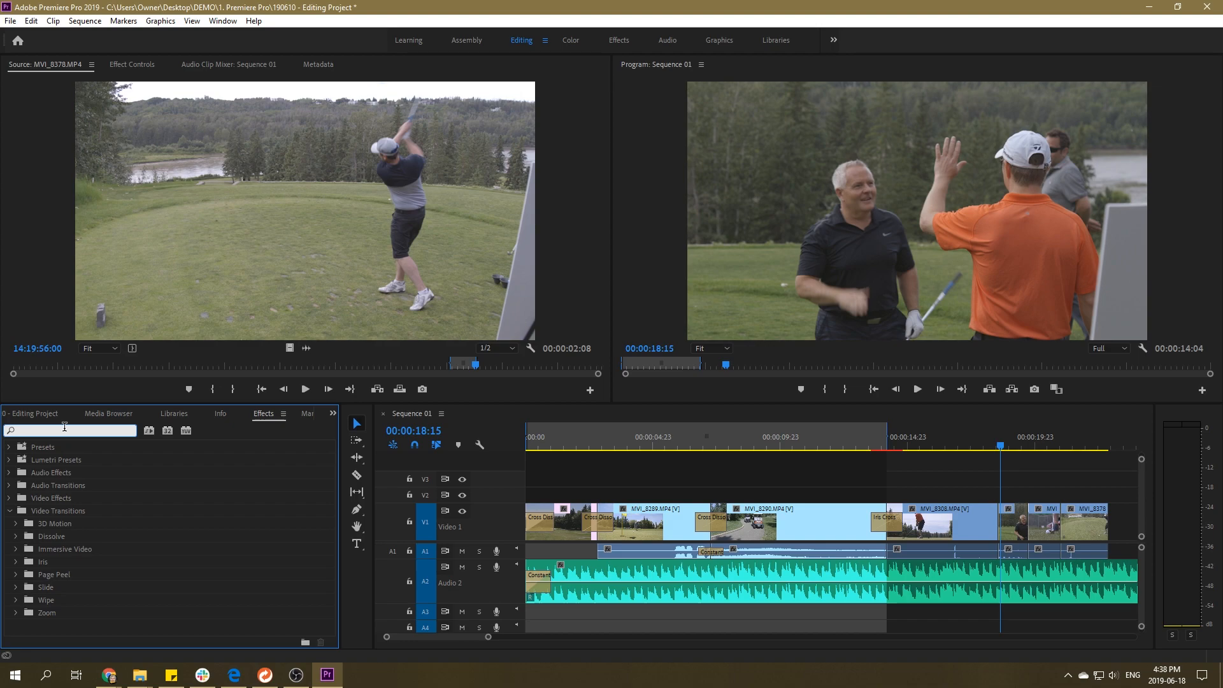
type("face")
key("BackSpace")
key("BackSpace")
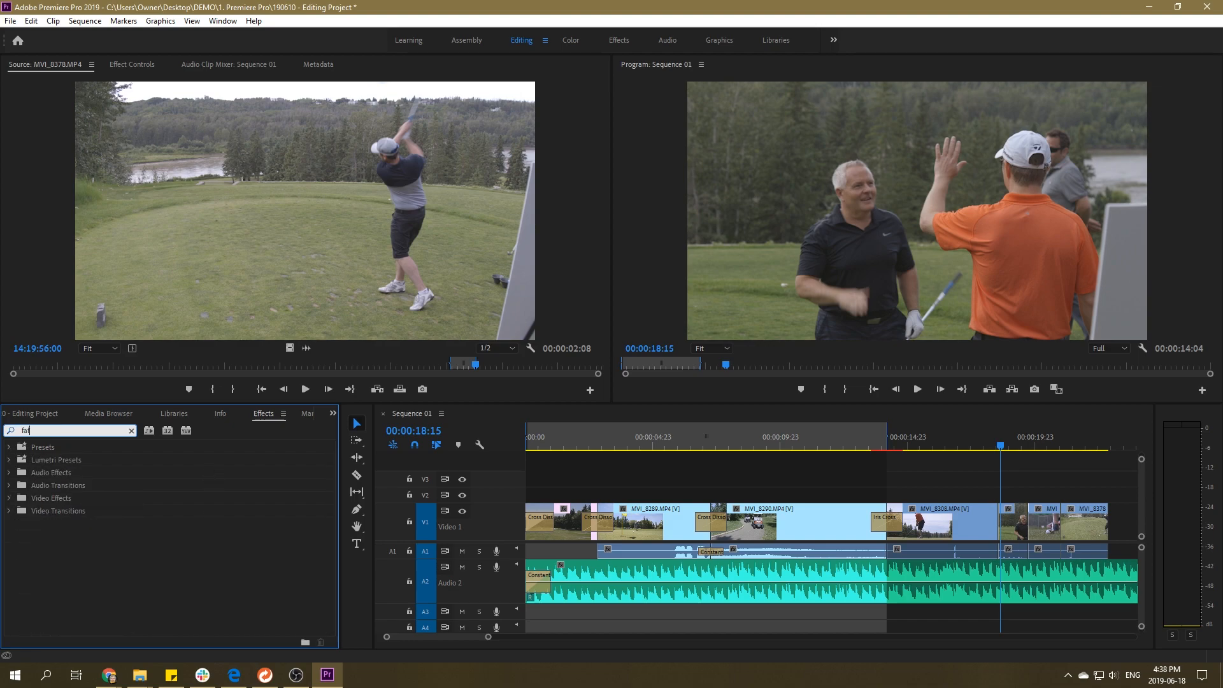
type("de wi")
key("BackSpace")
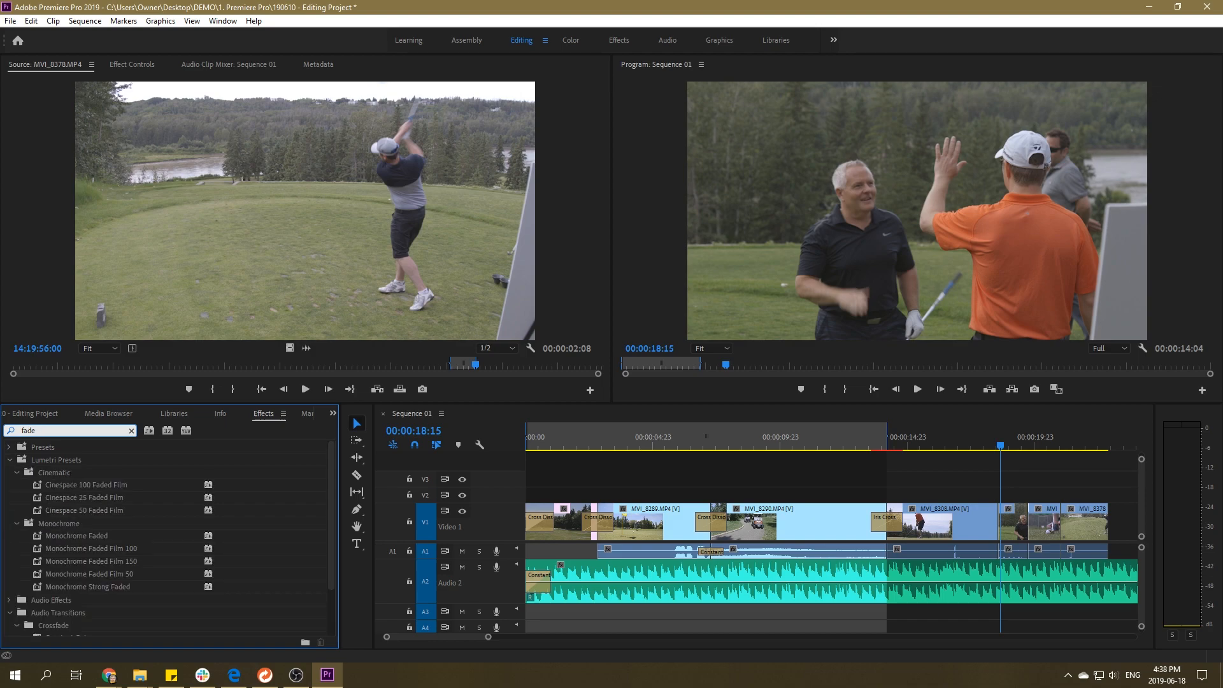
scroll(97, 583, "down", 3)
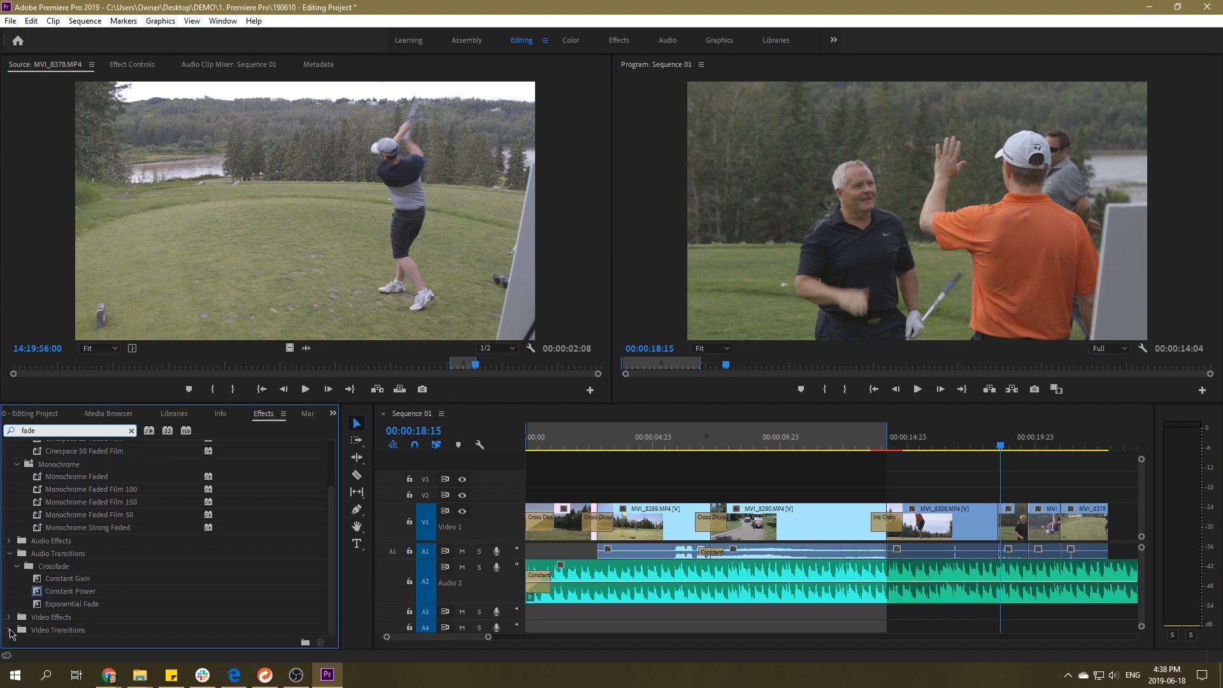
left_click(10, 630)
- Search the effects for "dissol" and replace the Cross Dissolves before and after MVI_8289 with Dip to Black and Dip to White respectively
left_click_drag(45, 429, 0, 427)
type("dissol")
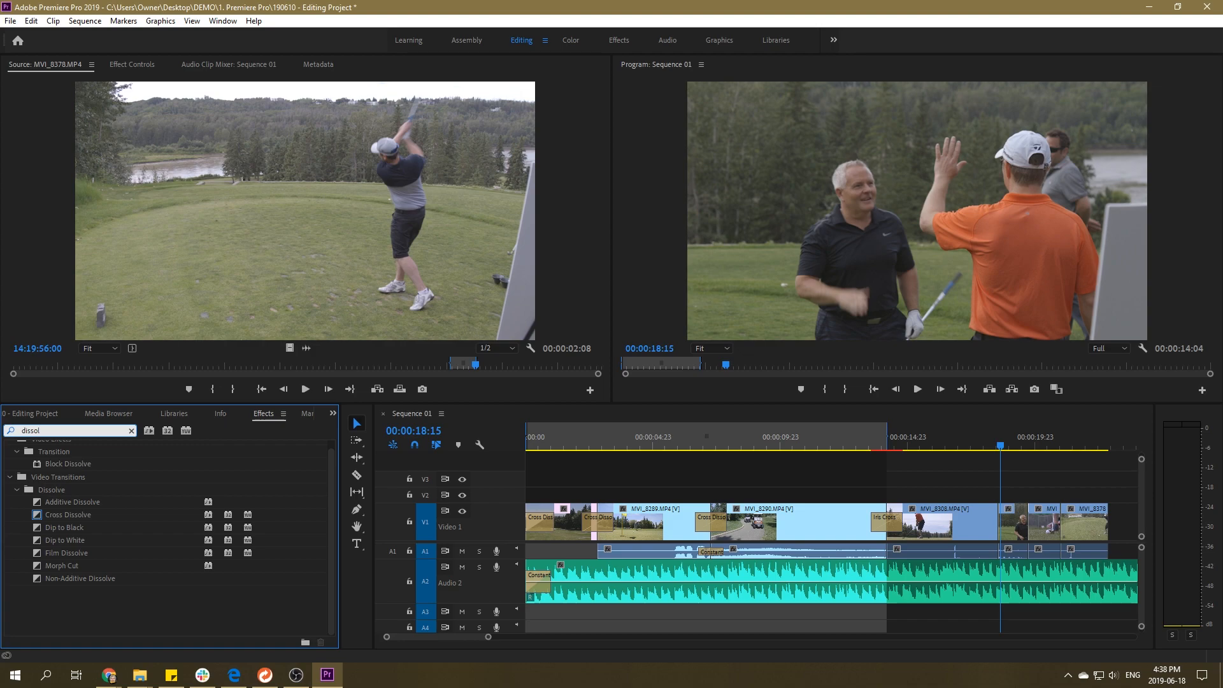
left_click(64, 542)
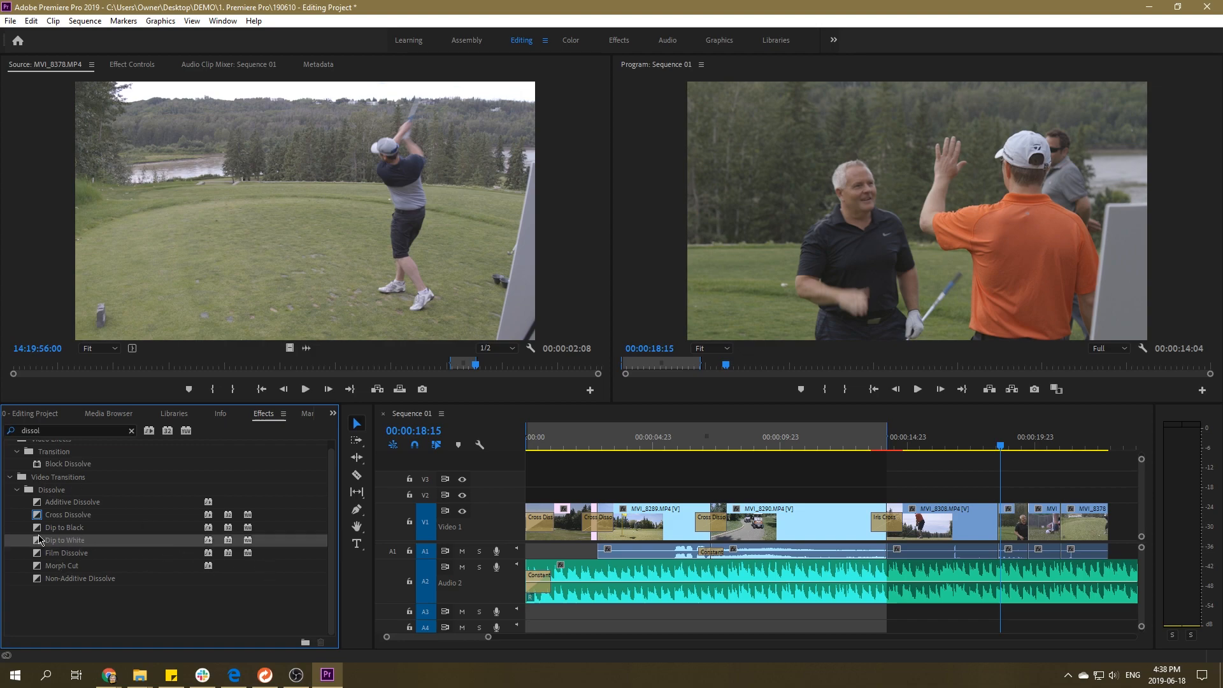
left_click_drag(39, 543, 712, 528)
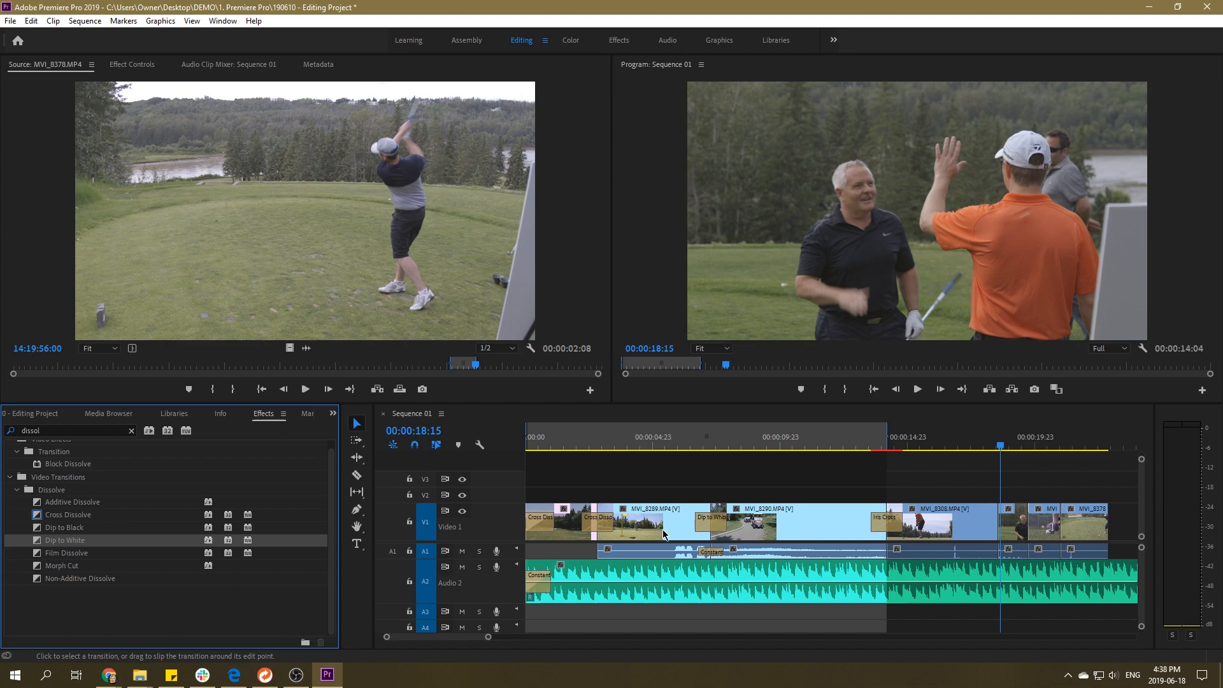
left_click_drag(40, 528, 607, 538)
- Play the sequence through the Dip to Black and Dip to White transitions around MVI_8289
left_click(578, 442)
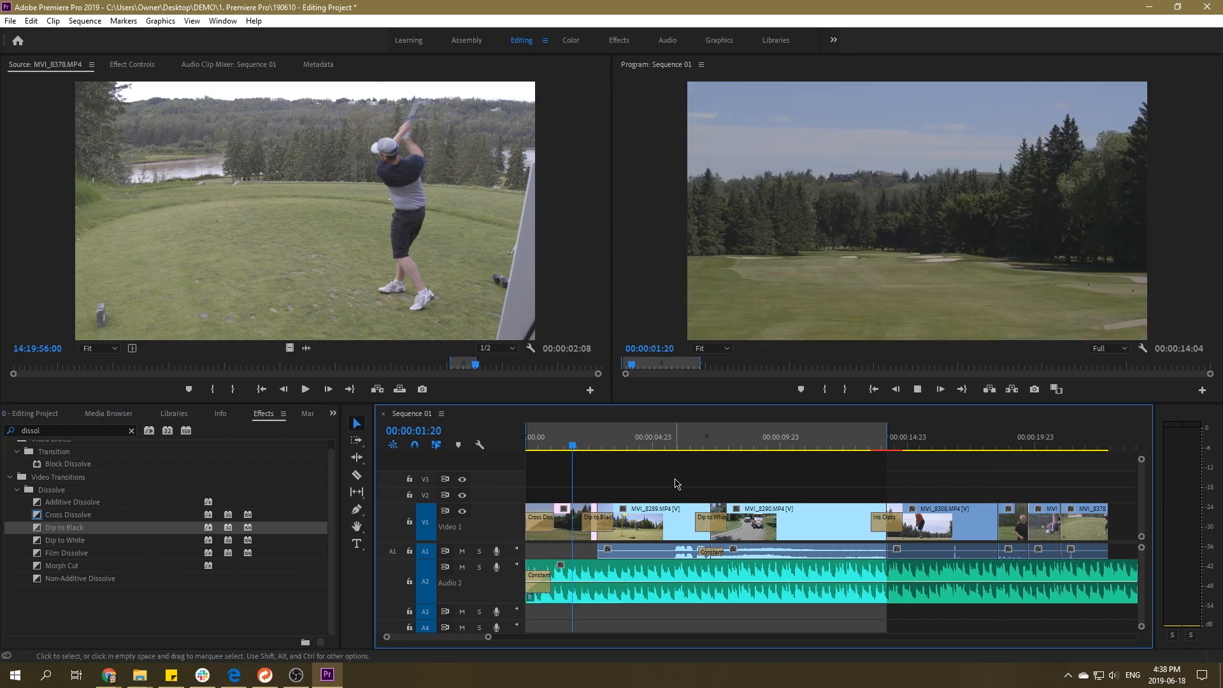
key("space")
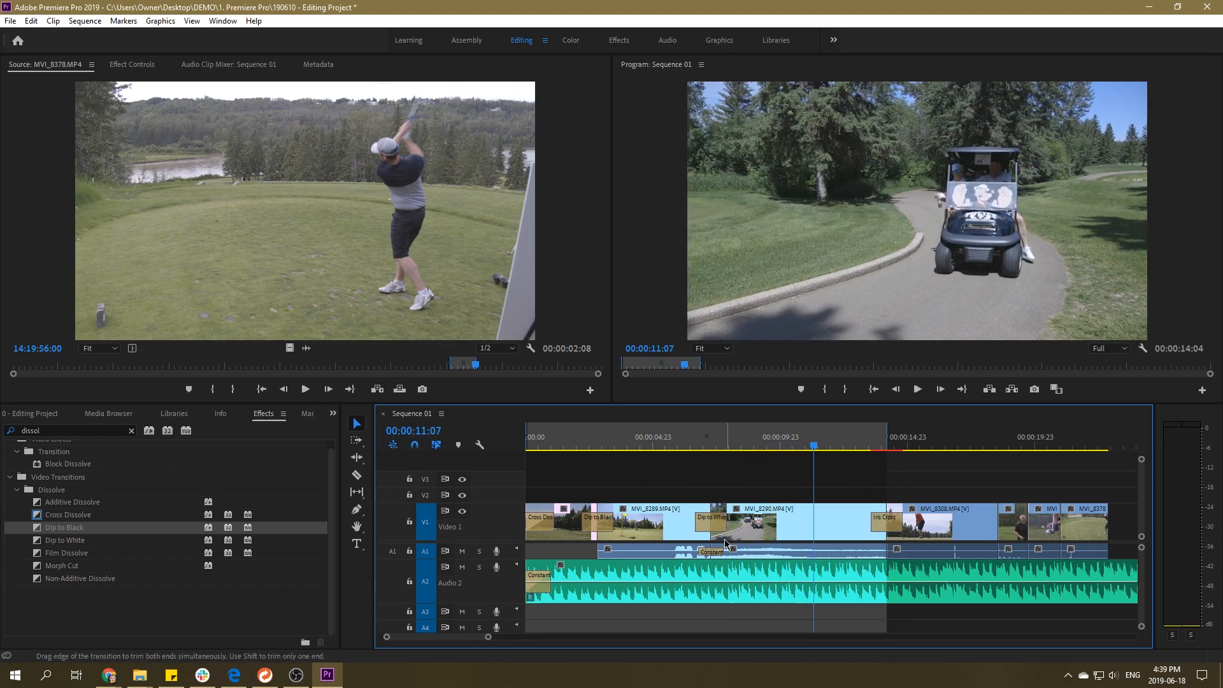
left_click_drag(719, 527, 725, 528)
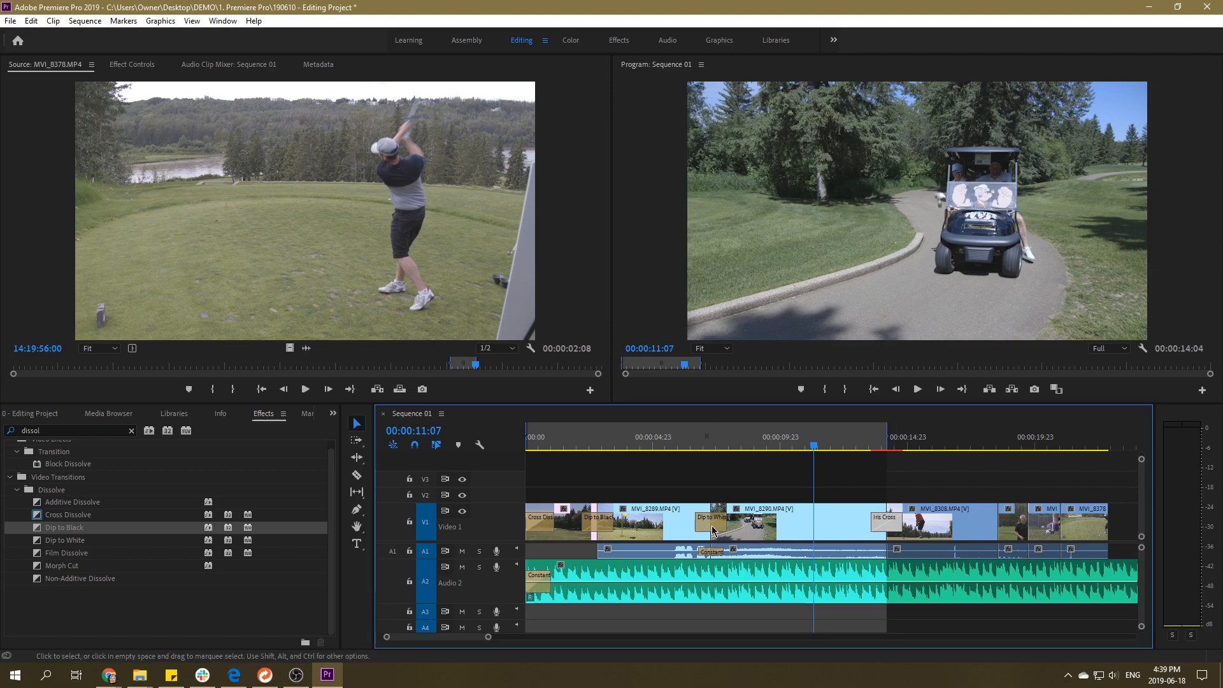
- Lengthen the duration of the opening Cross Dissolve on MVI_8241 so it extends to the Dip to Black transition
left_click(527, 437)
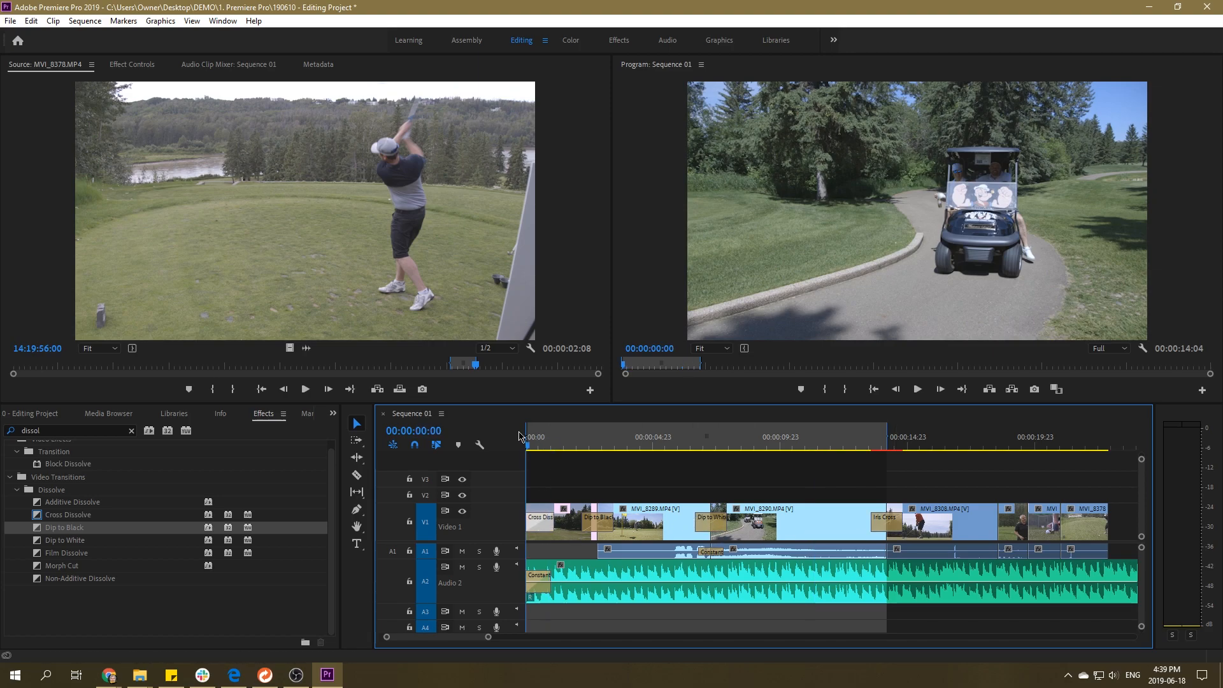
key("=")
key("=")
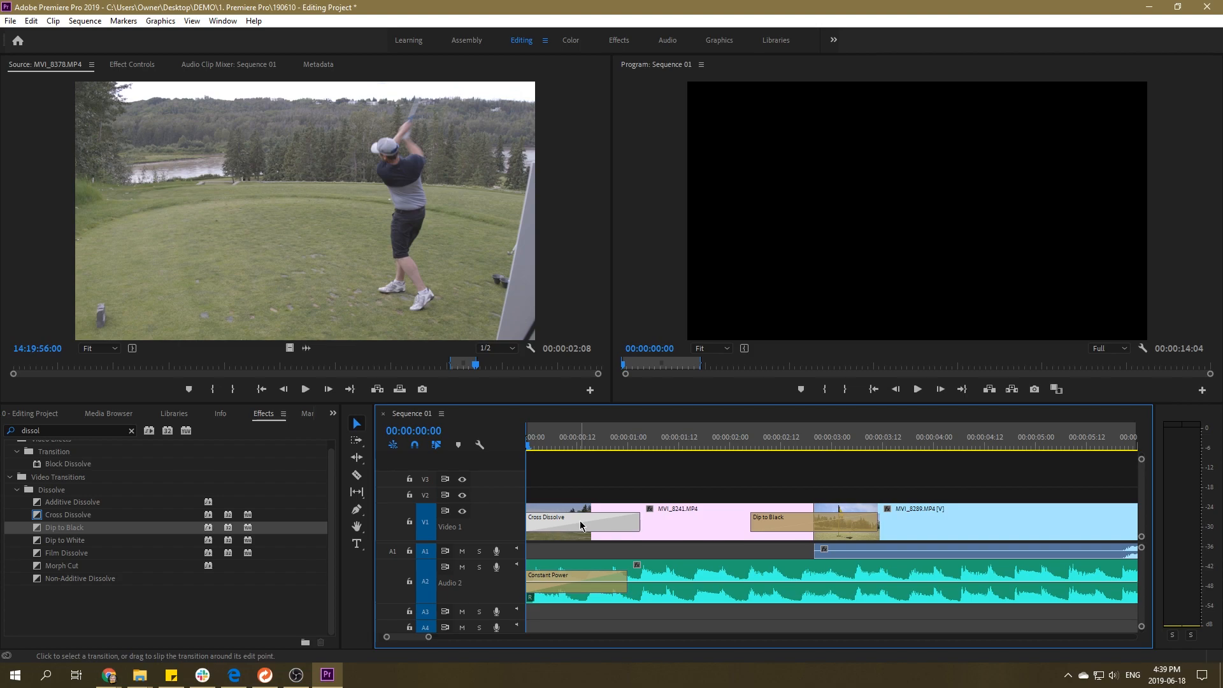
double_click(580, 521)
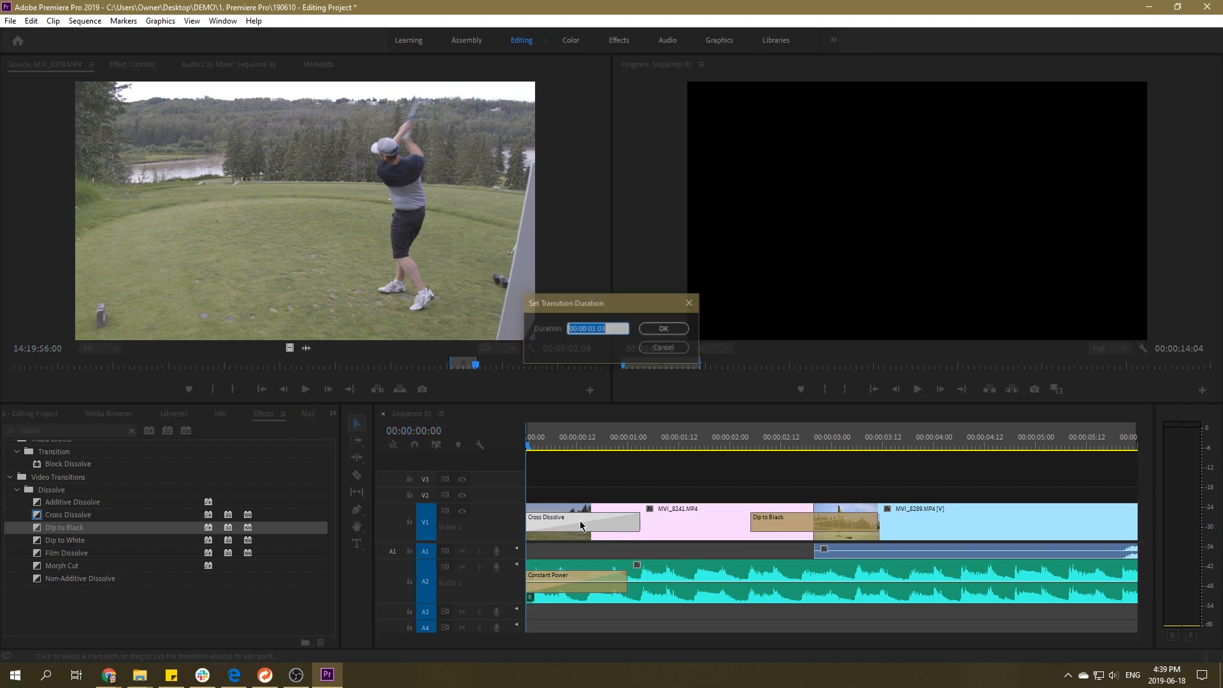
left_click(595, 328)
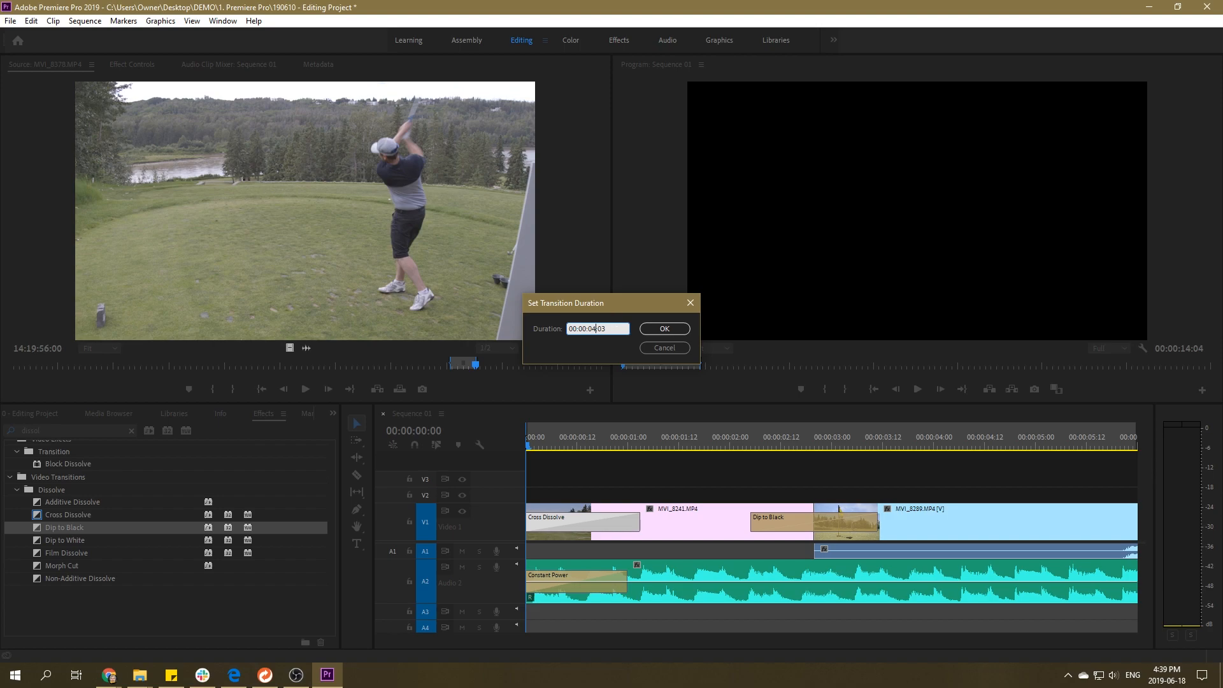
type("2")
key("Return")
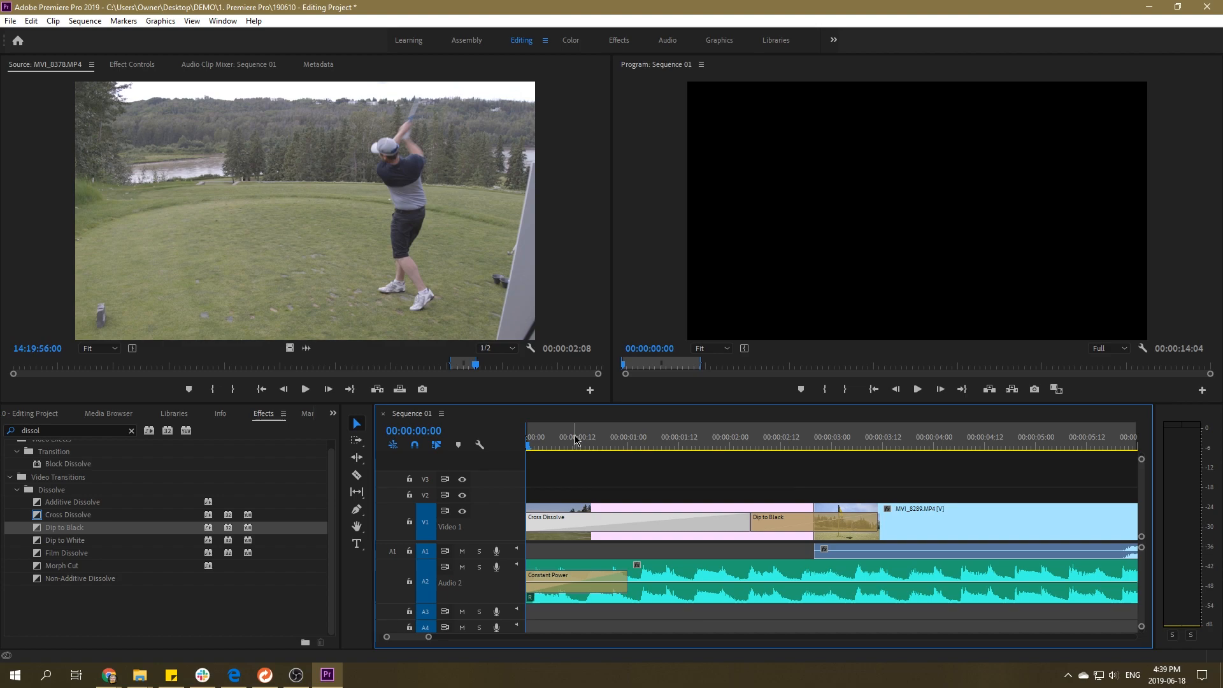
- Play through the opening Cross Dissolve on MVI_8241 and delete that transition
key("space")
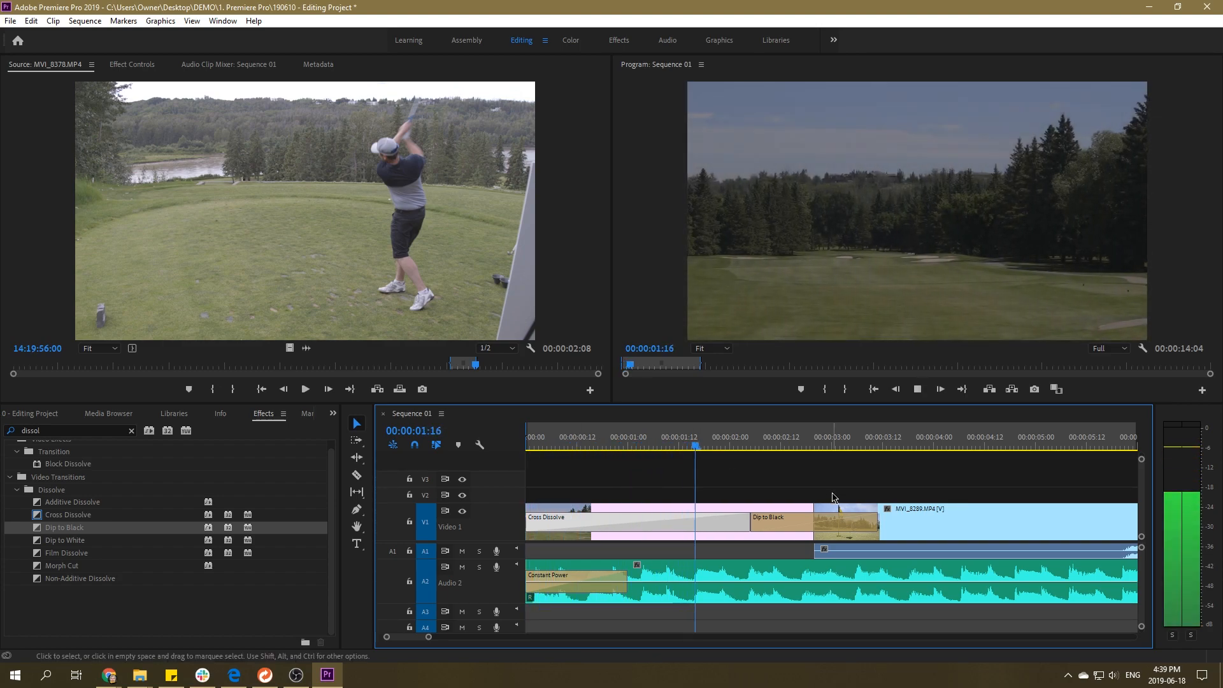
key("space")
left_click(650, 514)
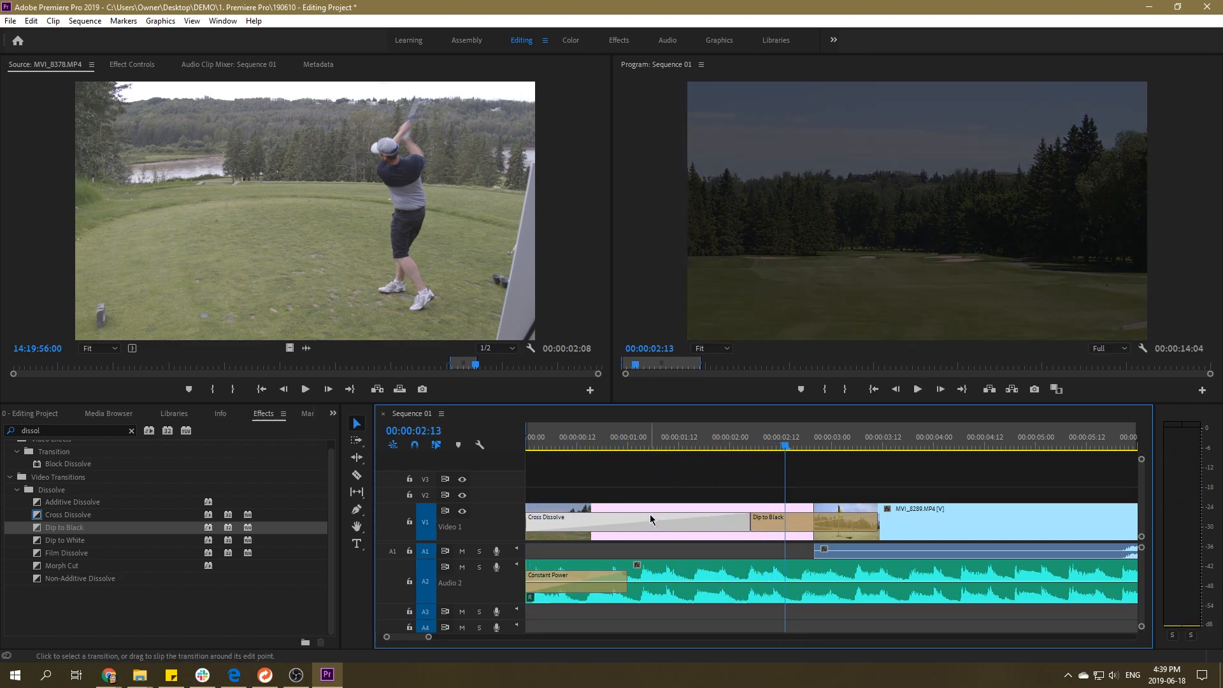
key("Delete")
key("backslash")
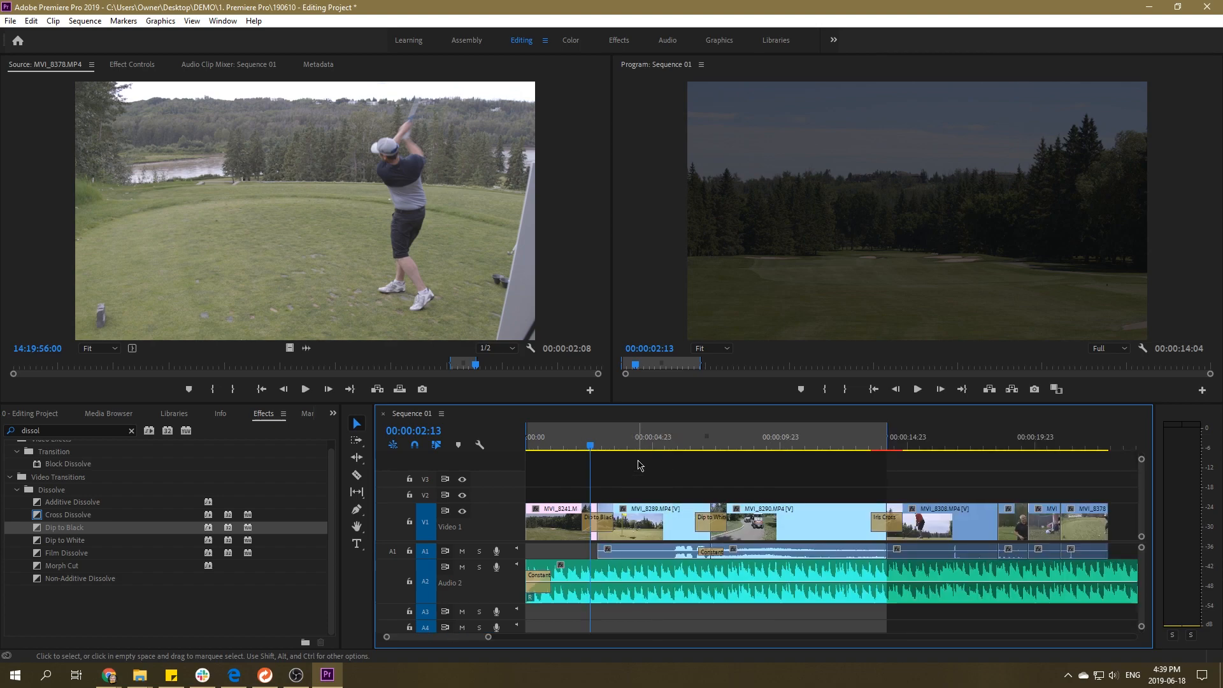
key("minus")
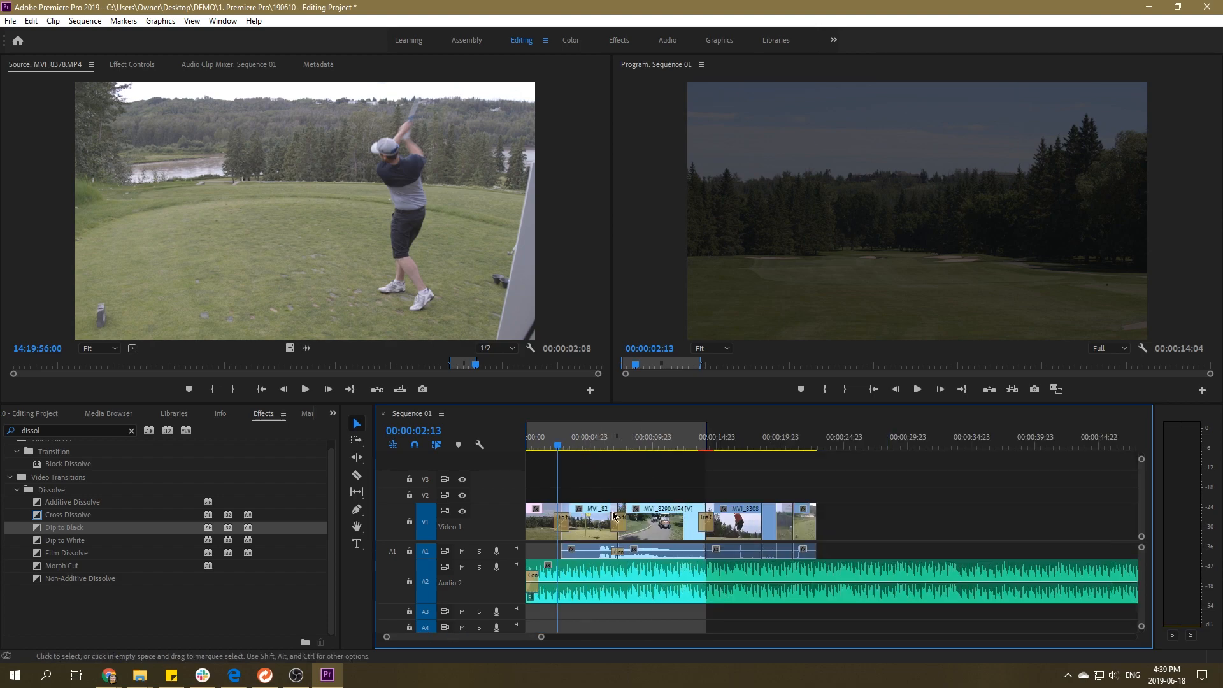
left_click(578, 576)
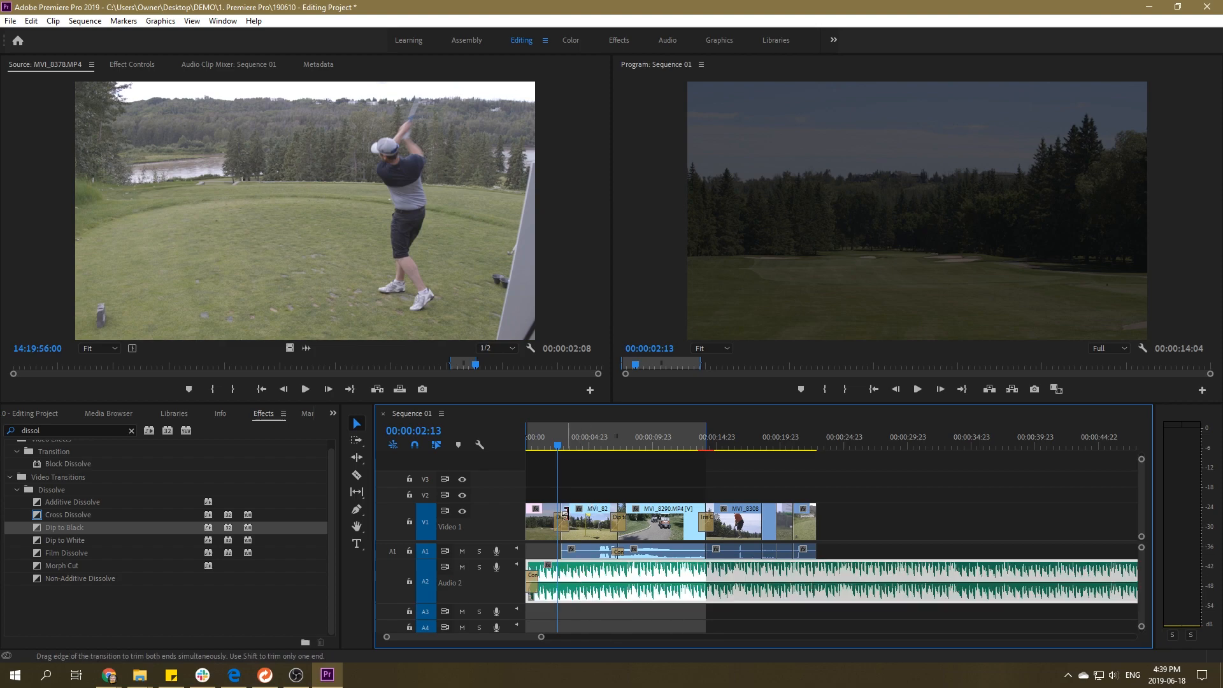
left_click(579, 479)
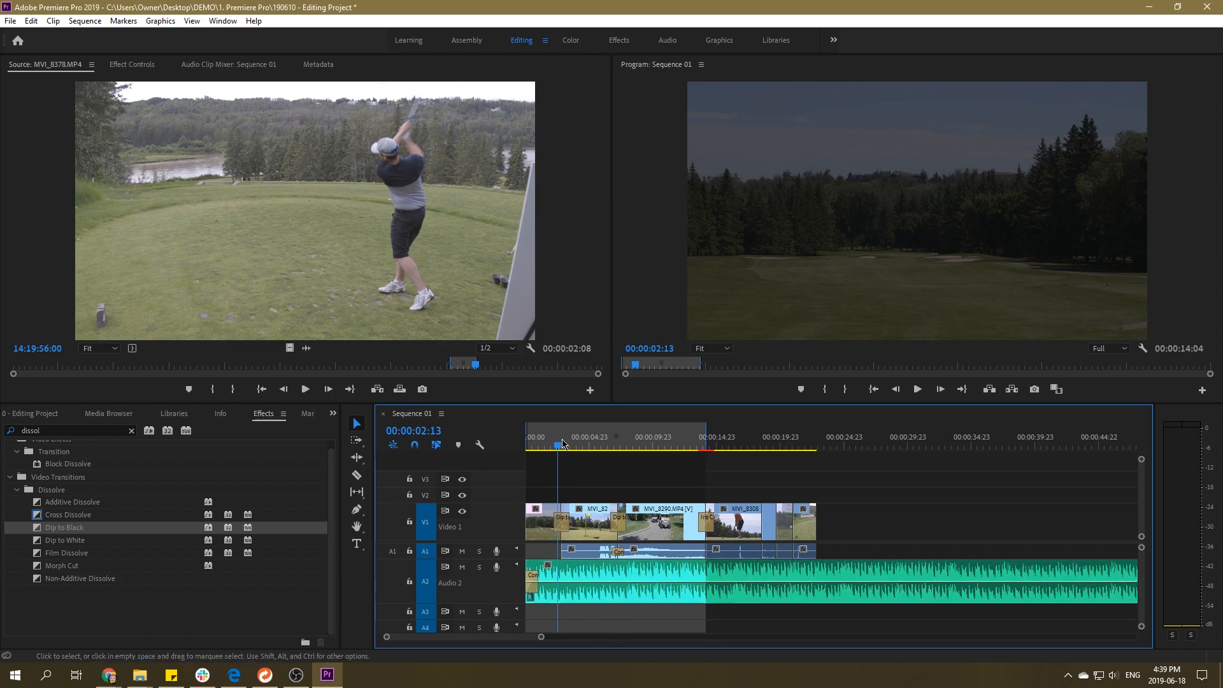
- Clear the "dissol" search so the full effects list is available
left_click(13, 488)
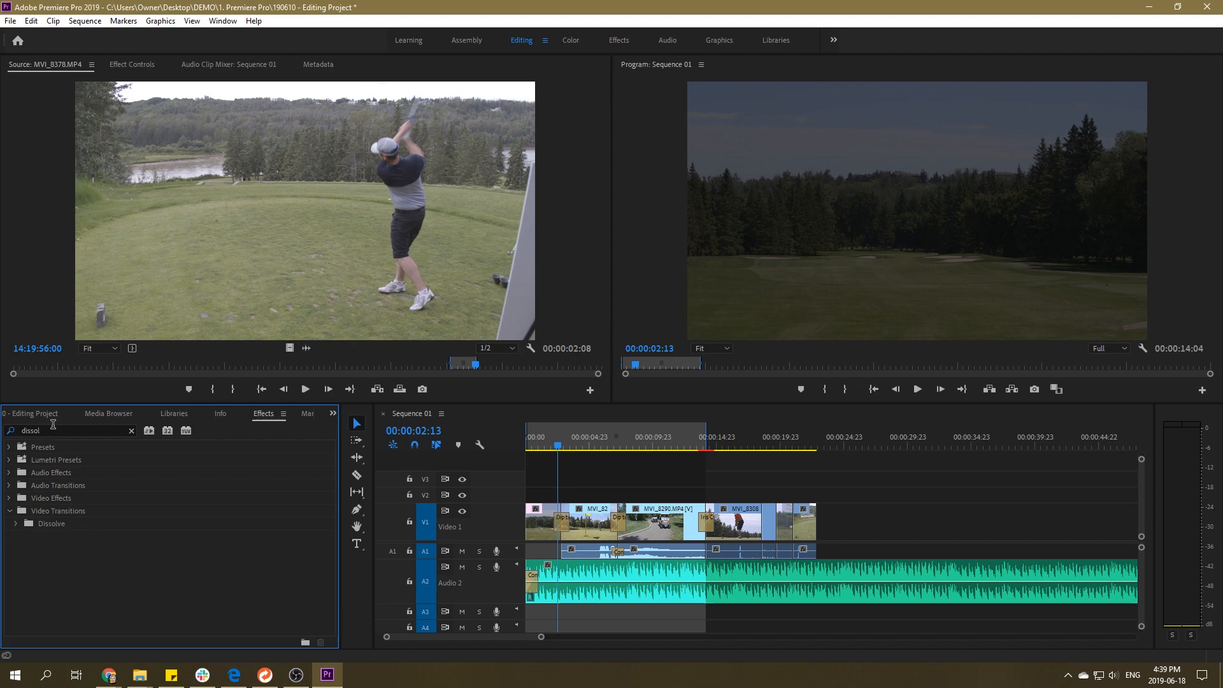
left_click(5, 435)
key("BackSpace")
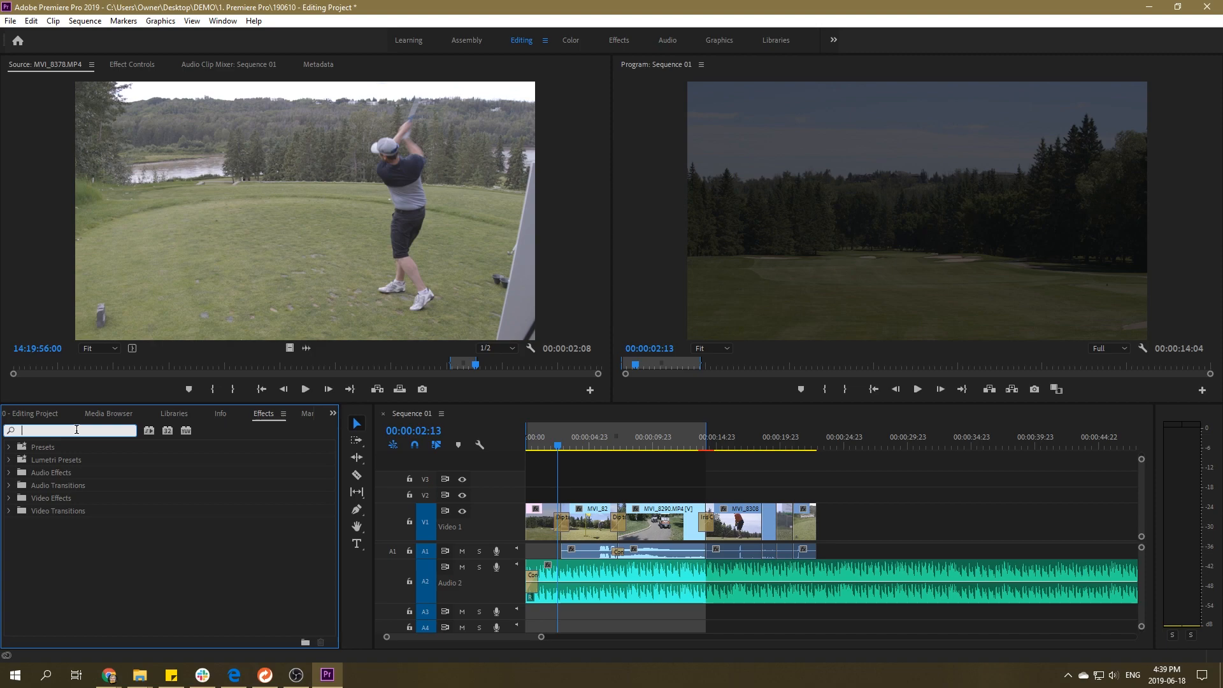
- Browse the Monochrome group of the Lumetri Presets and preview its looks, such as Monochrome Faded Film 150 and Monochrome Strong Faded
left_click(8, 461)
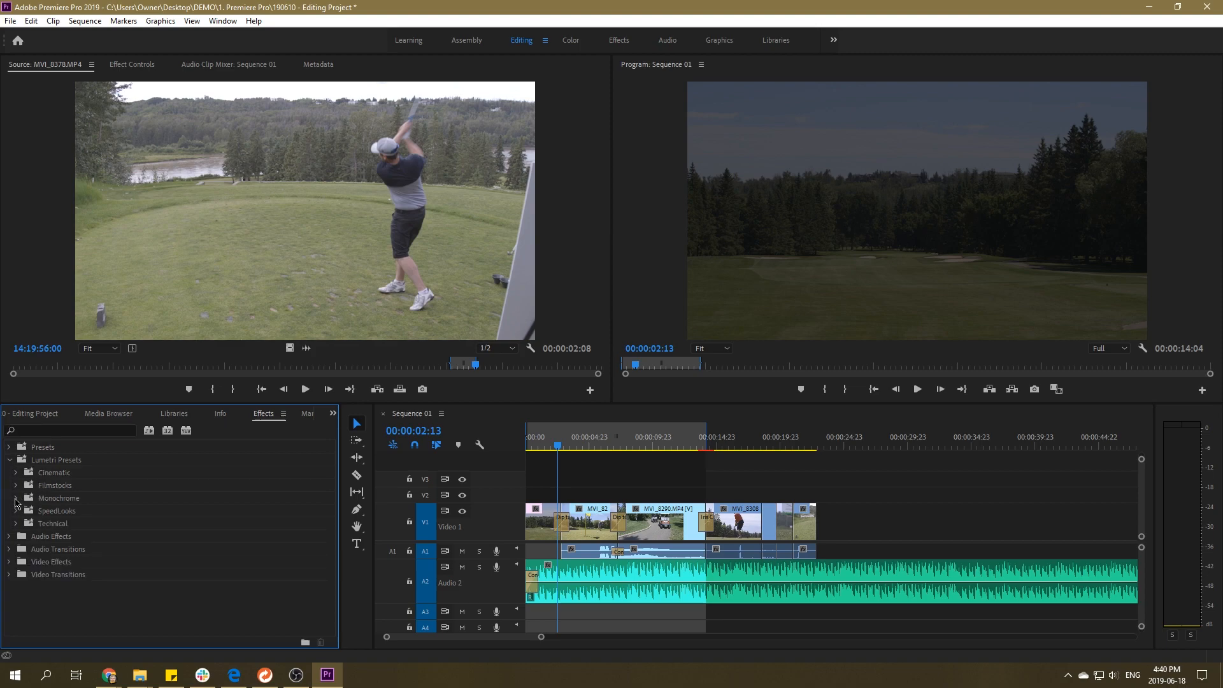
left_click(16, 499)
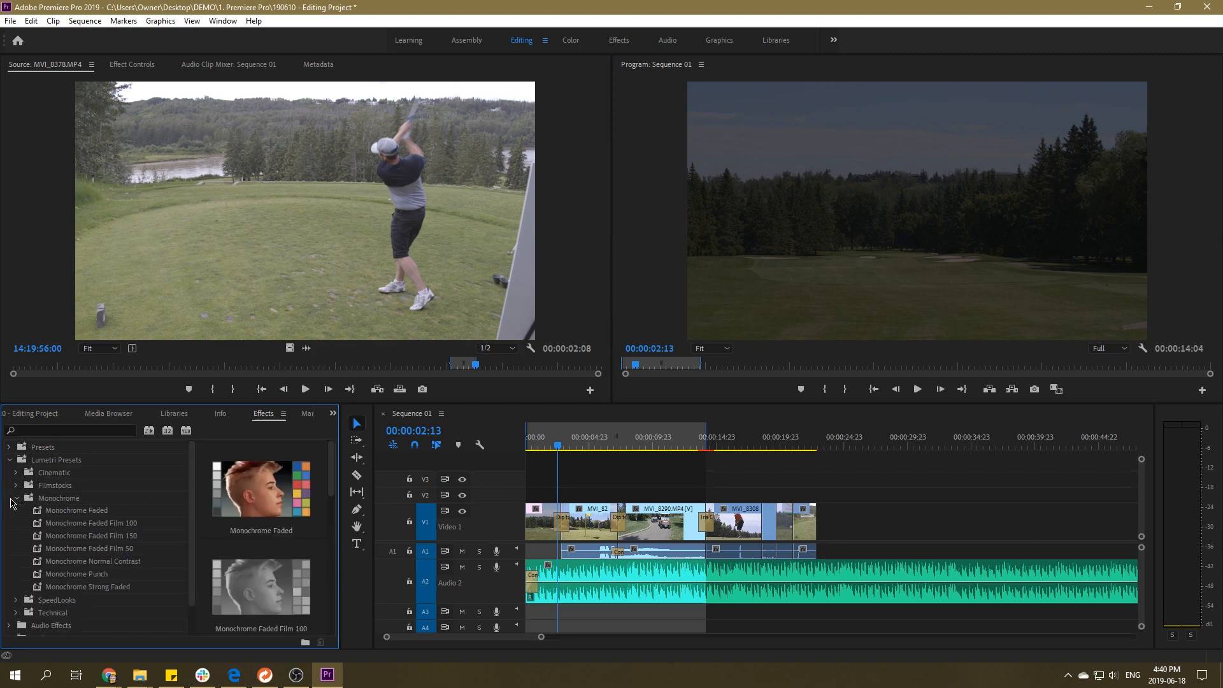
left_click(82, 547)
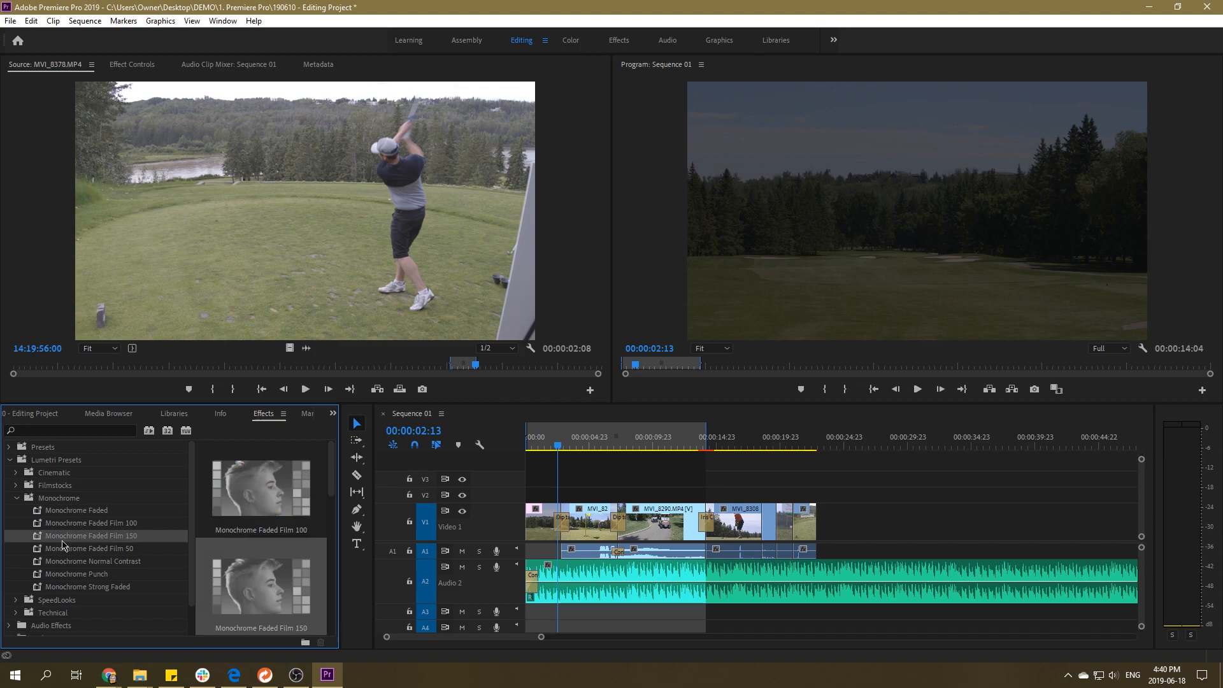
left_click(68, 562)
left_click(71, 585)
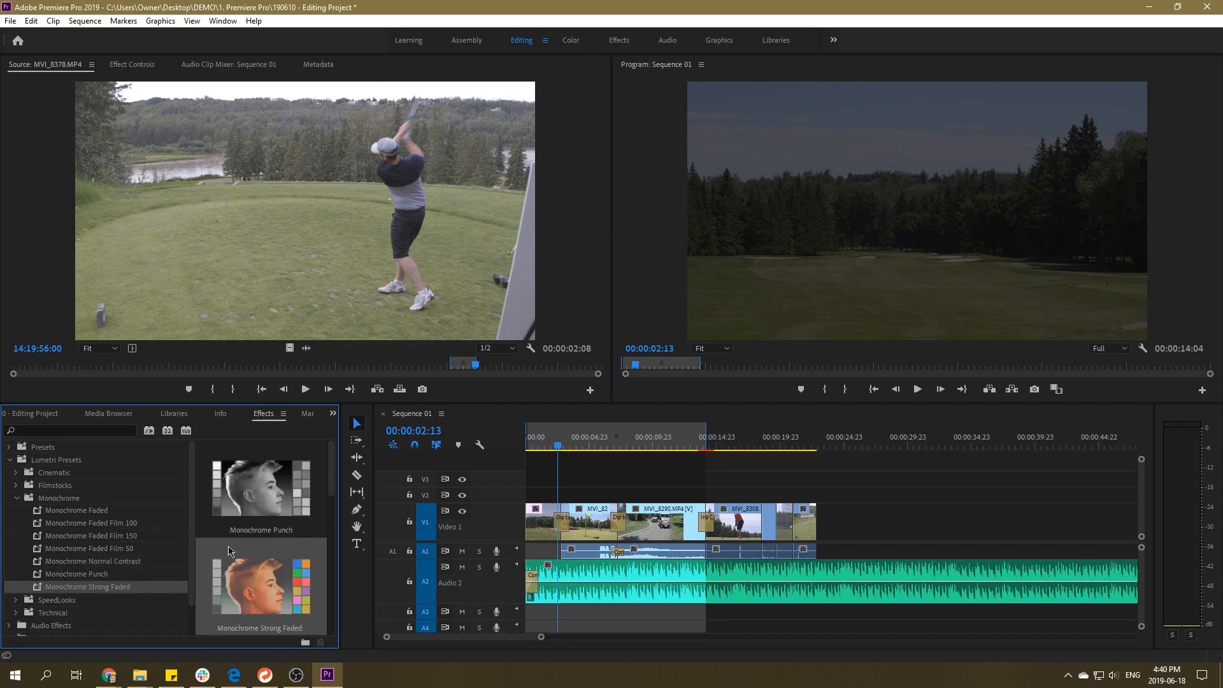
left_click_drag(274, 572, 593, 524)
left_click(17, 498)
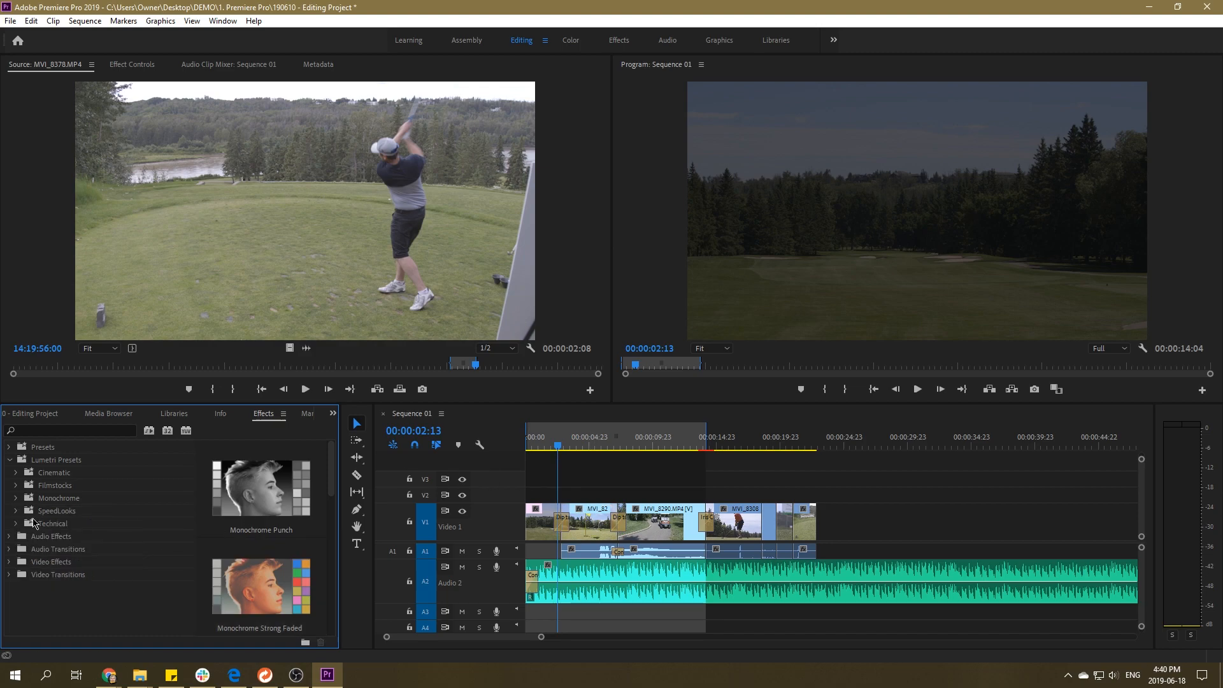
- Search the effects for "lumetri co" and apply Lumetri Color to the MVI_8289 clip
left_click(70, 431)
type("l")
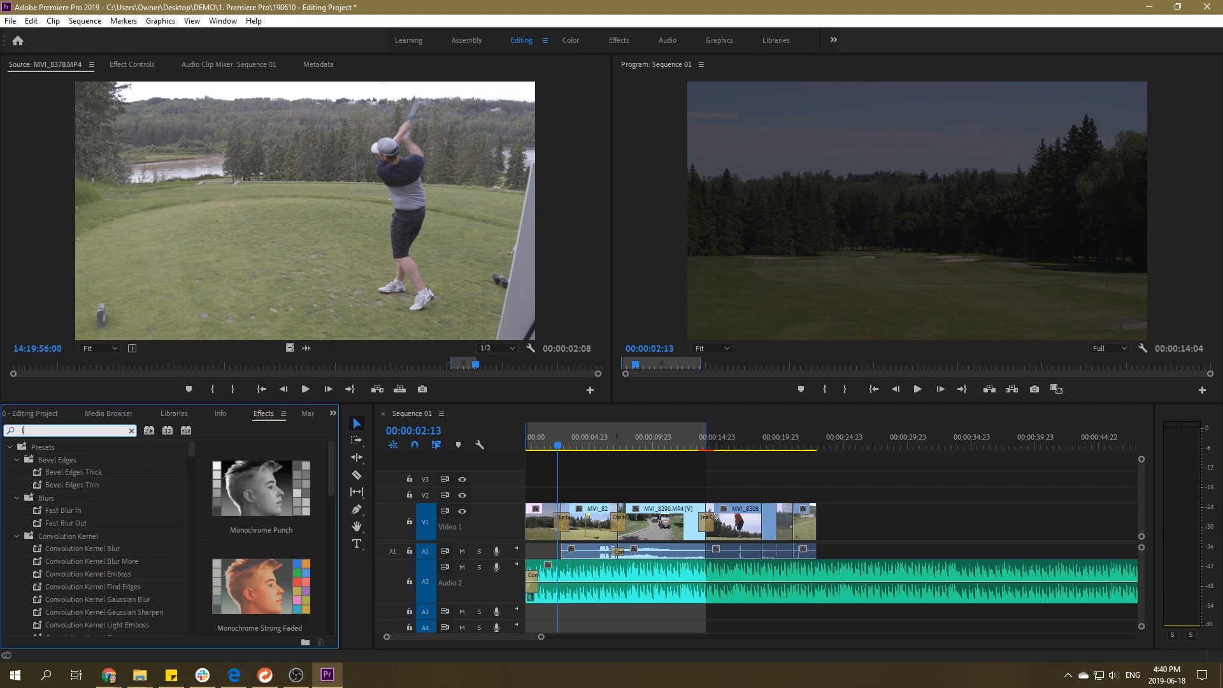
type("umetri co")
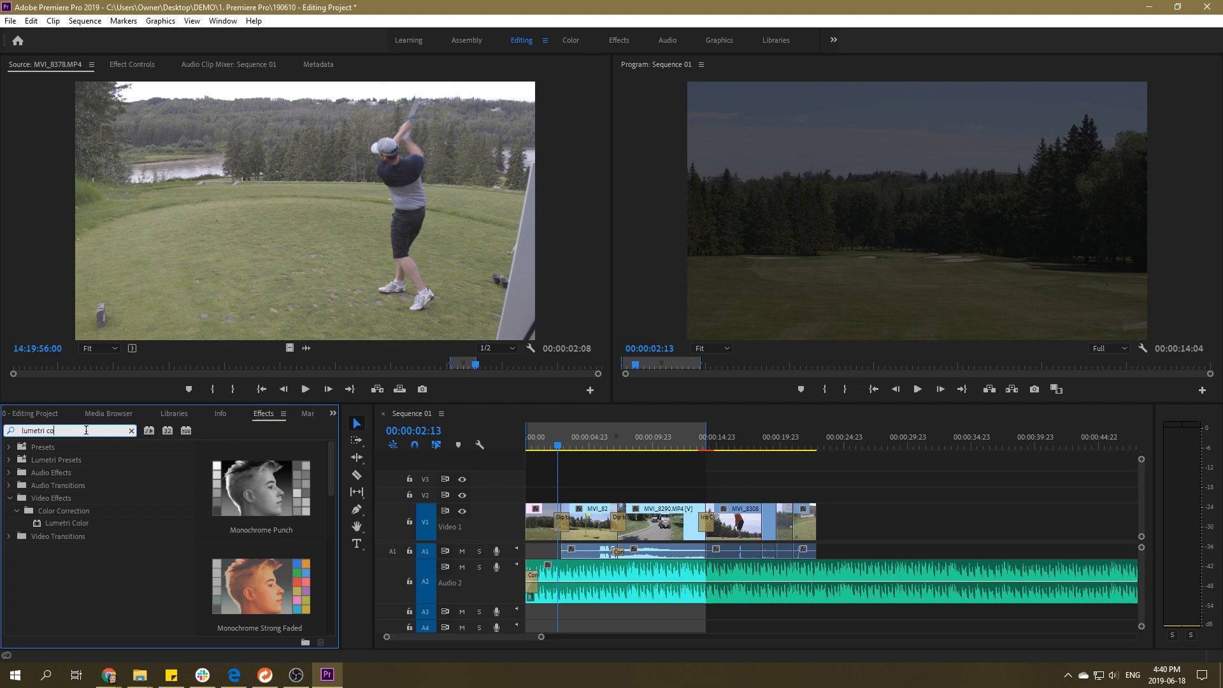
left_click(57, 524)
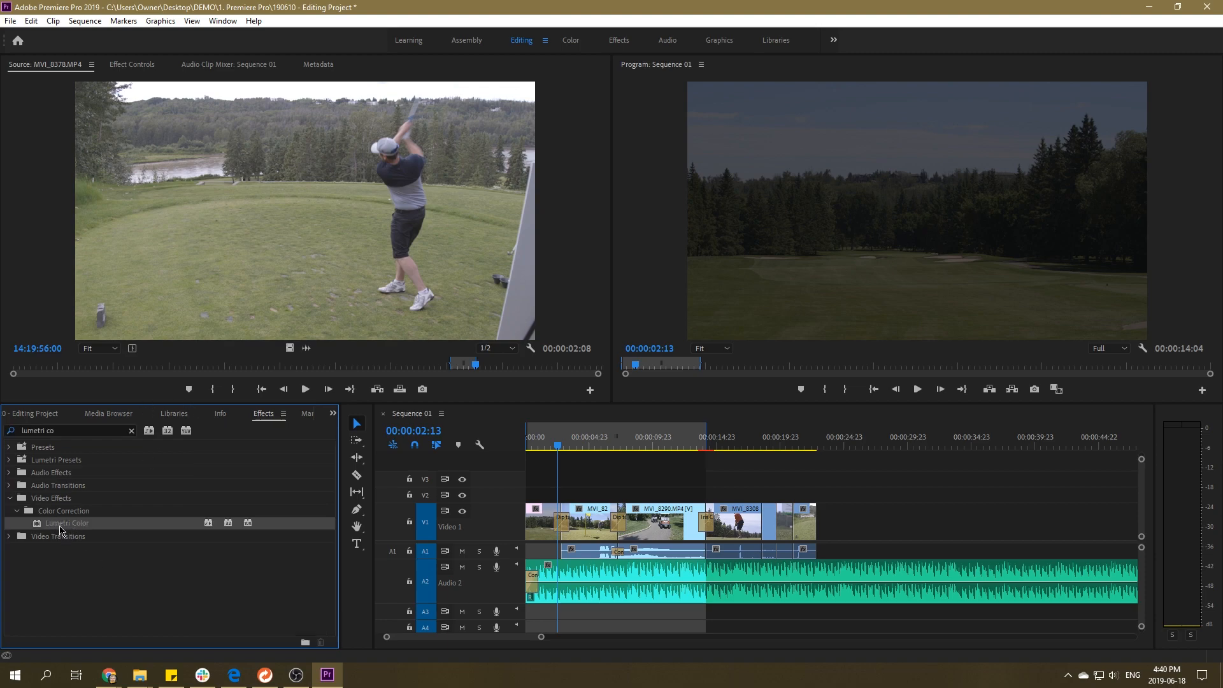
right_click(64, 528)
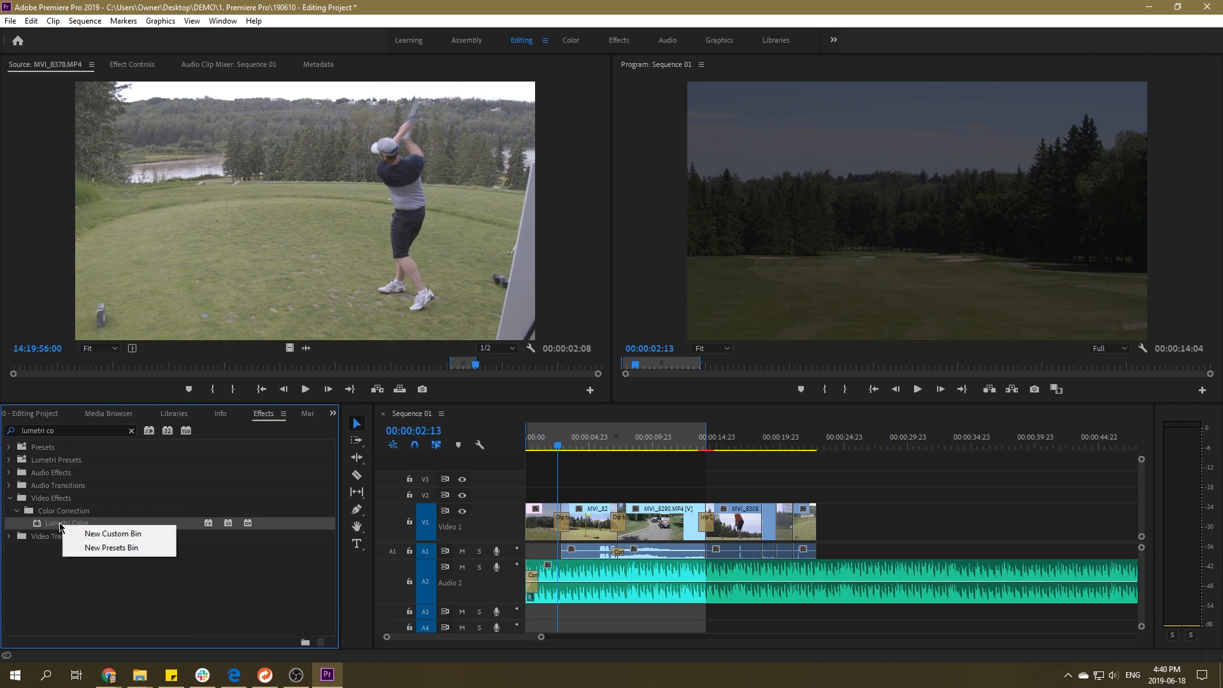
left_click(46, 527)
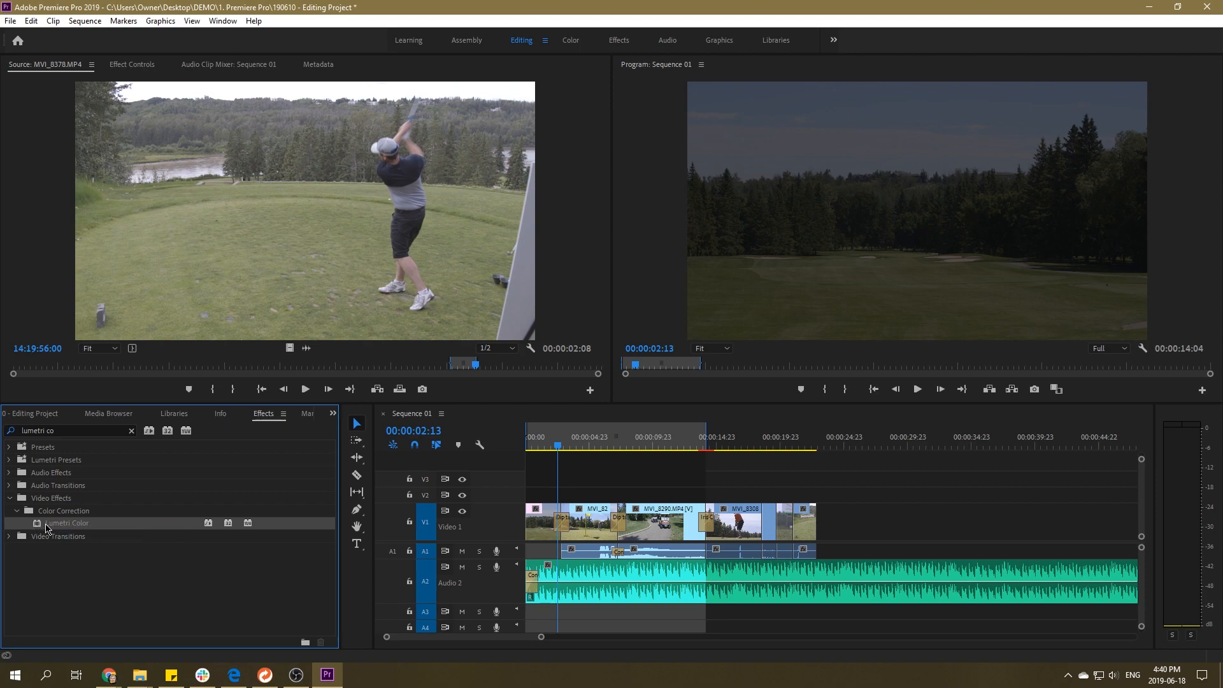
left_click(53, 570)
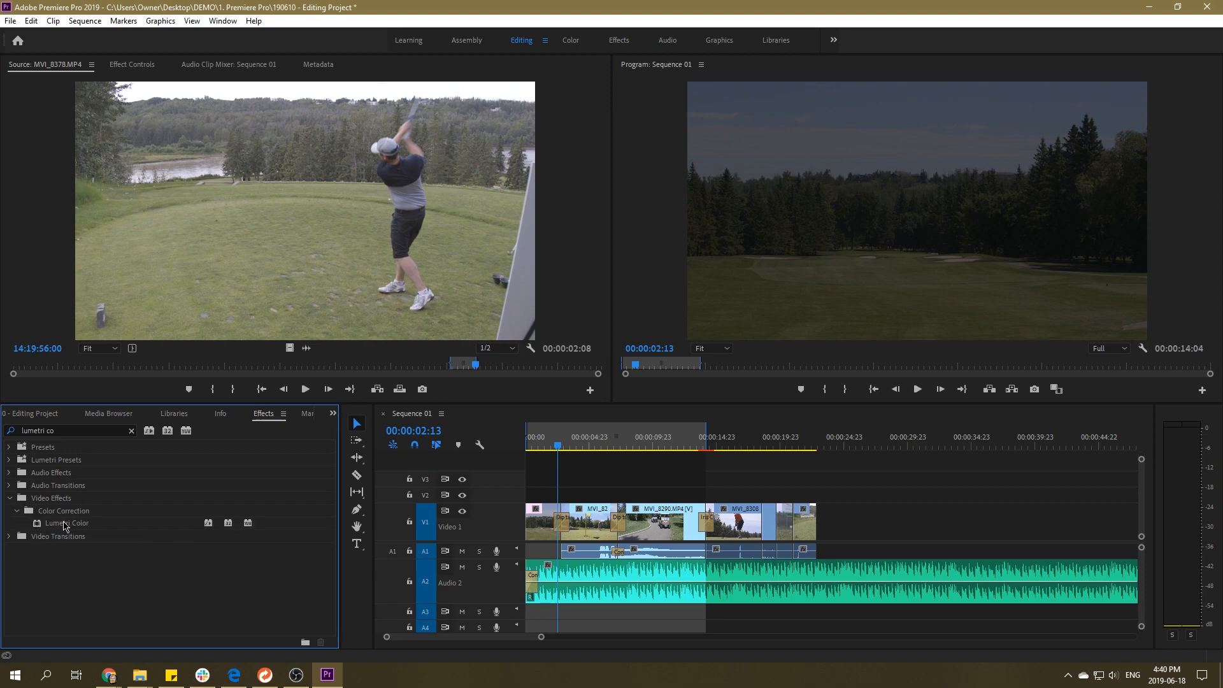
left_click_drag(53, 526, 594, 528)
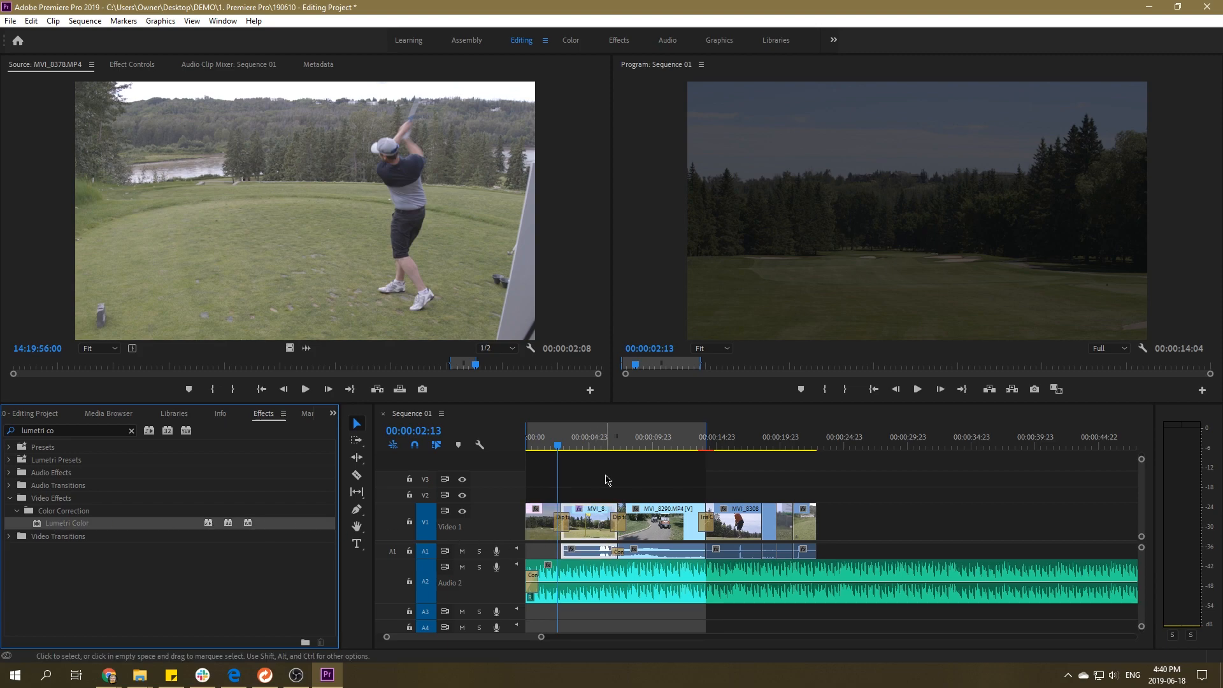
- Show the effect controls of MVI_8289 at 00:00:04:15 and collapse its Motion, Opacity and Lumetri Color properties
left_click_drag(577, 446, 586, 446)
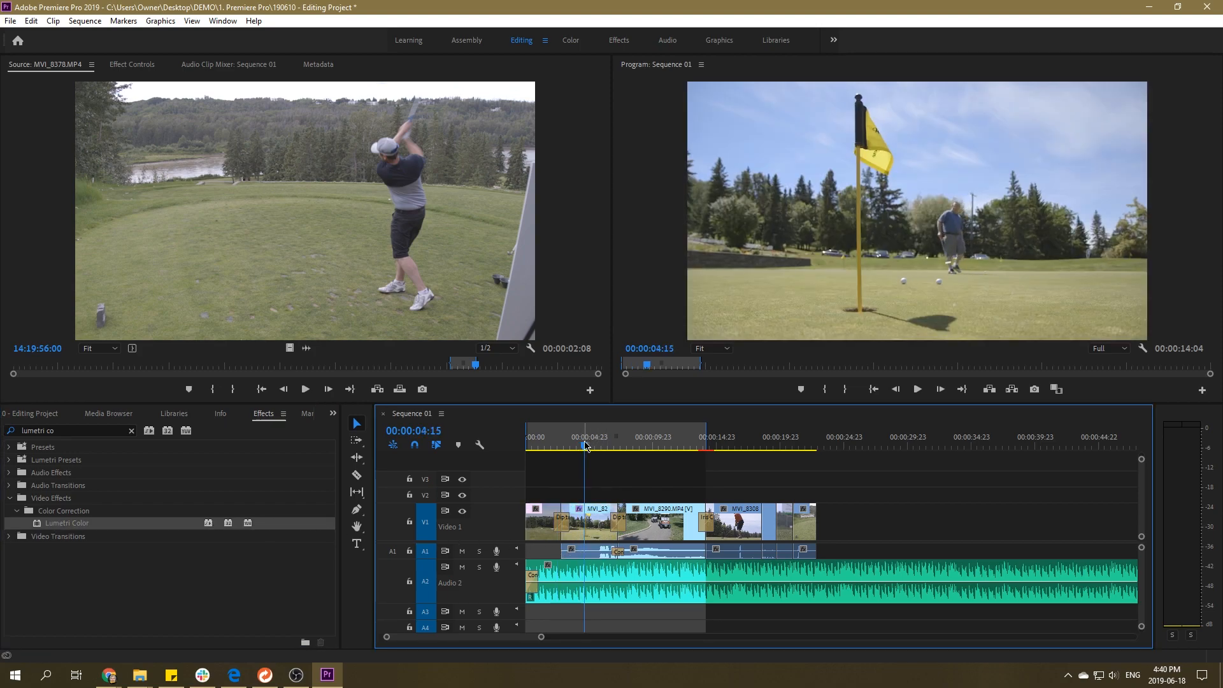
left_click(592, 532)
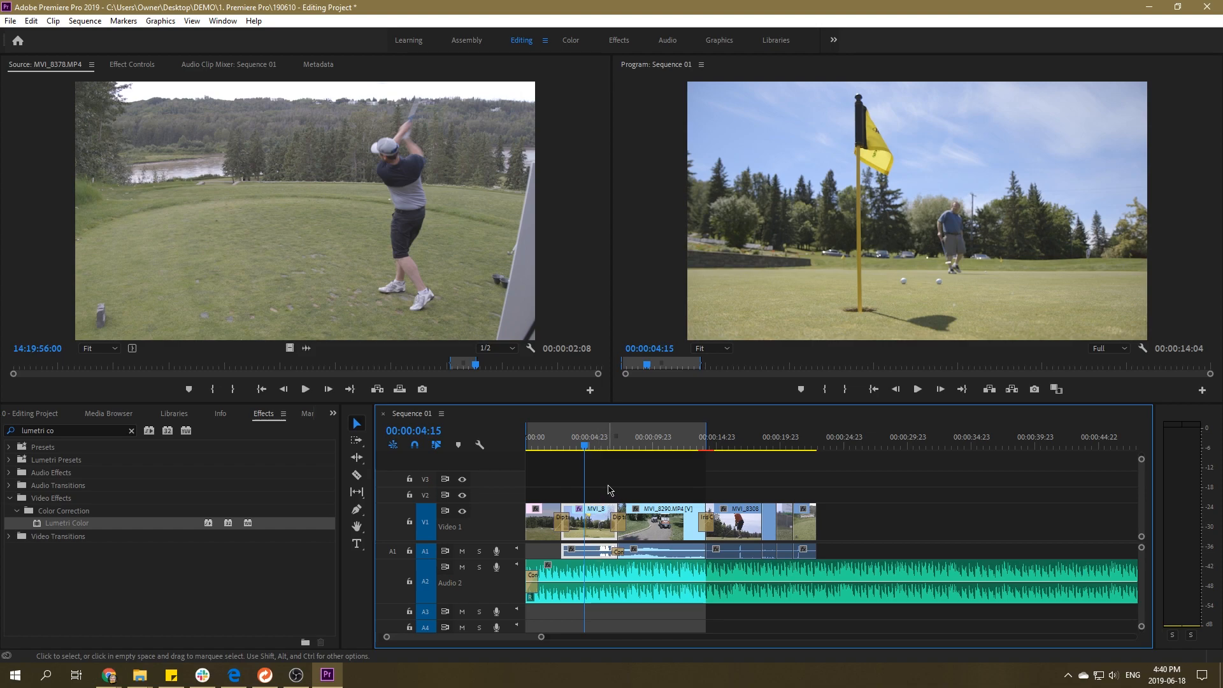
left_click(125, 65)
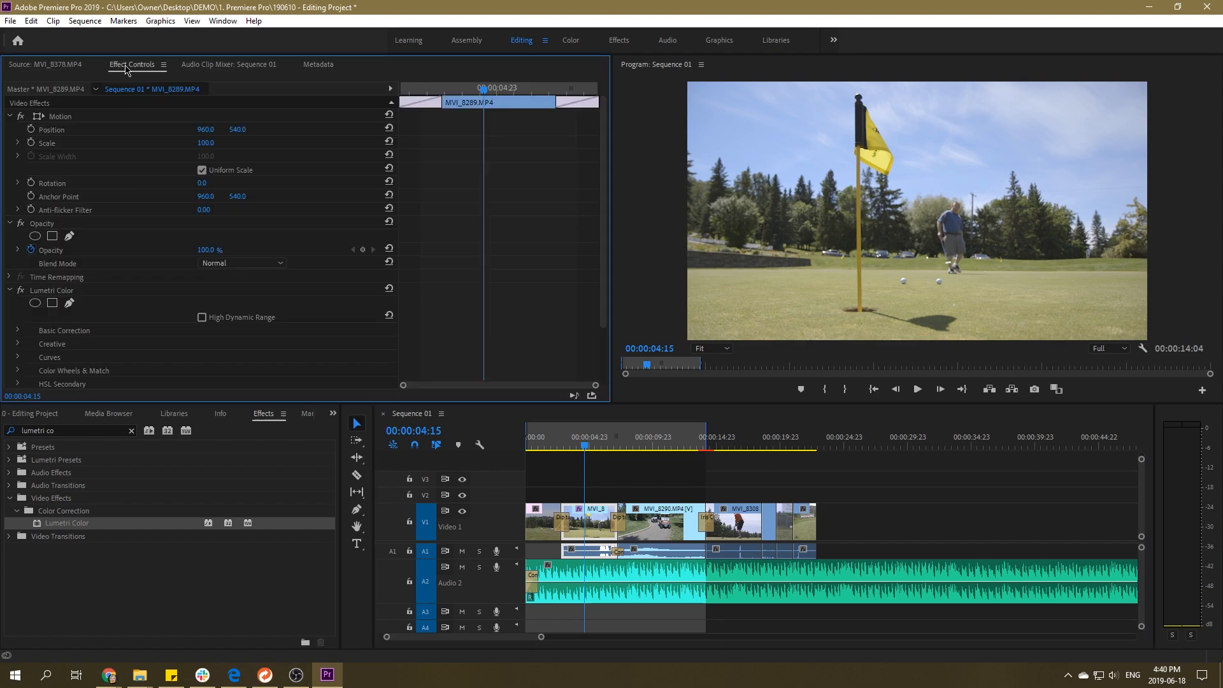
left_click(9, 116)
left_click(9, 130)
left_click(9, 156)
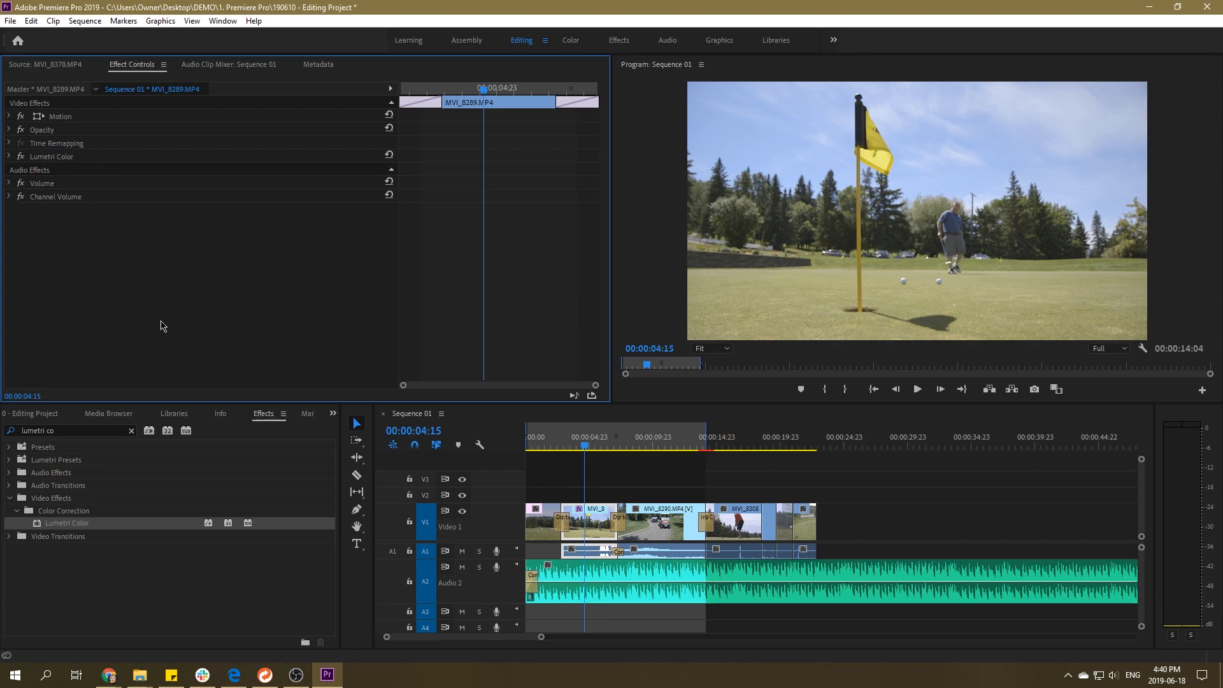
left_click(595, 534)
- Scale MVI_8289 to 177 and set its vertical position to 224 in the Motion properties
left_click(9, 117)
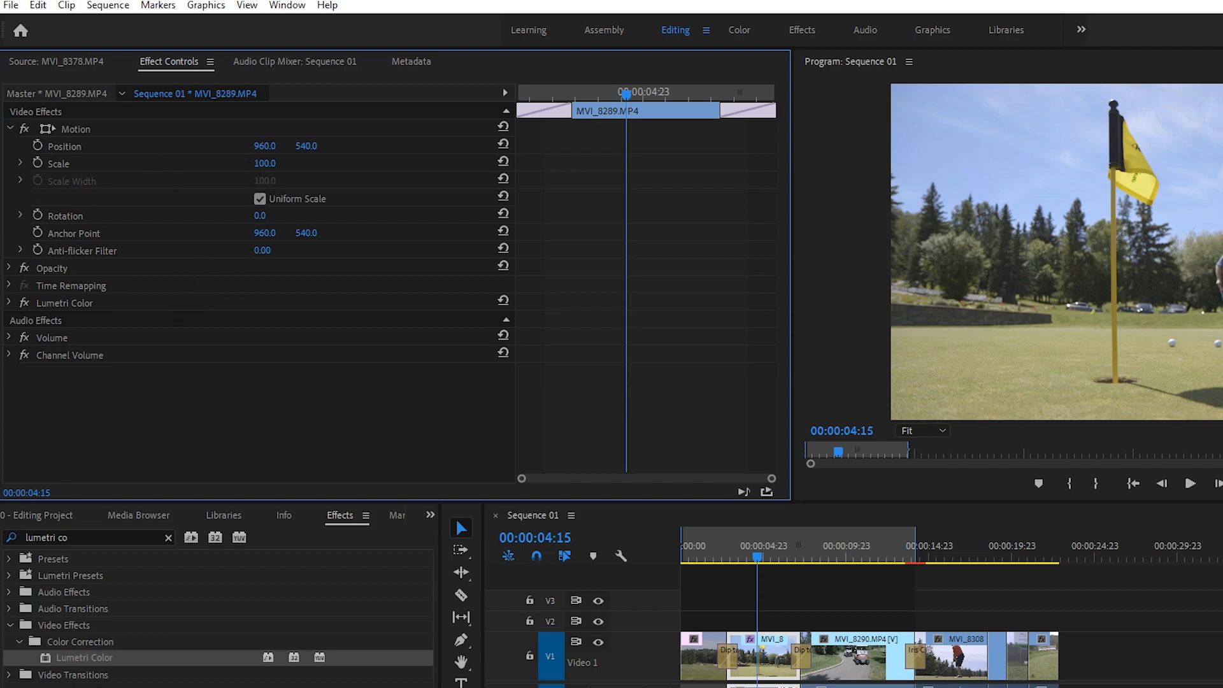
left_click_drag(265, 164, 302, 156)
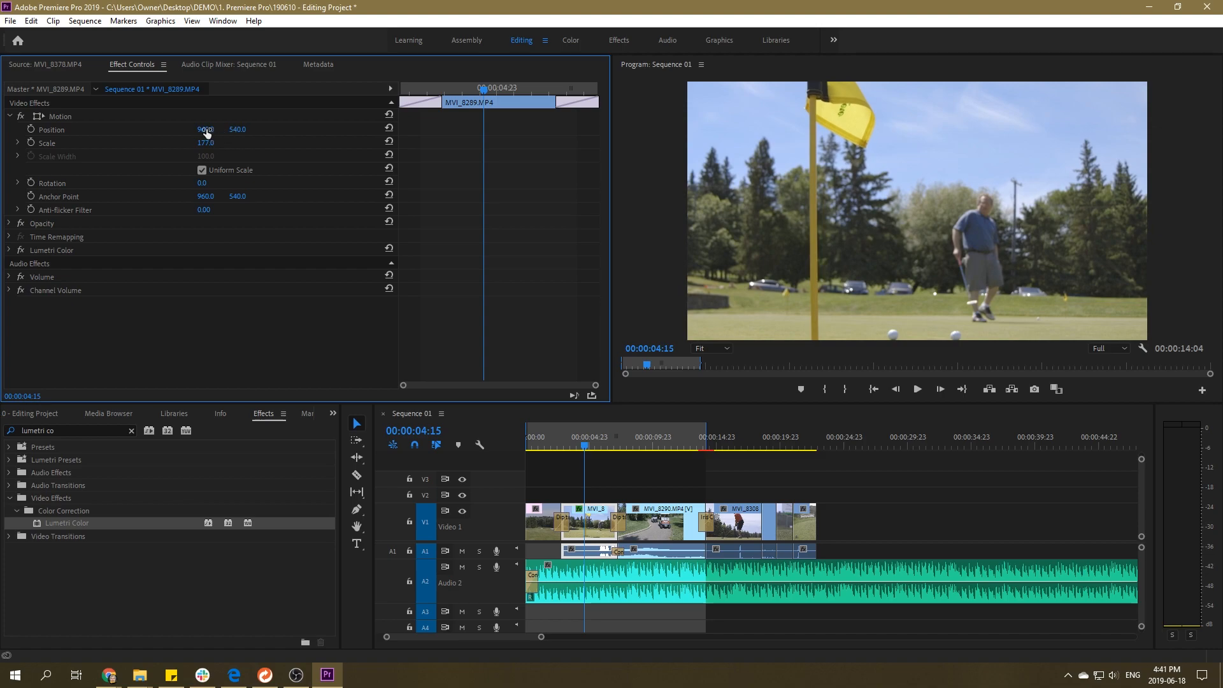
left_click_drag(238, 129, 37, 129)
- Play MVI_8289 from its start to the Dip to White transition to check the enlarged framing
left_click_drag(584, 446, 562, 446)
key("space")
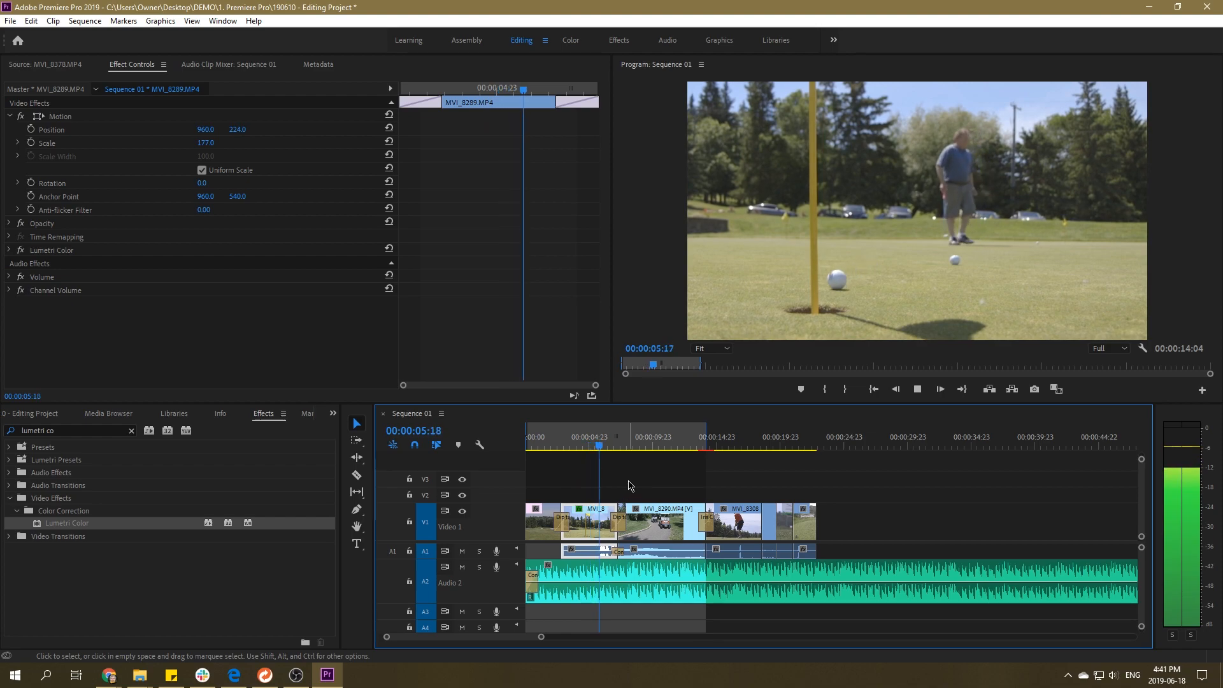
key("space")
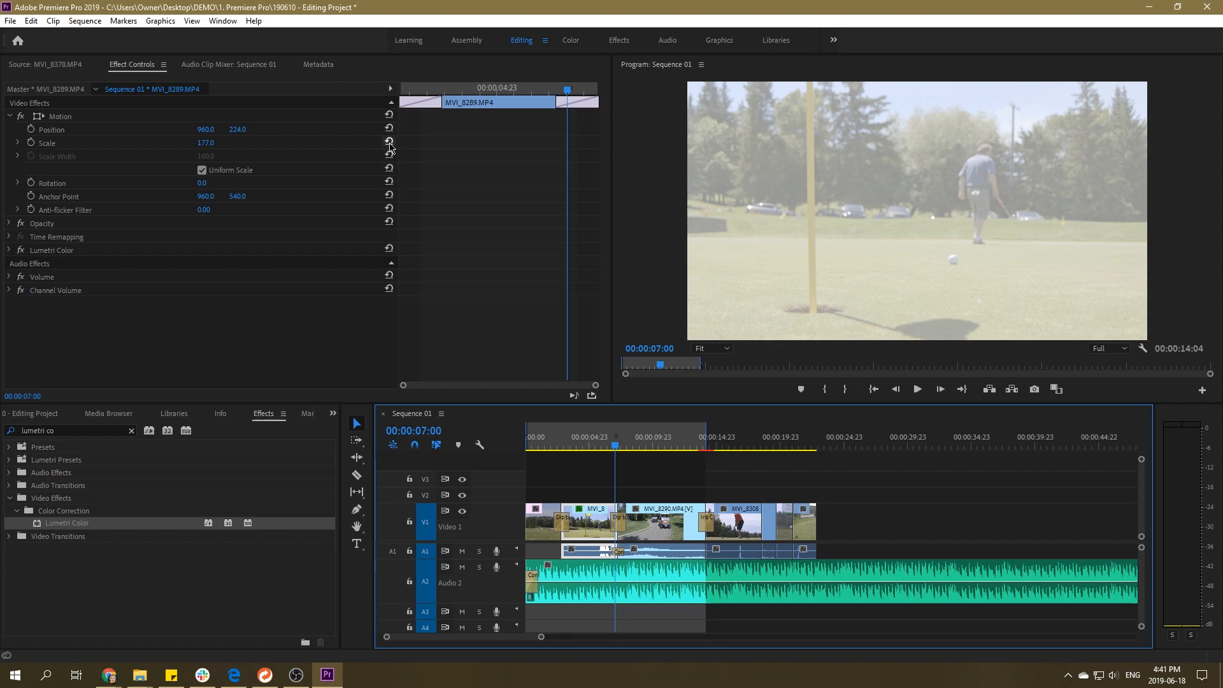
- Reset the scale and position of MVI_8289 to their defaults
left_click(390, 142)
left_click(389, 129)
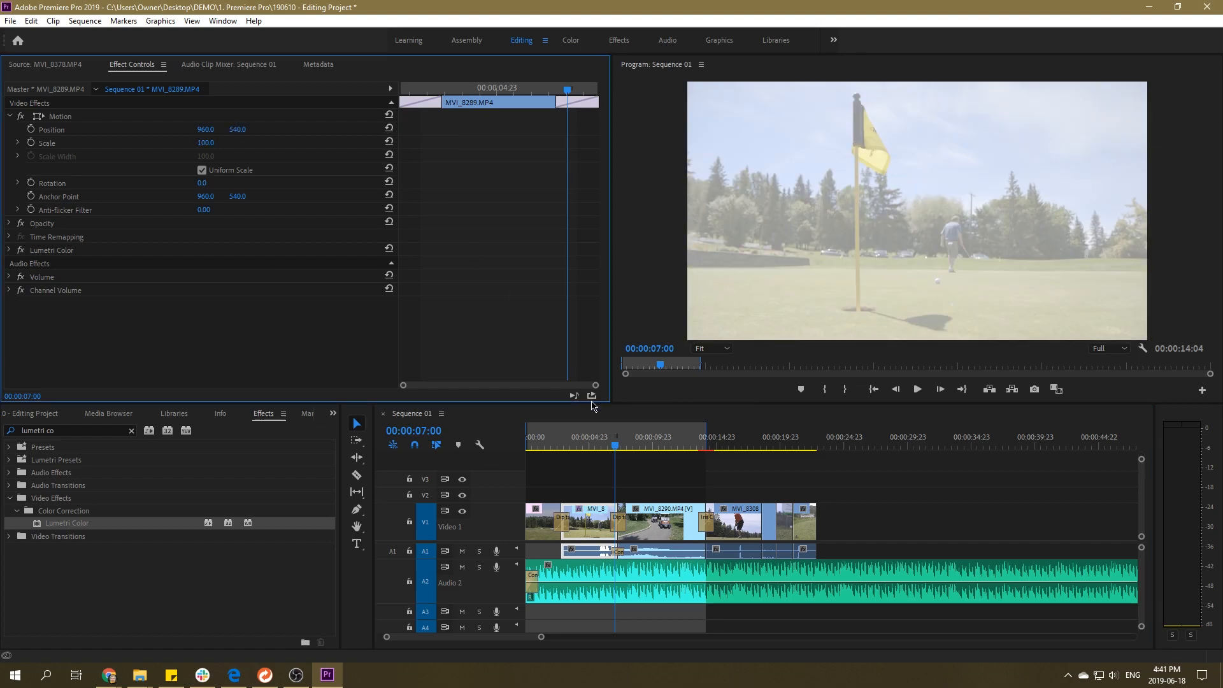
- Expand the Opacity properties of MVI_8289 and add a 100% opacity keyframe at 00:00:04:07
left_click_drag(606, 444, 593, 438)
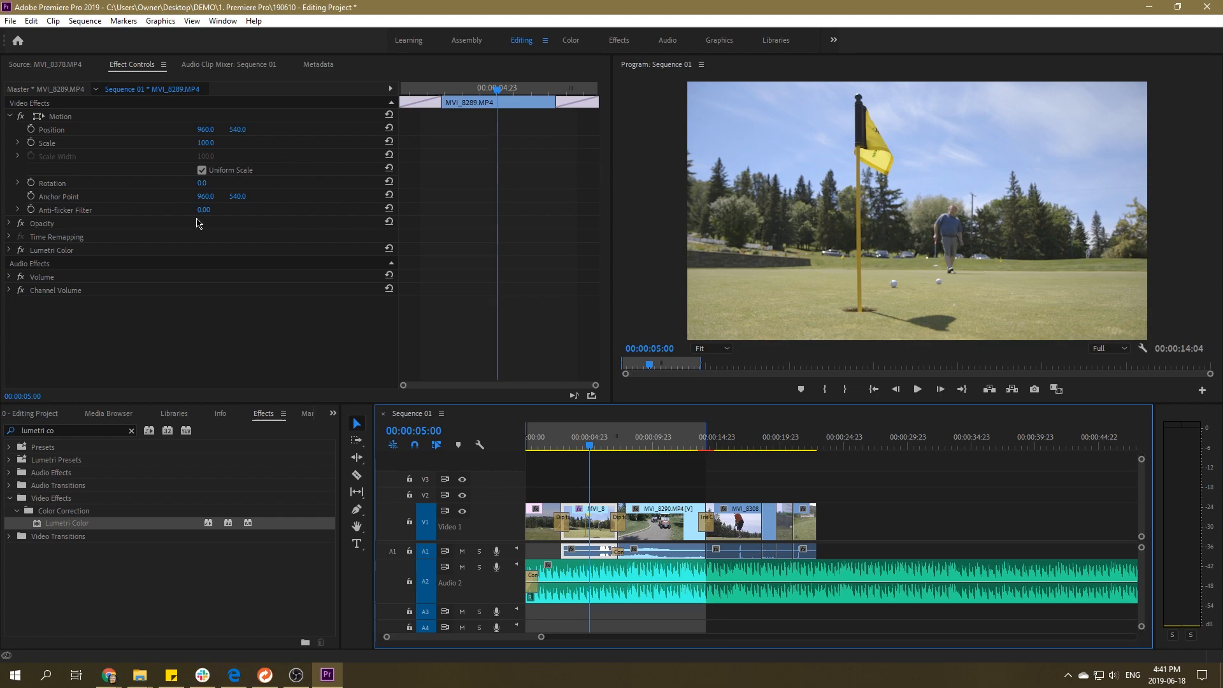
left_click(9, 224)
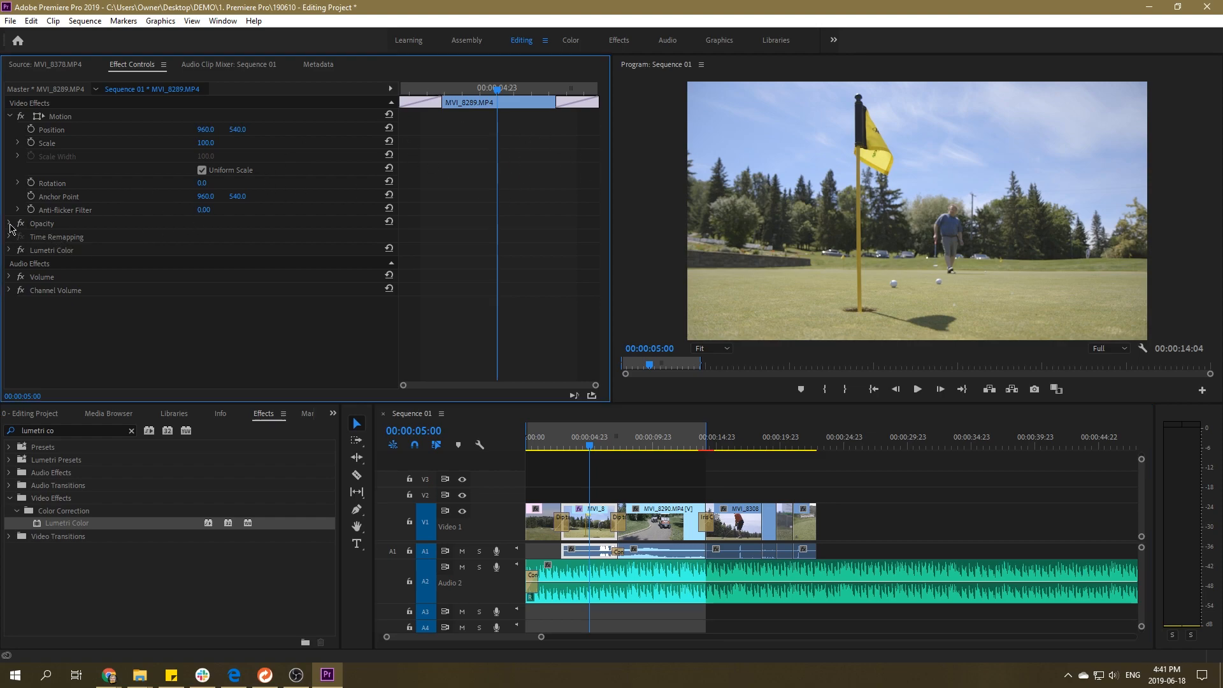
left_click(590, 448)
left_click_drag(589, 448, 580, 448)
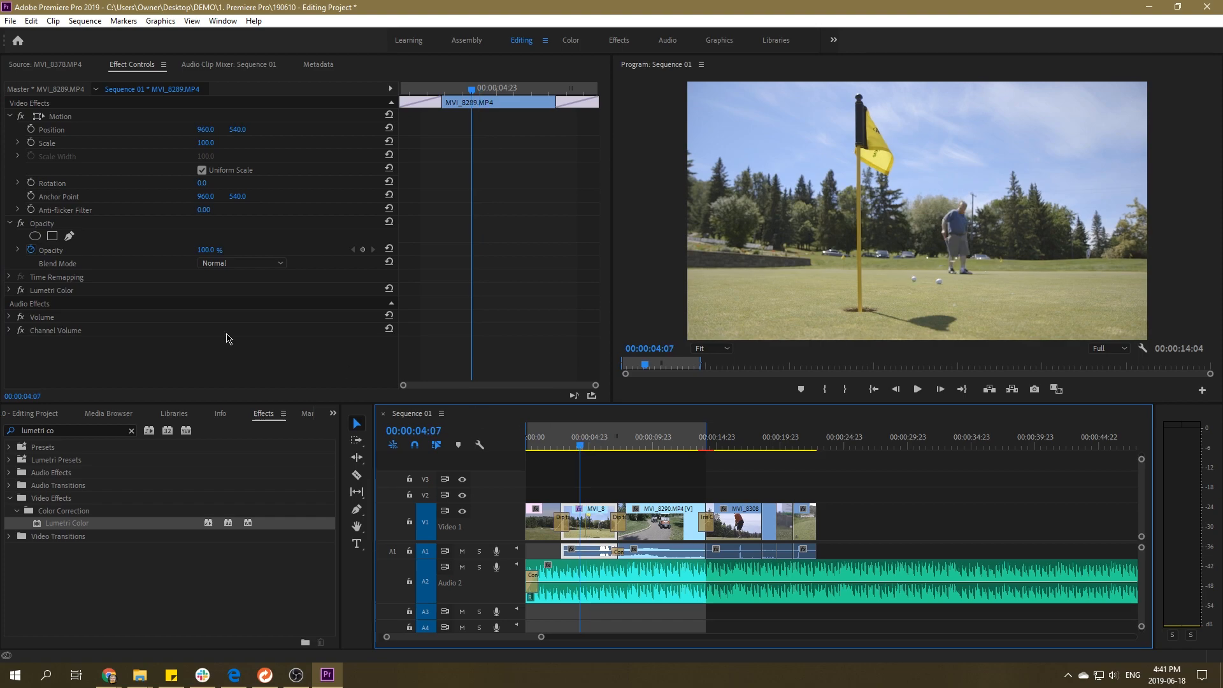
mouse_move(210, 250)
left_mouse_down()
mouse_move(161, 249)
mouse_move(211, 250)
left_mouse_up()
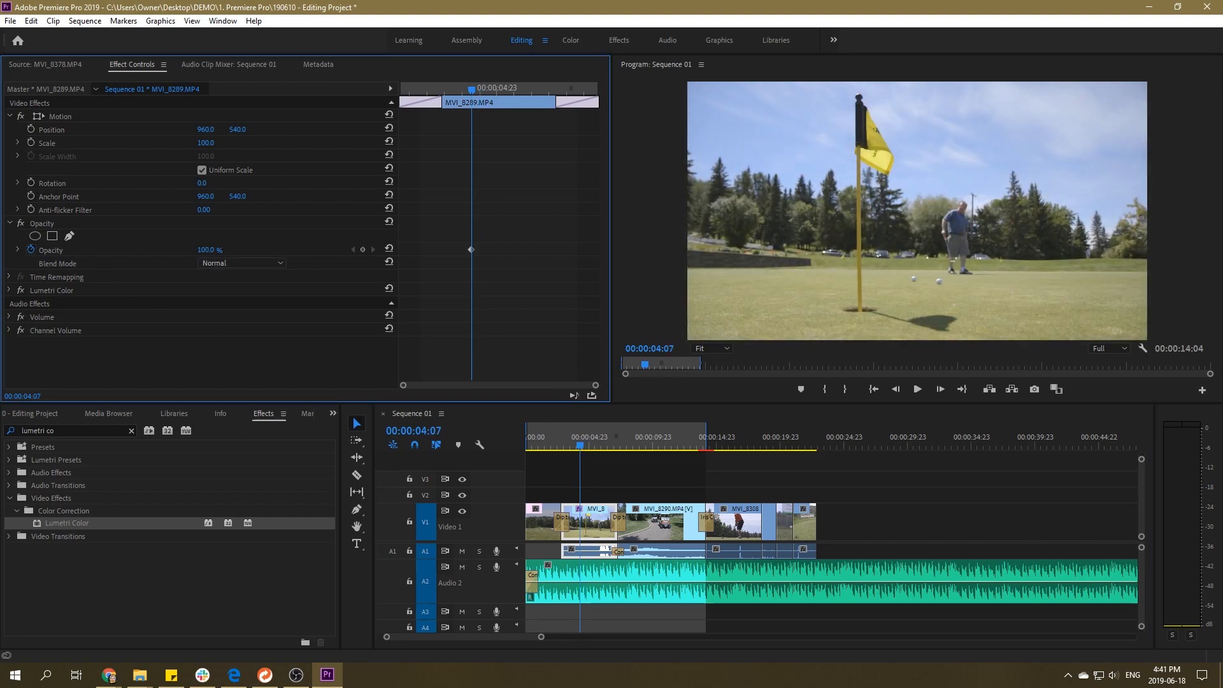
- Move MVI_8289 onto V2 above the start of MVI_8290 and place the playhead at 00:00:08:06
left_click(634, 496)
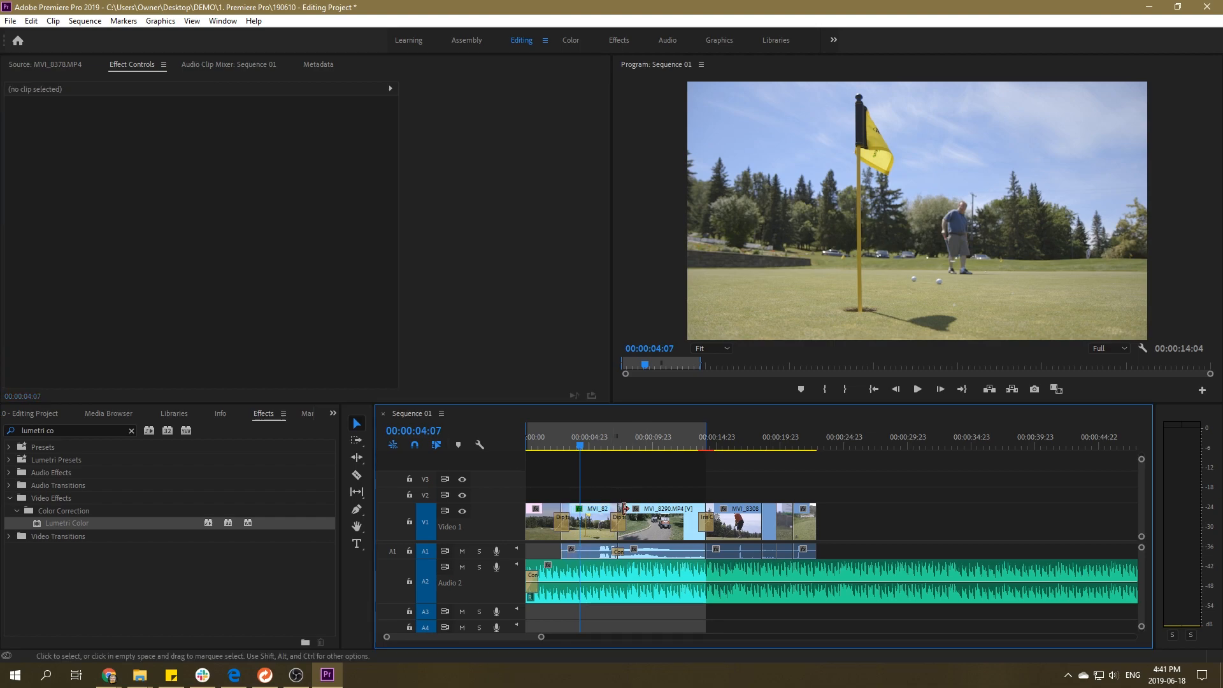
left_click_drag(592, 540, 640, 496)
left_click(663, 479)
left_click(633, 446)
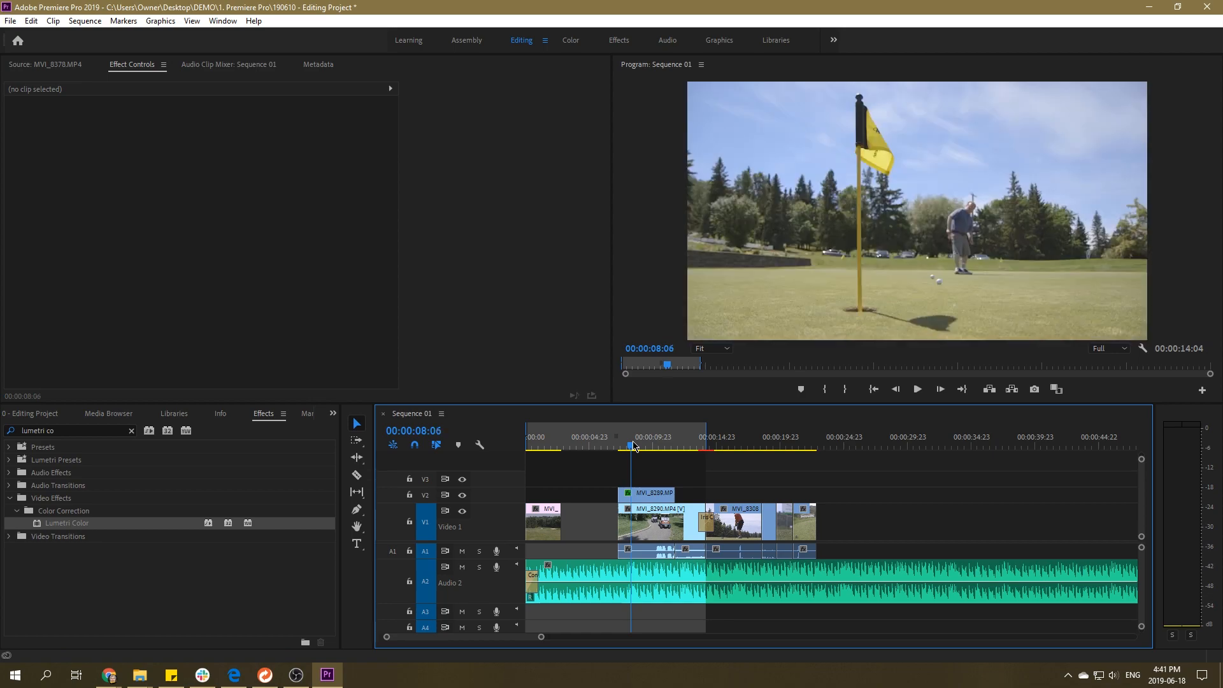
- Set the opacity of MVI_8289 on V2 to 50% at 00:00:08:06
left_click(650, 495)
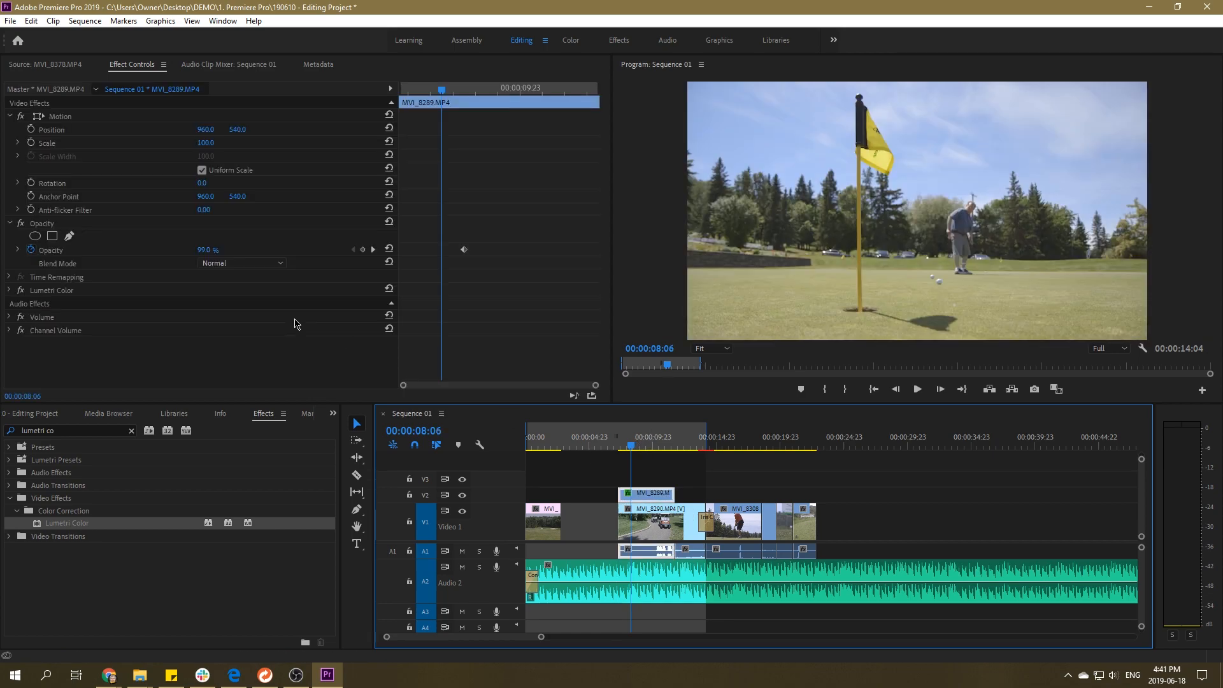
left_click(205, 249)
type("50")
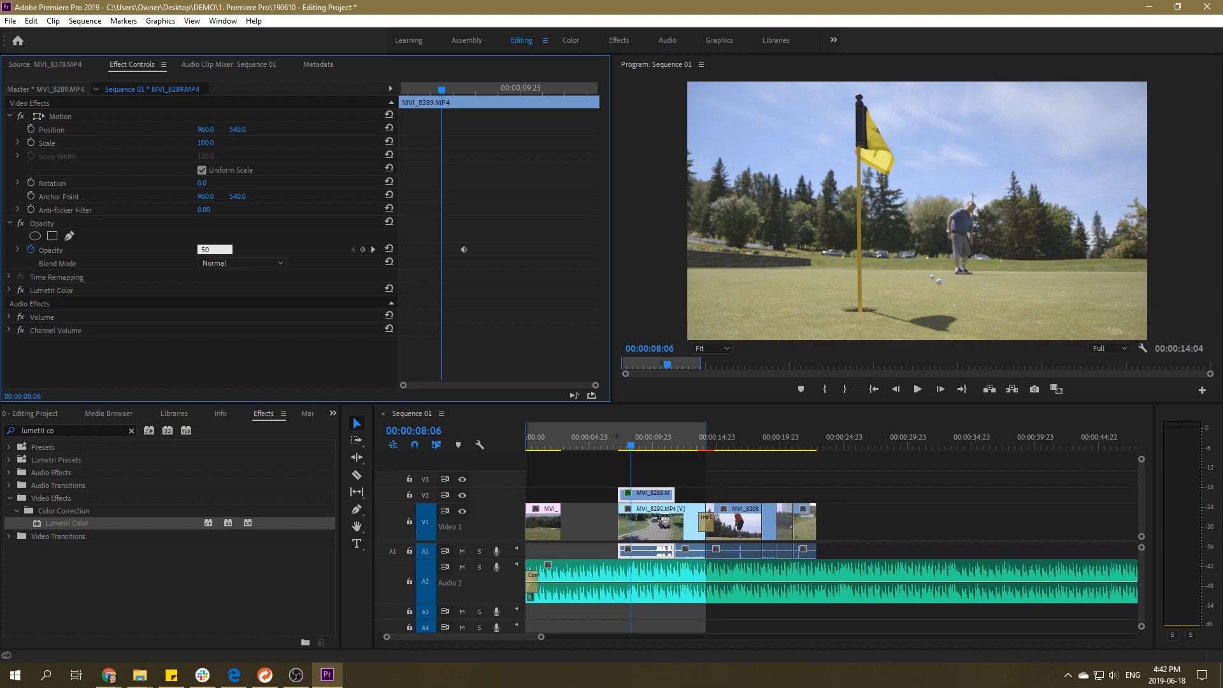
key("Return")
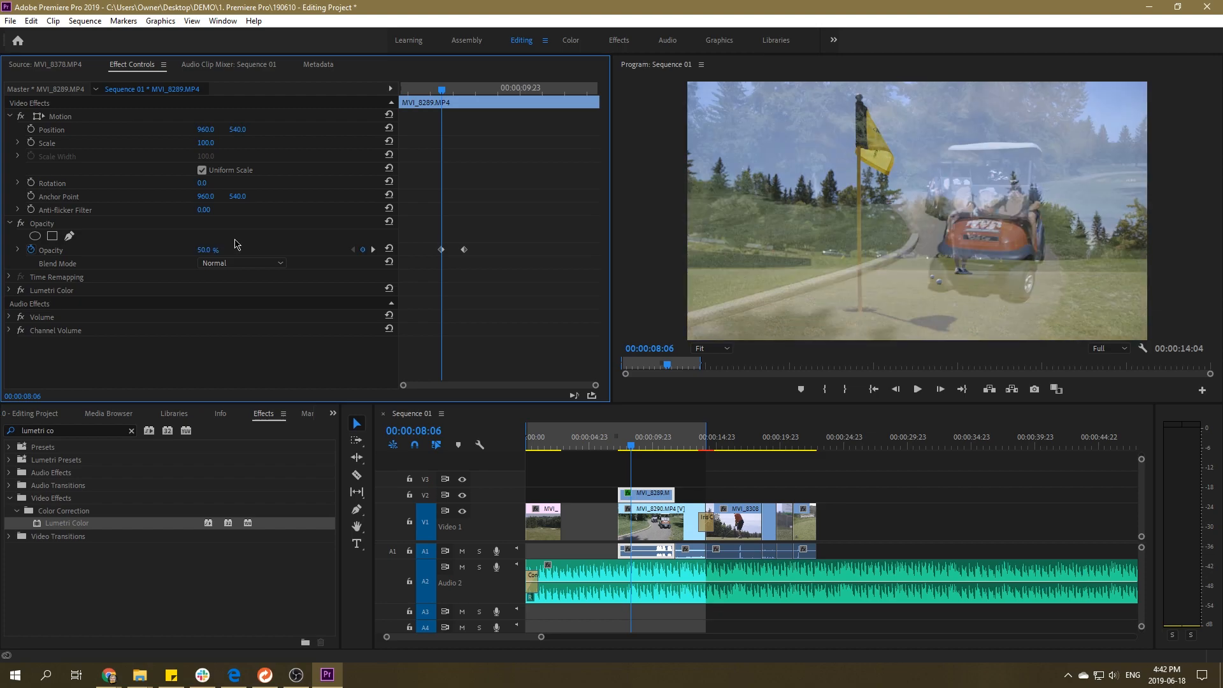
- Play back the opacity change of MVI_8289 over MVI_8290, starting again from about 00:00:07:19
key("space")
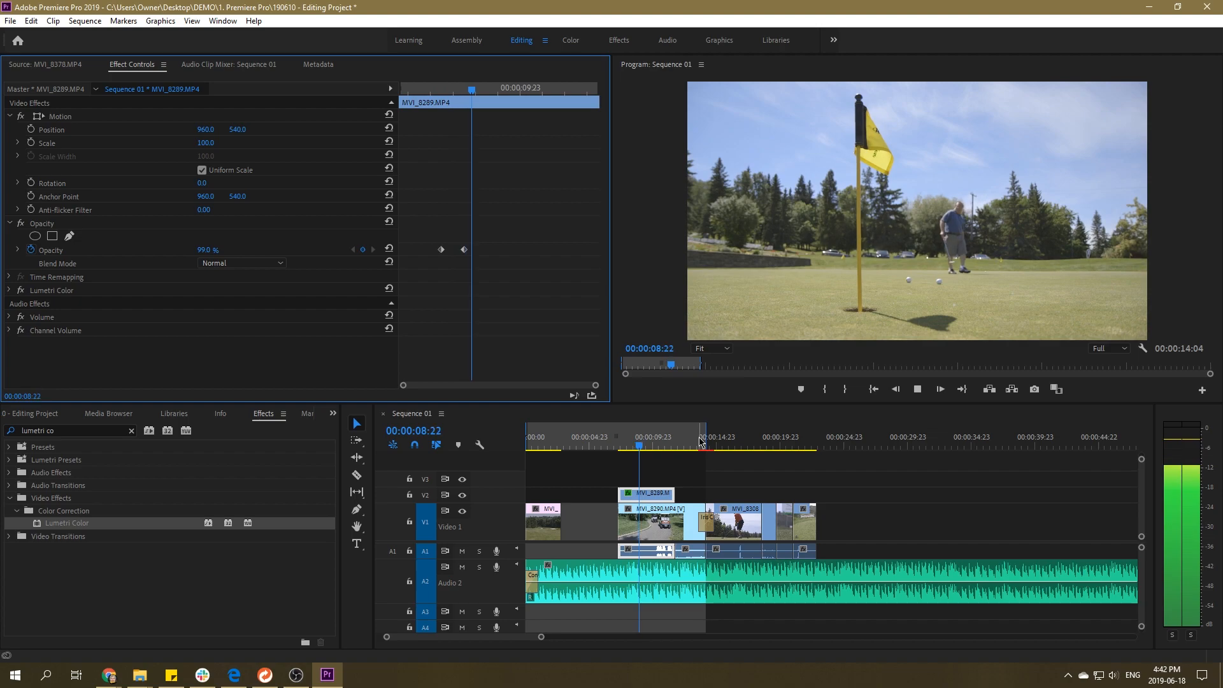
key("space")
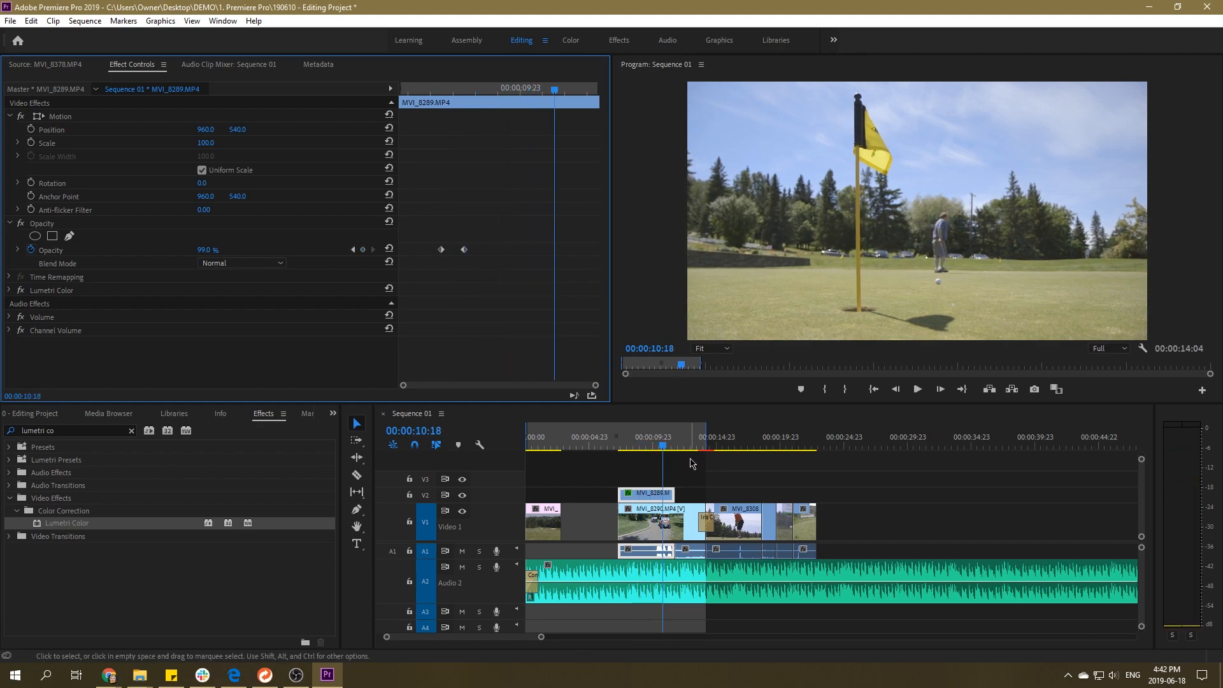
left_click_drag(658, 444, 625, 444)
key("space")
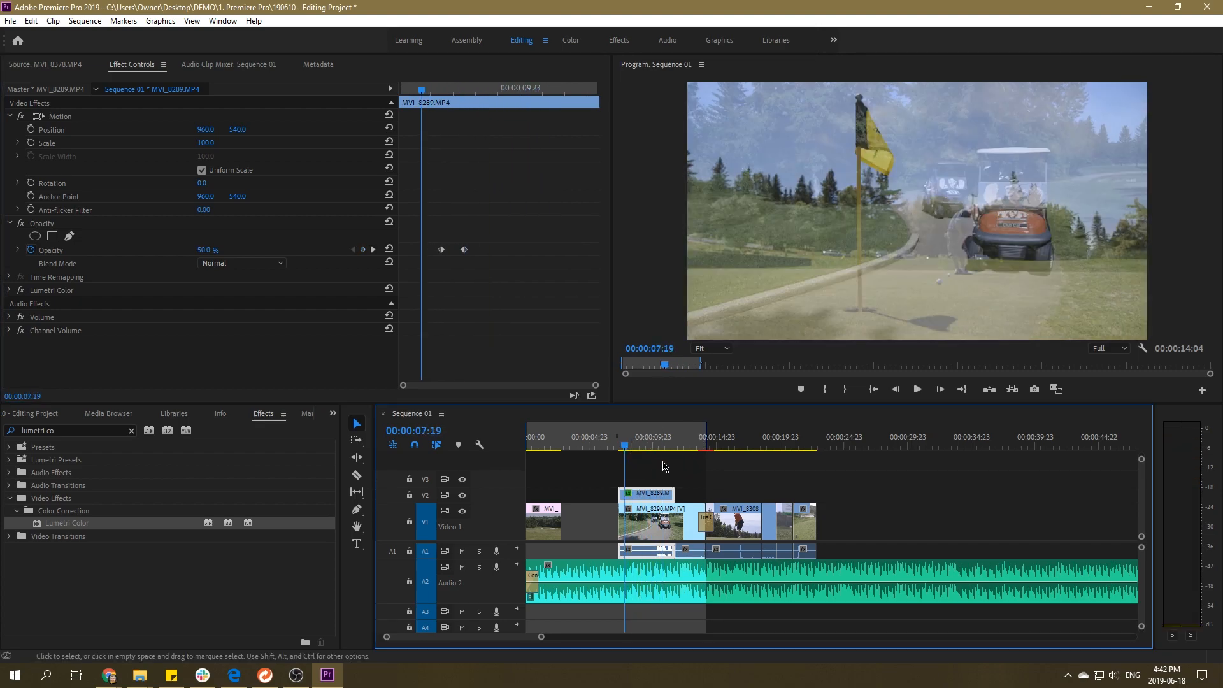
key("space")
- Delete both opacity keyframes of MVI_8289, set its opacity to 50%, and play back the result
left_click(437, 222)
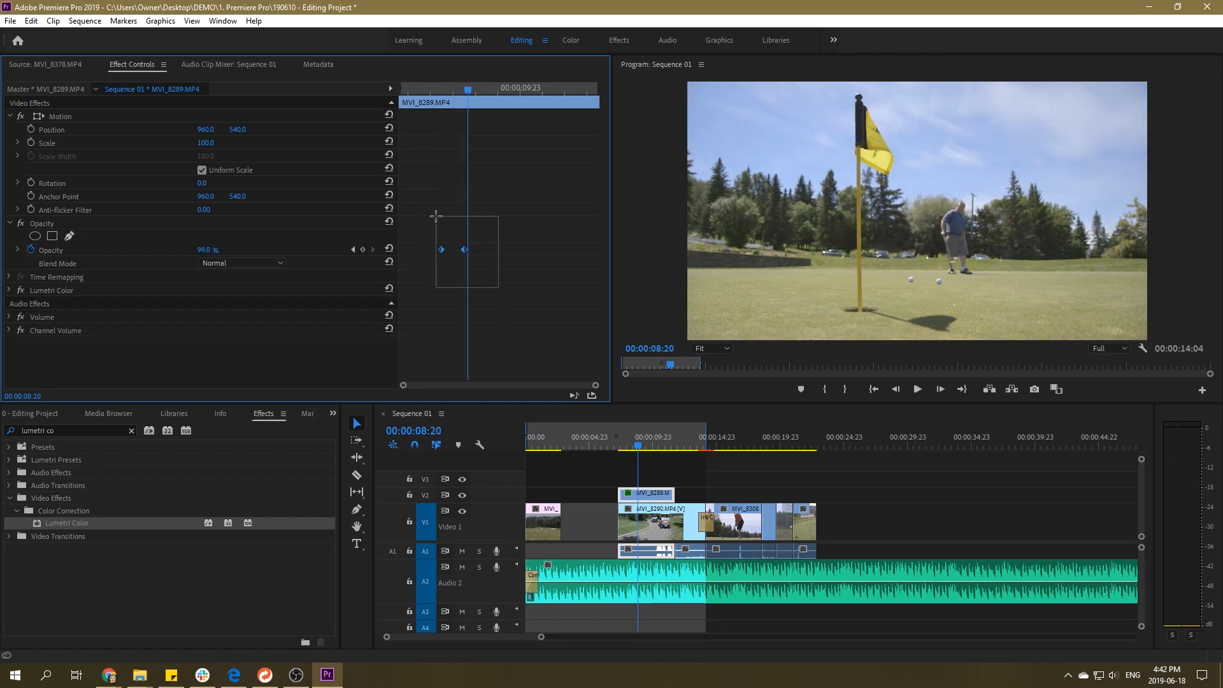
key("Delete")
left_click(223, 249)
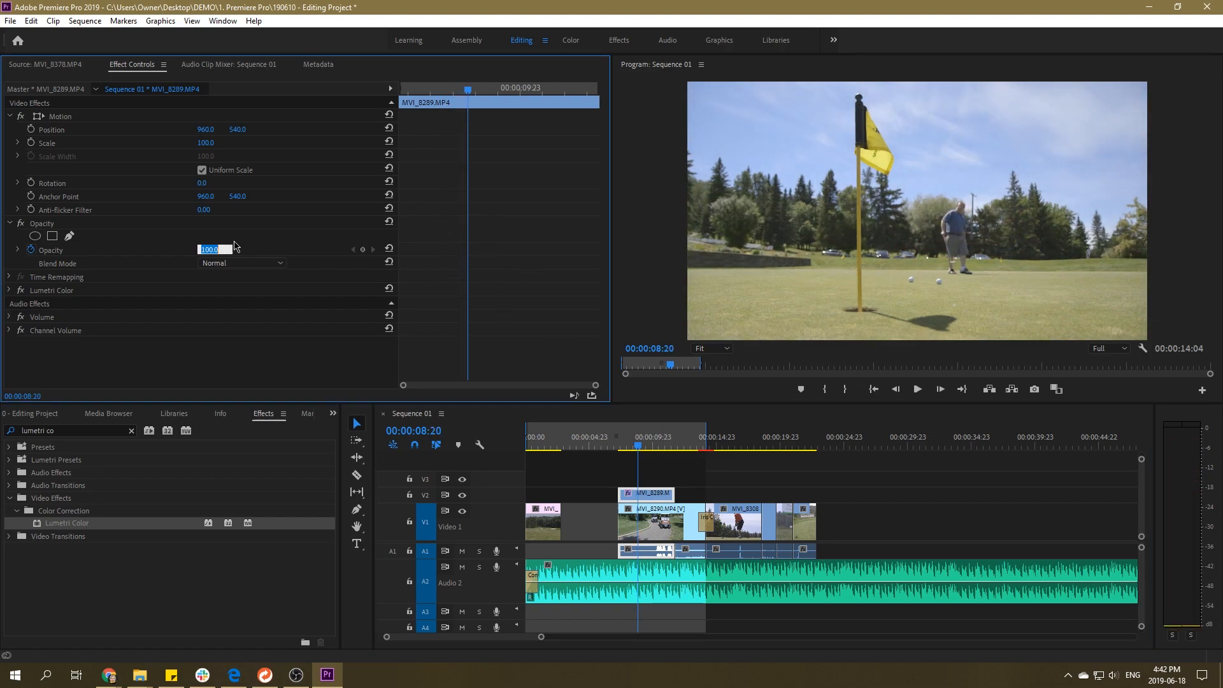
type("50")
key("Return")
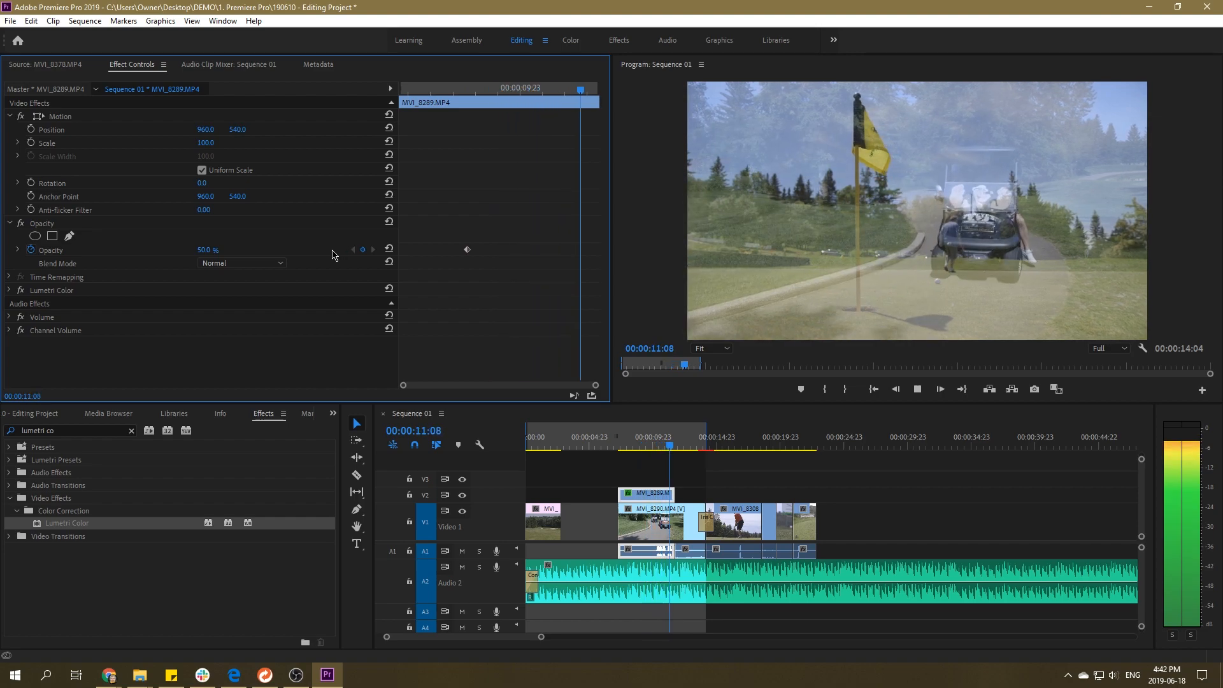
key("space")
- Undo the latest opacity edits and the move of MVI_8289 onto V2
left_click(626, 473)
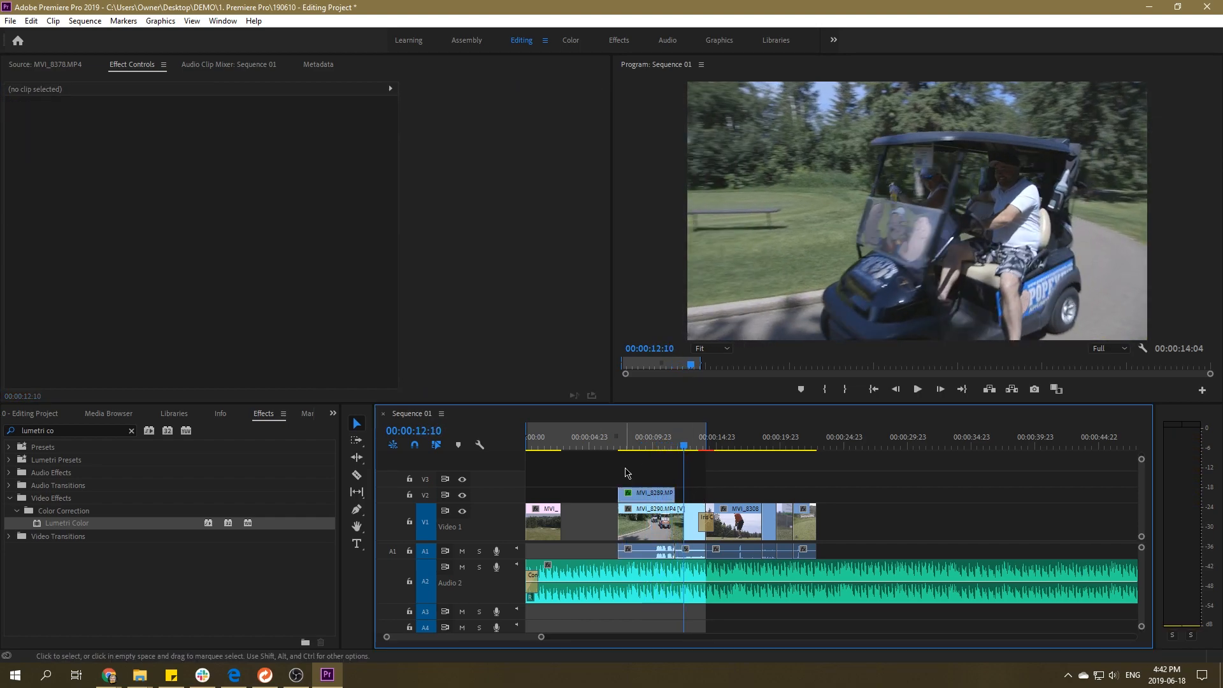
key("ctrl+z")
key("ctrl+z")
key("ctrl+z")
- Collapse the Motion properties, then select MVI_8289 on V1 and place the playhead at 00:00:04:19
left_click(643, 517)
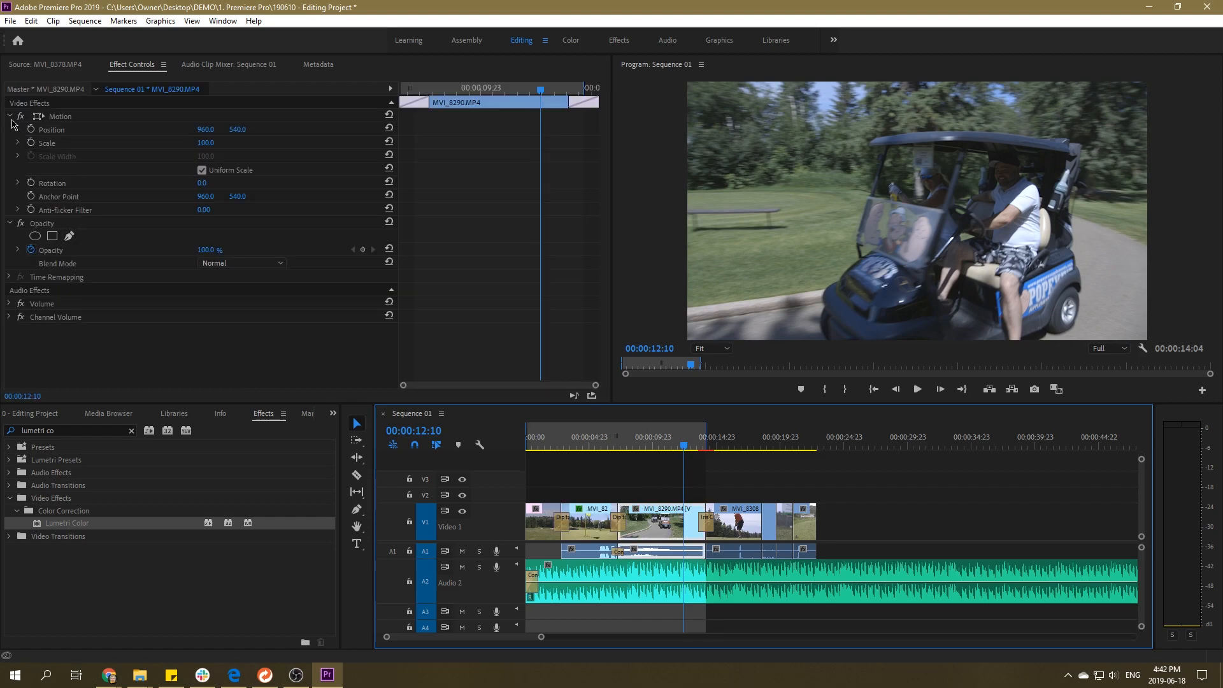
left_click(10, 116)
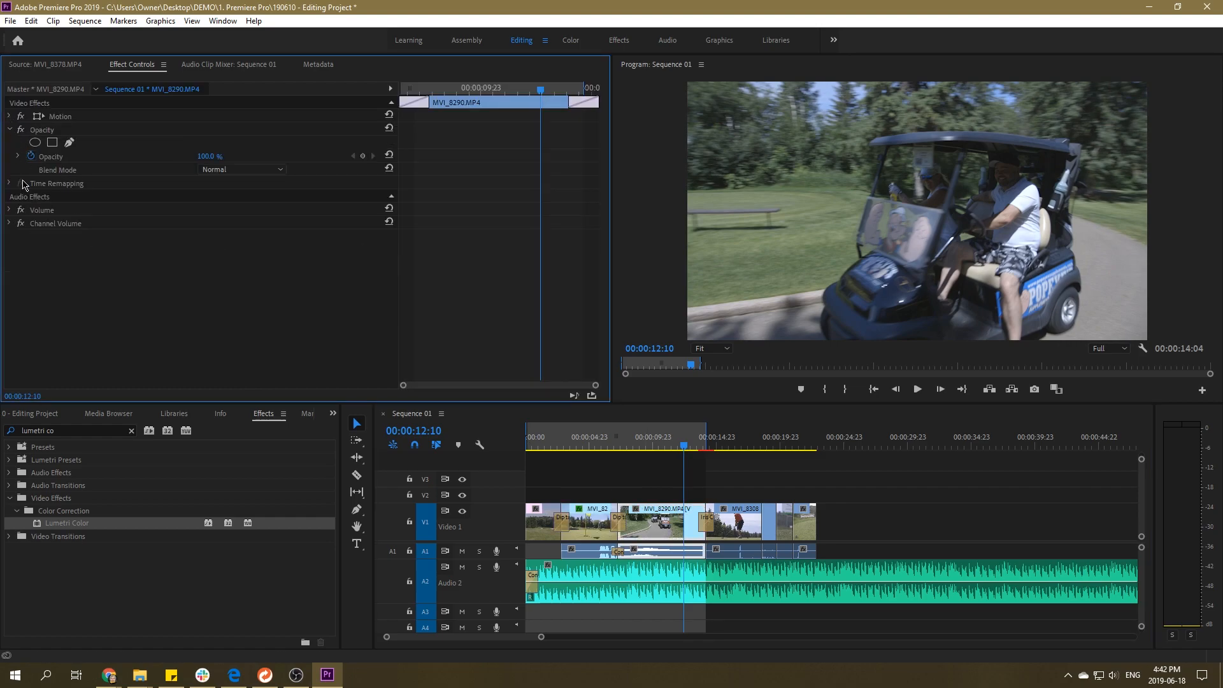
left_click(592, 519)
left_click(587, 449)
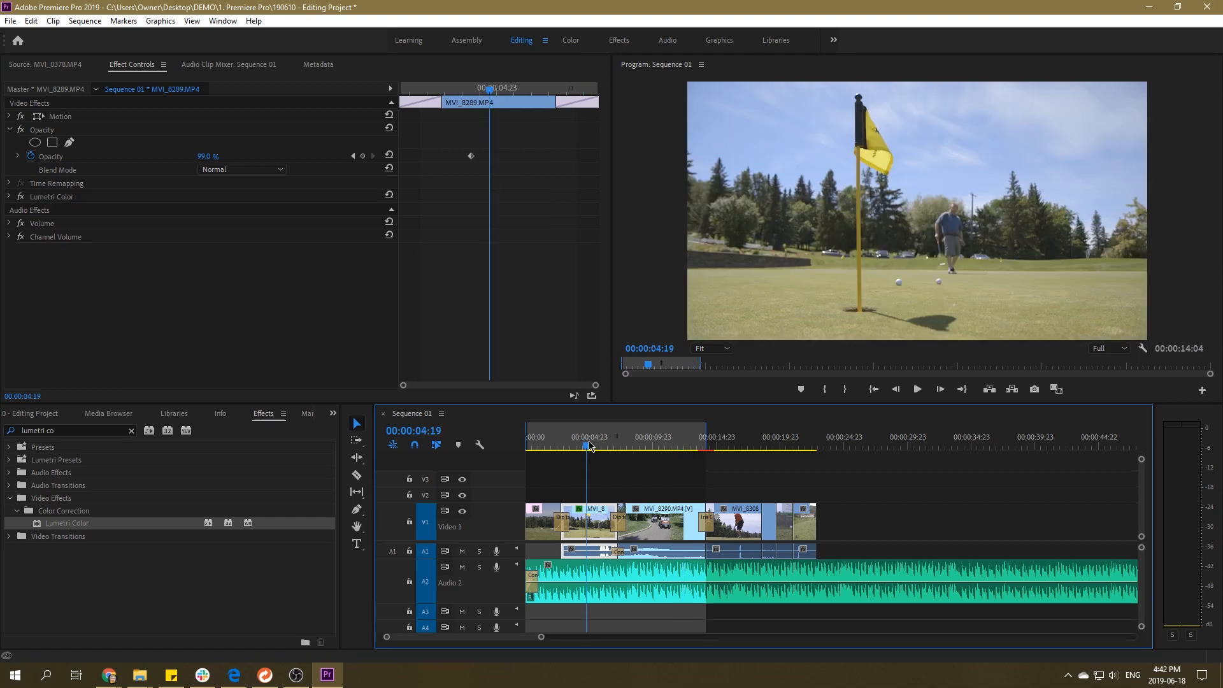
- Expand the Lumetri Color effect of MVI_8289 and its Basic Correction settings
left_click(9, 197)
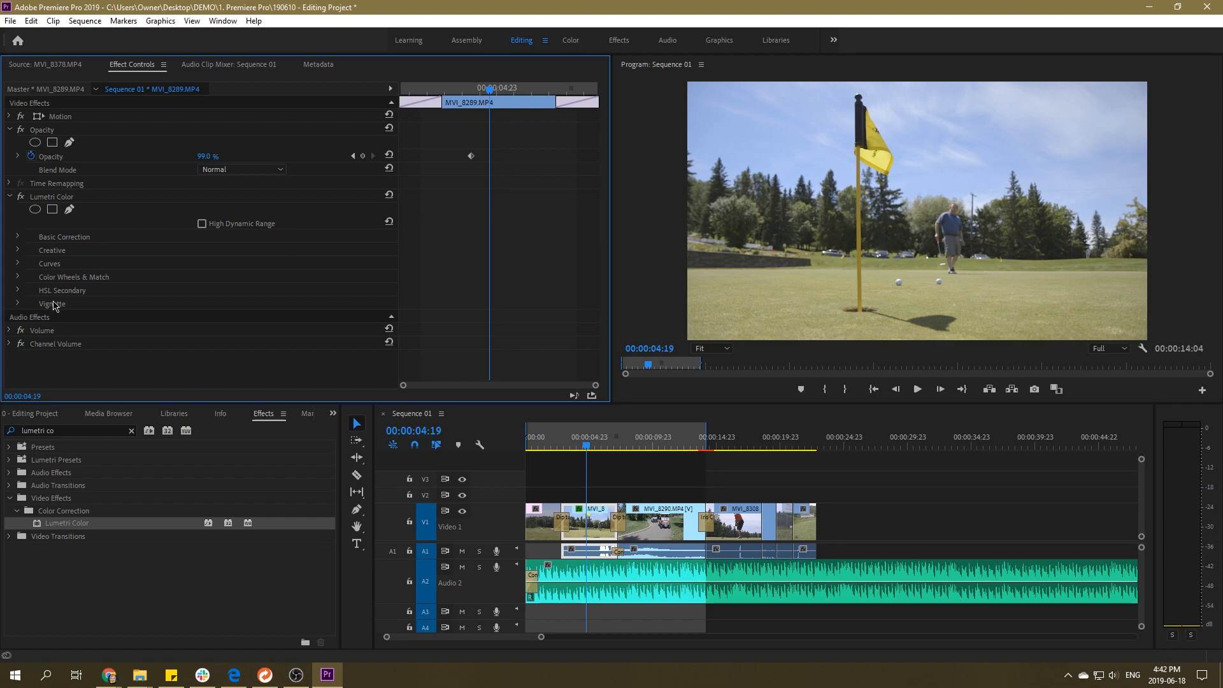
left_click(17, 237)
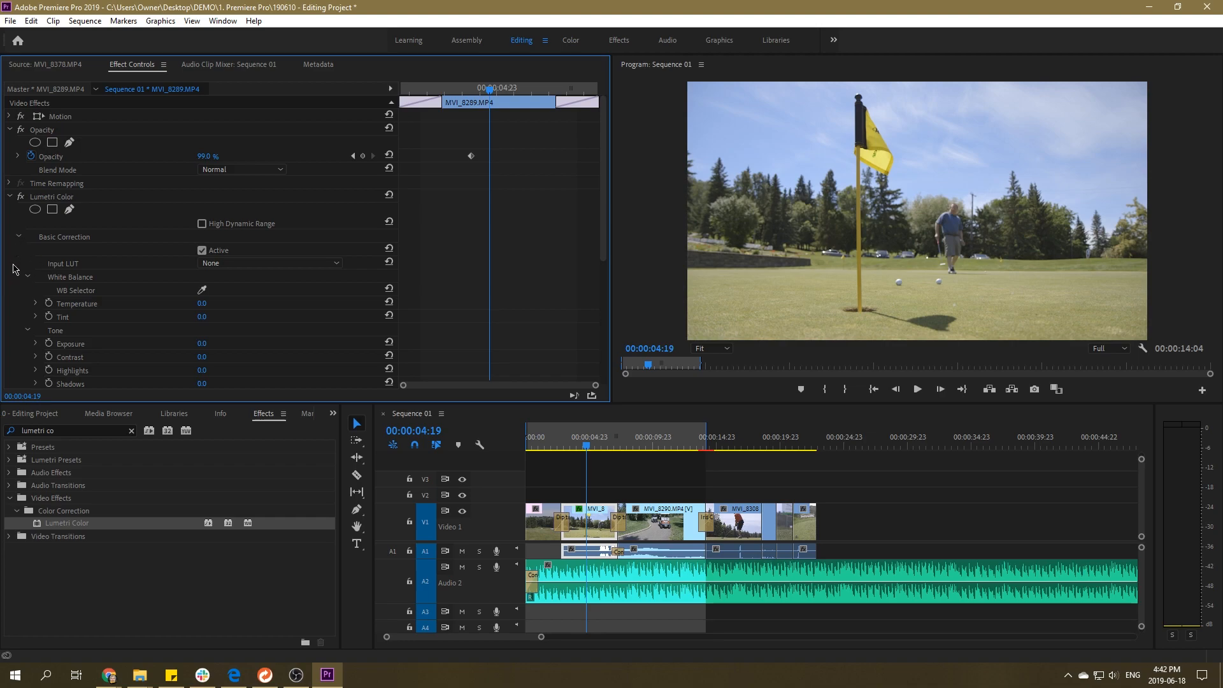
scroll(12, 269, "down", 3)
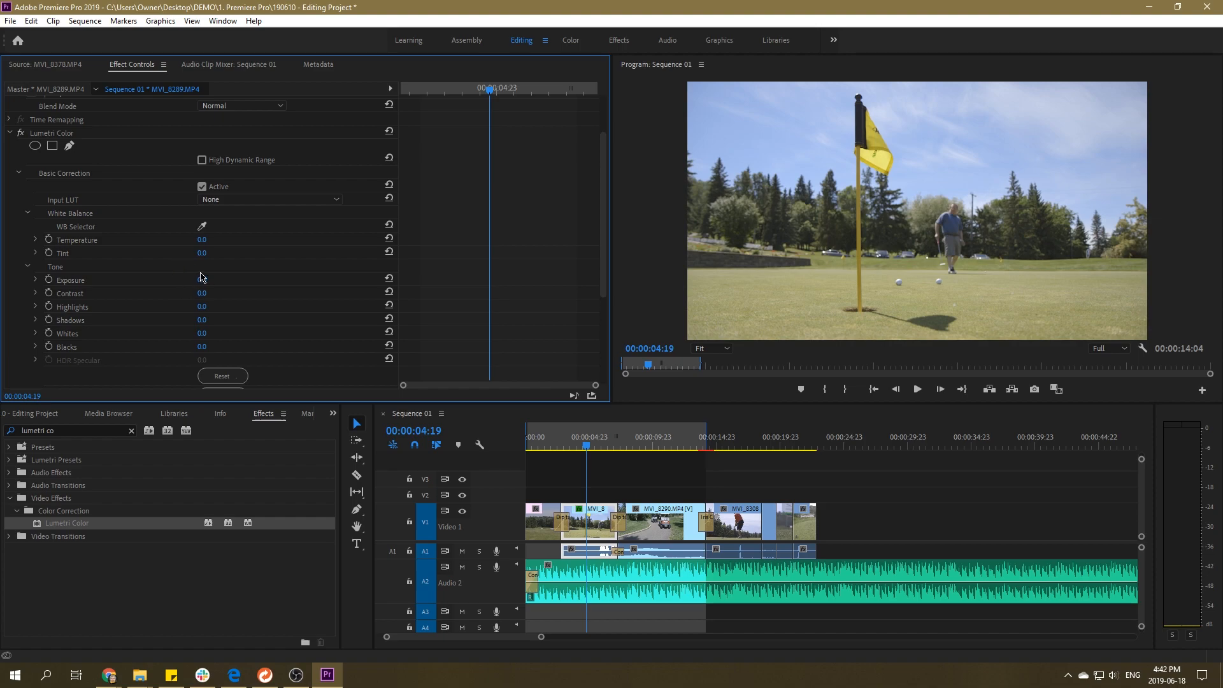
- Try a Lumetri exposure of 6.0 on MVI_8289 and reset it to the default
left_click_drag(205, 281, 207, 281)
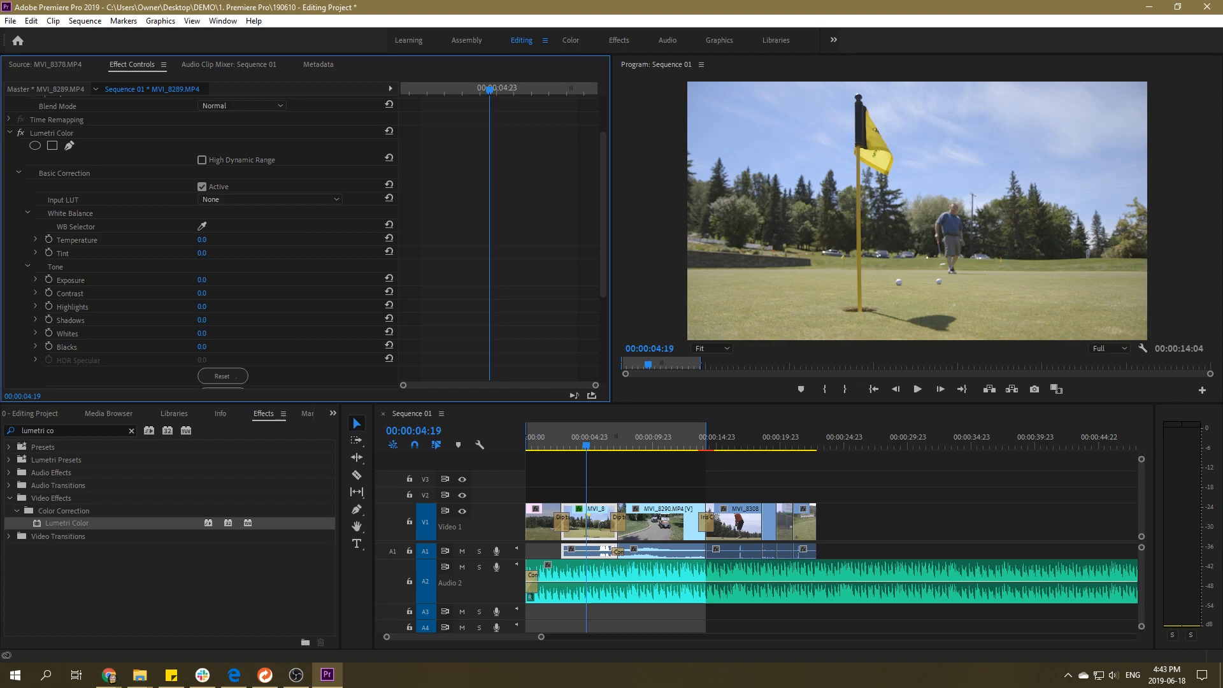
mouse_move(207, 281)
left_mouse_down()
mouse_move(239, 281)
mouse_move(175, 281)
mouse_move(251, 281)
mouse_move(204, 281)
mouse_move(217, 279)
left_mouse_up()
left_click(214, 279)
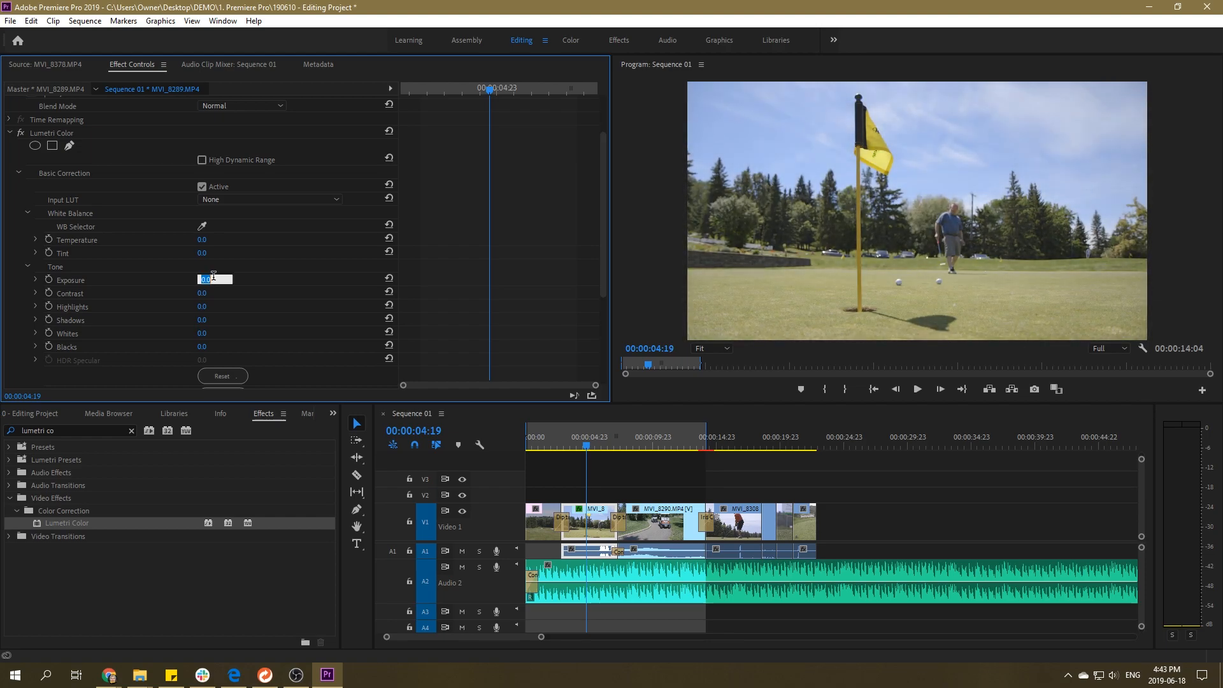
type("6")
key("Return")
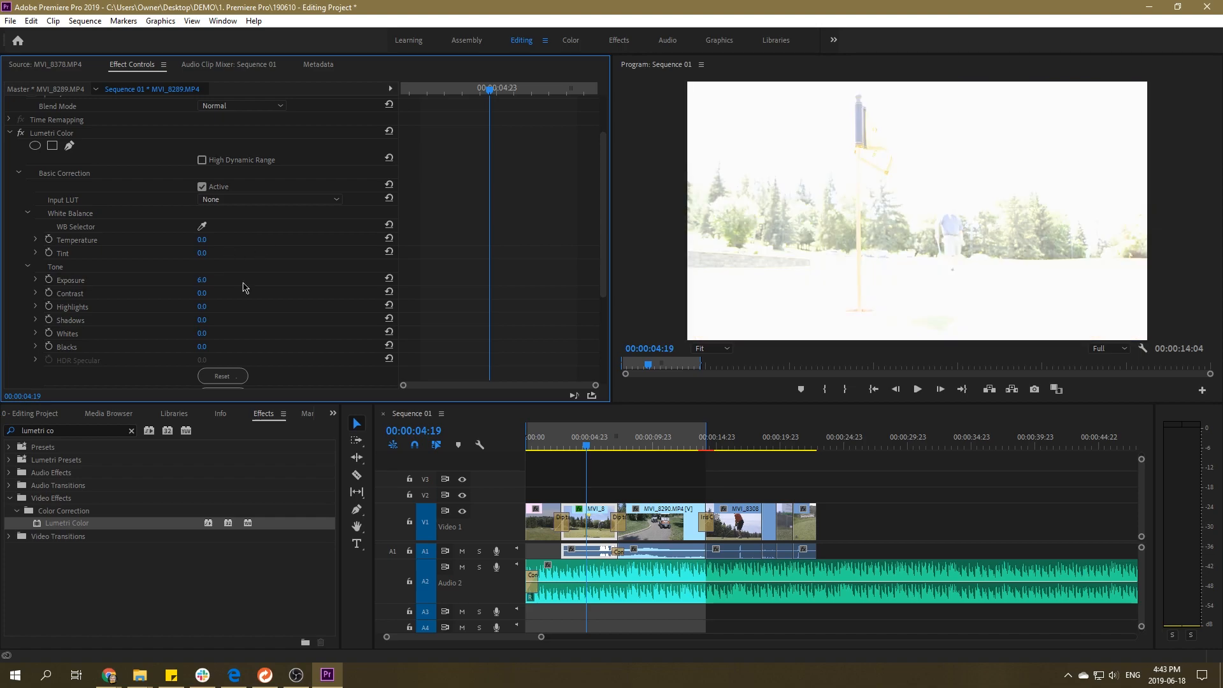
left_click(389, 279)
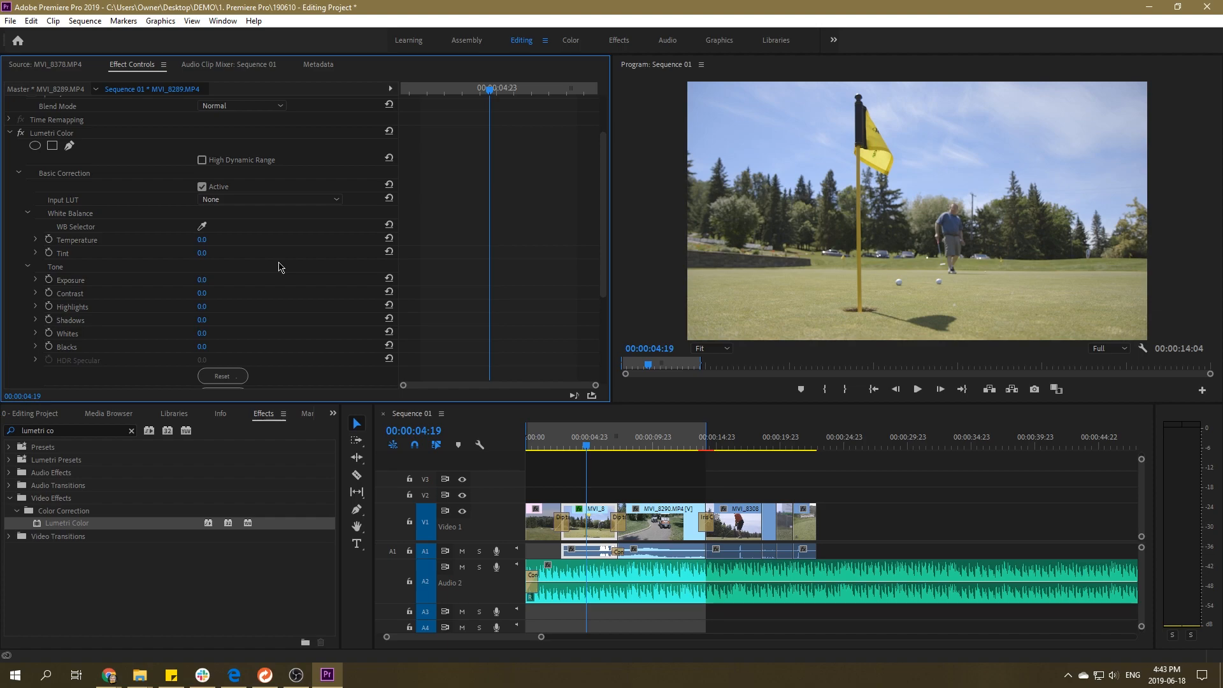
- Try exposure values of 1.0 and 0.3 on MVI_8289, then return the exposure to 0
left_click(202, 280)
type("1")
key("Return")
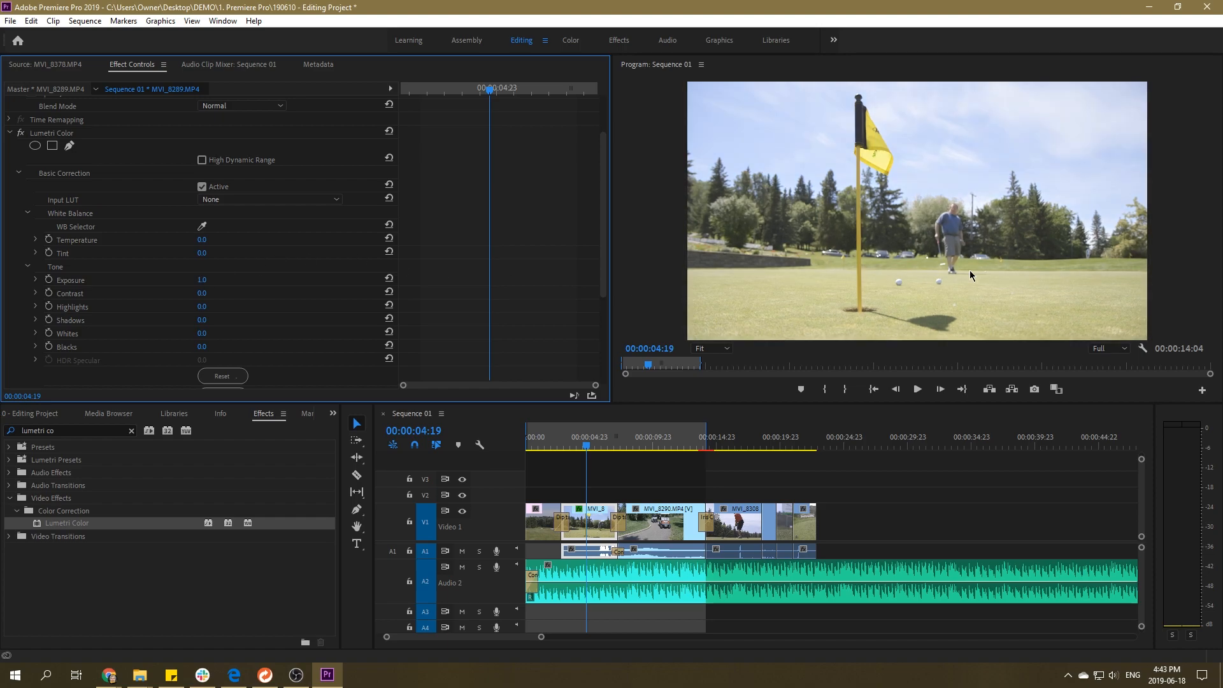
left_click(215, 277)
type("0.3")
key("Return")
left_click(201, 280)
type("0")
key("Return")
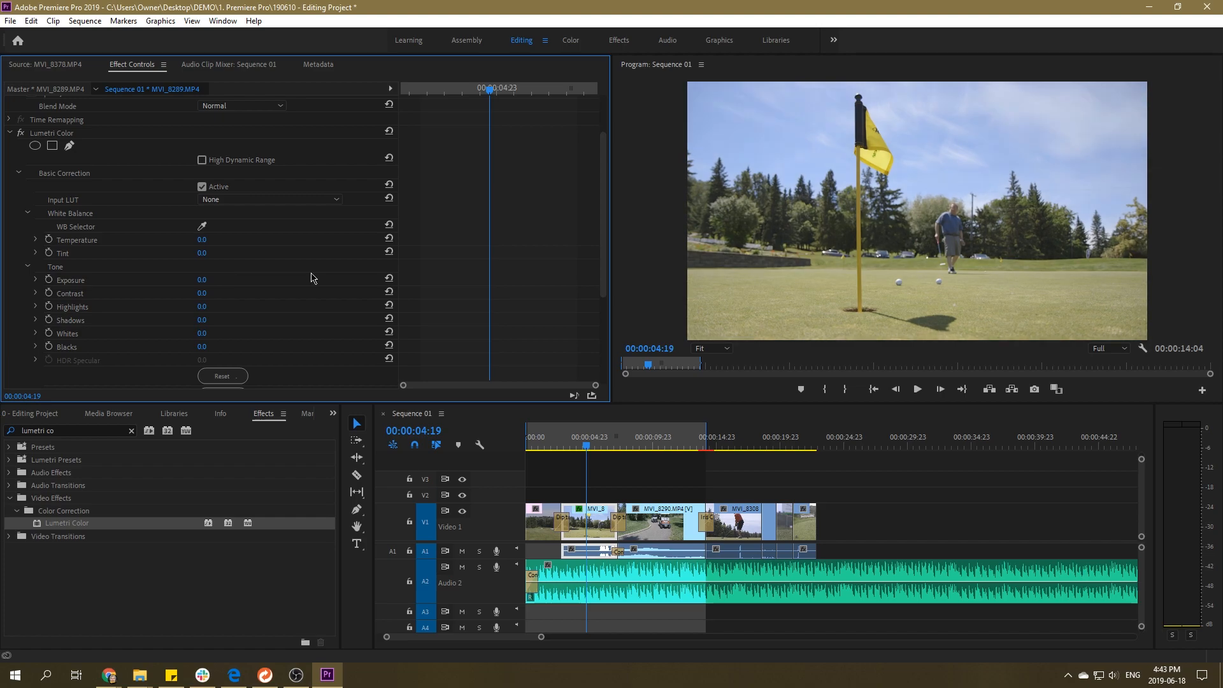
- Try lowering the exposure of MVI_8289 with its slider, then reset the exposure
left_click(35, 280)
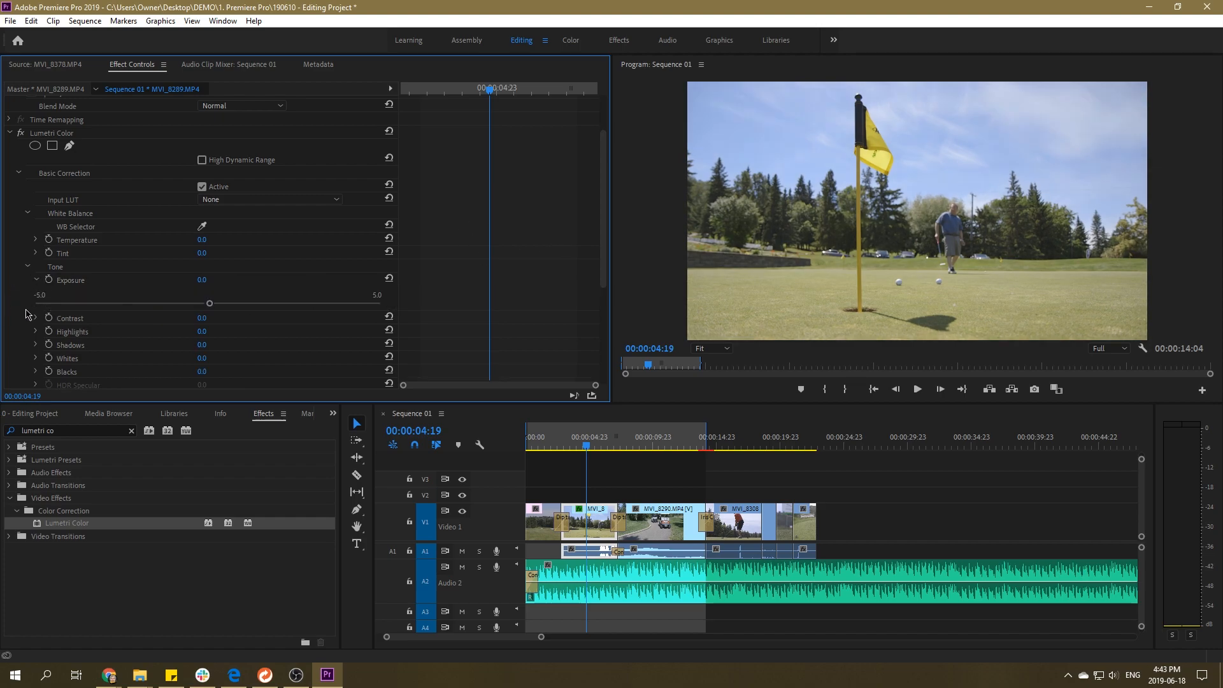
mouse_move(210, 303)
left_mouse_down()
mouse_move(235, 303)
mouse_move(174, 304)
mouse_move(244, 304)
mouse_move(203, 304)
left_mouse_up()
left_click(178, 304)
left_click(36, 280)
left_click(389, 278)
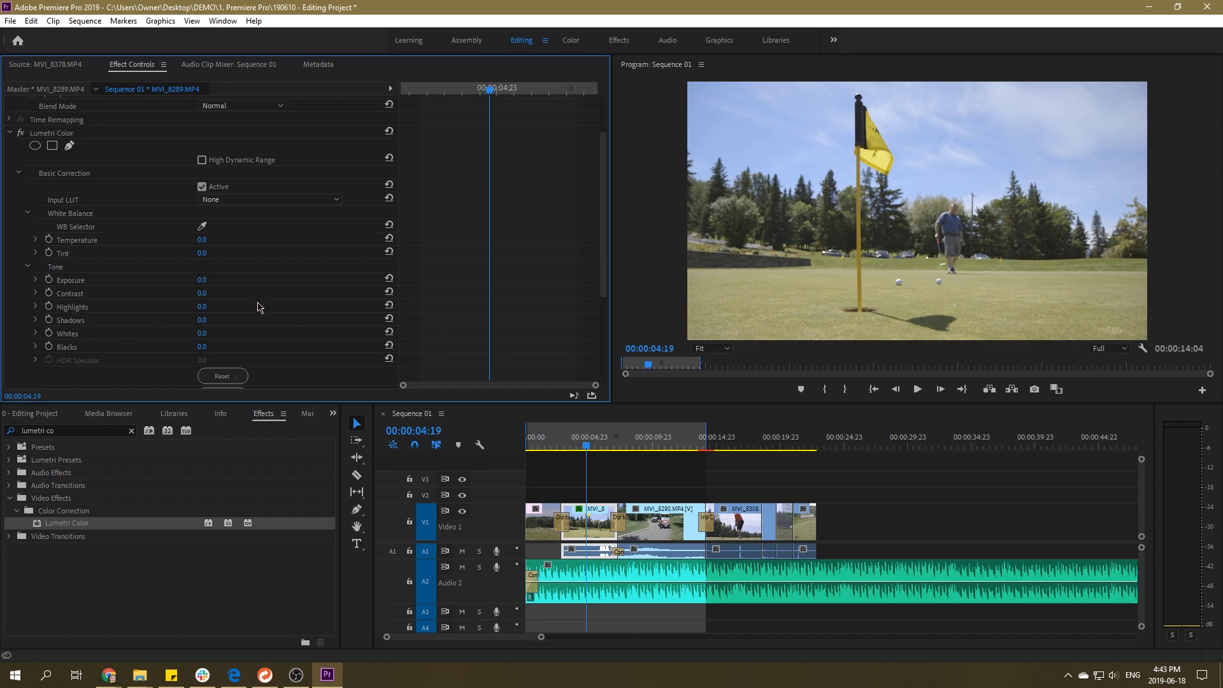
- Test the Highlights of MVI_8289 at 100, then lower them to about -15.3
left_click(35, 307)
left_click_drag(210, 332, 452, 344)
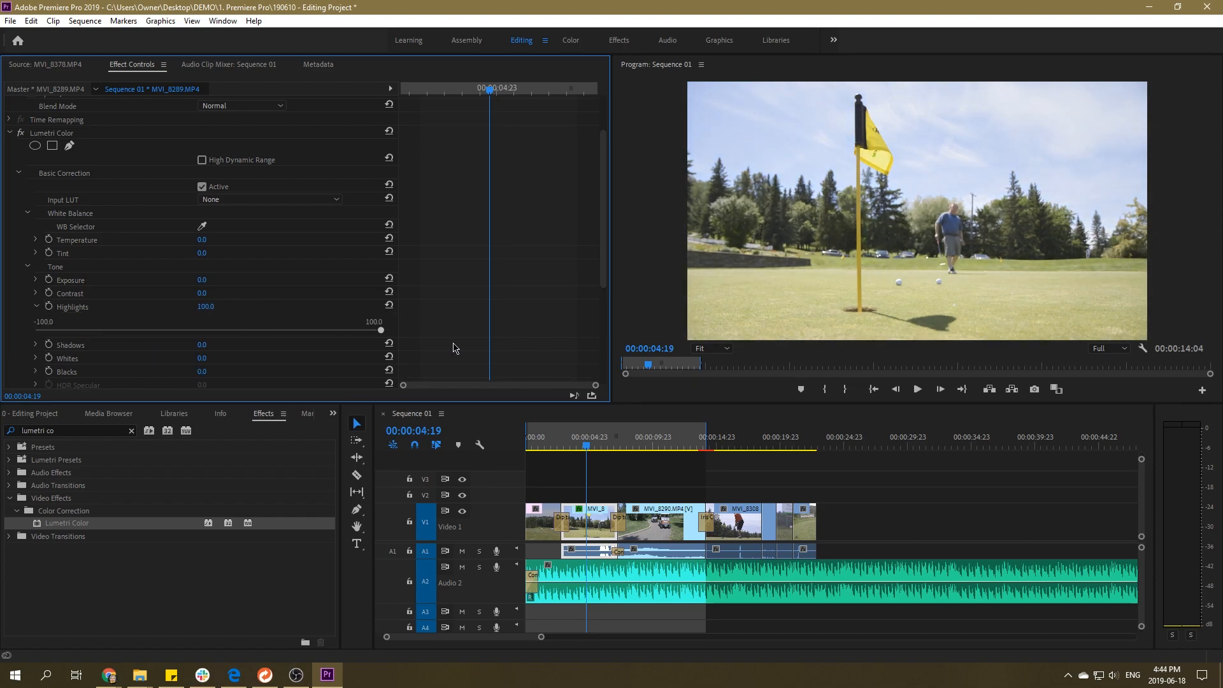
left_click_drag(453, 348, 187, 330)
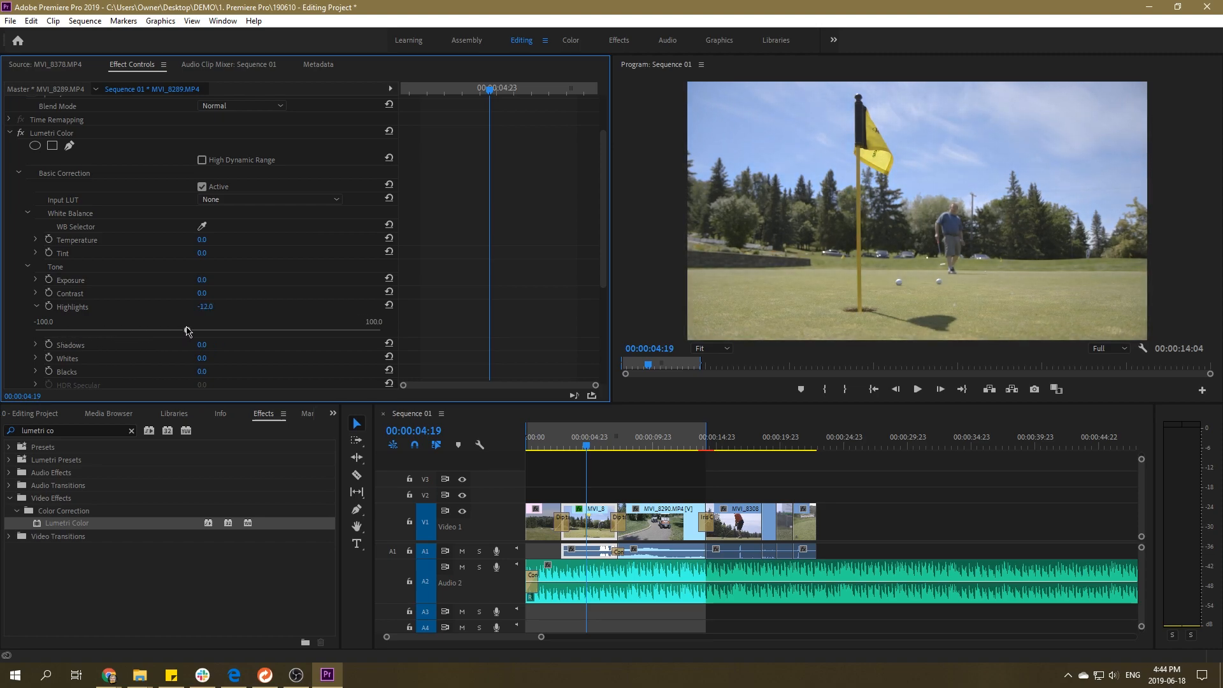
left_click(37, 306)
- Test the Shadows of MVI_8289 at about -35.5 and 100, then settle on about -7.2
left_click(36, 319)
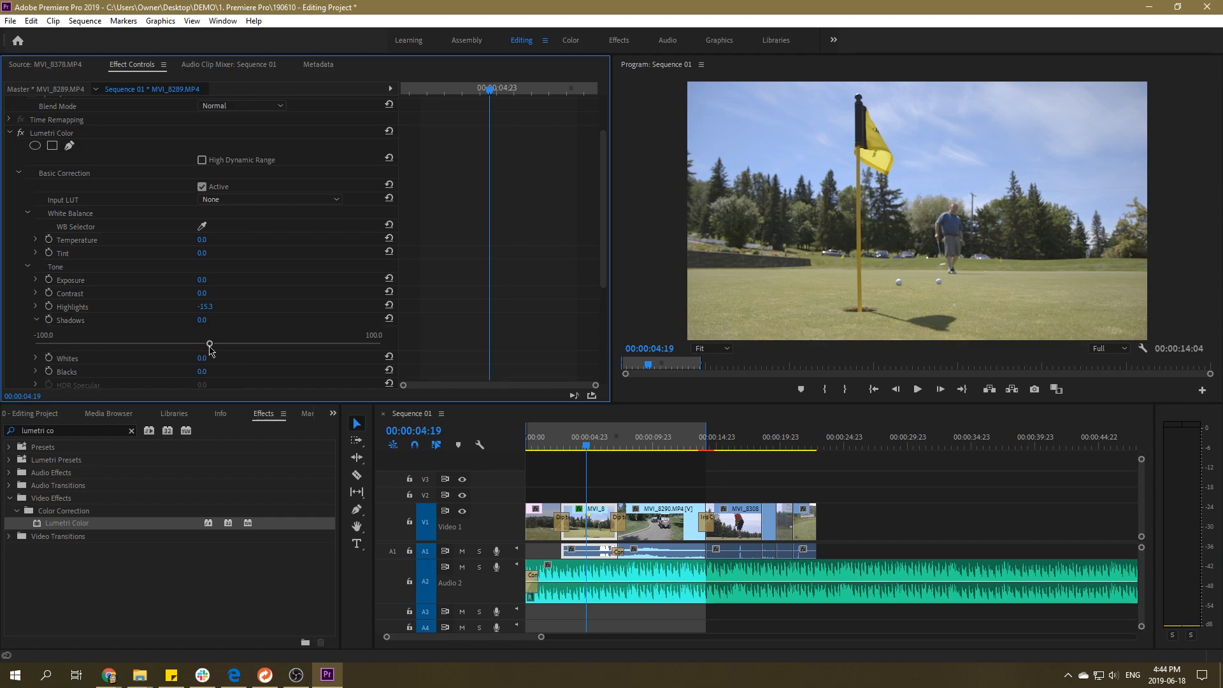
left_click_drag(210, 345, 147, 345)
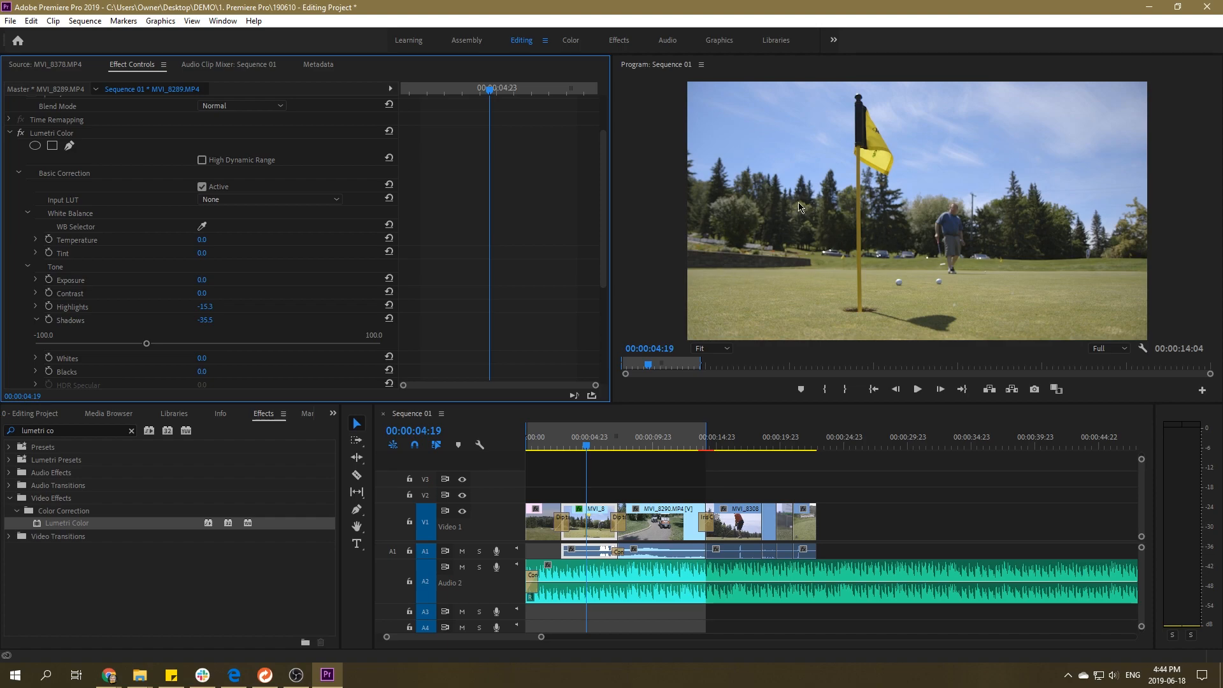
left_click_drag(147, 344, 386, 350)
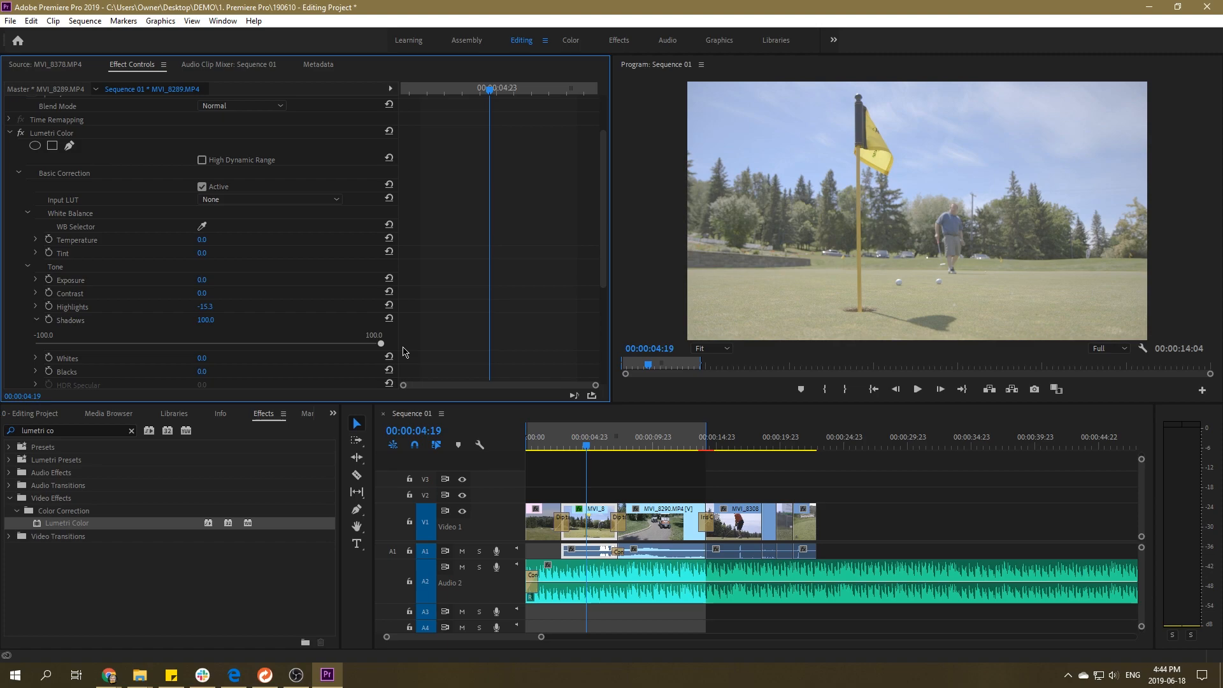
left_click_drag(385, 348, 196, 346)
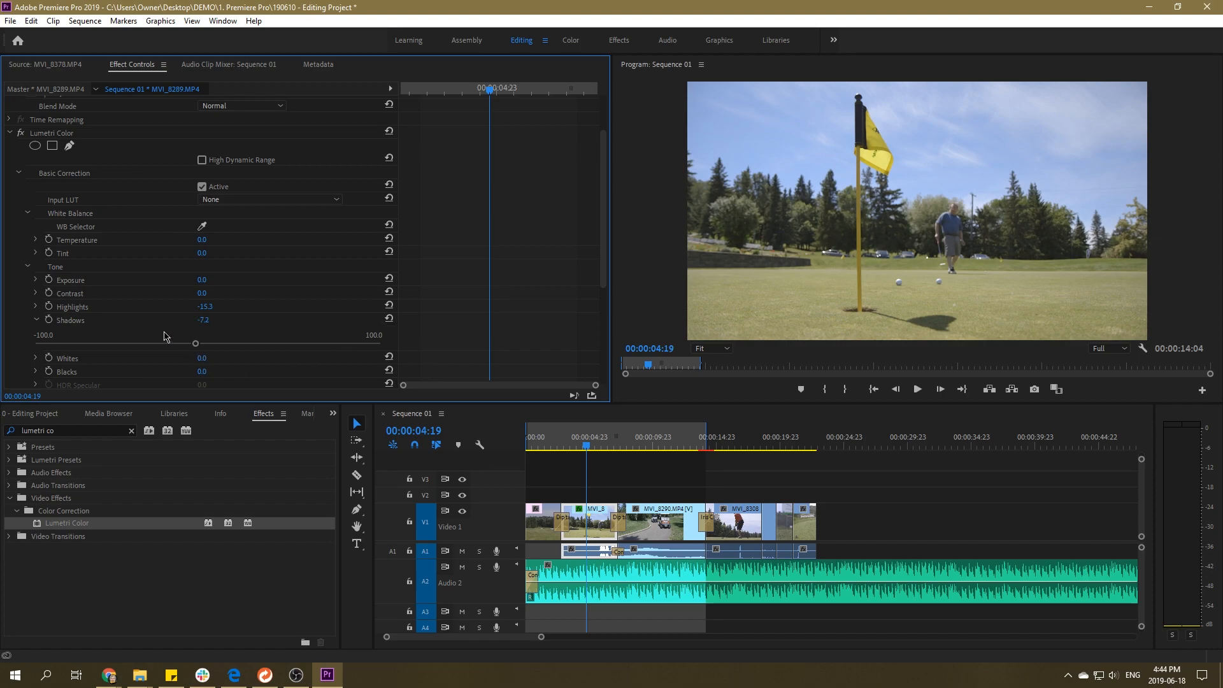
left_click(36, 321)
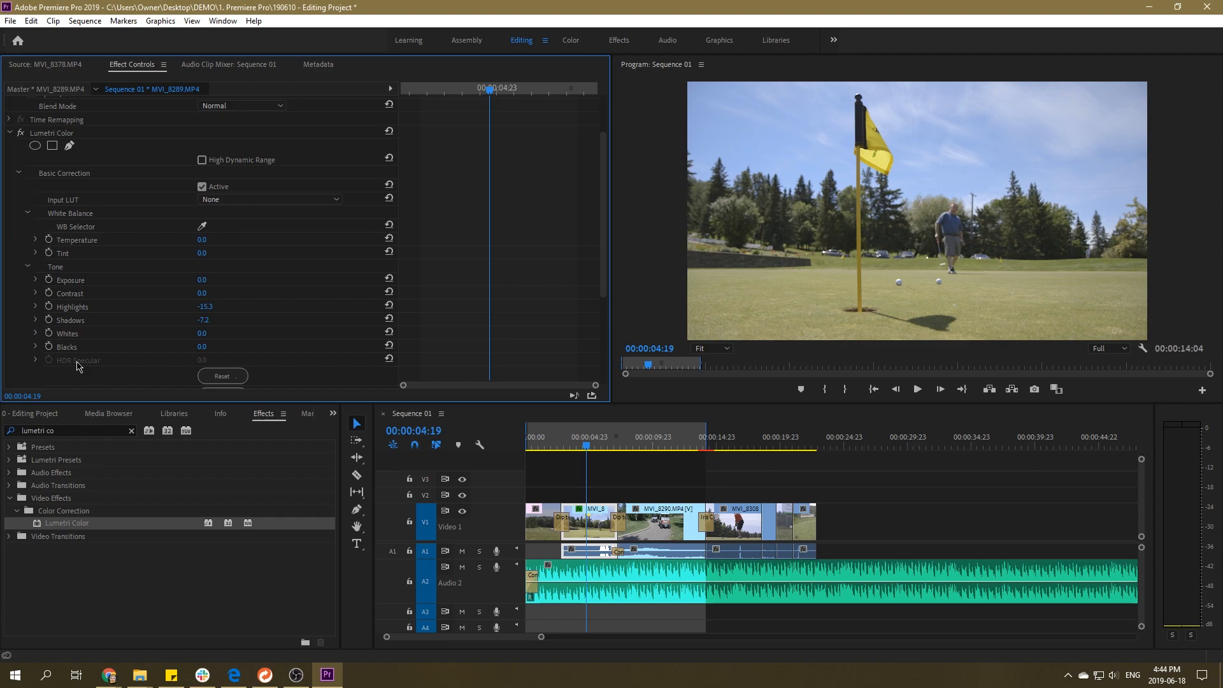
- Set the Lumetri Whites of MVI_8289 to about 9.0 and the Blacks to about -13.4
left_click(36, 347)
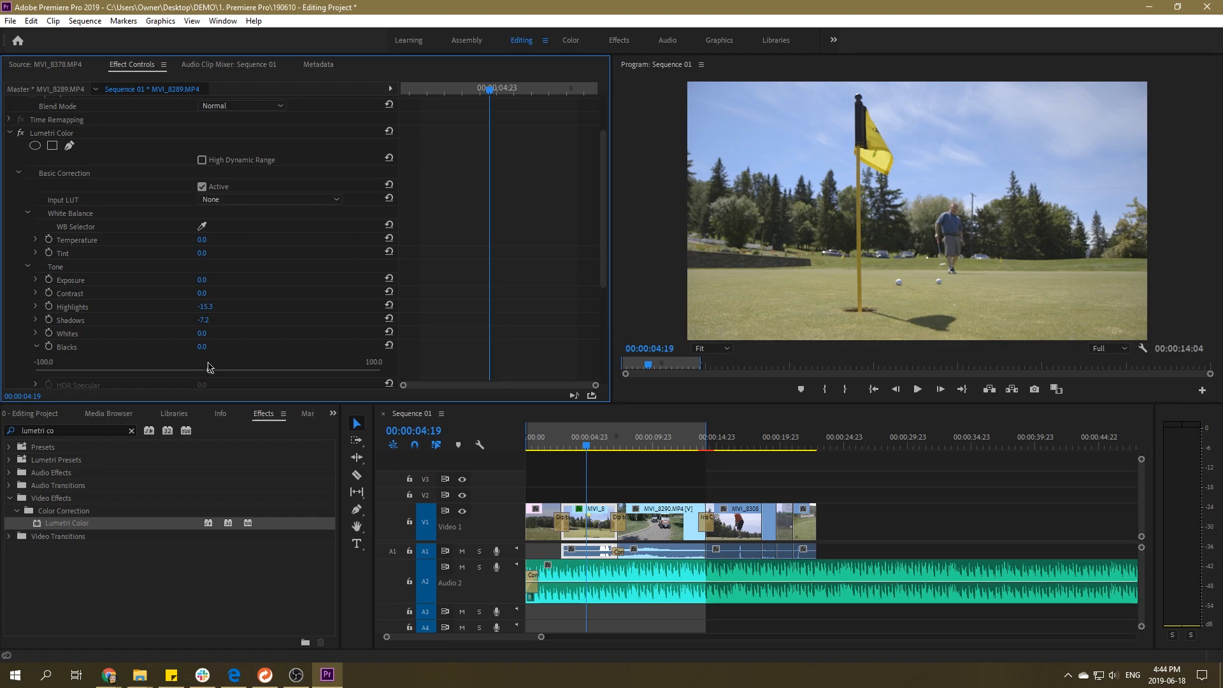
mouse_move(211, 372)
left_mouse_down()
mouse_move(182, 376)
mouse_move(224, 363)
left_mouse_up()
left_click(36, 333)
left_click(36, 333)
left_click(36, 346)
- Raise the Lumetri Saturation of MVI_8289 to about 104.5
scroll(11, 309, "down", 1)
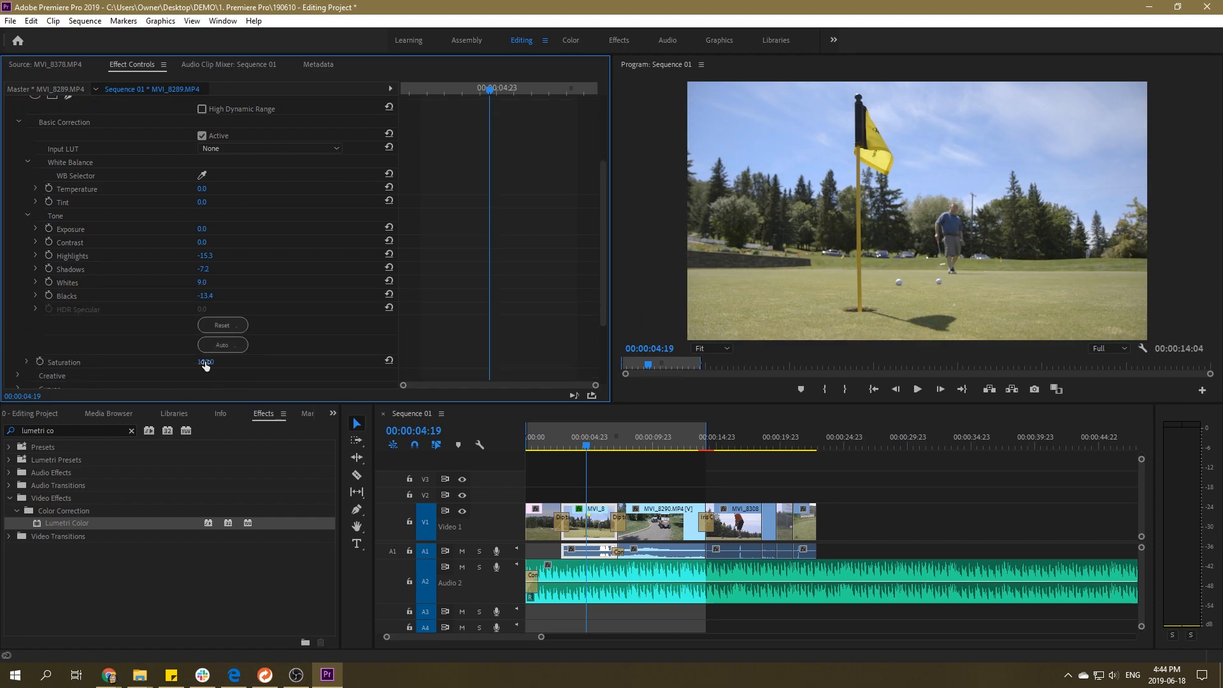
left_click(24, 363)
scroll(150, 319, "down", 1)
mouse_move(206, 347)
left_mouse_down()
mouse_move(294, 352)
mouse_move(211, 354)
left_mouse_up()
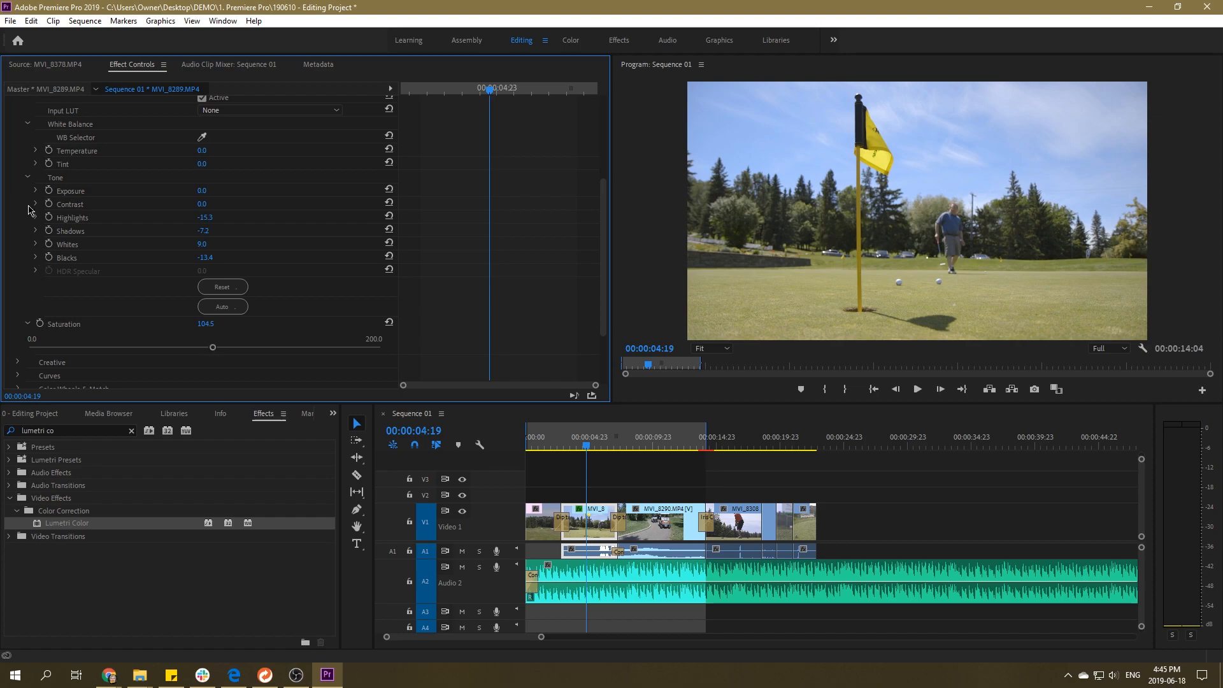
- Raise the Lumetri Contrast of MVI_8289 to about 7.9
left_click(35, 273)
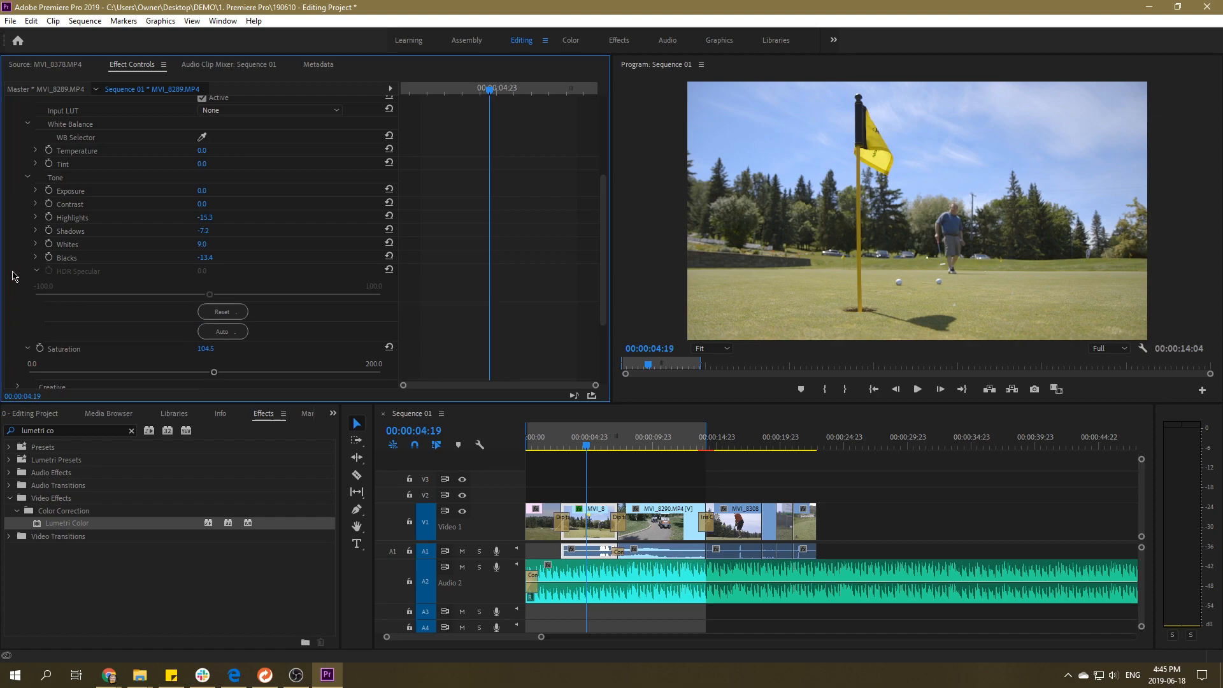
scroll(19, 280, "up", 2)
left_click(36, 242)
left_click_drag(211, 267, 220, 270)
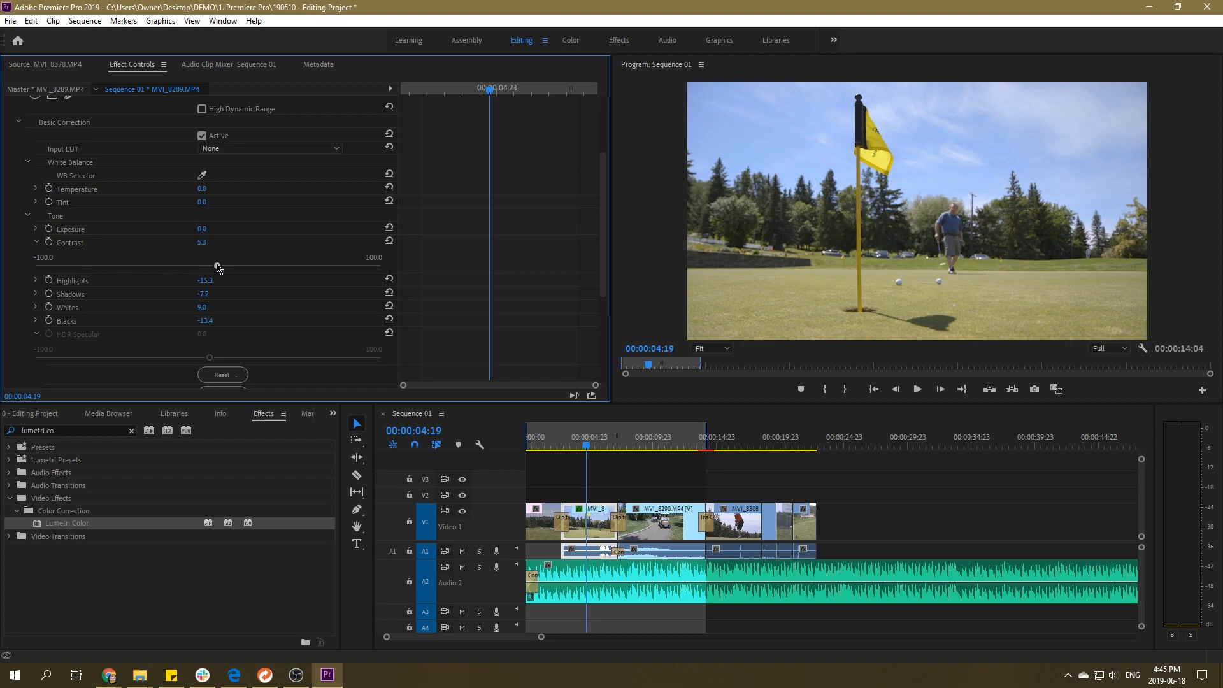
left_click(36, 243)
scroll(9, 288, "up", 3)
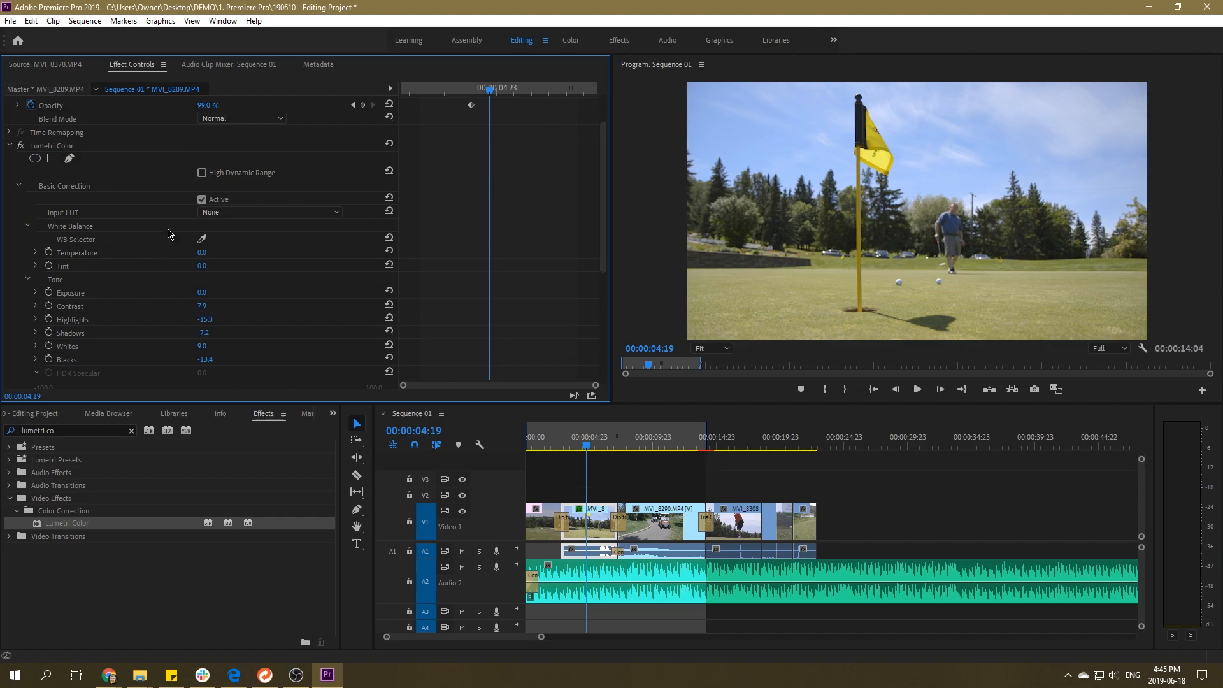
scroll(151, 293, "up", 2)
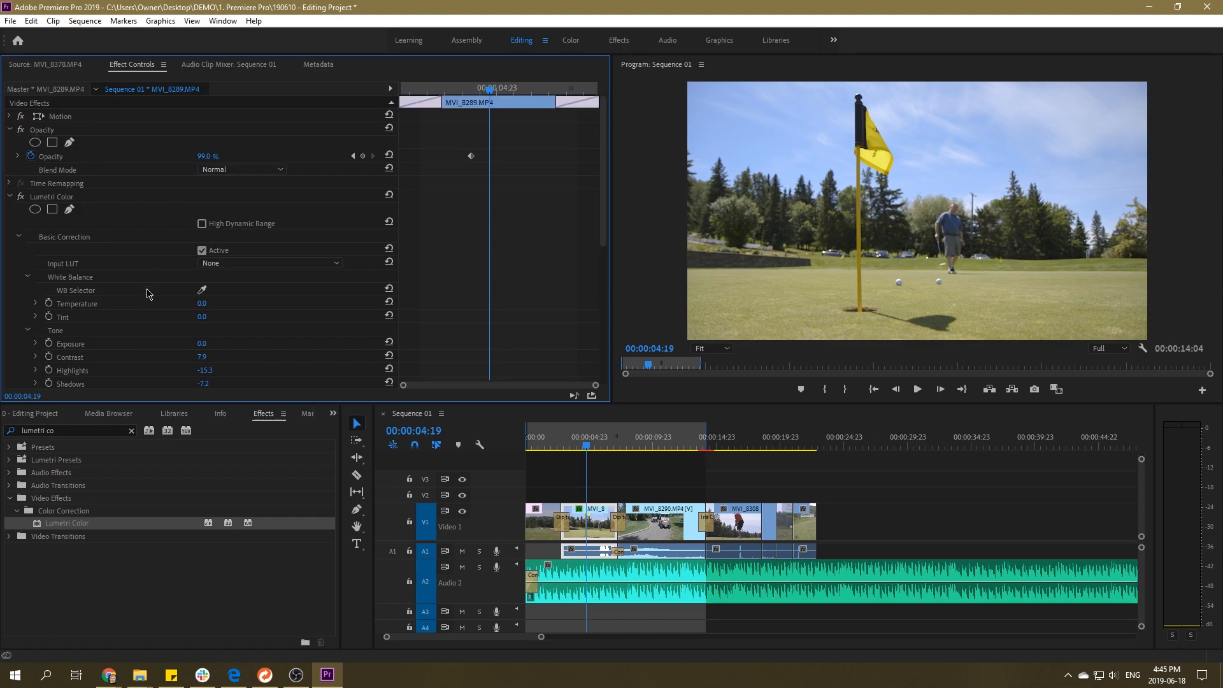
- Test Lumetri Exposure values of 2 and 3 on MVI_8289 and toggle the Lumetri Color effect to compare
left_click(21, 198)
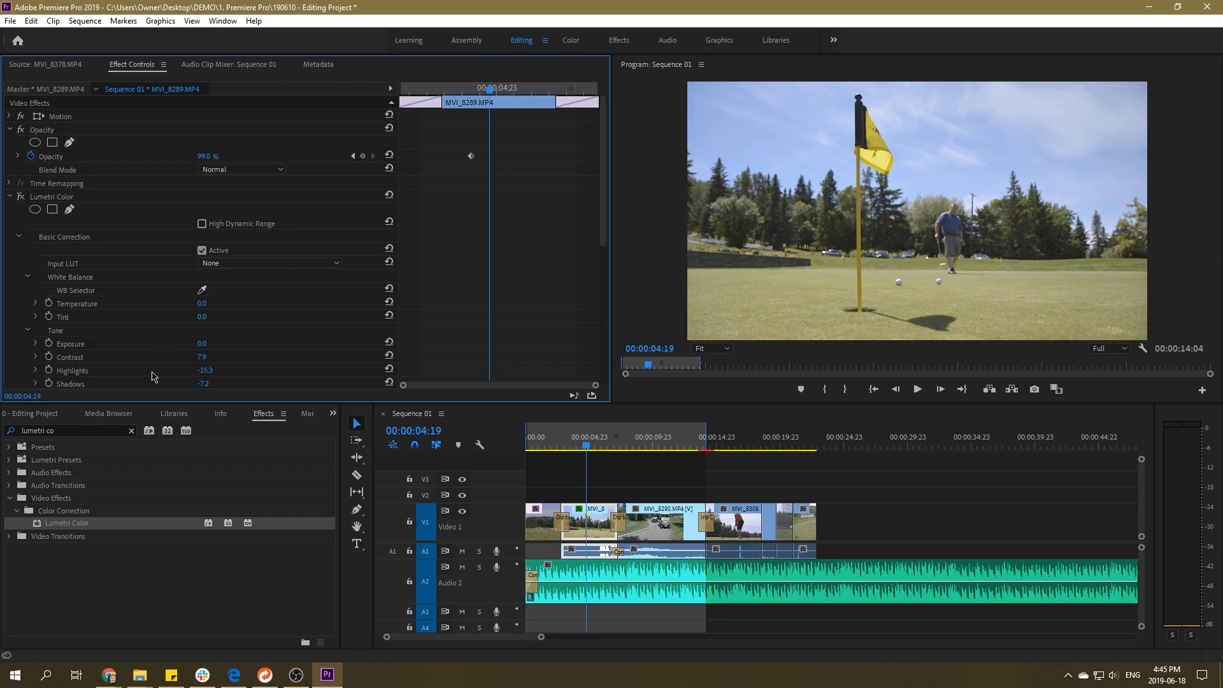
scroll(121, 322, "down", 1)
left_click(201, 306)
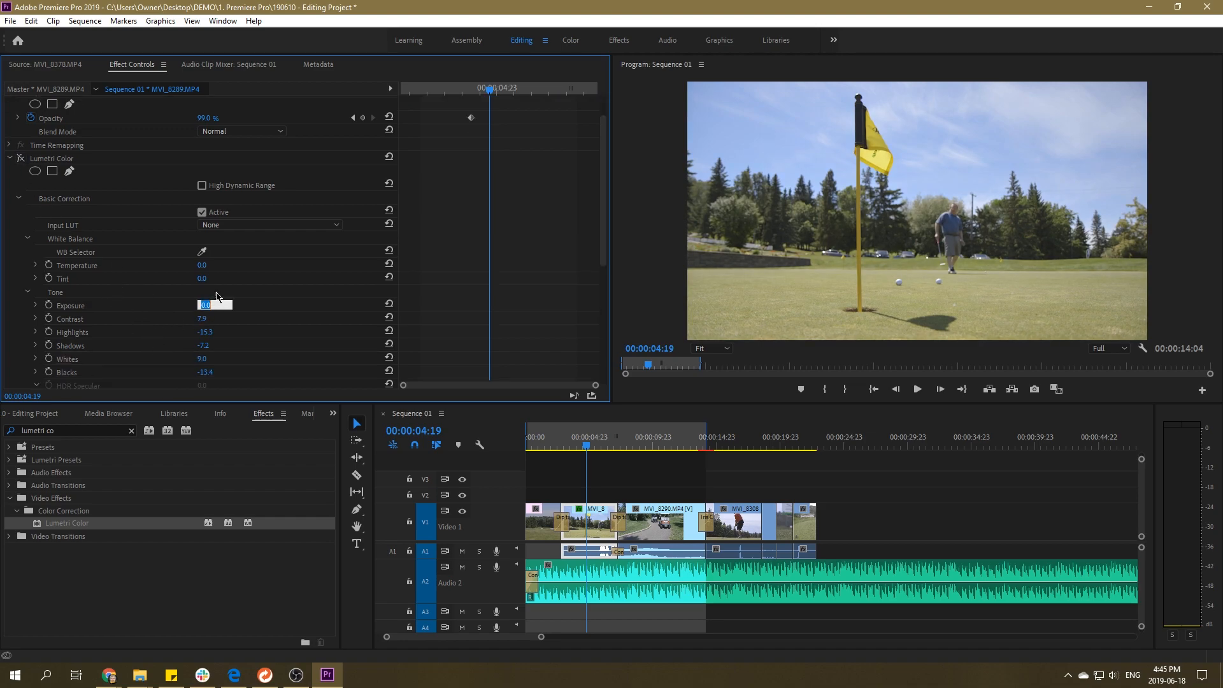
type("2")
key("Return")
left_click(214, 303)
type("3")
key("Return")
left_click(21, 159)
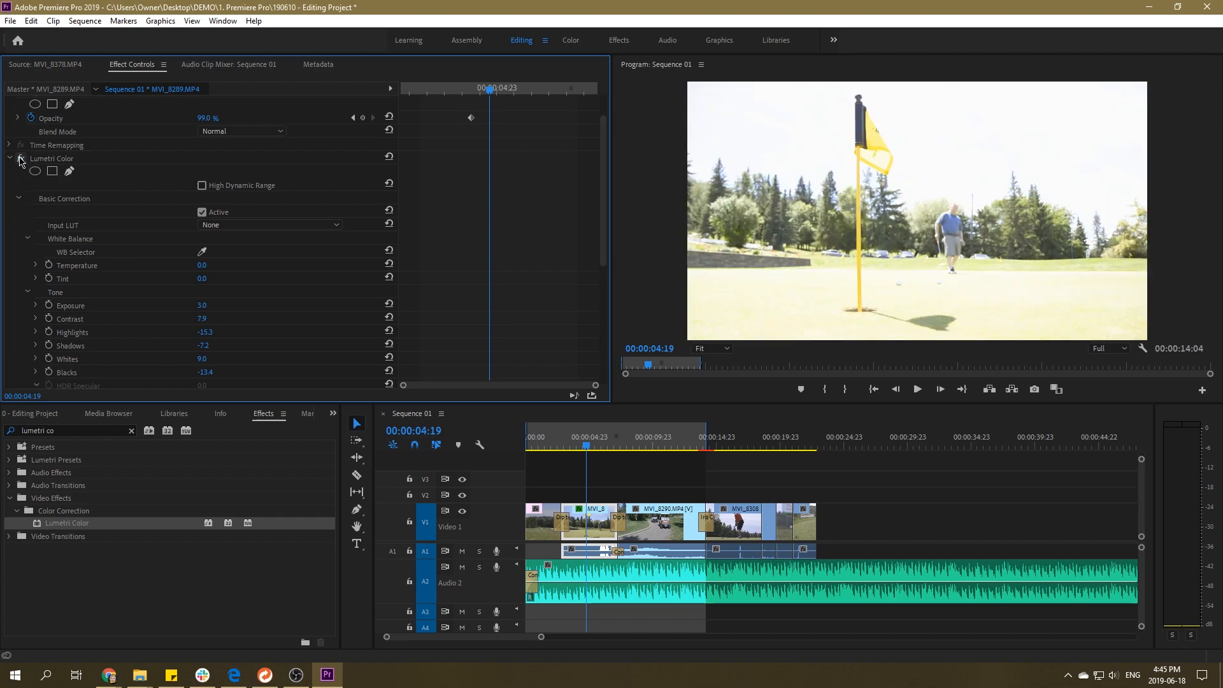
left_click(21, 159)
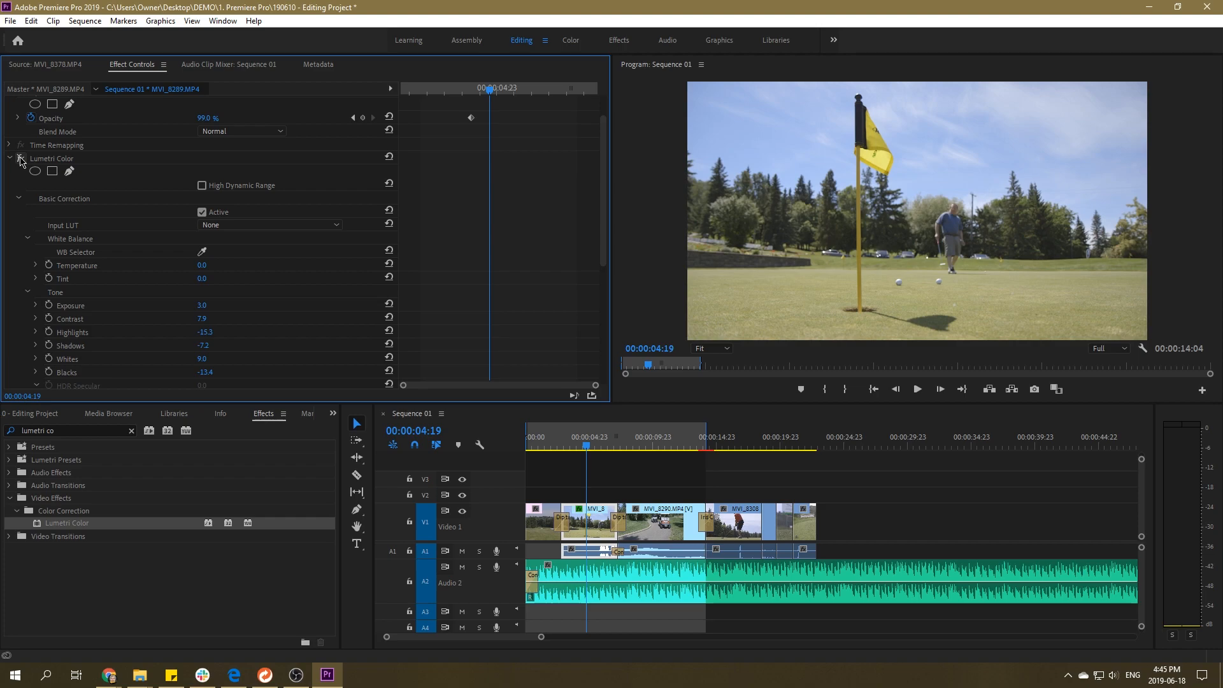
- Reset the Lumetri Exposure of MVI_8289 to 0, switch the effect back on, and collapse Basic Correction
left_click(202, 305)
type("0")
key("Return")
left_click(20, 158)
left_click(18, 199)
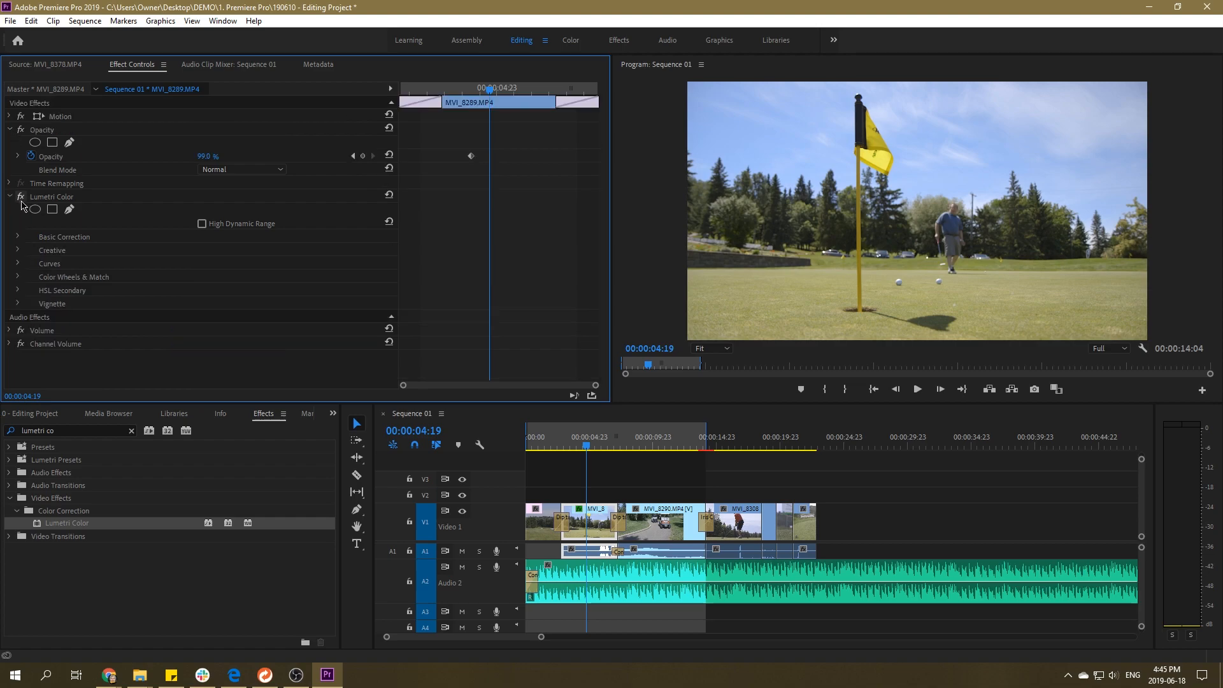
- Shift the Shadow Tint of MVI_8289 slightly toward green in Lumetri's Creative settings
left_click(18, 251)
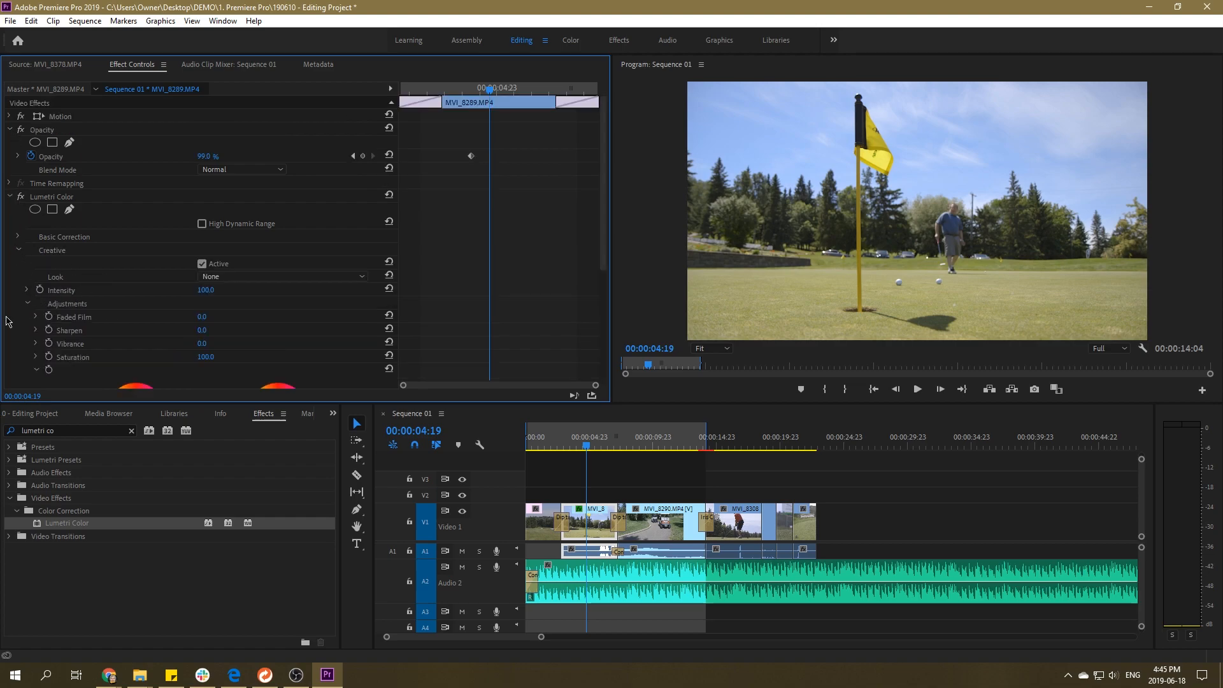
scroll(17, 318, "down", 3)
left_click(138, 313)
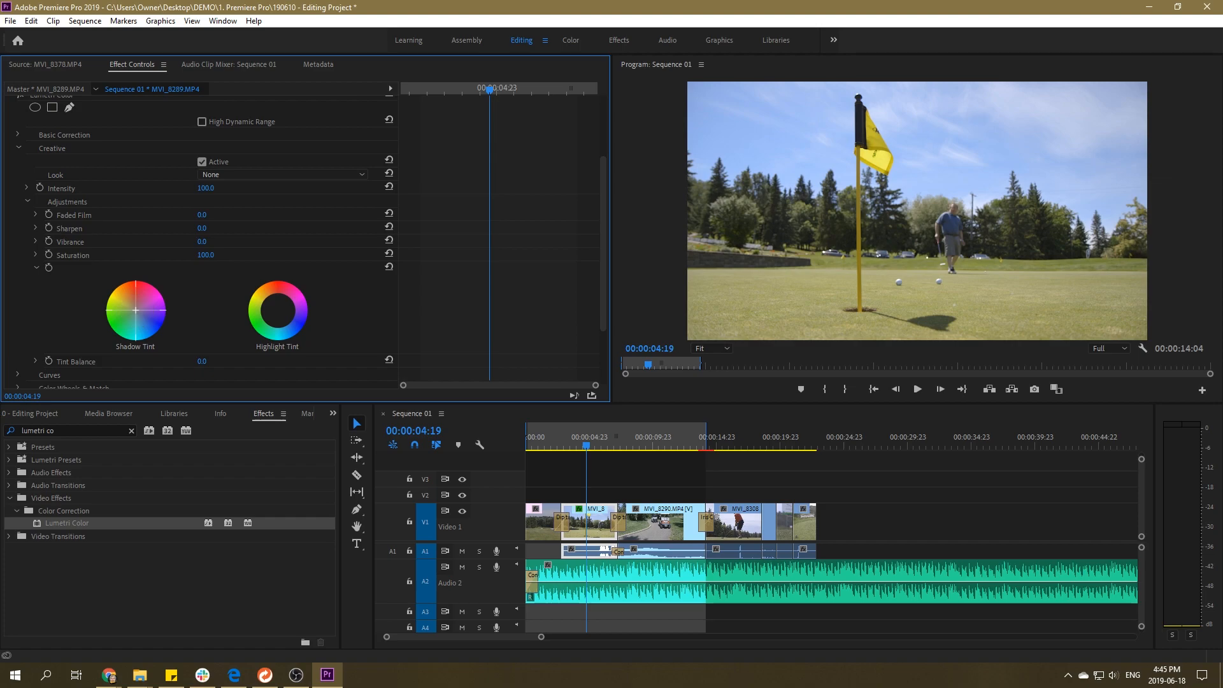
mouse_move(136, 309)
left_mouse_down()
mouse_move(152, 299)
mouse_move(127, 309)
left_mouse_up()
left_click_drag(126, 307, 126, 308)
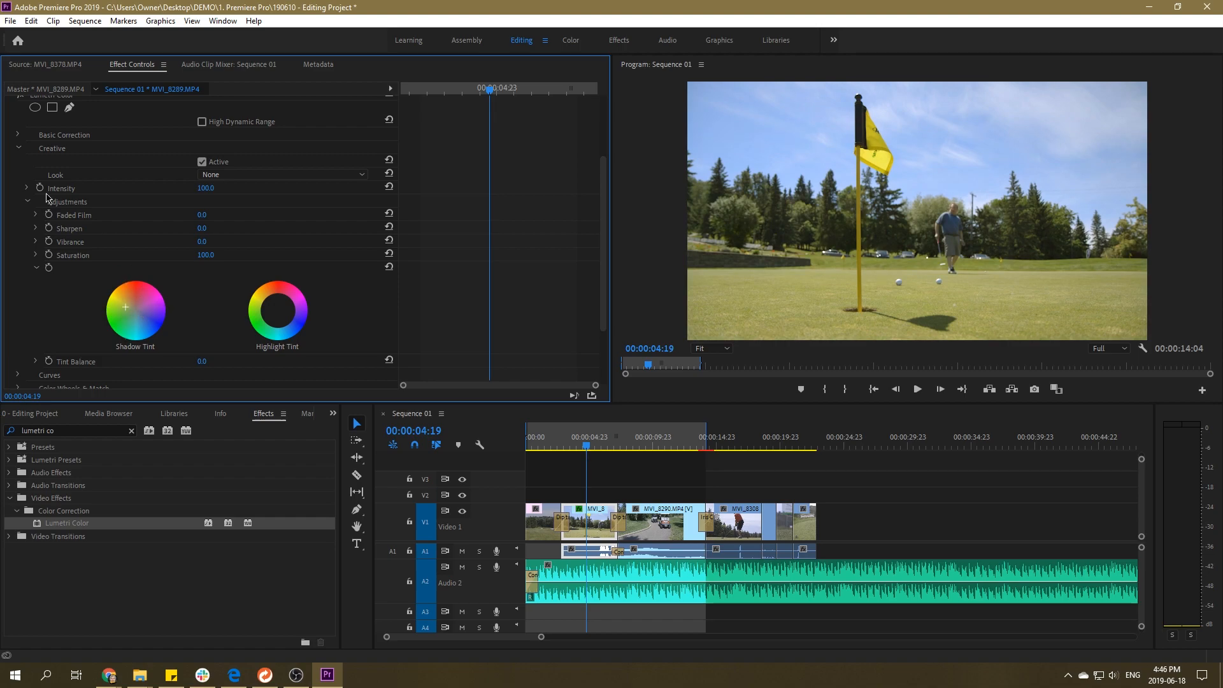
left_click(18, 150)
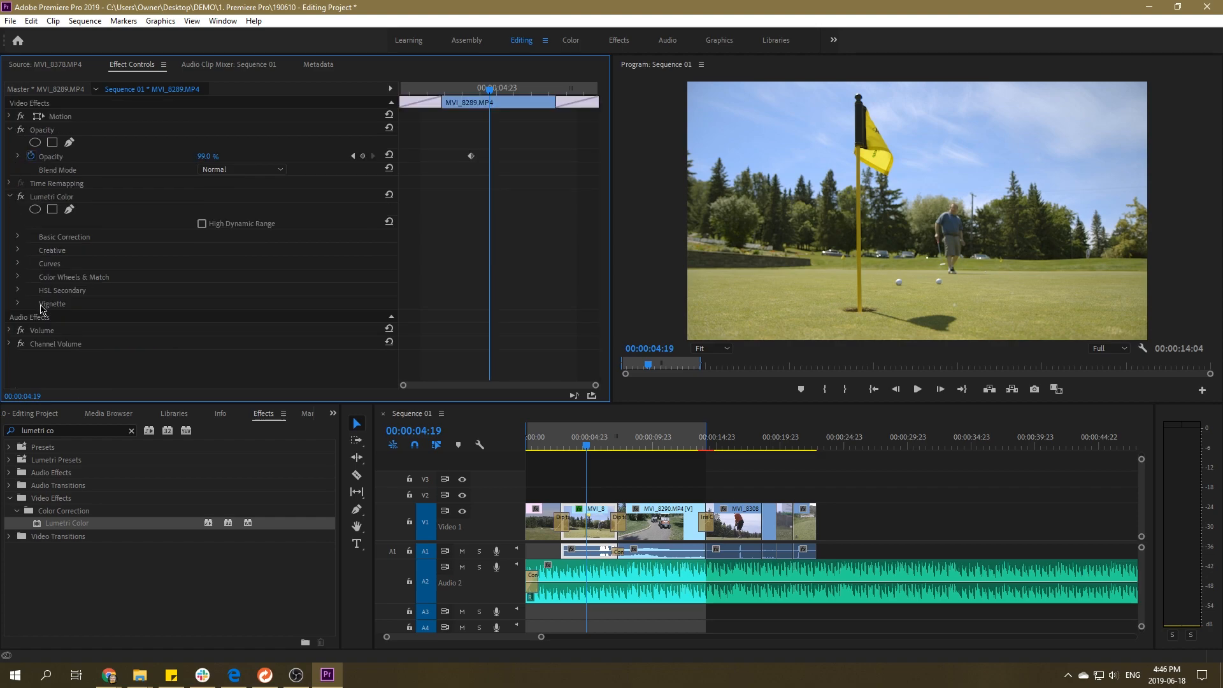
- Examine the RGB Curves and Hue Saturation Curves in the Lumetri Color effect of MVI_8289
left_click(19, 264)
scroll(19, 266, "down", 5)
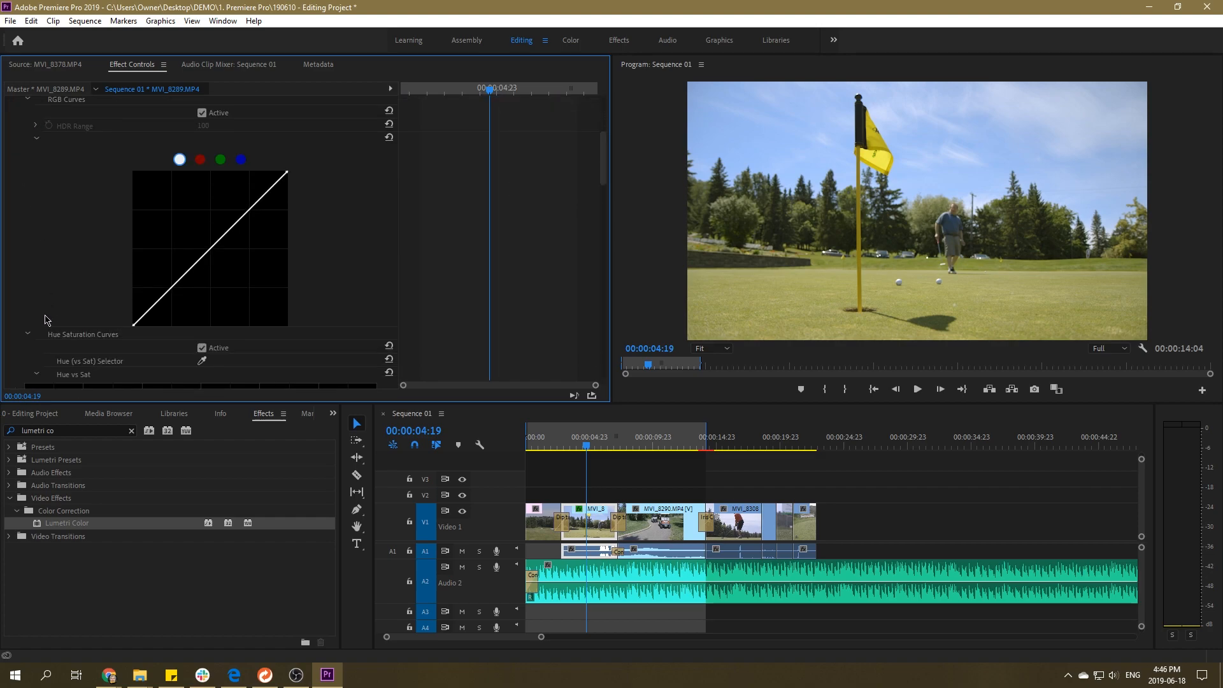
scroll(46, 319, "down", 2)
scroll(45, 268, "up", 7)
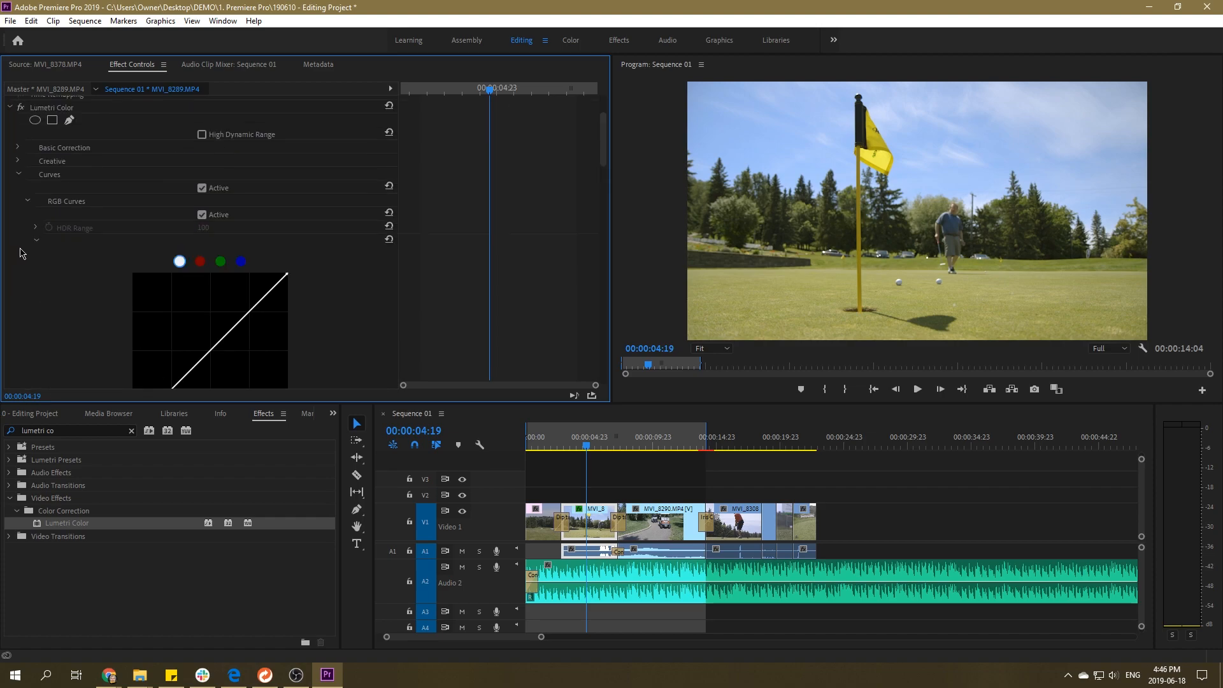
left_click(17, 237)
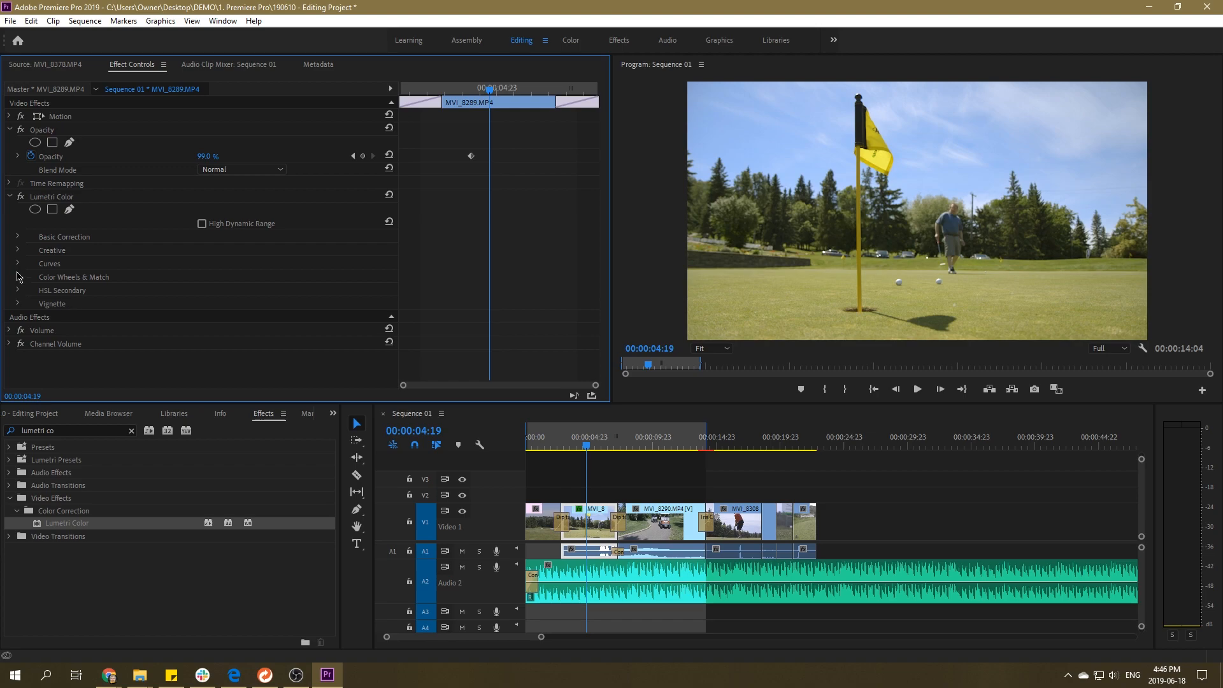
- Copy the Lumetri Color effect from MVI_8289 and paste it onto the opening clip MVI_8241
left_click(625, 473)
left_click(592, 521)
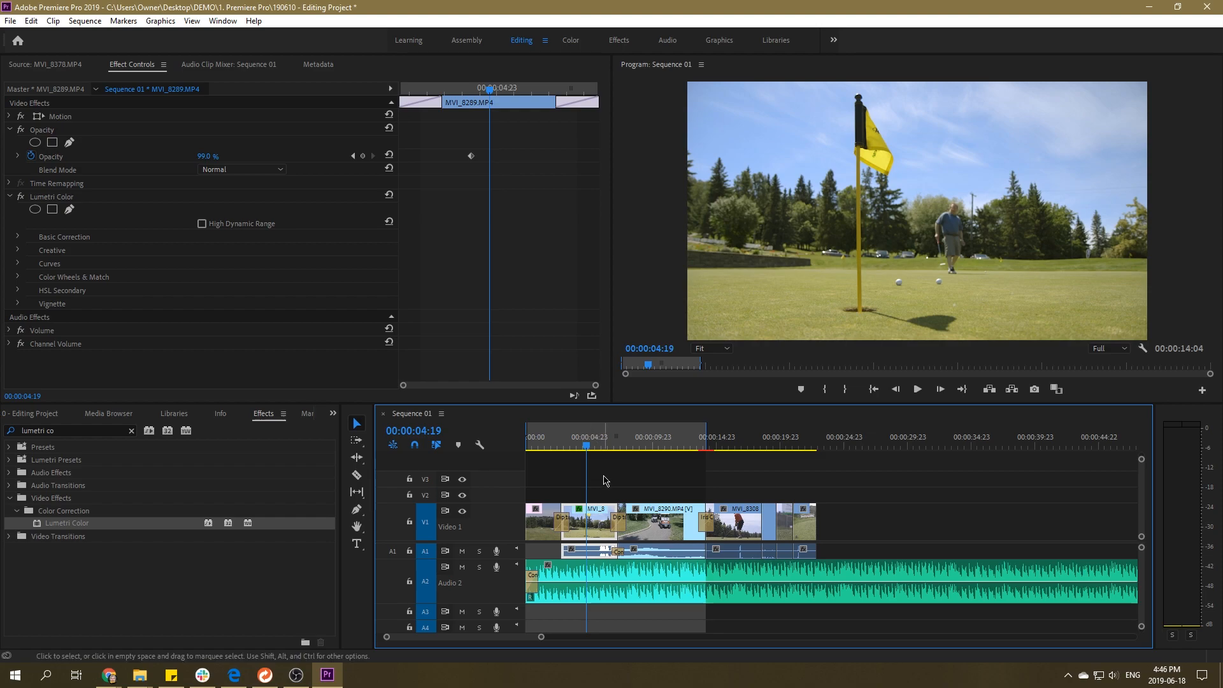
left_click(50, 199)
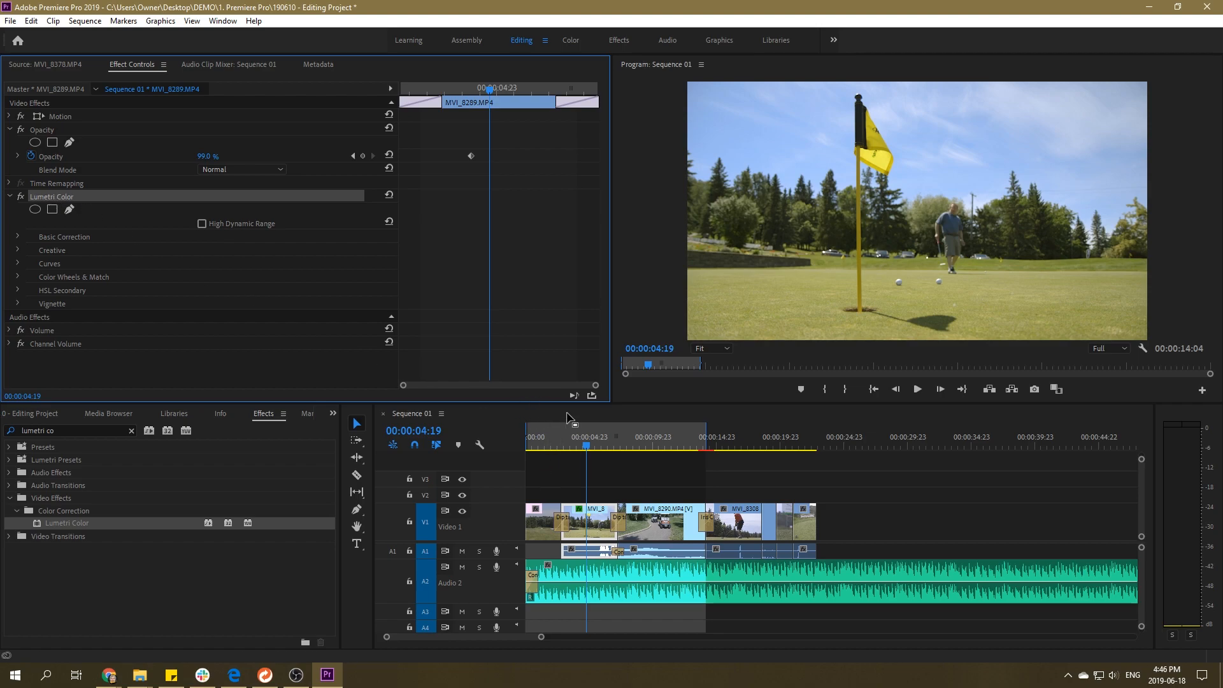
right_click(54, 194)
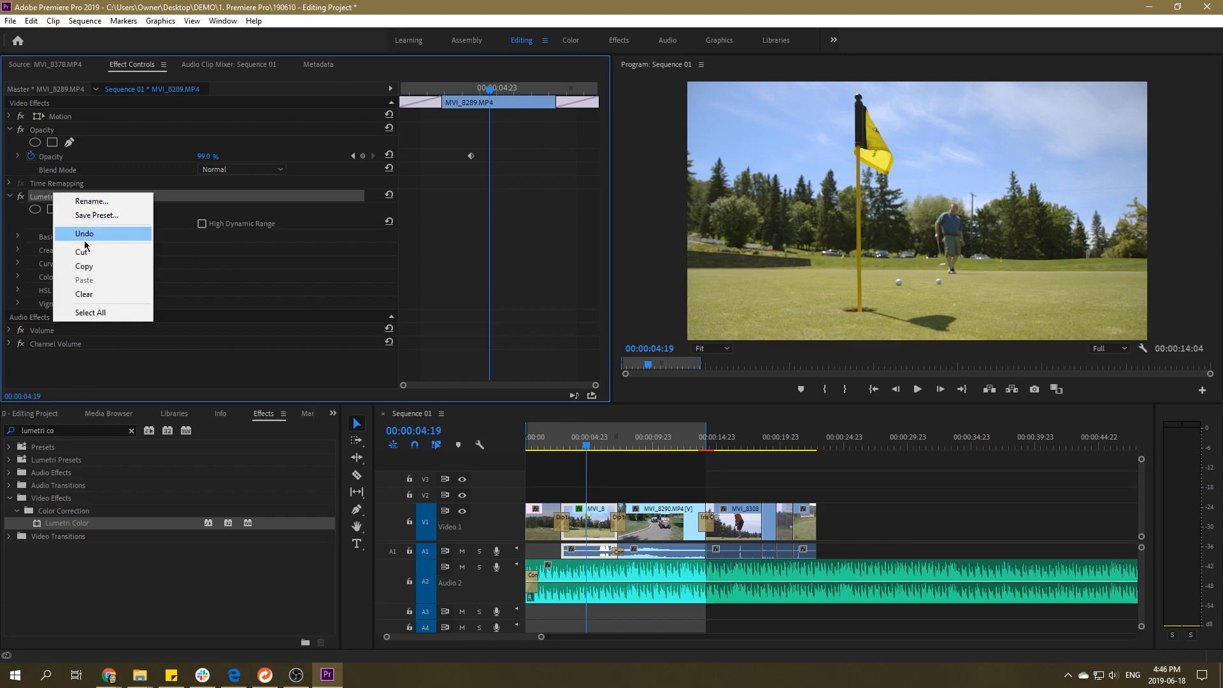
left_click(95, 268)
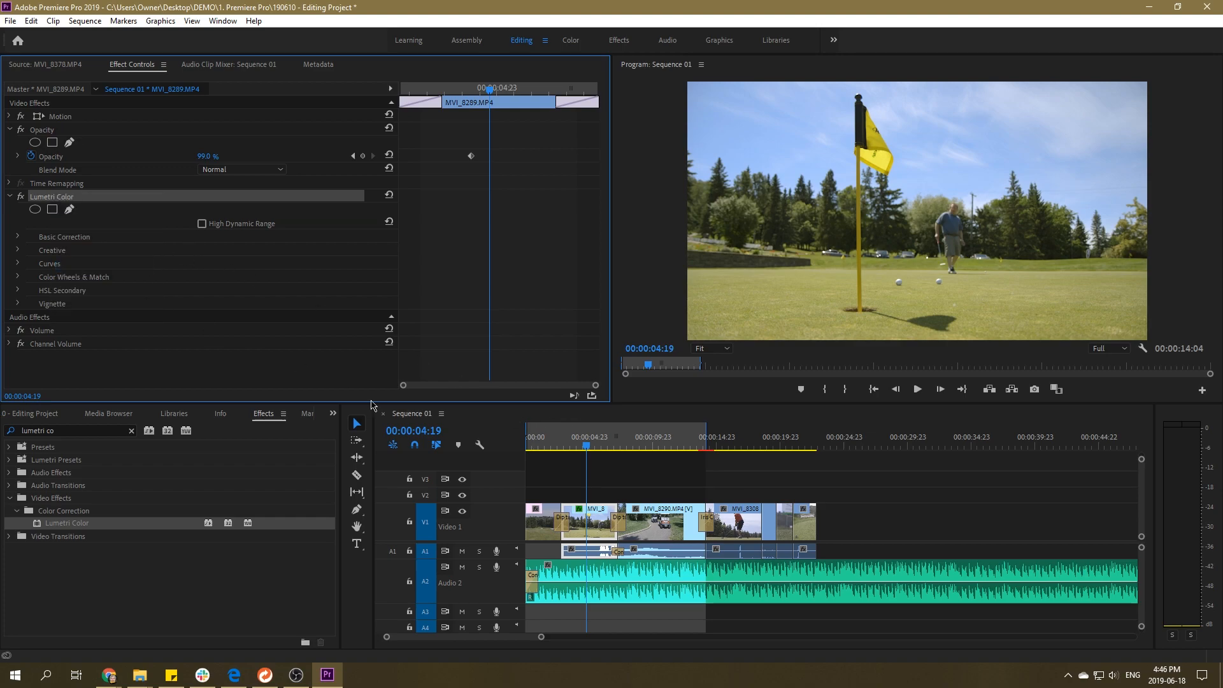
left_click(539, 532)
left_click_drag(551, 437, 547, 438)
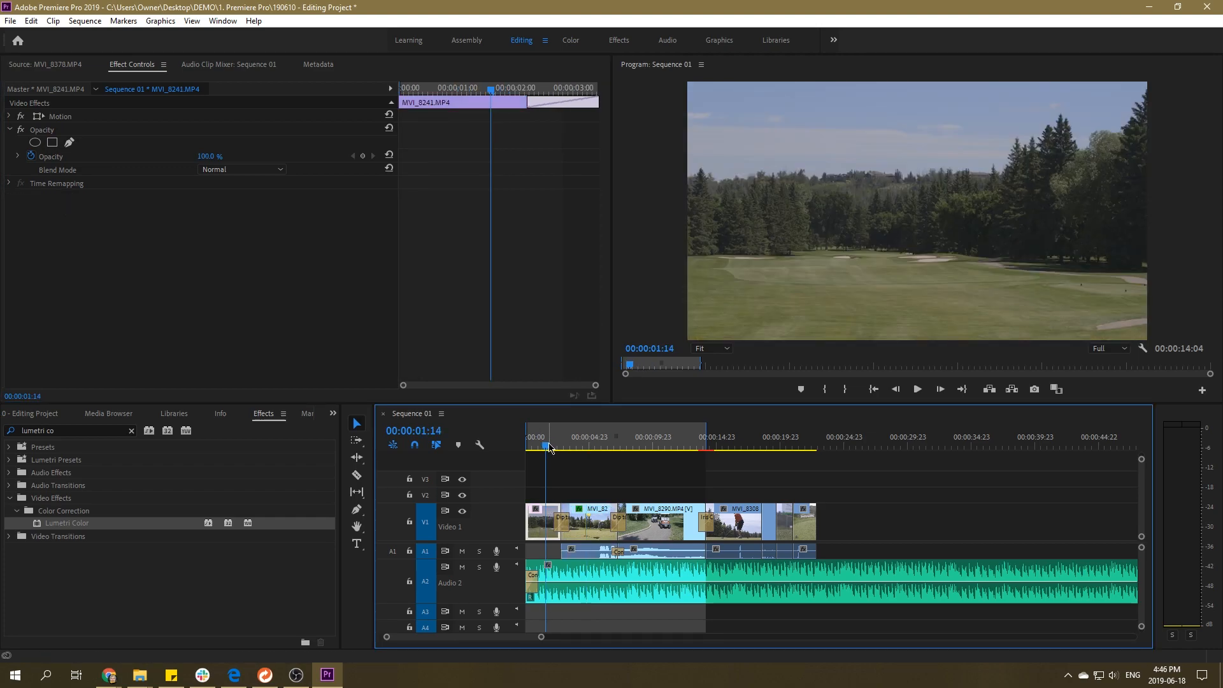
key("ctrl+v")
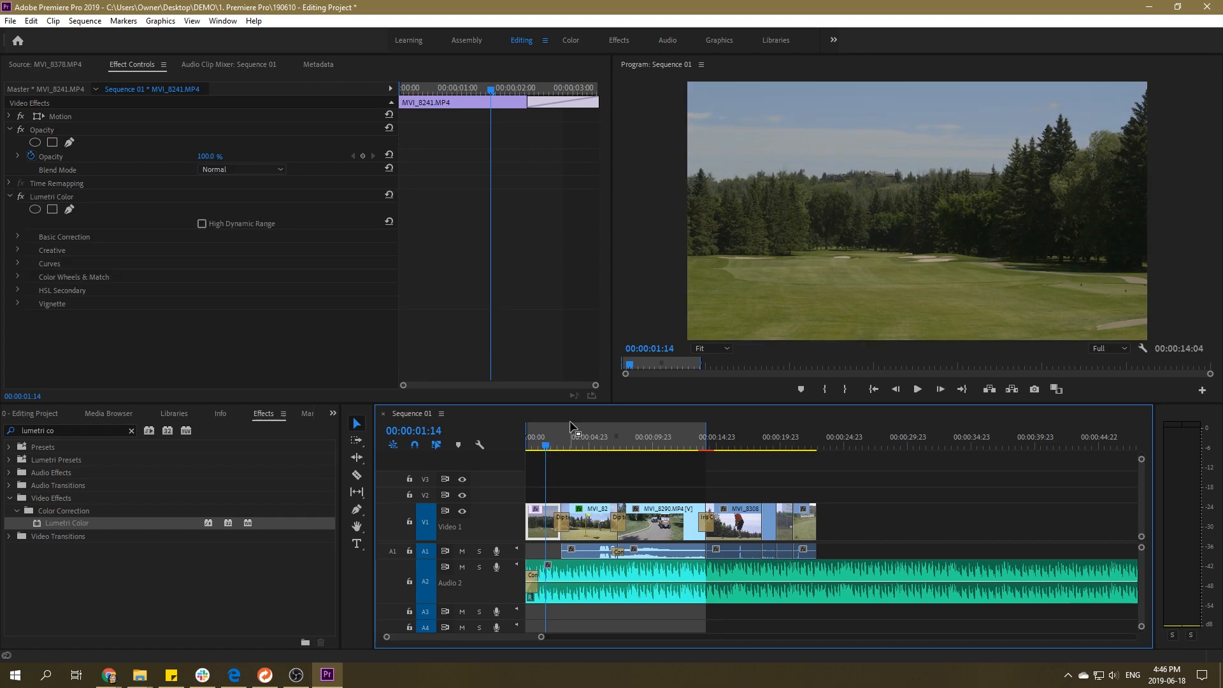
- Raise the Lumetri Exposure of MVI_8241 to about 1.1
mouse_move(546, 445)
left_mouse_down()
mouse_move(583, 449)
mouse_move(546, 444)
left_mouse_up()
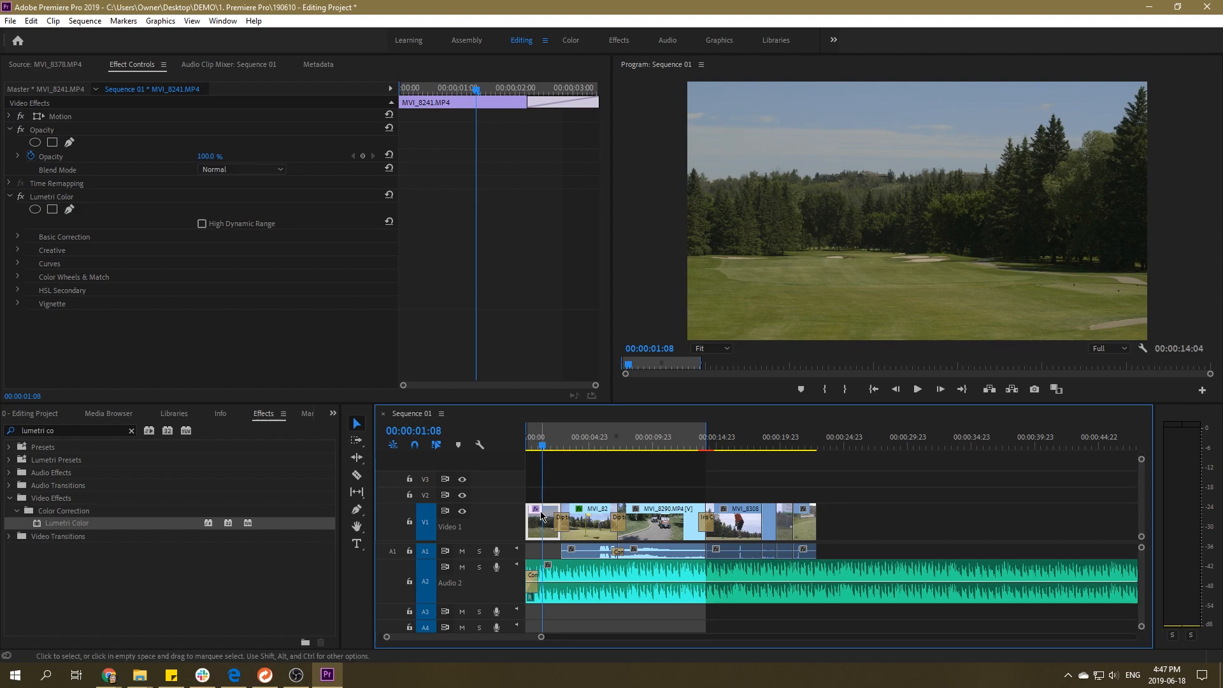
left_click(19, 237)
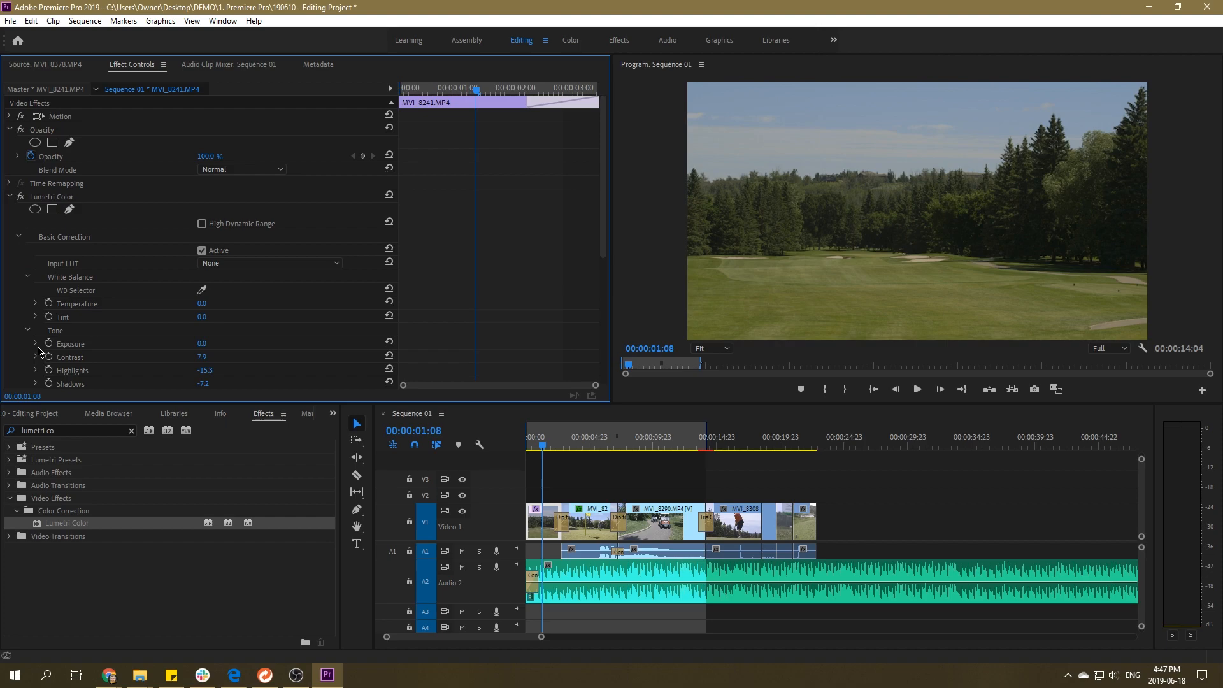
scroll(112, 332, "down", 1)
left_click(35, 317)
left_click_drag(208, 342, 243, 350)
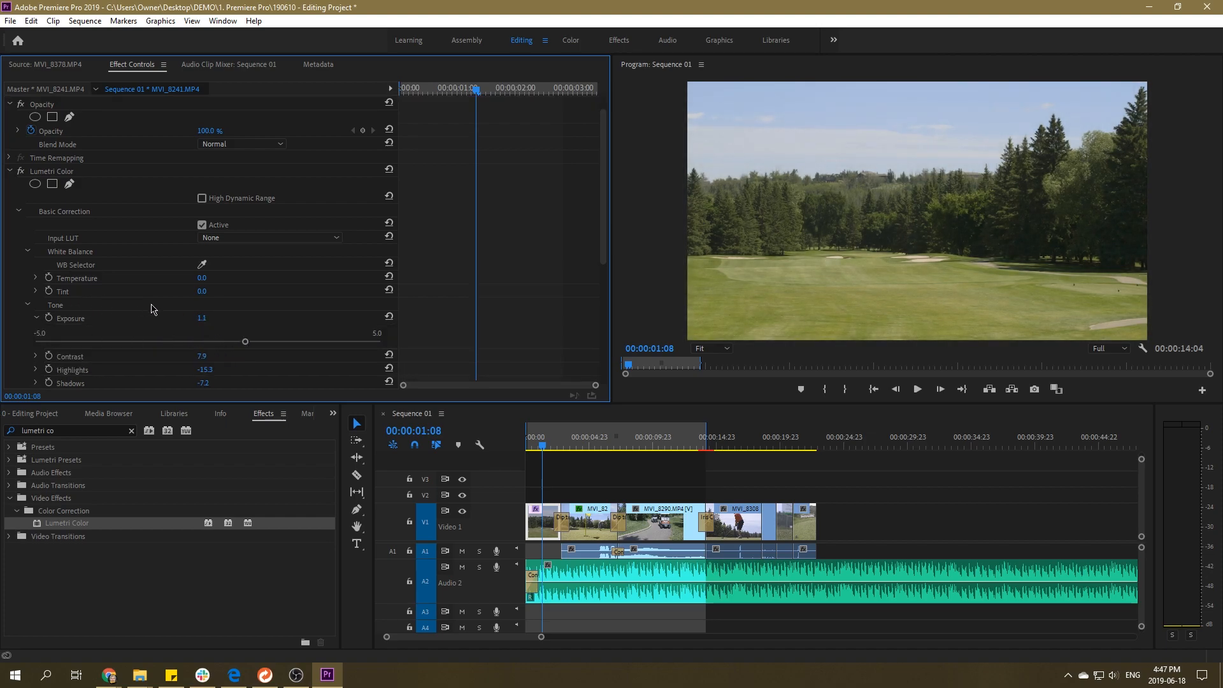
- Set the Lumetri Shadows of MVI_8241 to about -24.5 and the Highlights to about -13.4
scroll(155, 300, "down", 3)
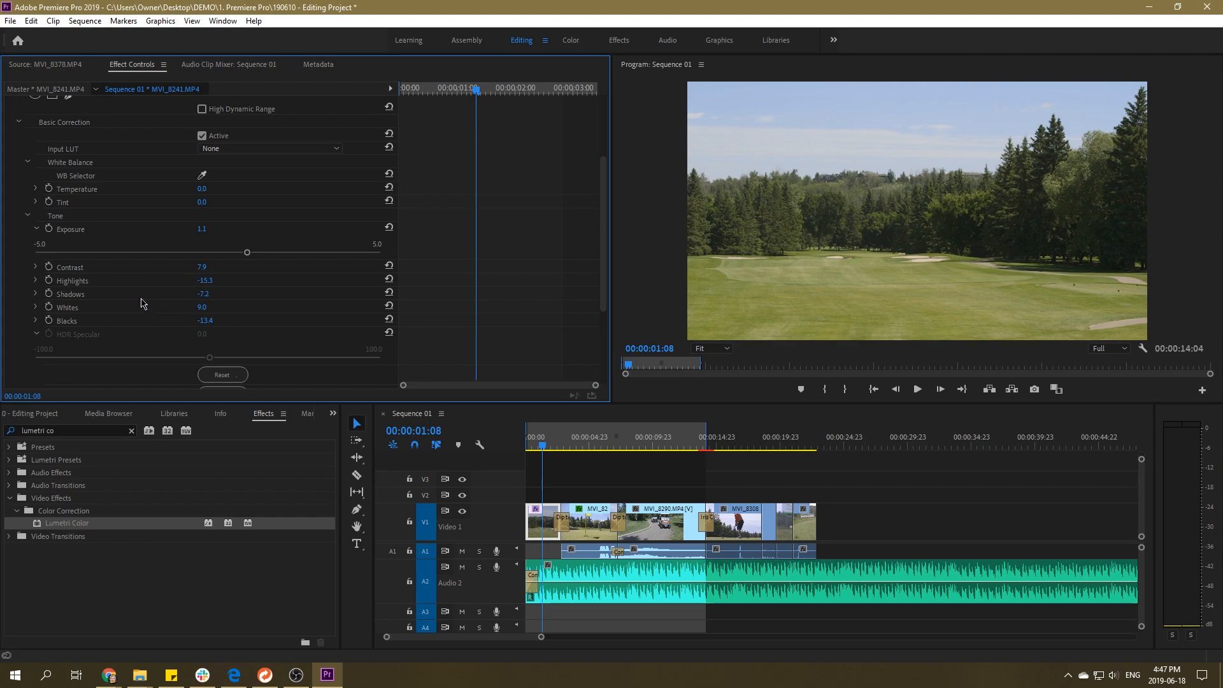
left_click(36, 293)
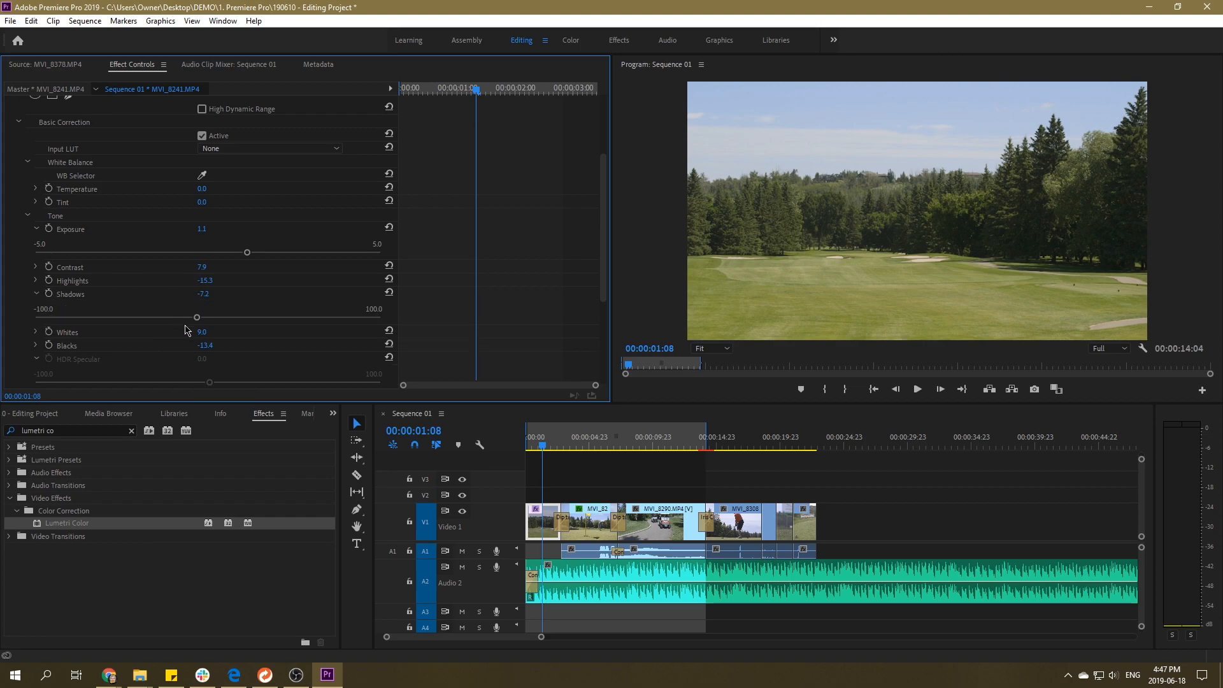
mouse_move(197, 317)
left_mouse_down()
mouse_move(166, 317)
mouse_move(202, 306)
mouse_move(184, 308)
left_mouse_up()
left_click(35, 294)
left_click(36, 280)
left_click(37, 280)
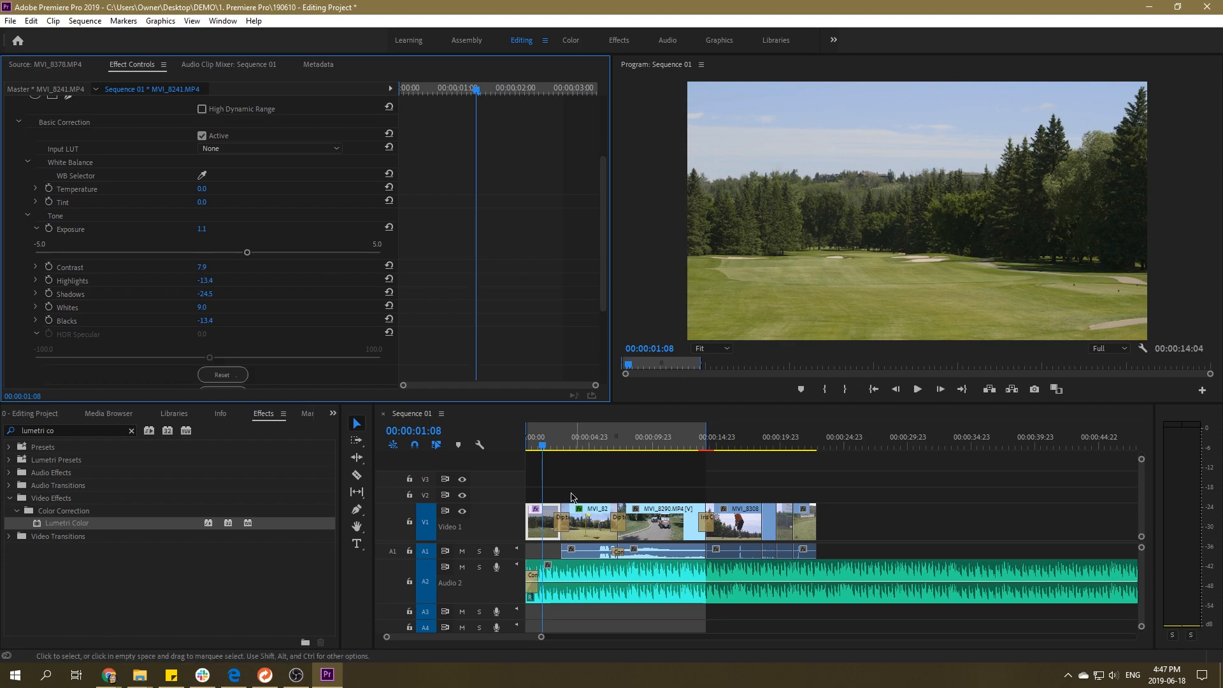
- Play and scrub through the opening of Sequence 01 to review the graded MVI_8241 clip
key("space")
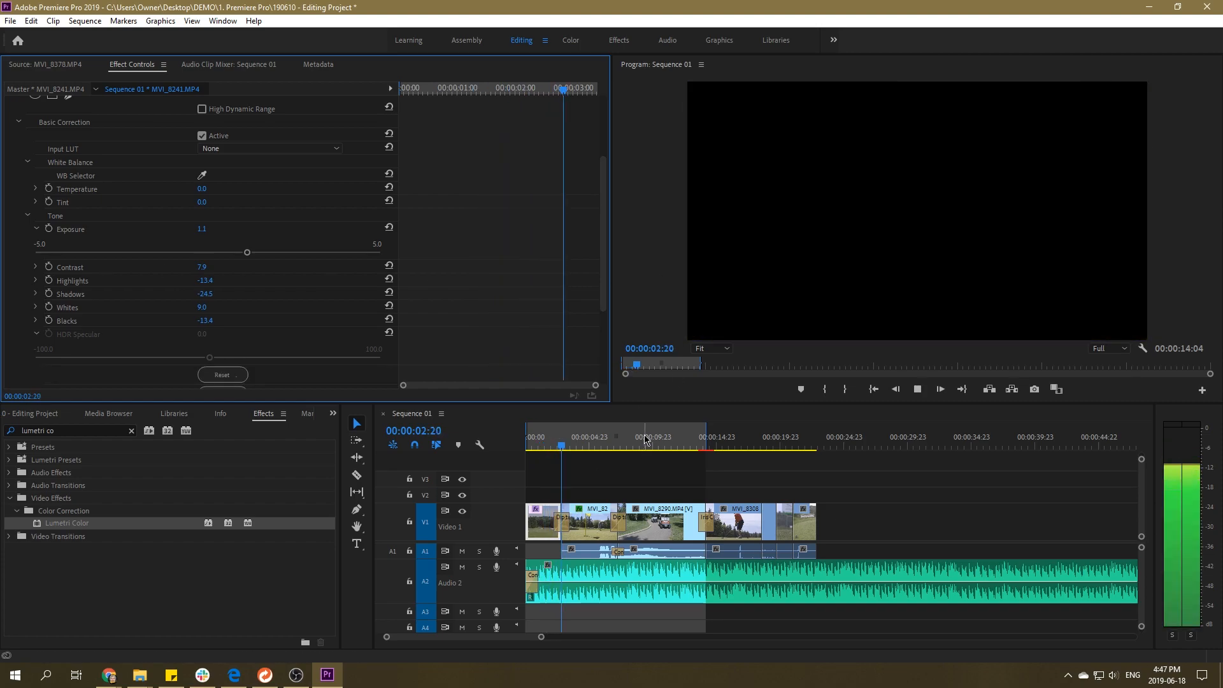
left_click(647, 476)
left_click_drag(564, 438, 536, 439)
left_click(555, 440)
left_click(550, 508)
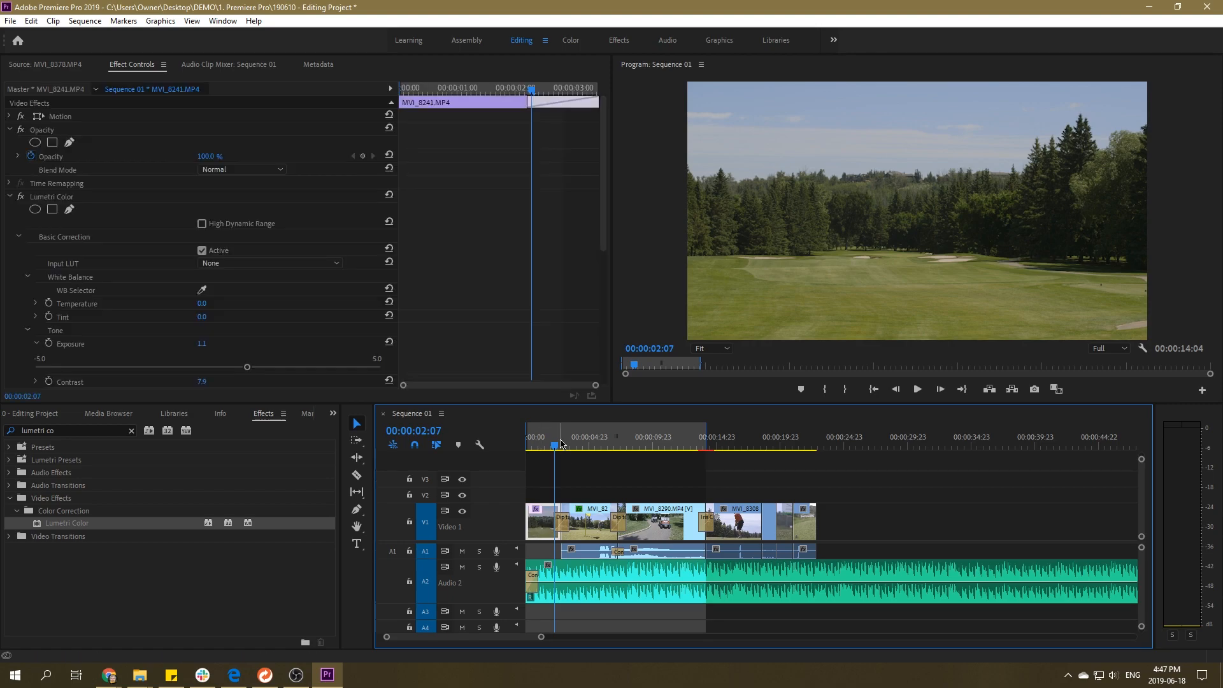
- Paste the copied Lumetri Color effect onto MVI_8290 and view the clip at about 00:00:10:05
left_click(659, 532)
left_click(657, 437)
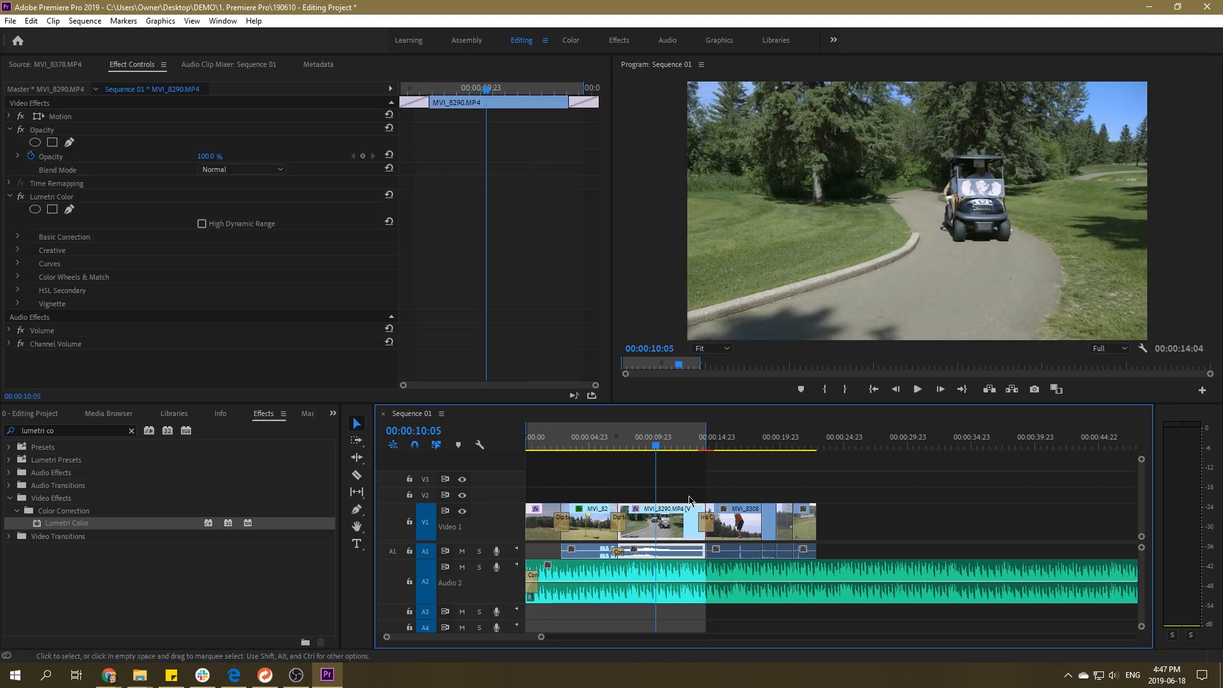
- Try the copied Lumetri Color effect on MVI_8308, then undo the paste
left_click(734, 439)
left_click(750, 510)
key("ctrl+v")
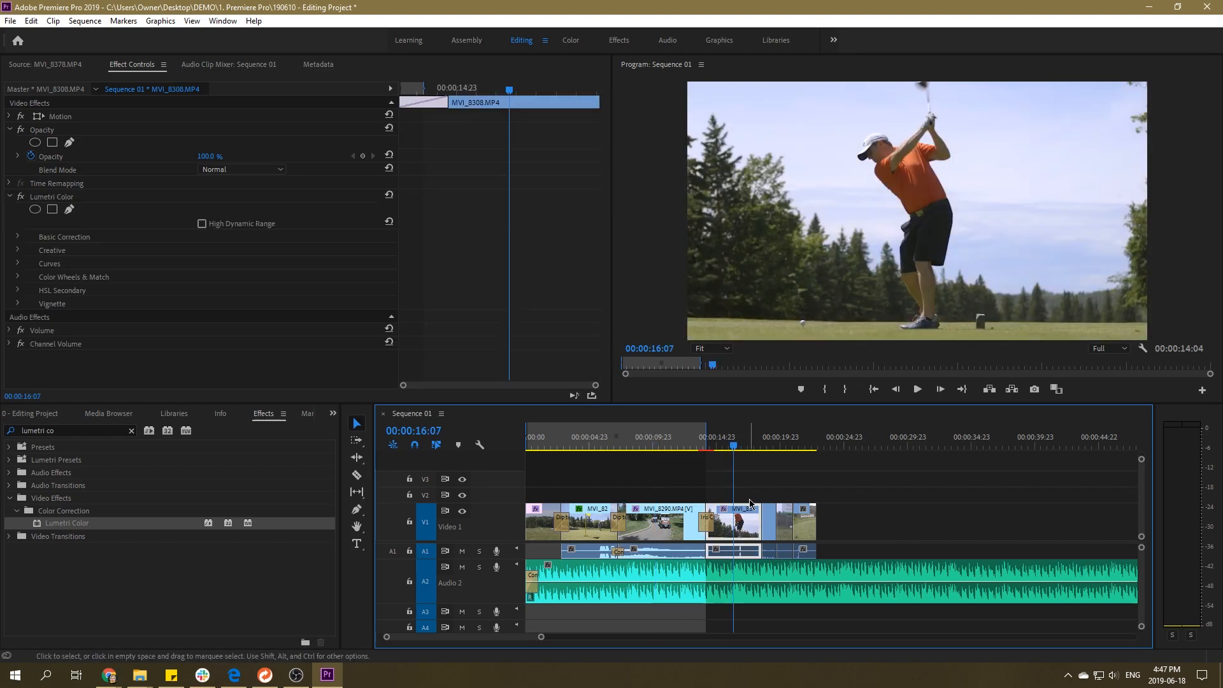
key("ctrl+z")
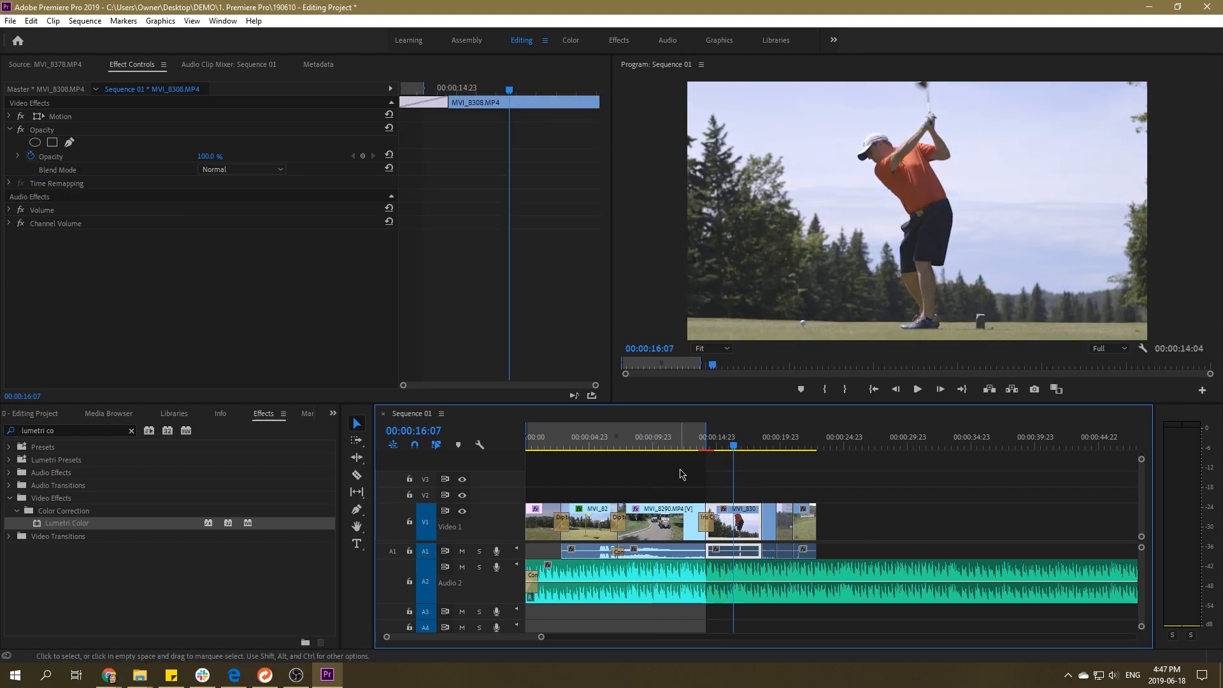
- Create a new bin named Adjustment Layers at the top level of the project
left_click(643, 487)
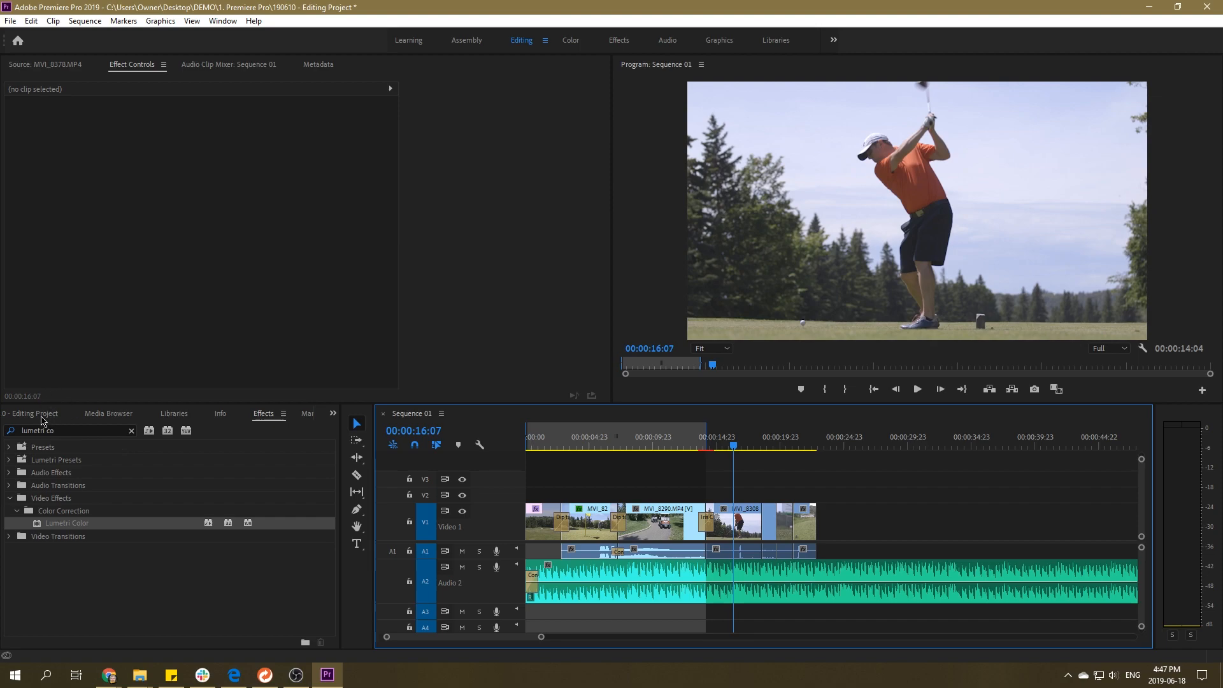
left_click(43, 417)
left_click(35, 486)
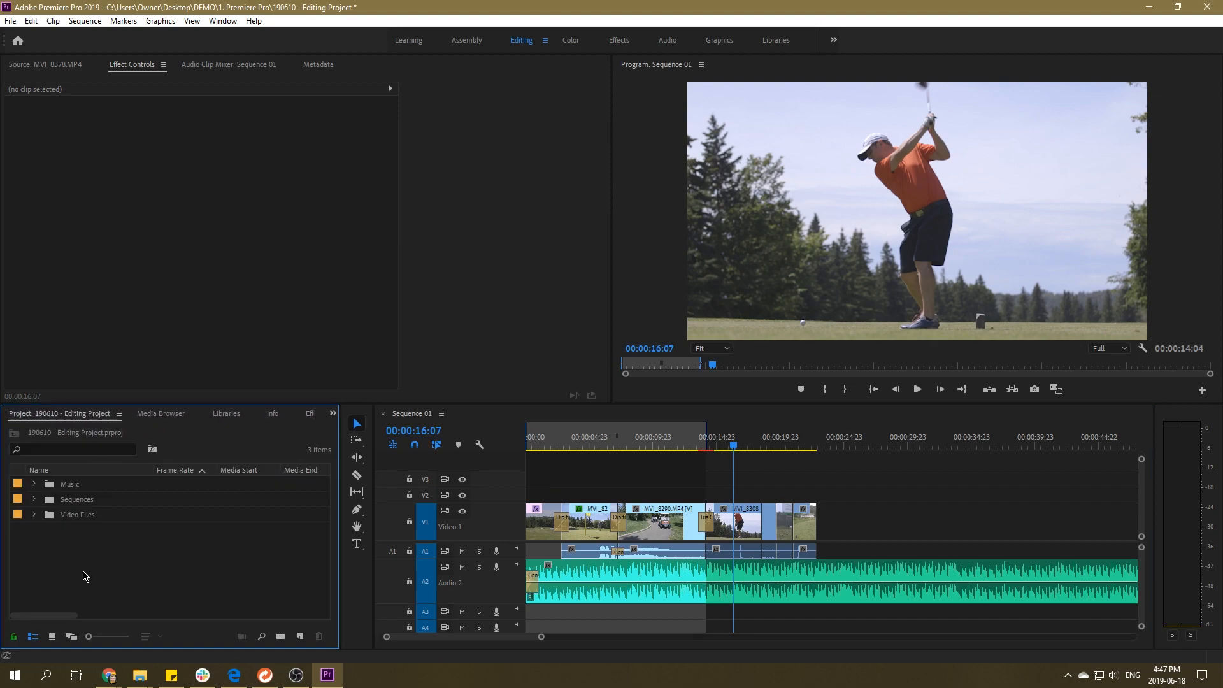
right_click(59, 536)
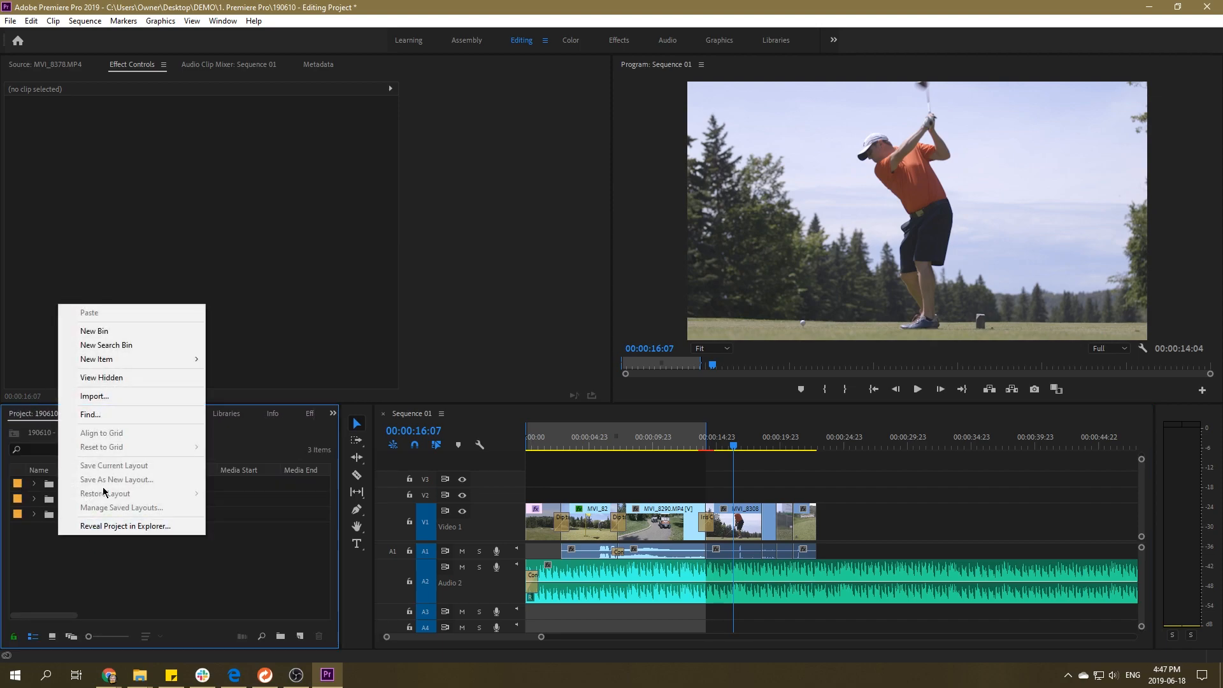
left_click(106, 332)
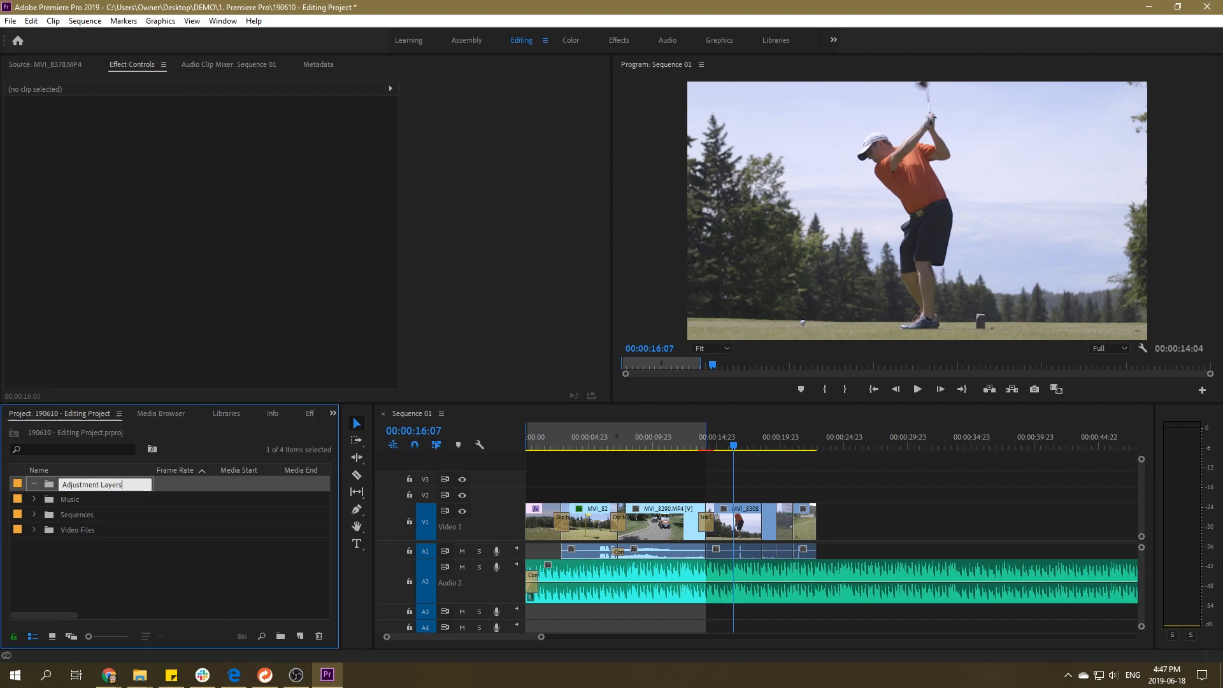
type("Adjustment Layers")
key("Tab")
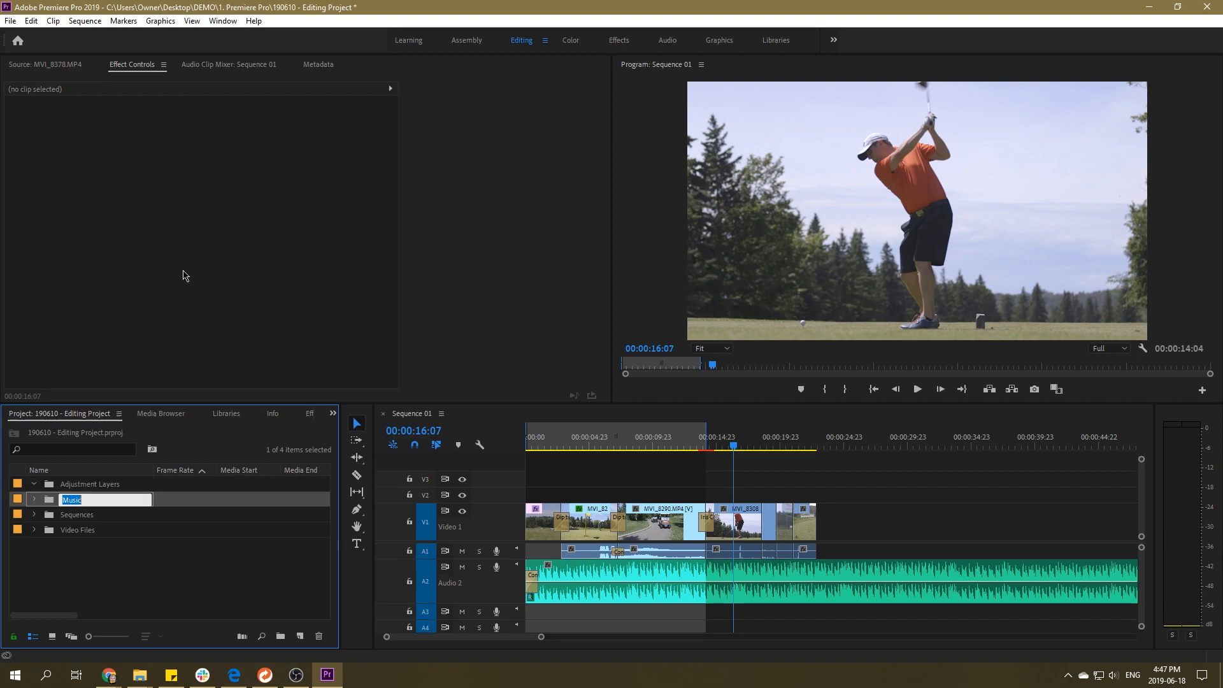
left_click(89, 571)
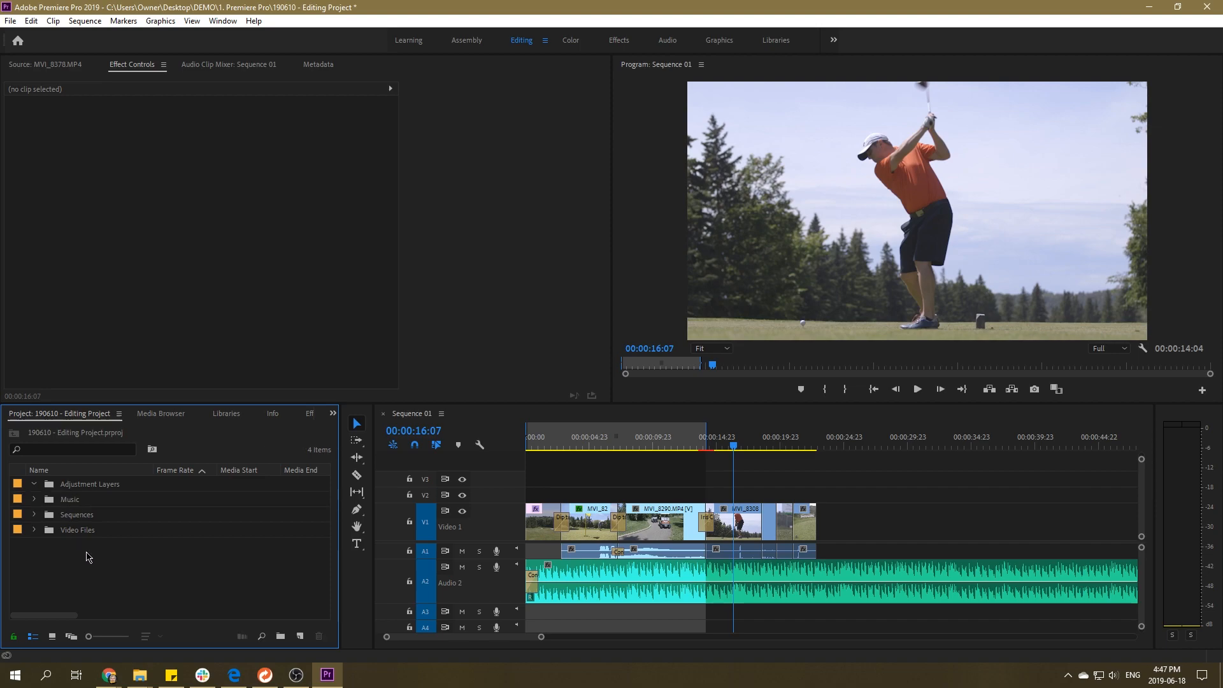
- Create a 1920 x 1080, 23.976 fps adjustment layer and place it on V2, extended from the sequence start over all the clips
right_click(87, 555)
mouse_move(197, 375)
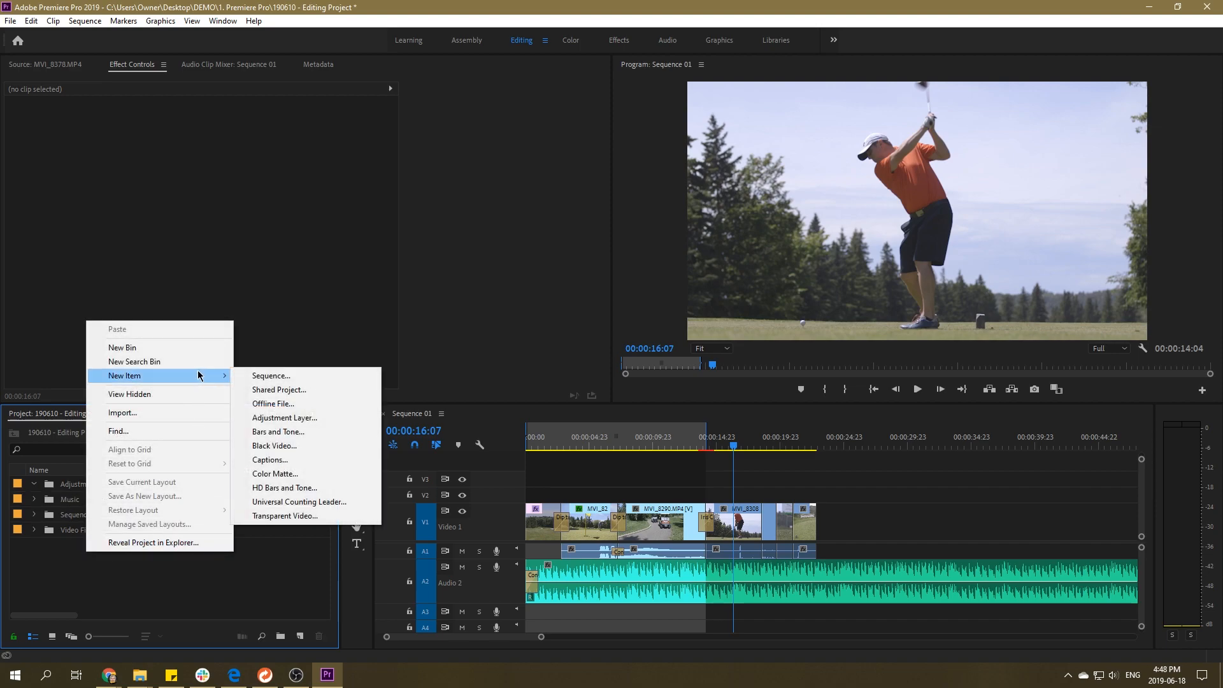
left_click(284, 418)
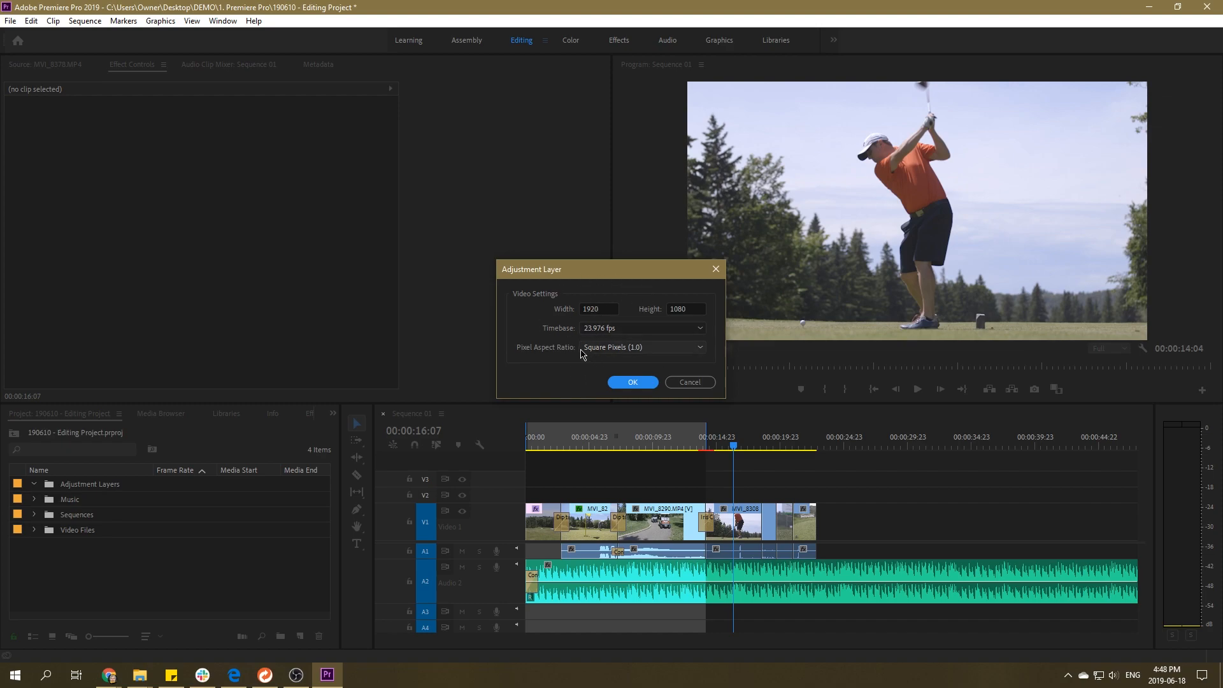
left_click(633, 382)
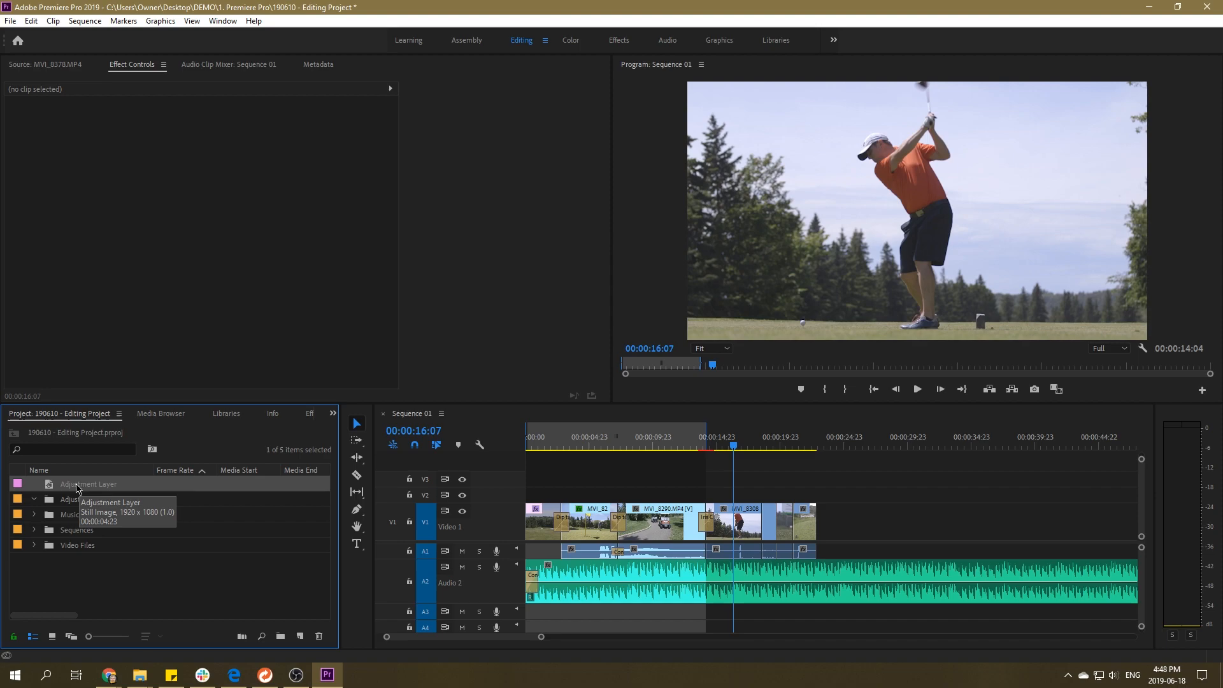
left_click_drag(66, 481, 858, 495)
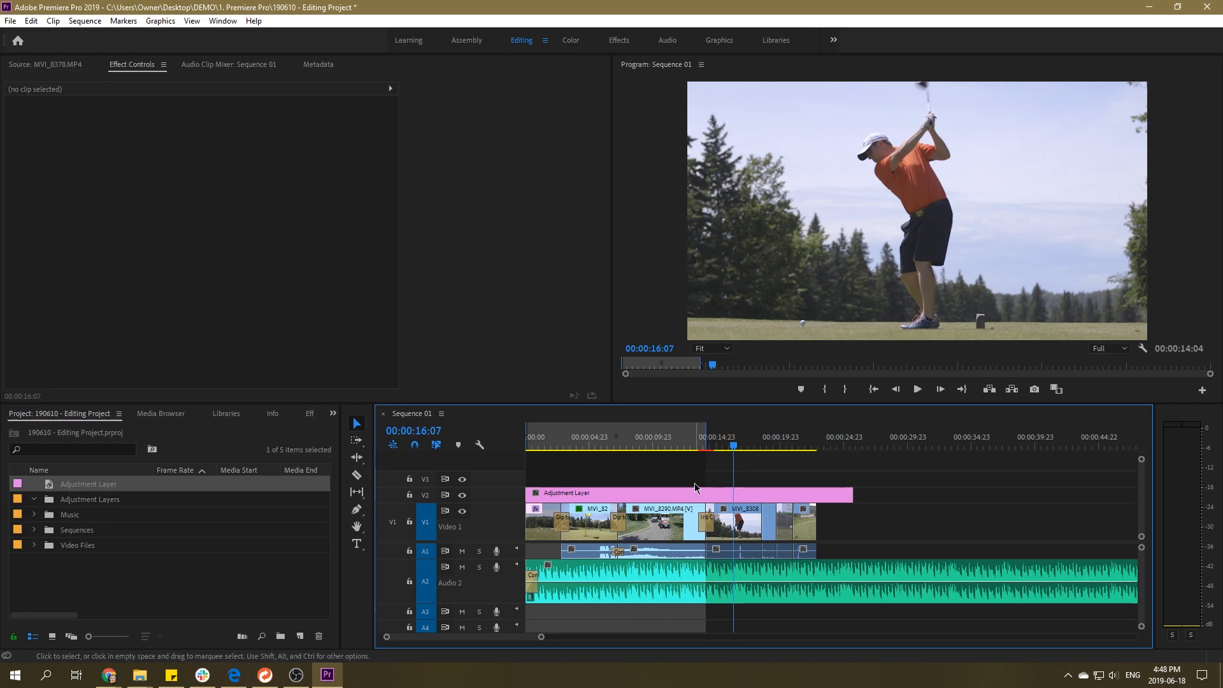
- Delete the Lumetri Color effect from the MVI_8241 clip
left_click(543, 534)
left_click(45, 200)
key("Delete")
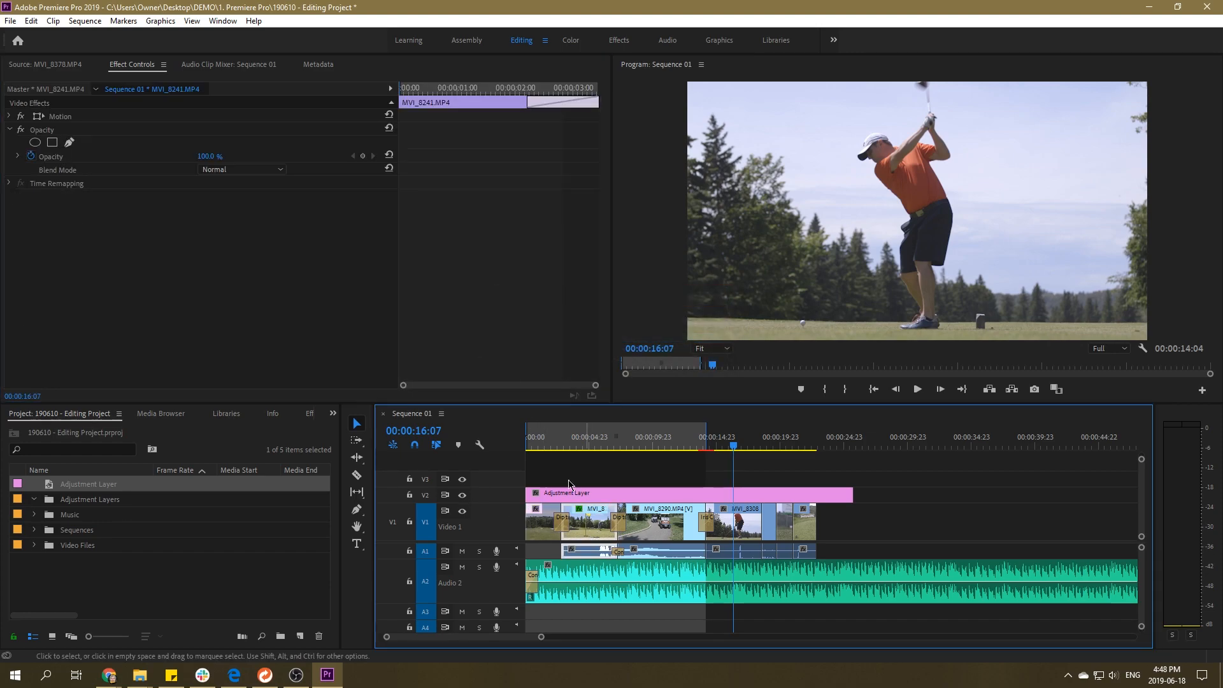
- Copy the Lumetri Color effect from the MVI_8289 clip and delete it from that clip
left_click(579, 504)
left_click(64, 196)
right_click(64, 196)
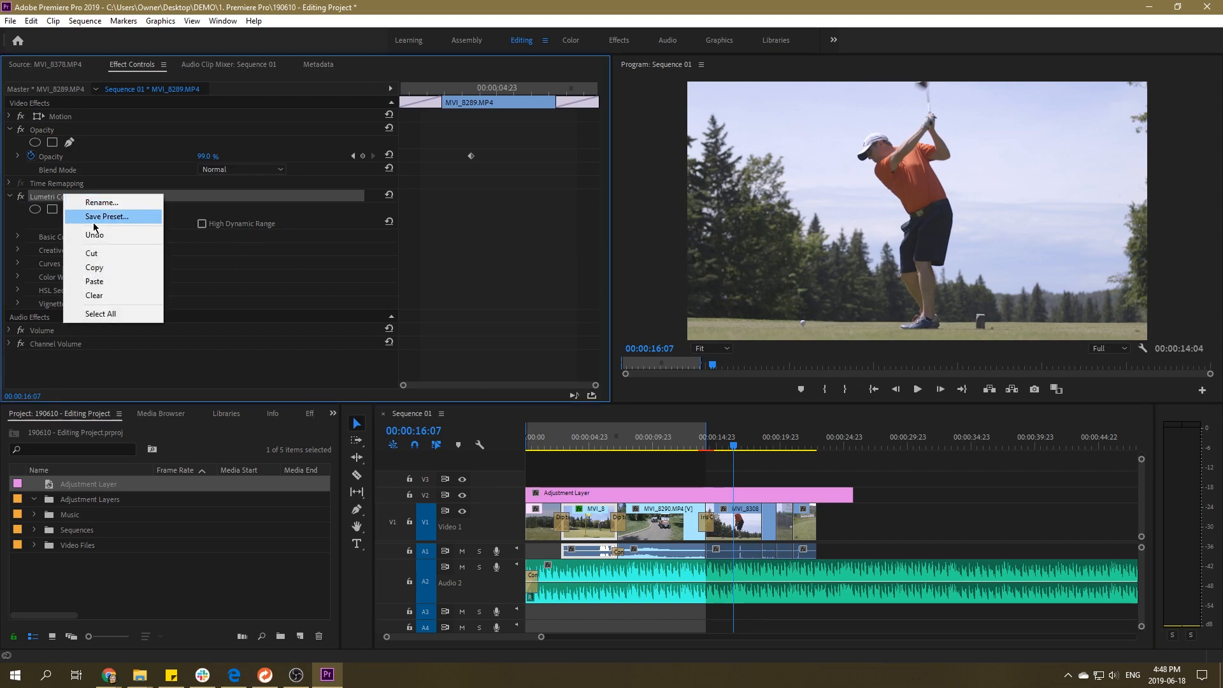
left_click(105, 268)
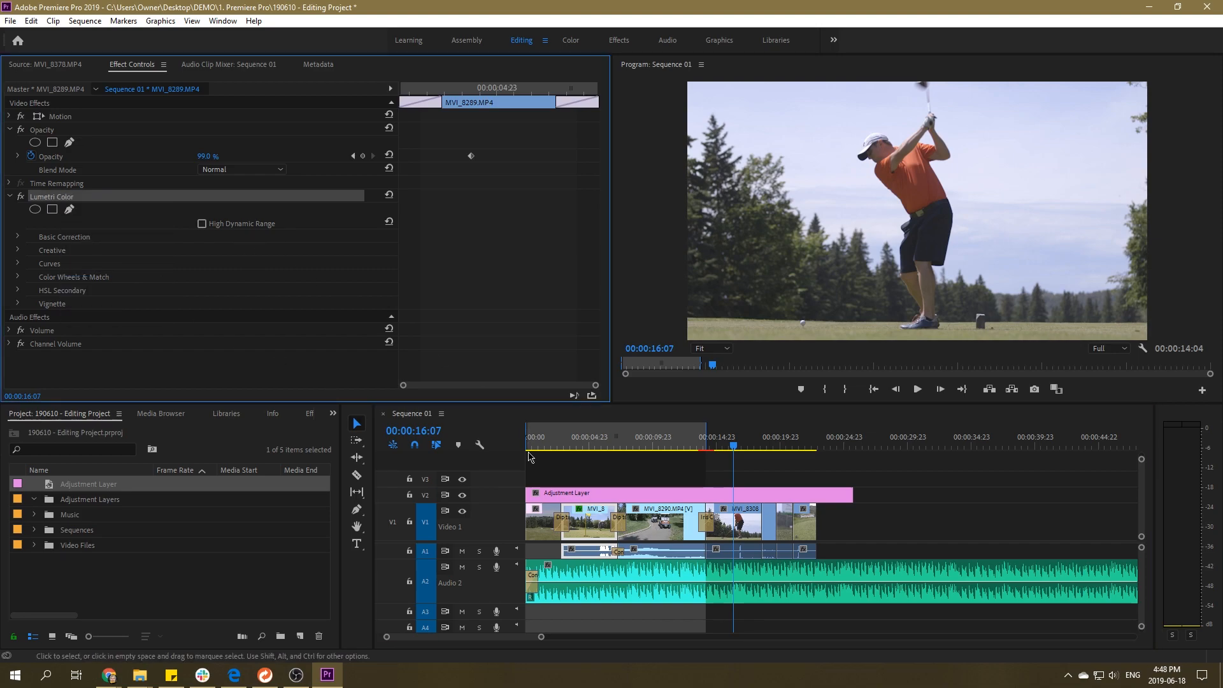
key("Delete")
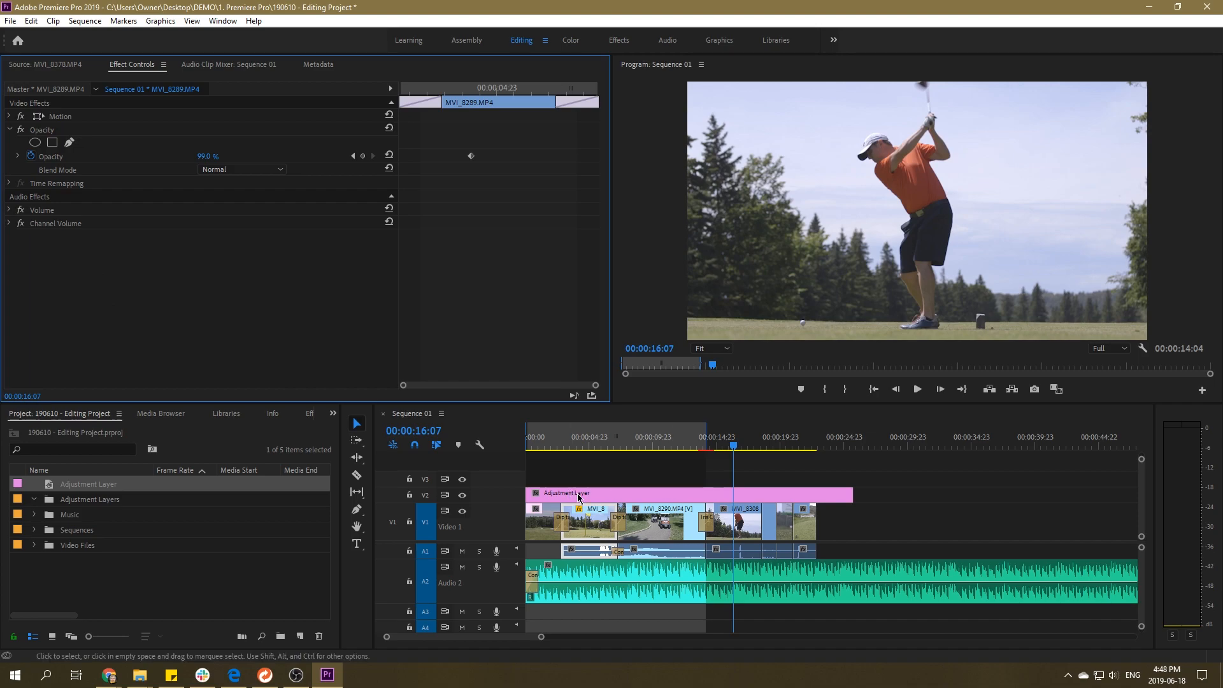
- Paste the copied Lumetri Color effect onto the adjustment layer on V2, viewing the sequence at 00:00:05:06
left_click(618, 474)
left_click(593, 445)
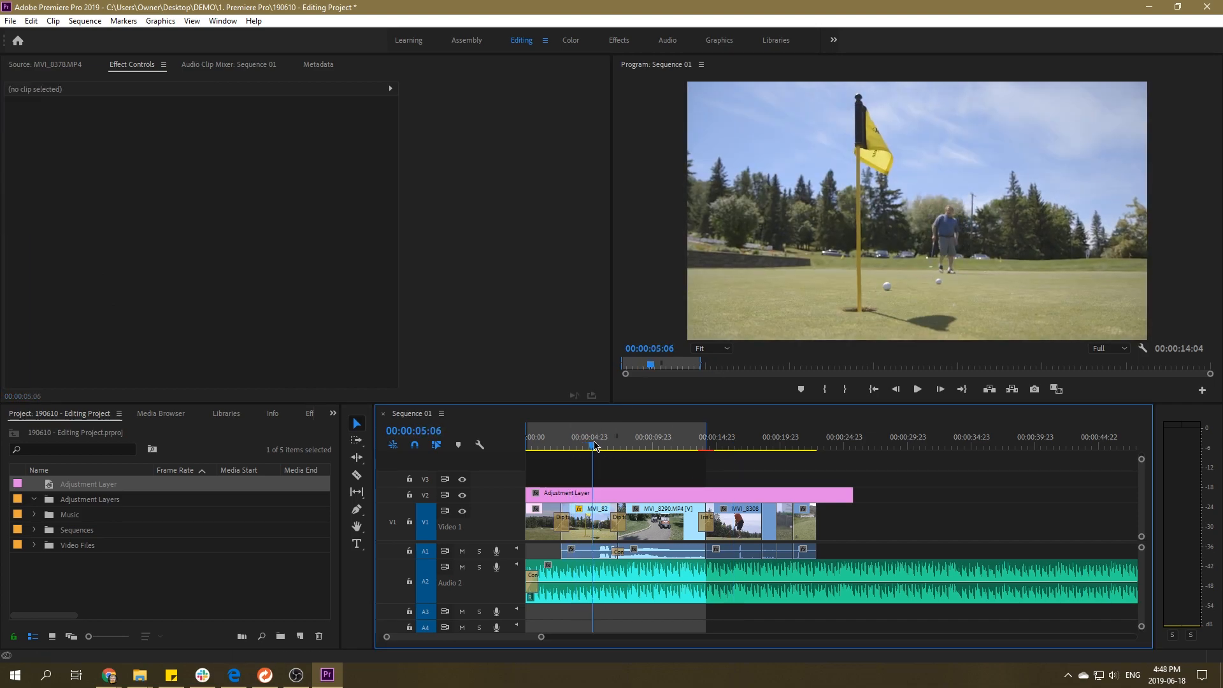
left_click(601, 494)
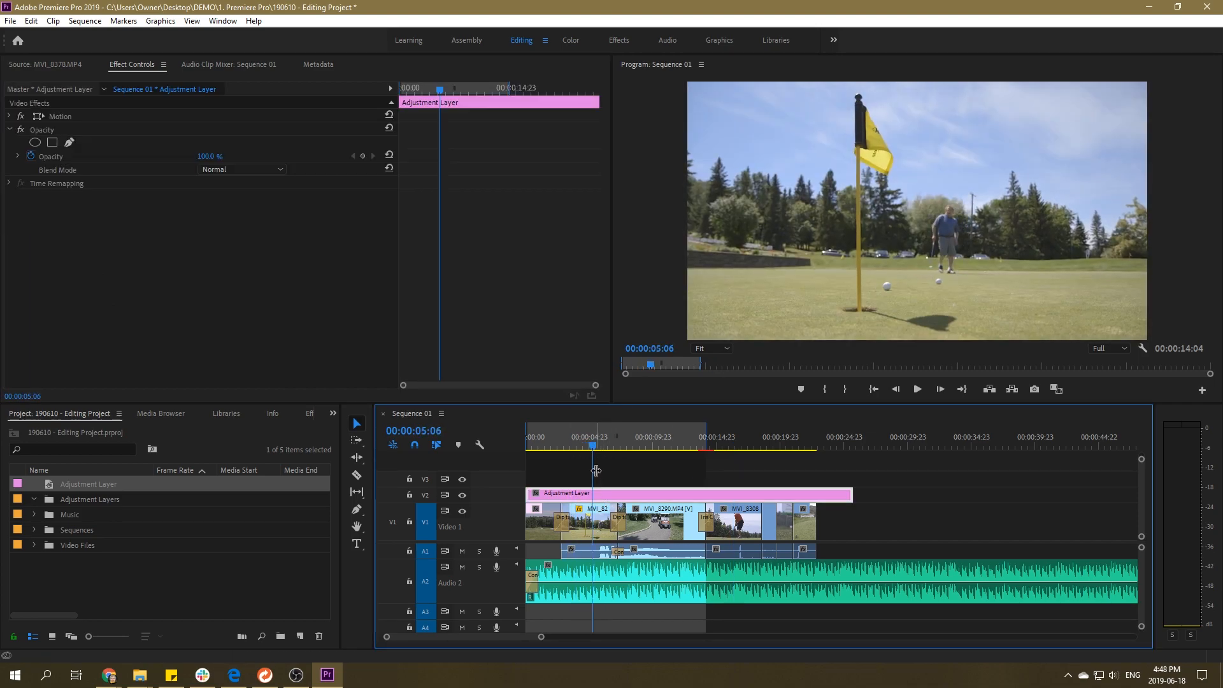
key("ctrl+v")
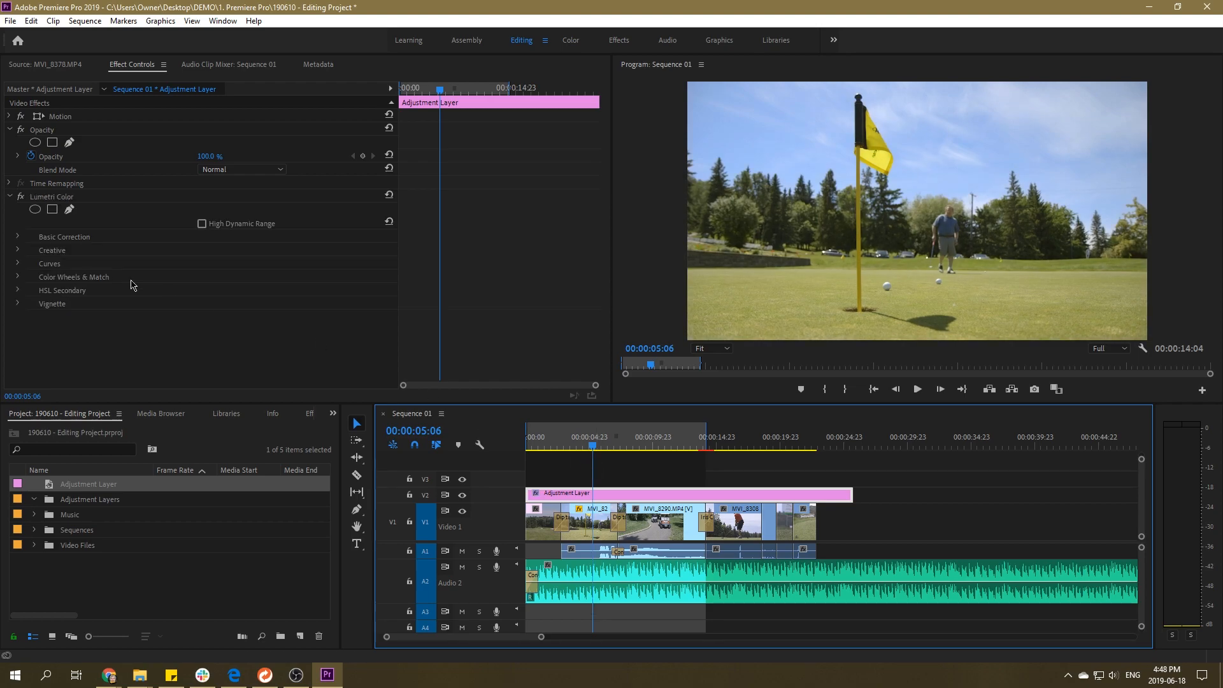
left_click(9, 198)
- Scrub and play through Sequence 01 to review the adjustment layer's grade, and hide V2 at the sequence start for comparison
left_click_drag(548, 443, 768, 446)
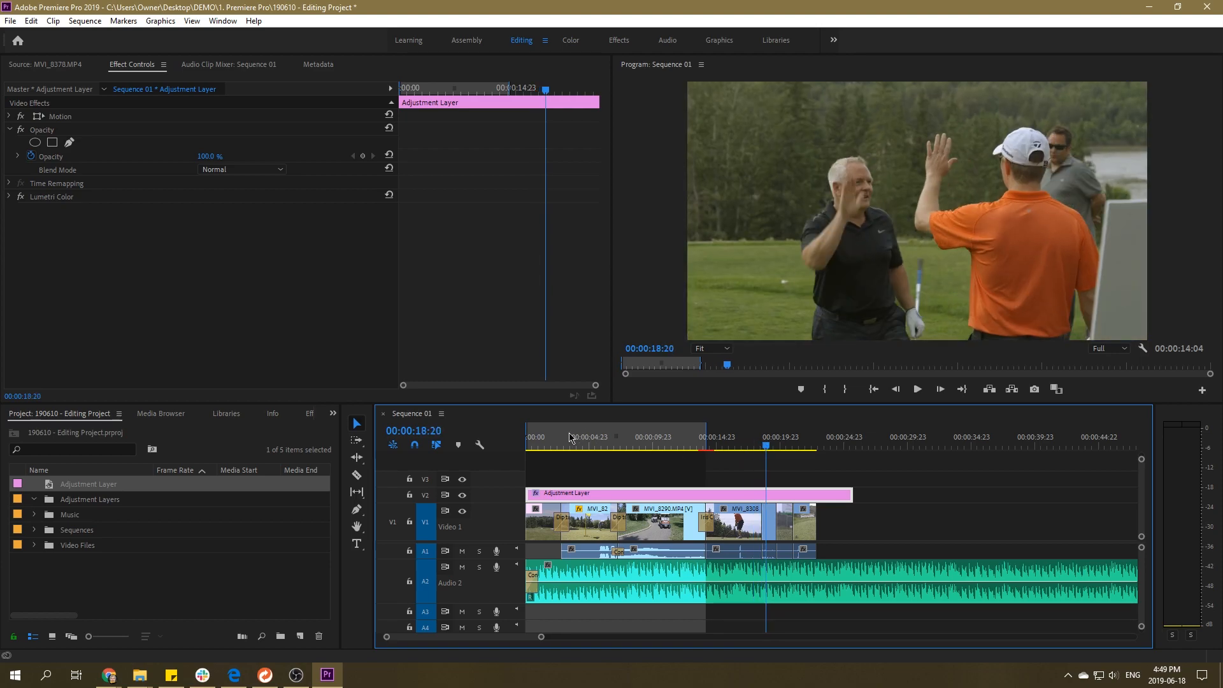
left_click(553, 445)
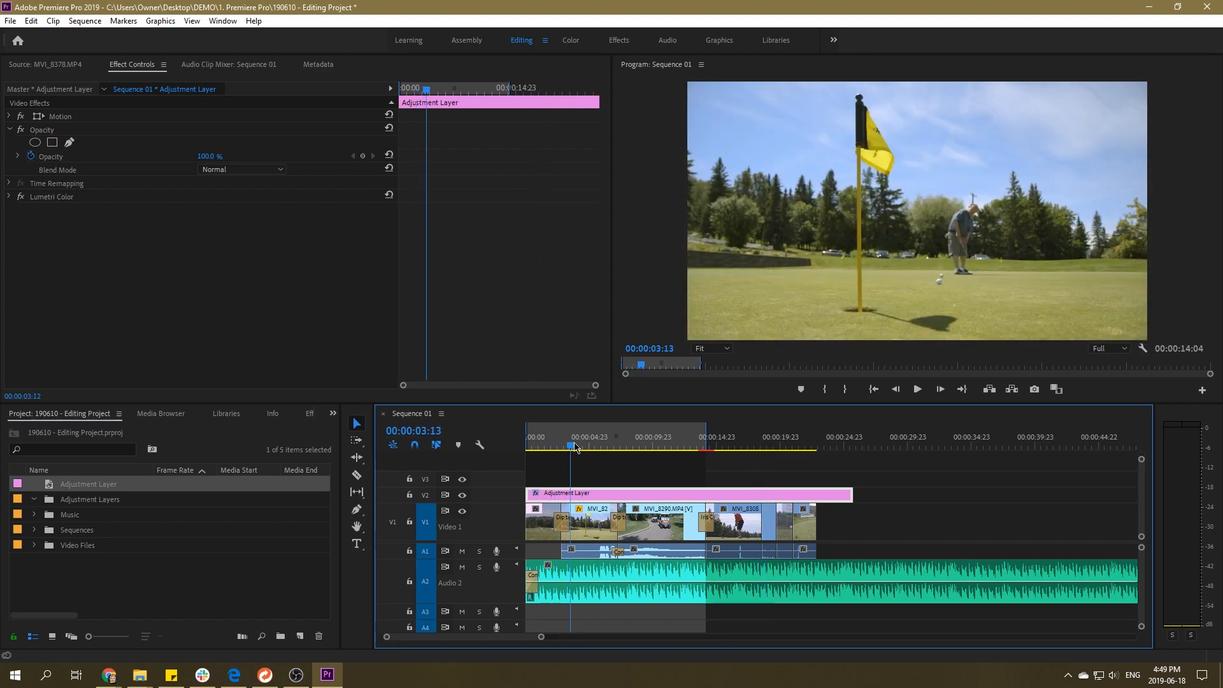
left_click(548, 538)
key("space")
left_click_drag(590, 451, 528, 446)
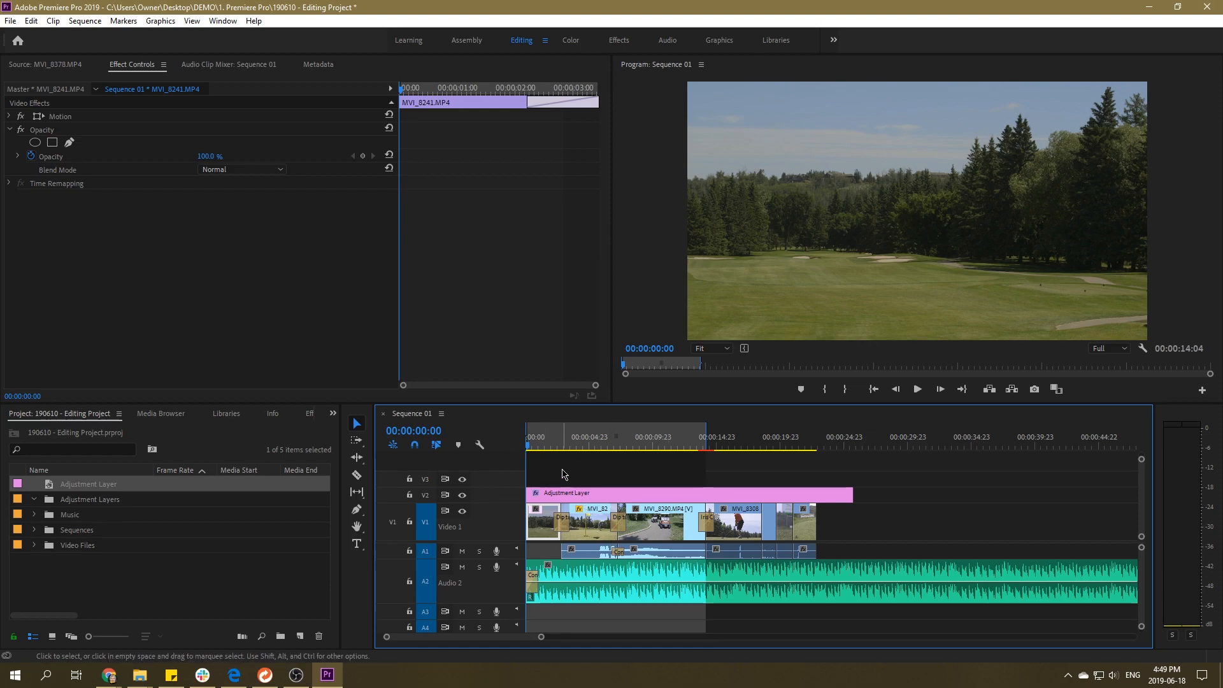
left_click(509, 489)
left_click_drag(551, 444, 518, 440)
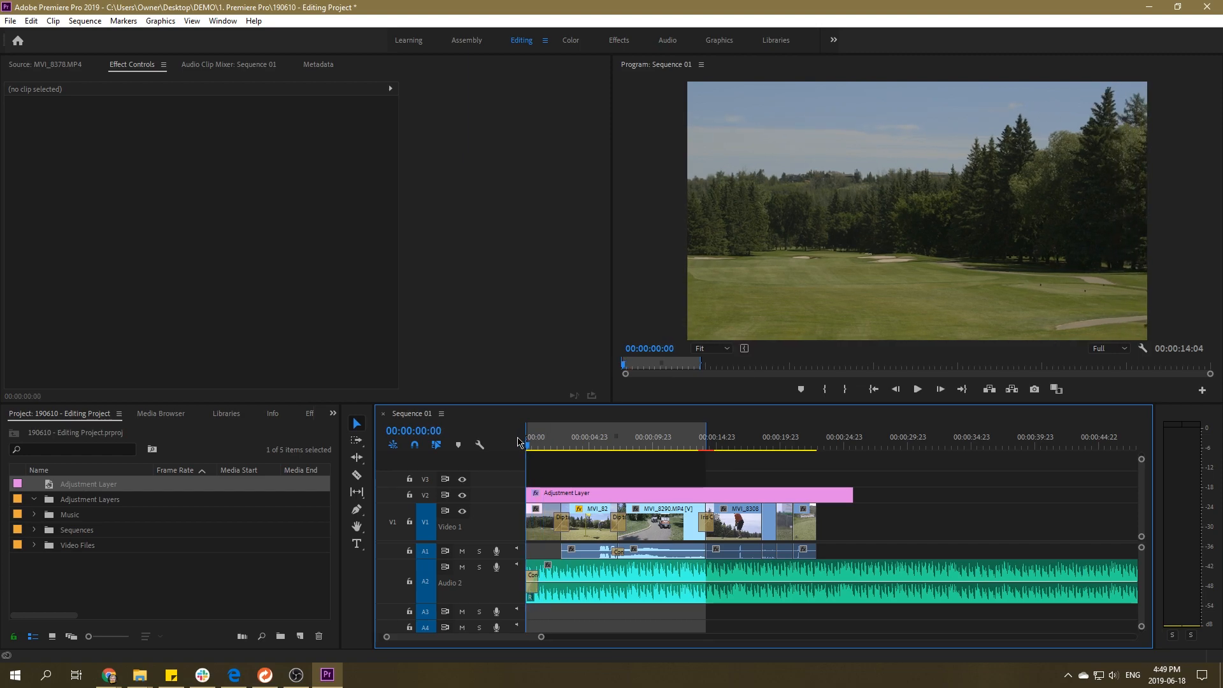
left_click_drag(552, 441, 518, 448)
left_click(462, 496)
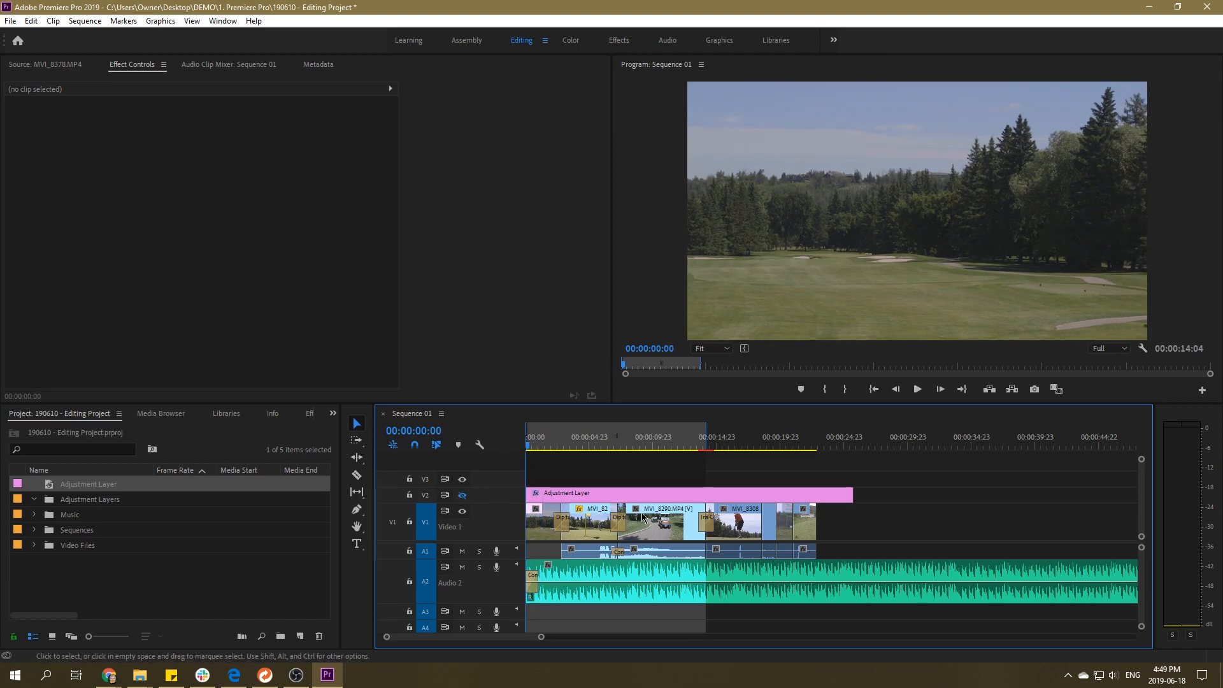
- Bend the red RGB curve upward in the midtones in the adjustment layer's Lumetri Color effect
left_click(610, 493)
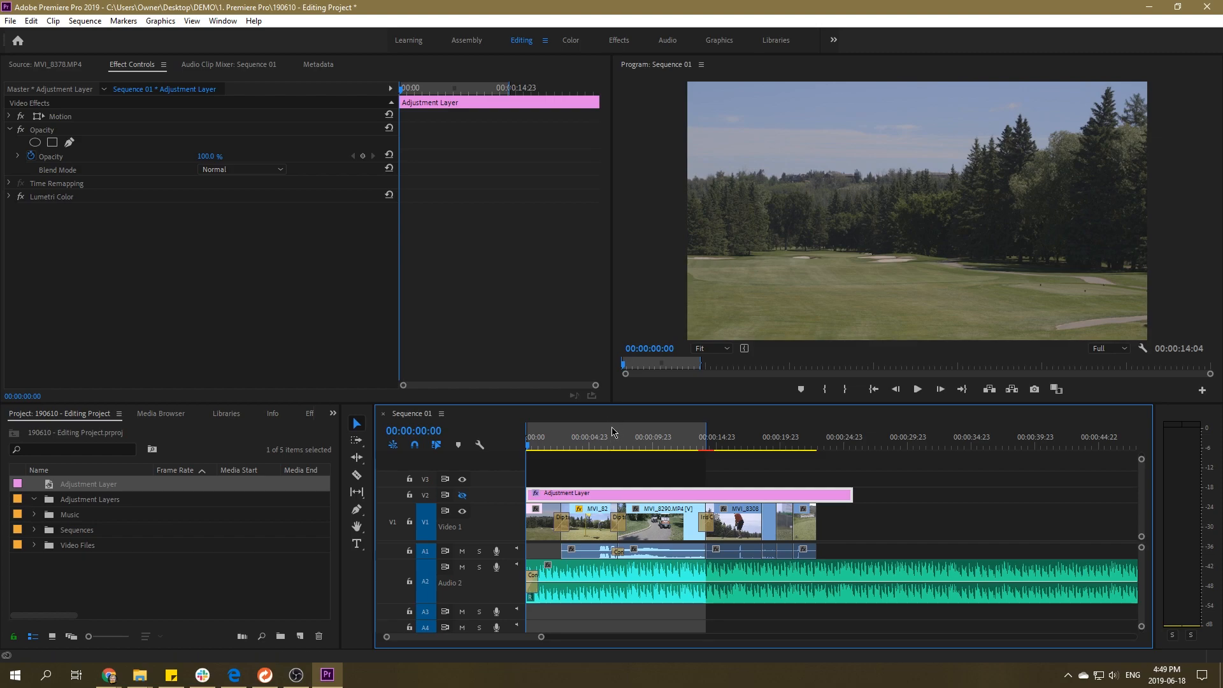
left_click(9, 198)
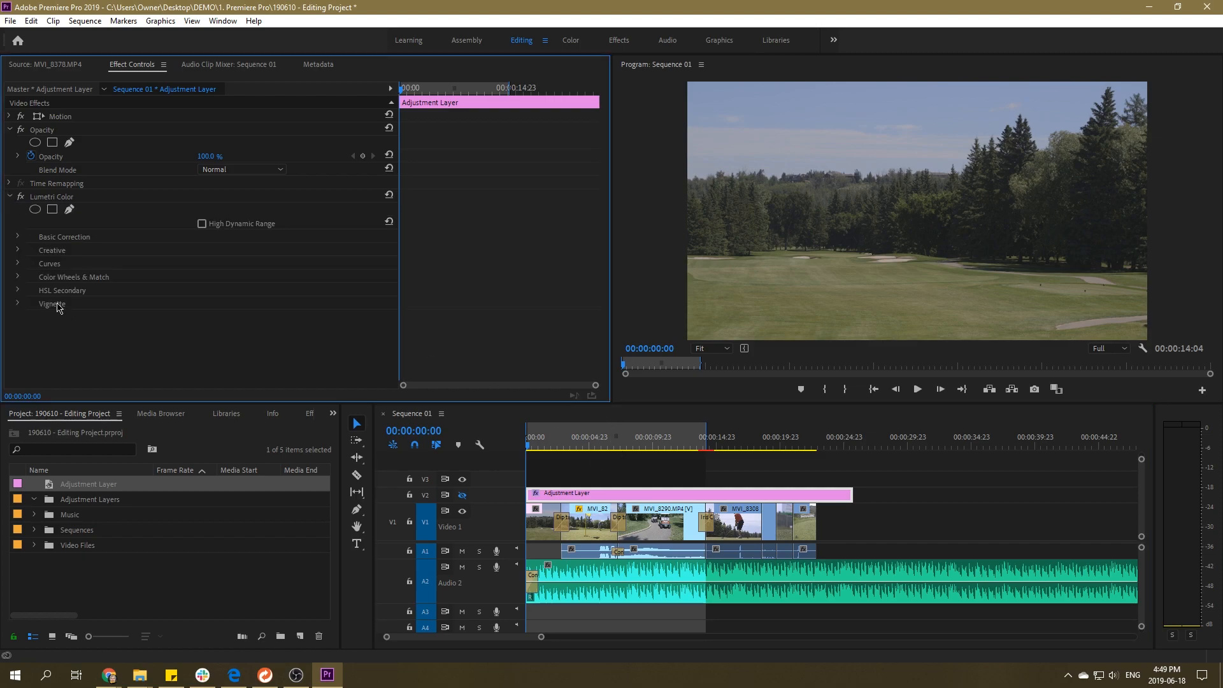
left_click(17, 264)
scroll(184, 322, "down", 4)
left_click(200, 235)
left_click_drag(244, 295, 226, 281)
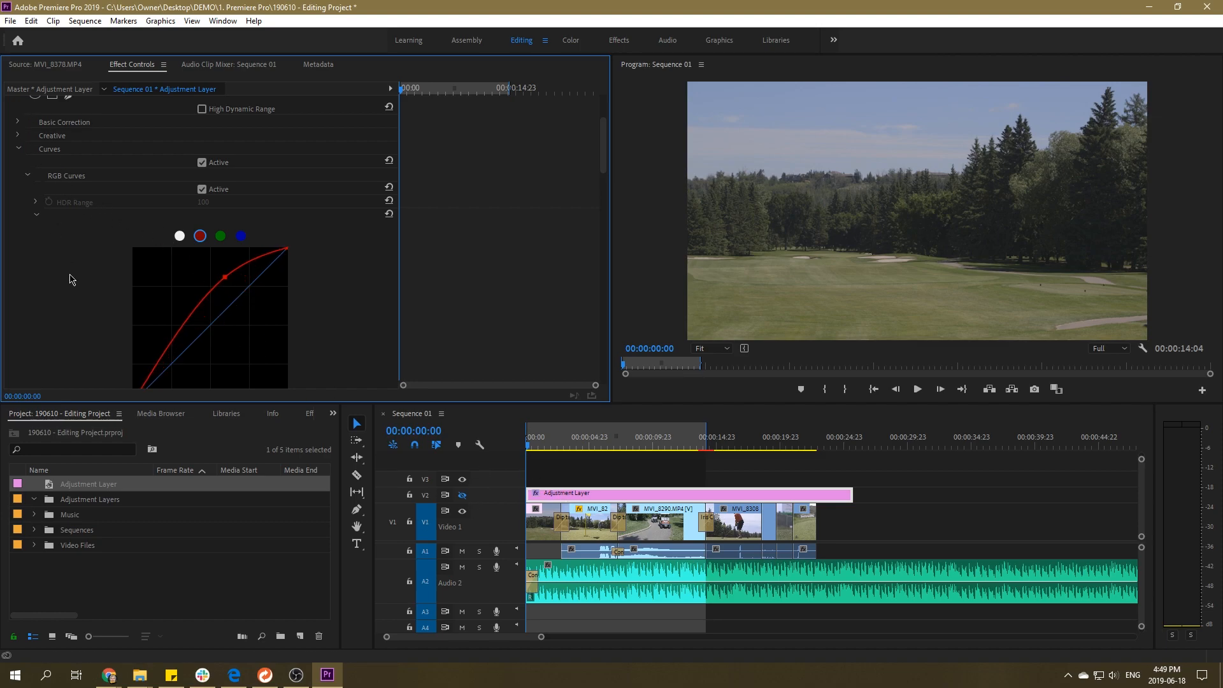
scroll(71, 275, "up", 3)
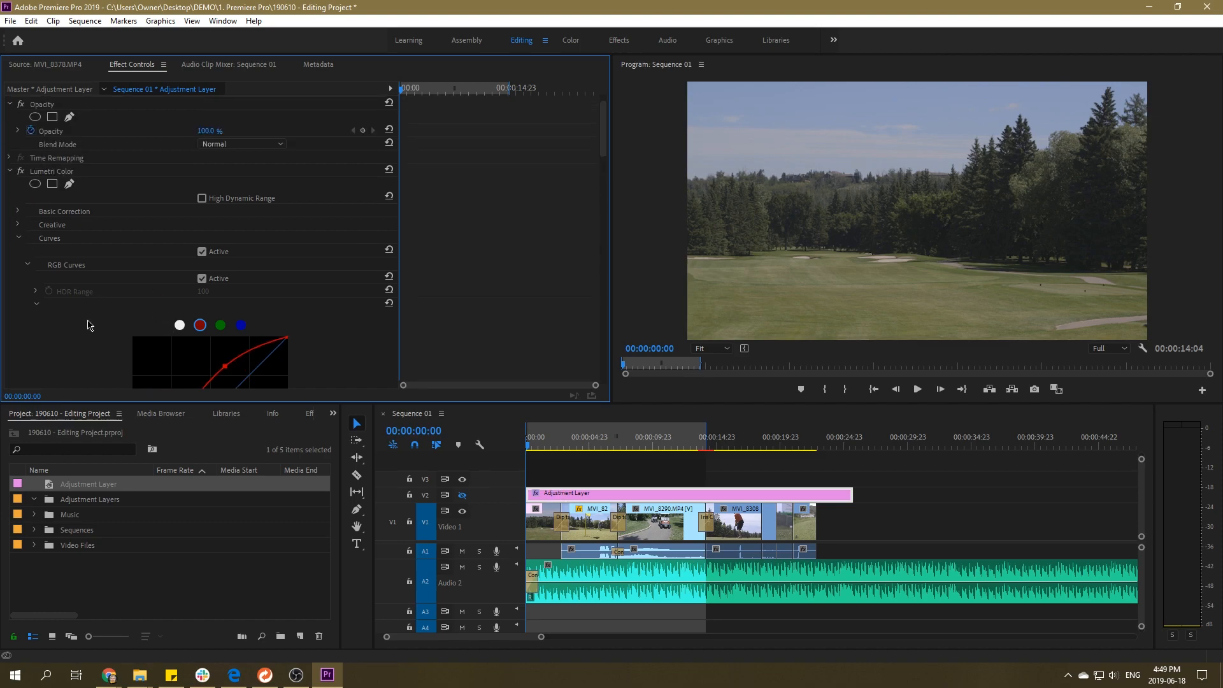
- Toggle the output of tracks V2 and V1 to compare the opening clip with and without the adjustment layer, leaving both tracks shown
left_click(462, 495)
left_click(462, 495)
mouse_move(552, 445)
left_mouse_down()
mouse_move(822, 465)
mouse_move(531, 446)
left_mouse_up()
left_click(602, 478)
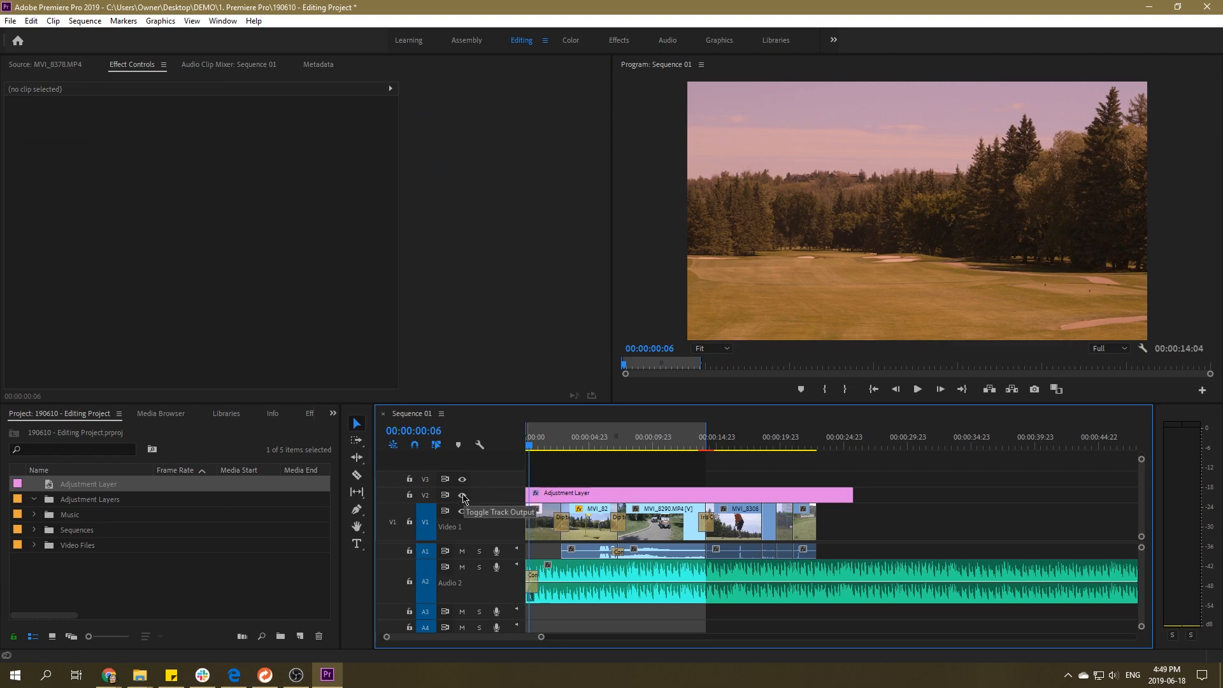
left_click(463, 496)
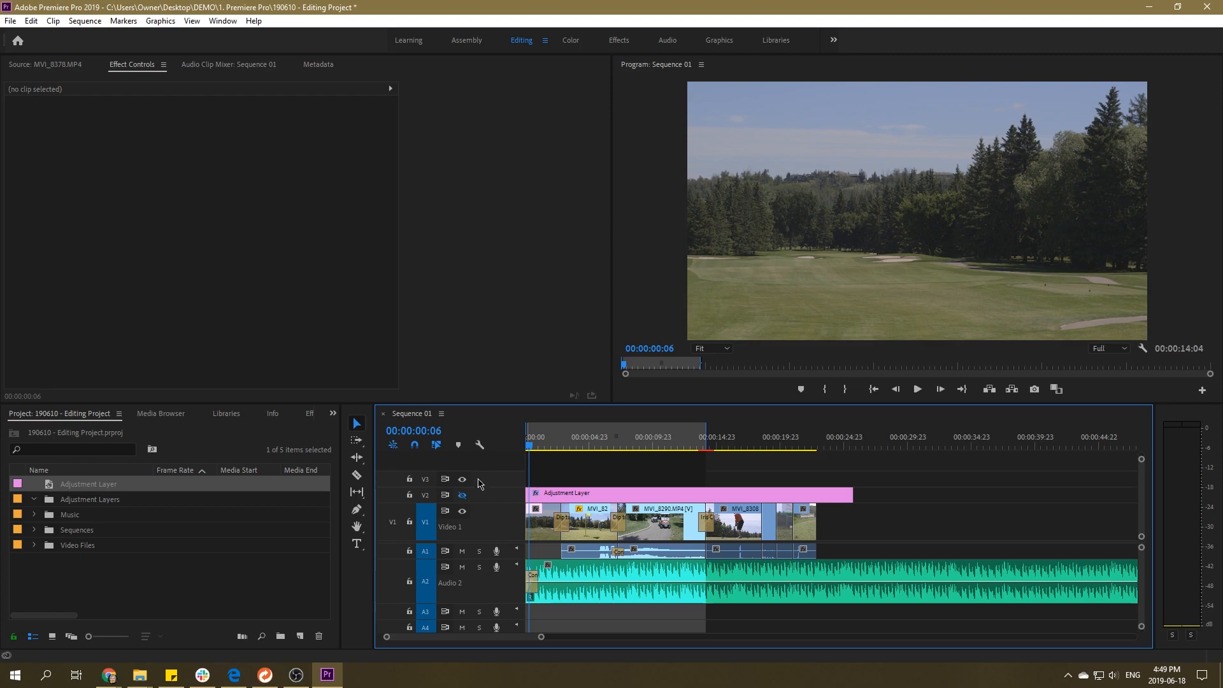
left_click(463, 511)
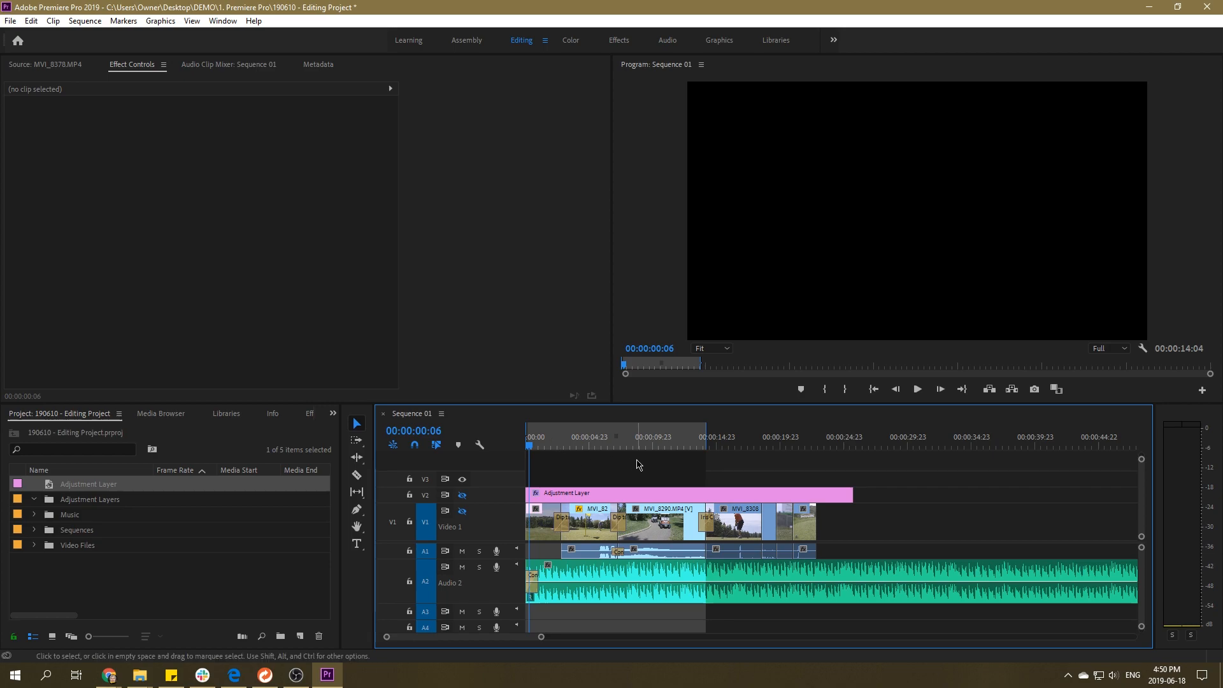
left_click(463, 511)
left_click(462, 495)
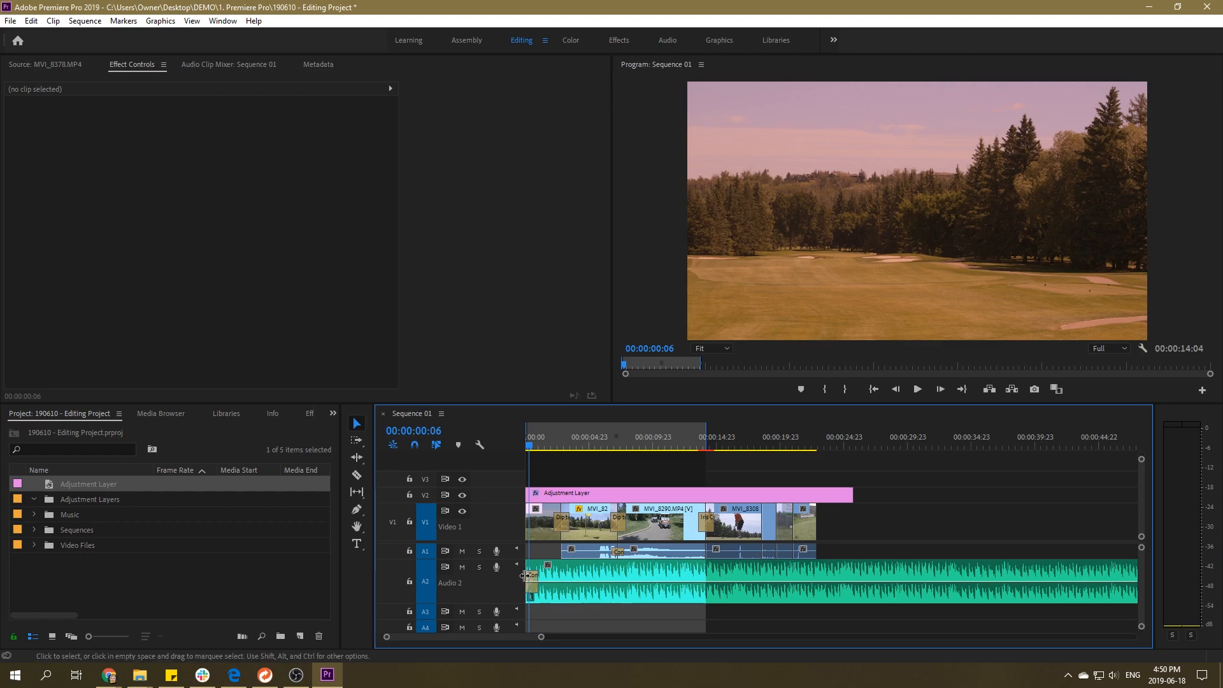
- Toggle the mute of audio track A2 on and off, and increase the height of audio track A1
left_click(463, 567)
left_click(462, 568)
left_click_drag(542, 446, 559, 447)
left_click(583, 443)
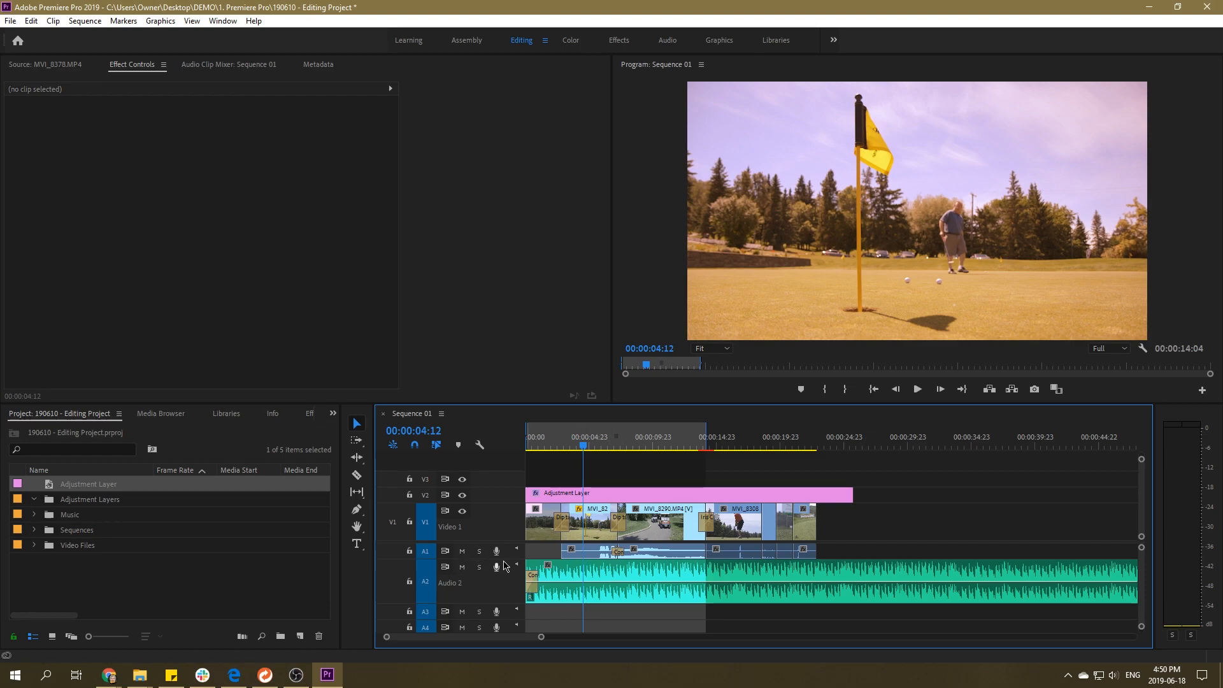
left_click_drag(510, 560, 508, 575)
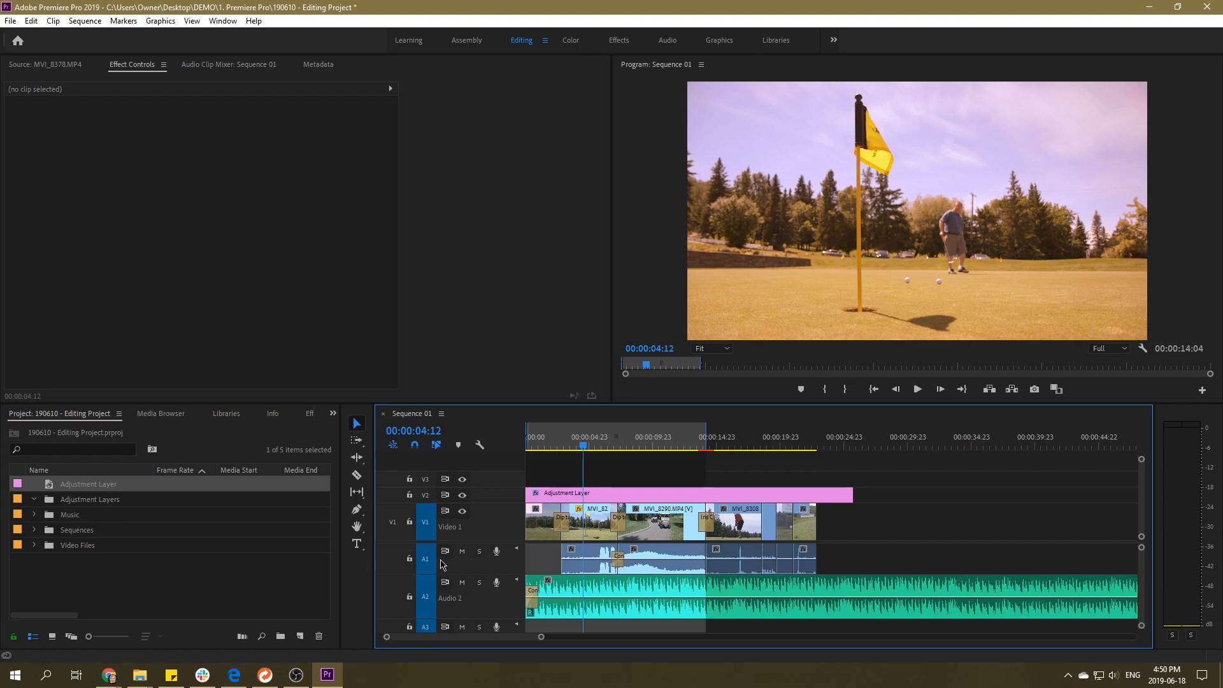
- Play the sequence from 00:00:04:12 with A1 muted, and replay the same section with A1 unmuted to compare the audio
key("space")
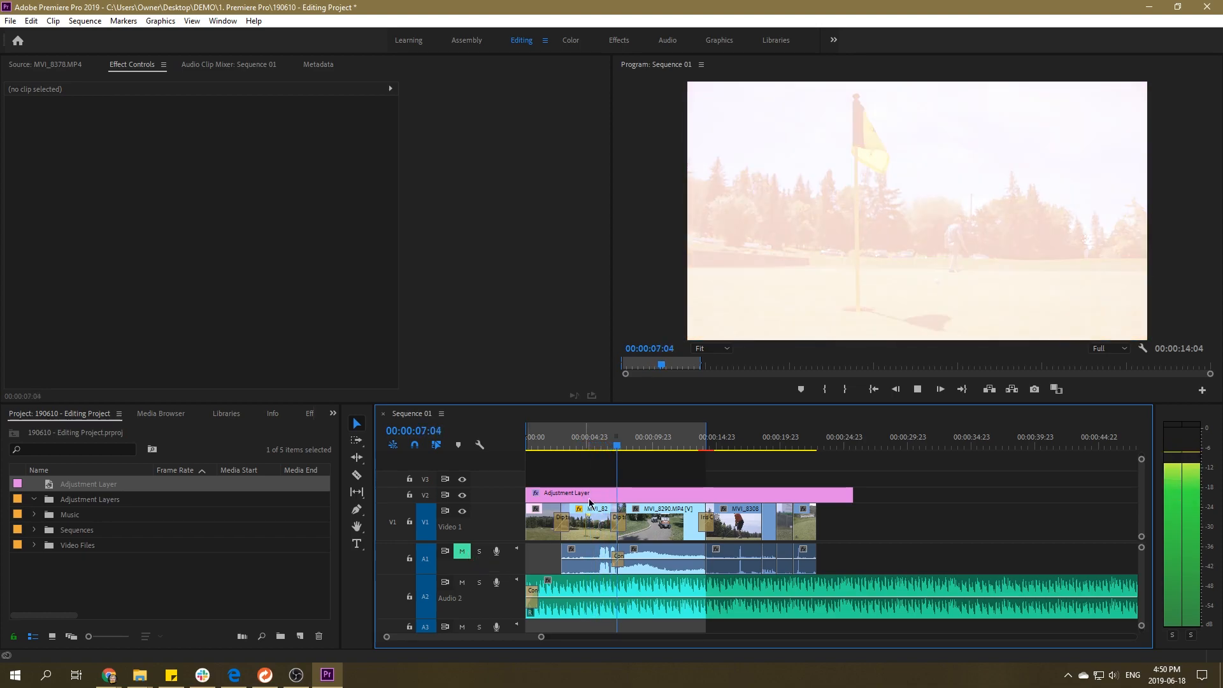
key("space")
left_click(464, 552)
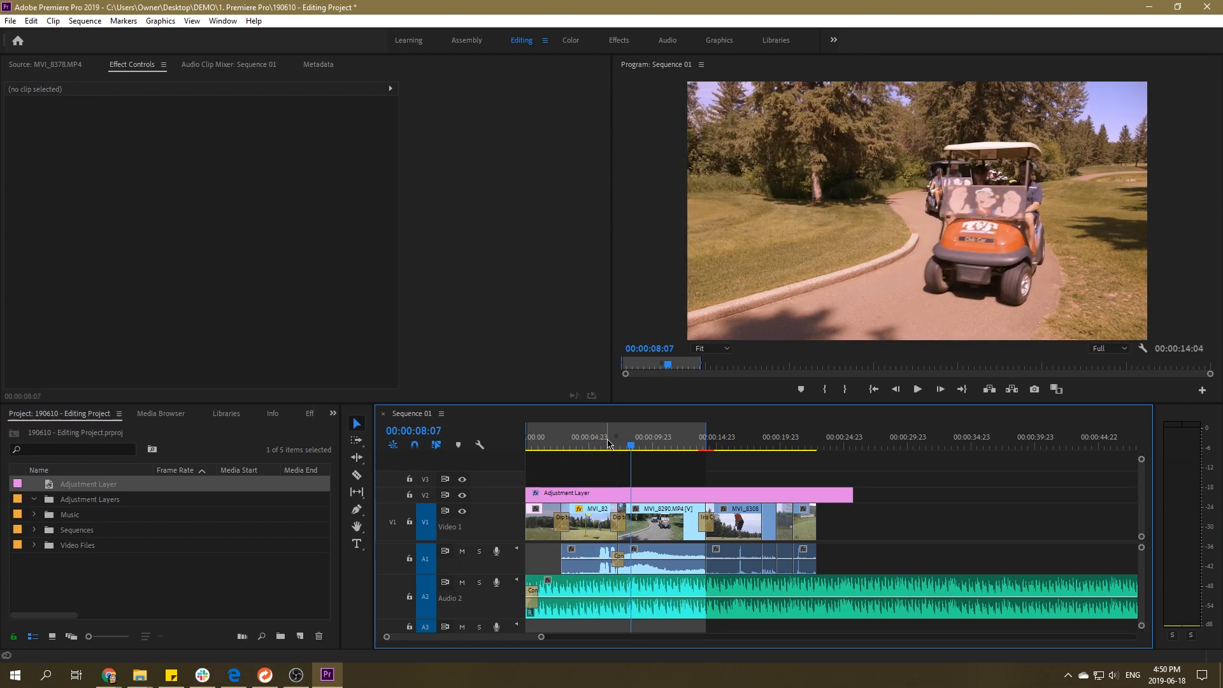
left_click_drag(601, 441, 591, 441)
key("space")
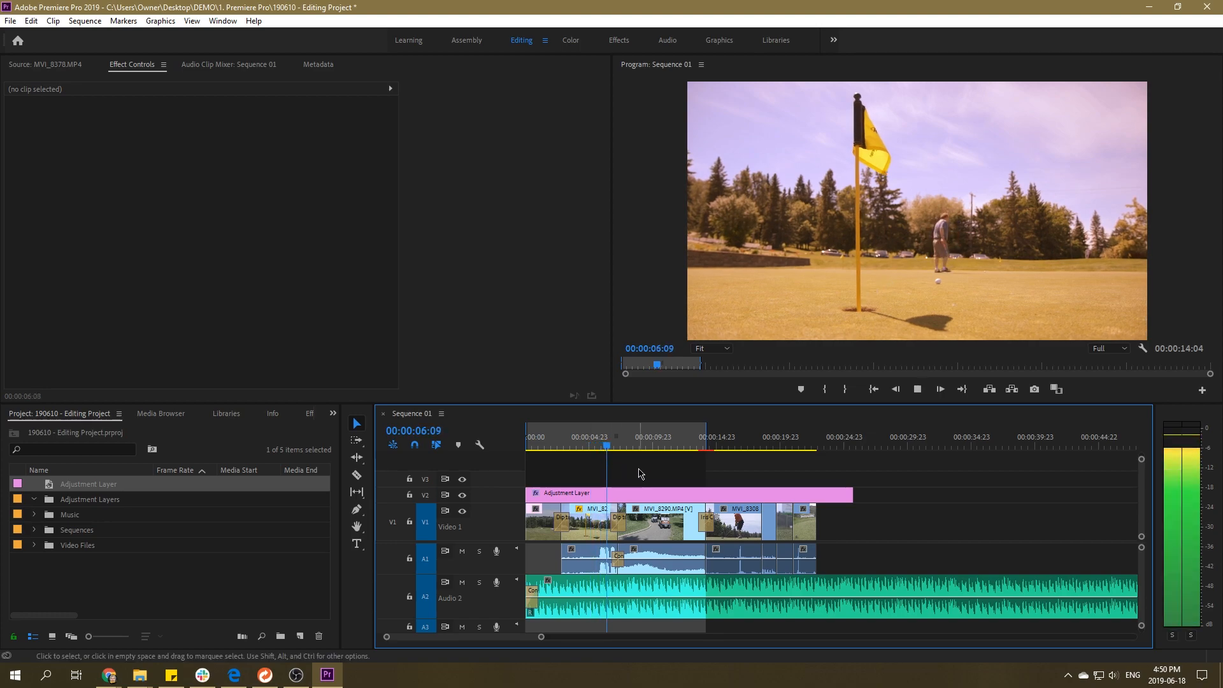
key("space")
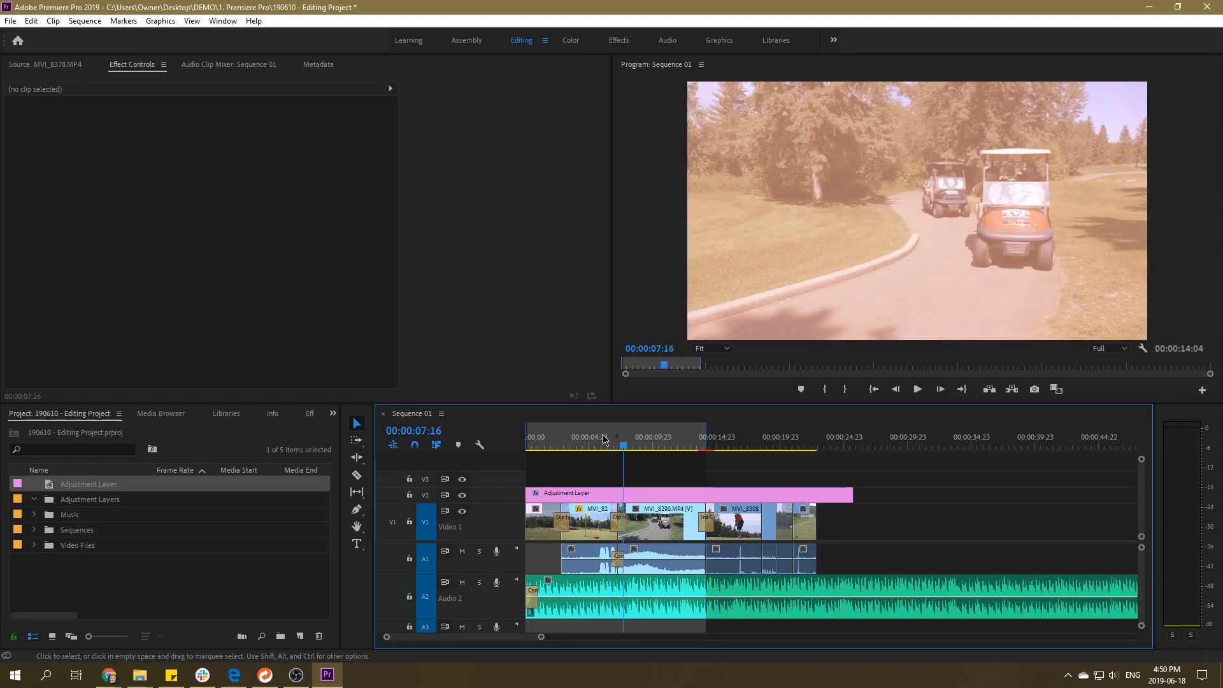
- Solo audio track A2 and play from 00:00:05:23 to hear only the music, turning the solo off before stopping playback
left_click_drag(628, 444, 650, 444)
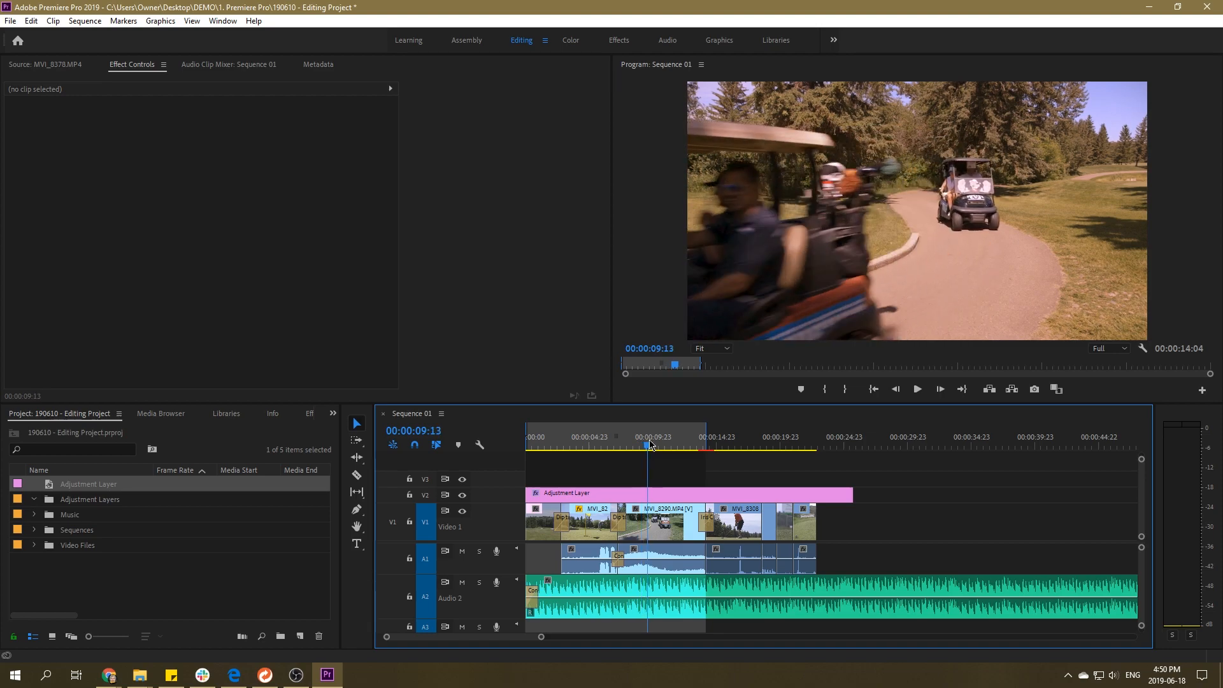
left_click(590, 448)
left_click_drag(592, 455, 601, 449)
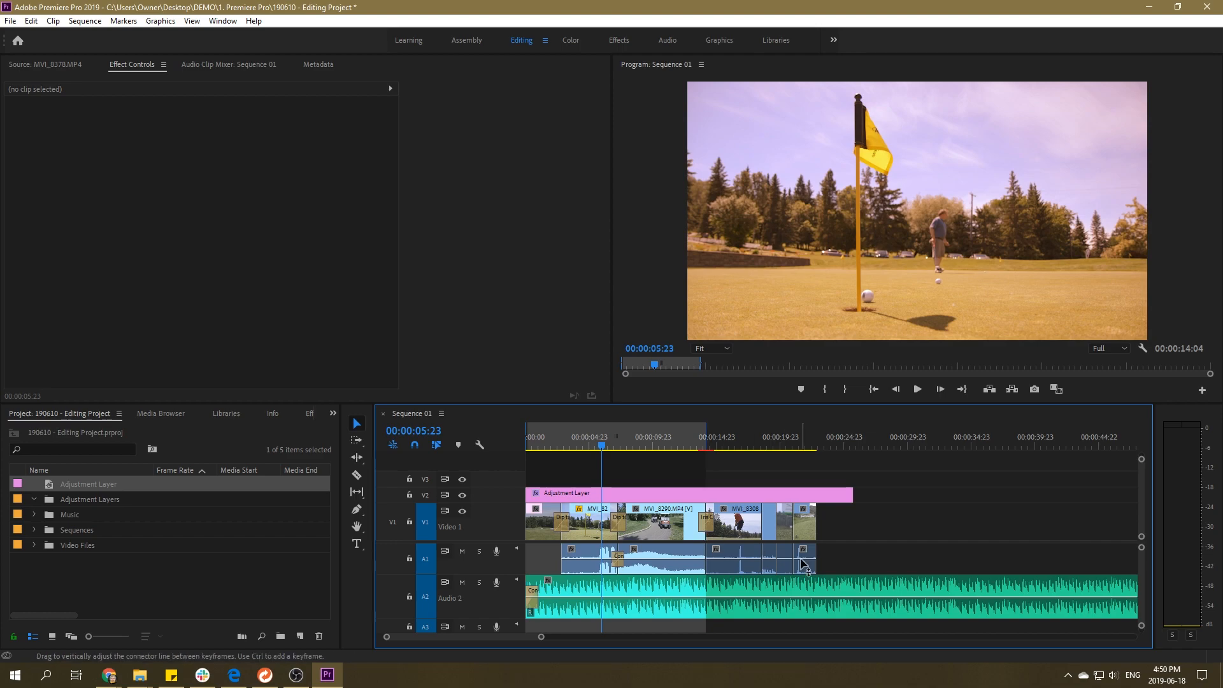
left_click(479, 583)
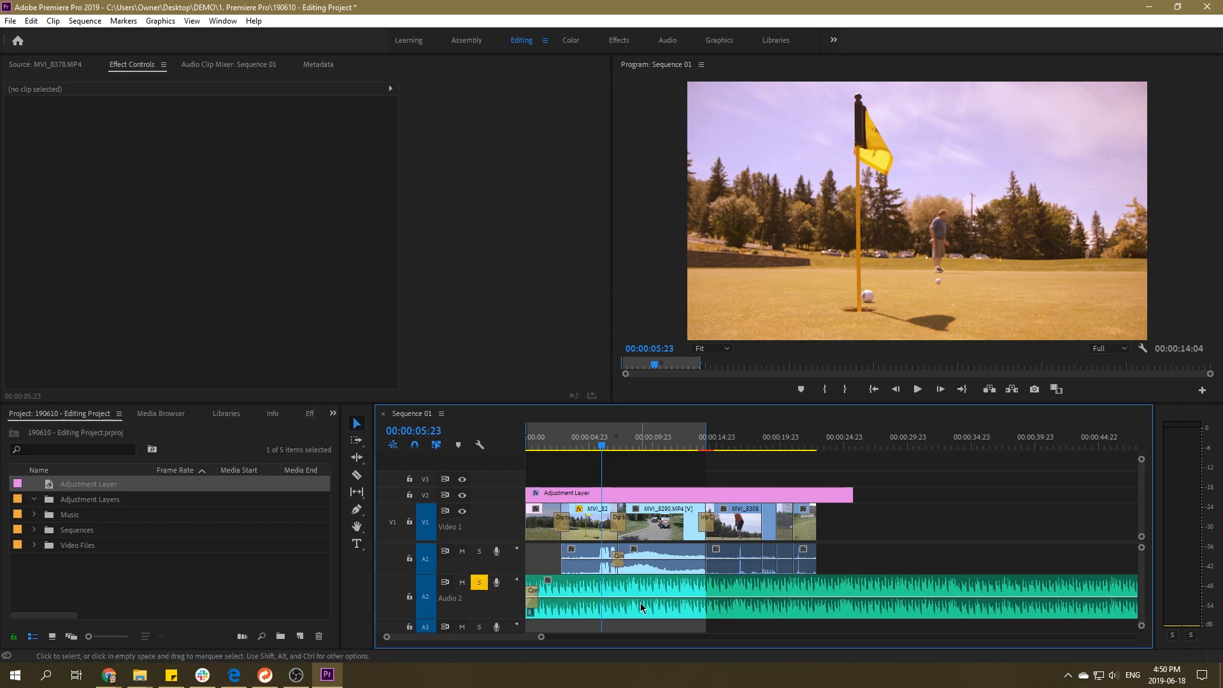
key("space")
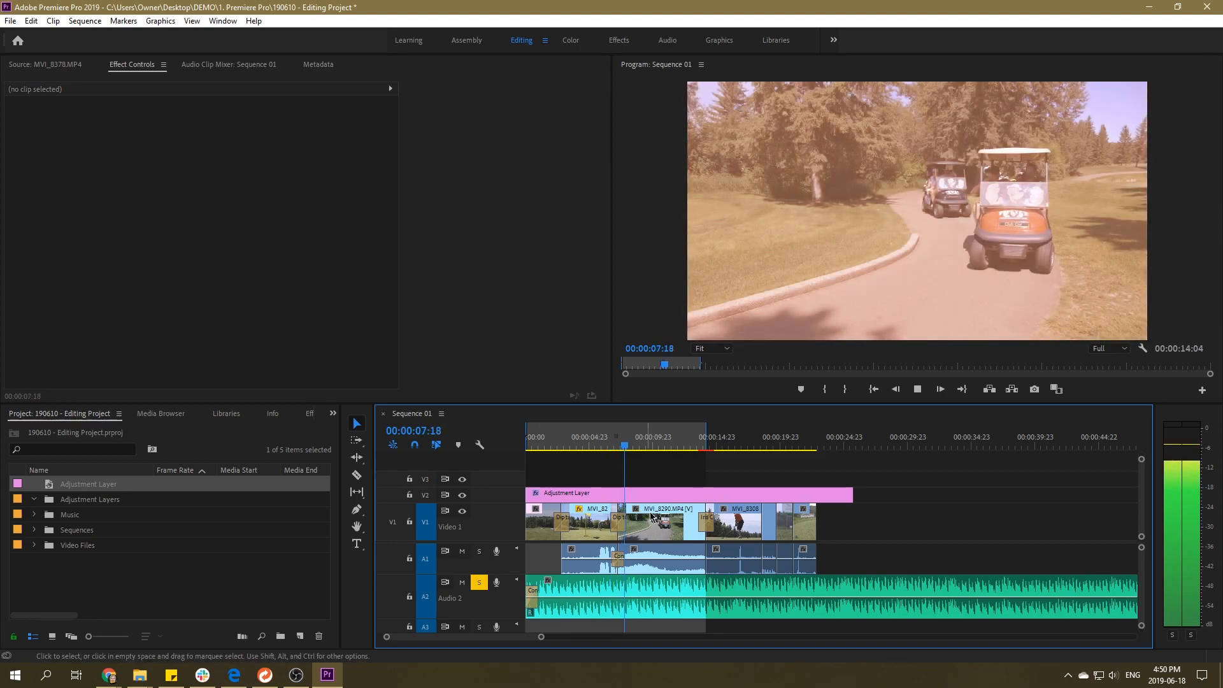
left_click(479, 582)
key("space")
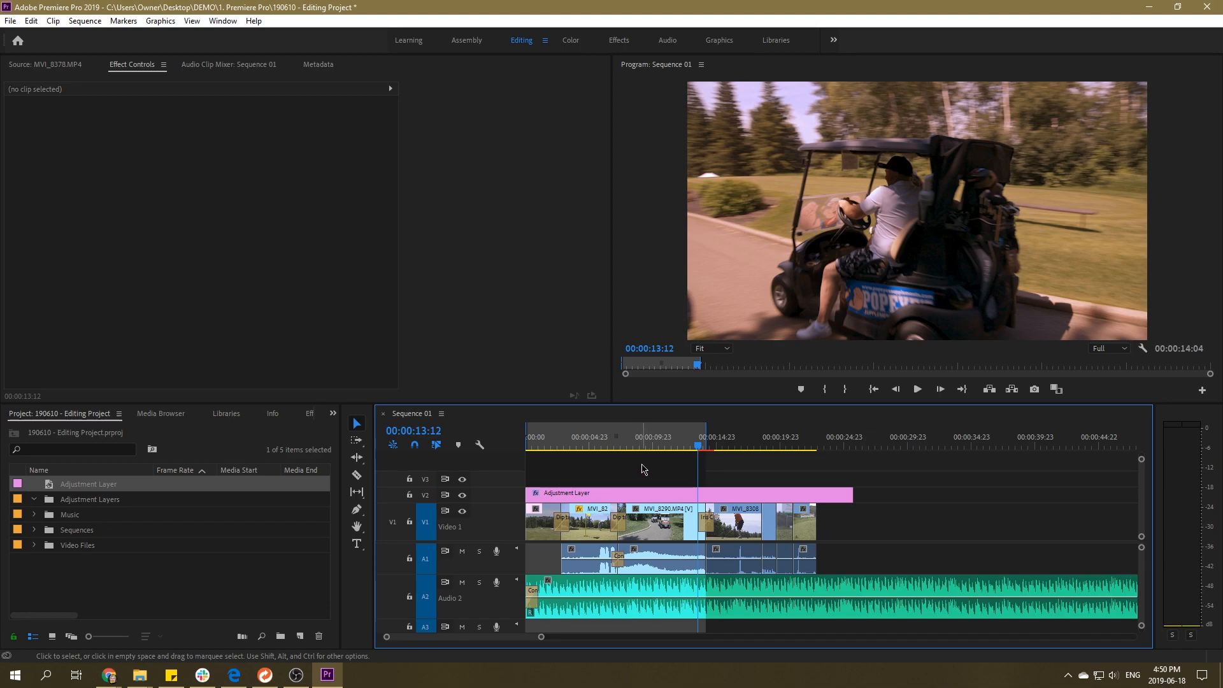
left_click_drag(590, 6, 545, 38)
left_click_drag(525, 111, 161, 87)
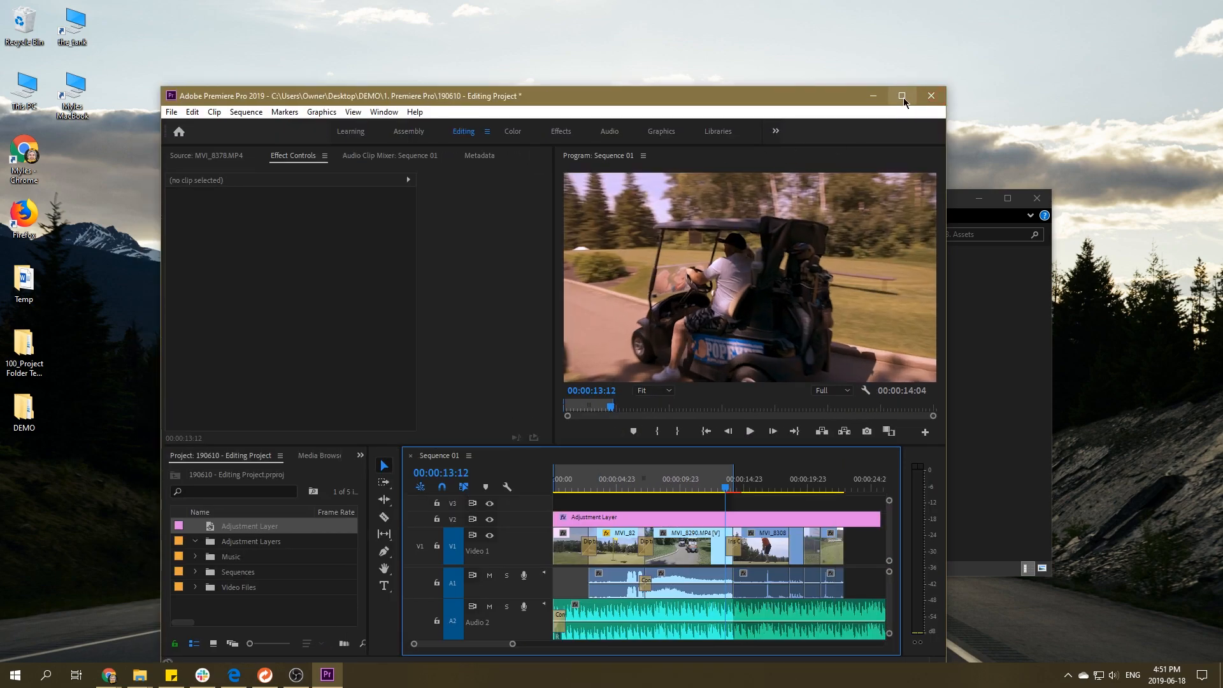
left_click(902, 97)
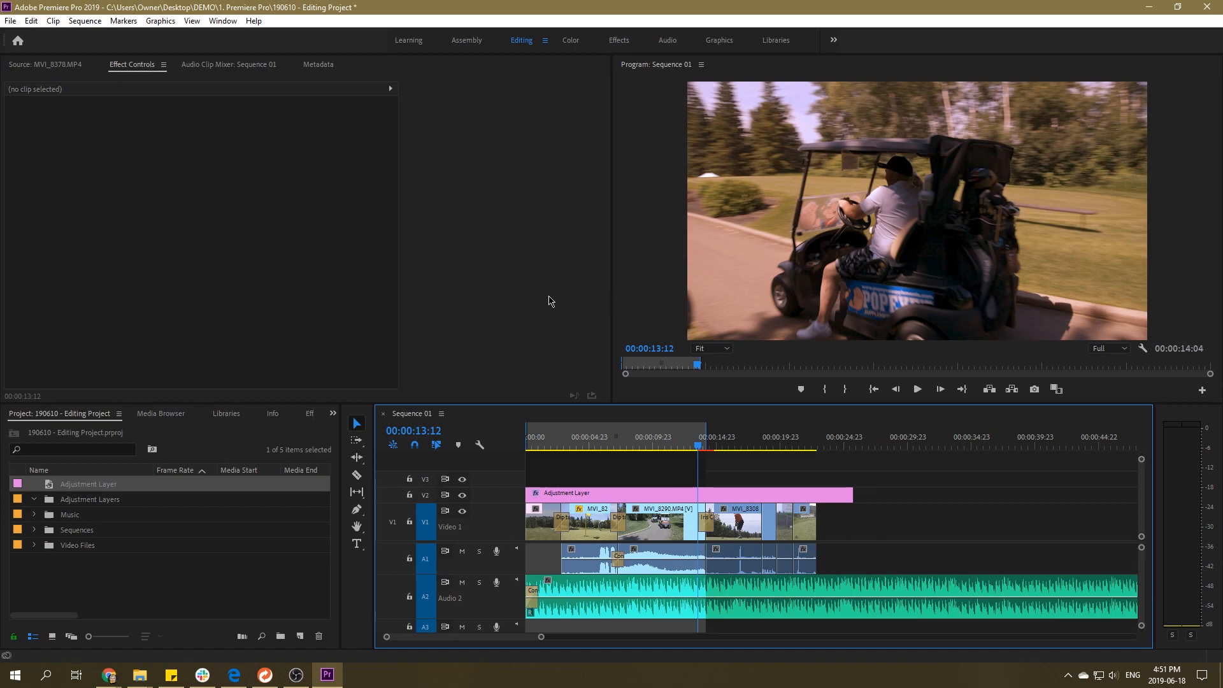
left_click_drag(445, 9, 382, 2)
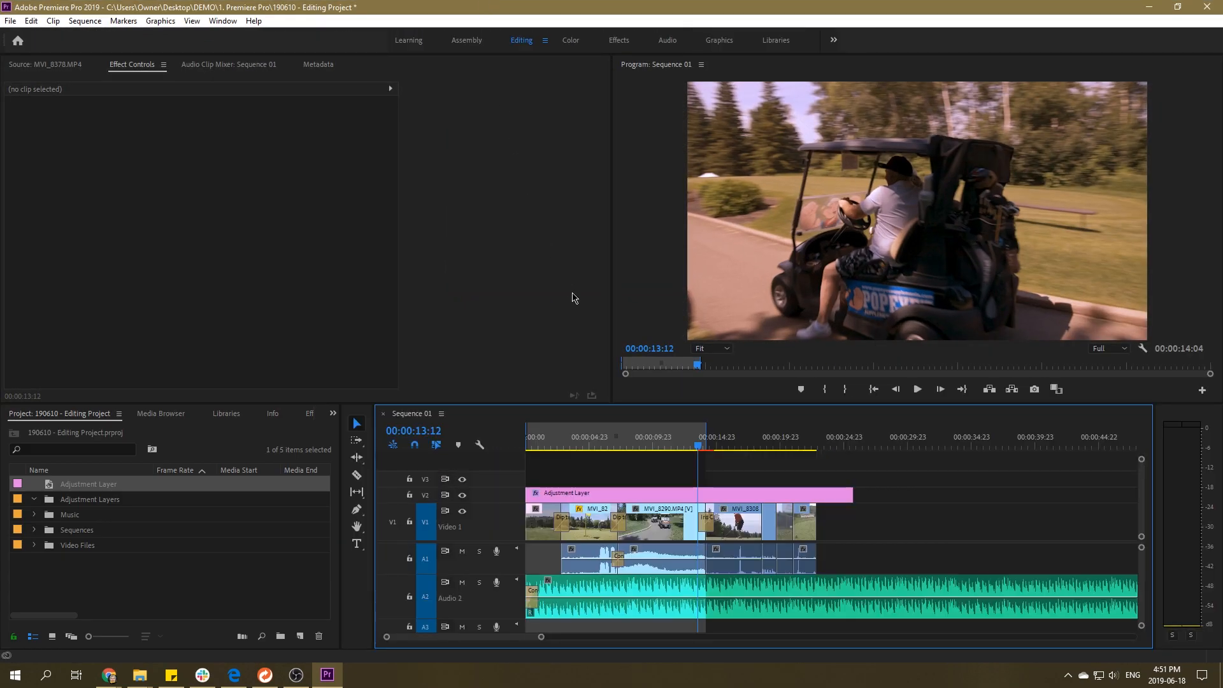